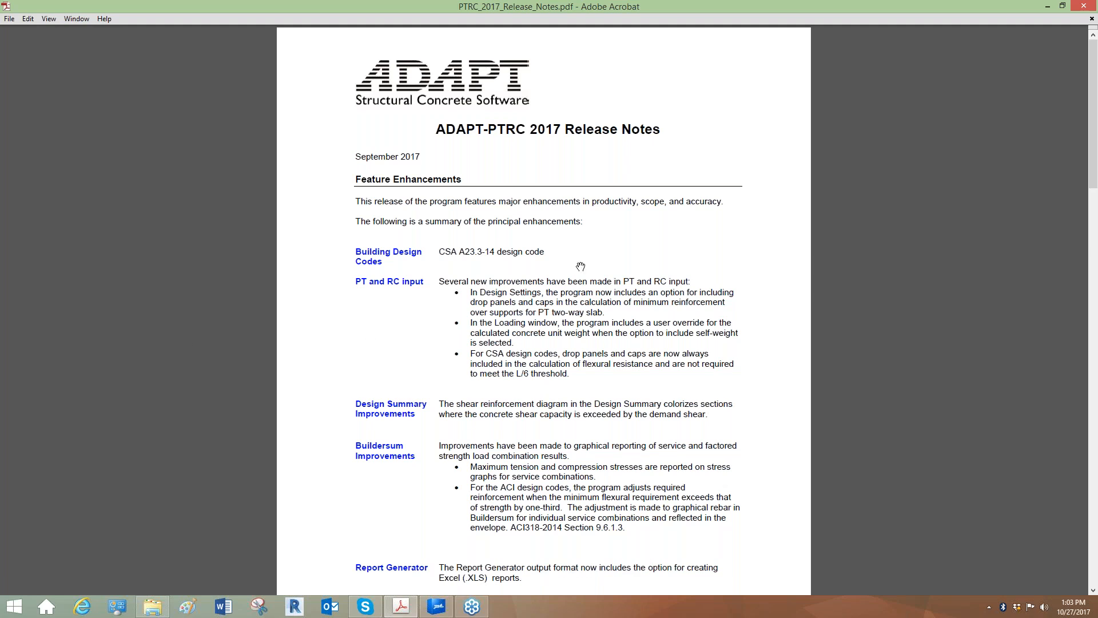
# Switch from the release notes PDF to ADAPT-PTInput and choose the Canadian-A23.3 (2014) design code
pyautogui.click(1054, 7)
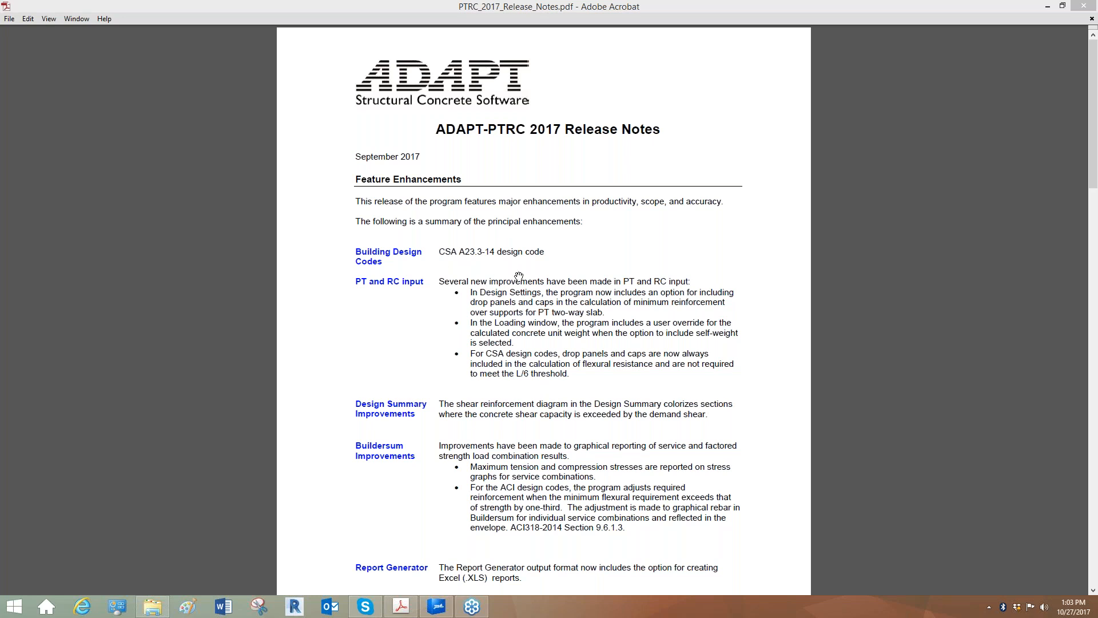
pyautogui.click(1048, 6)
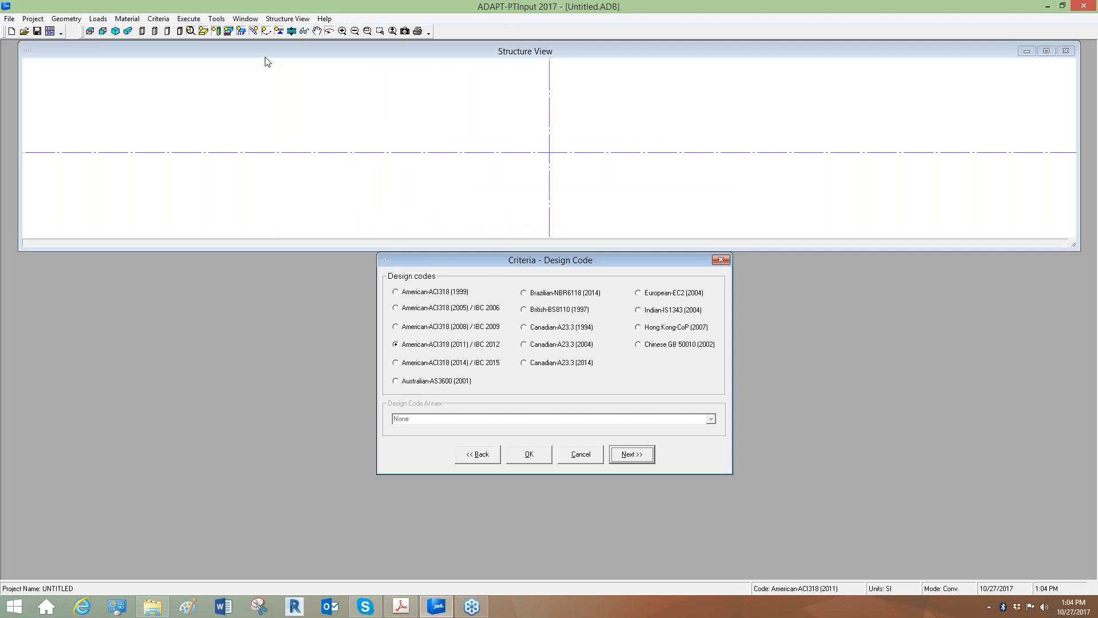
pyautogui.click(524, 364)
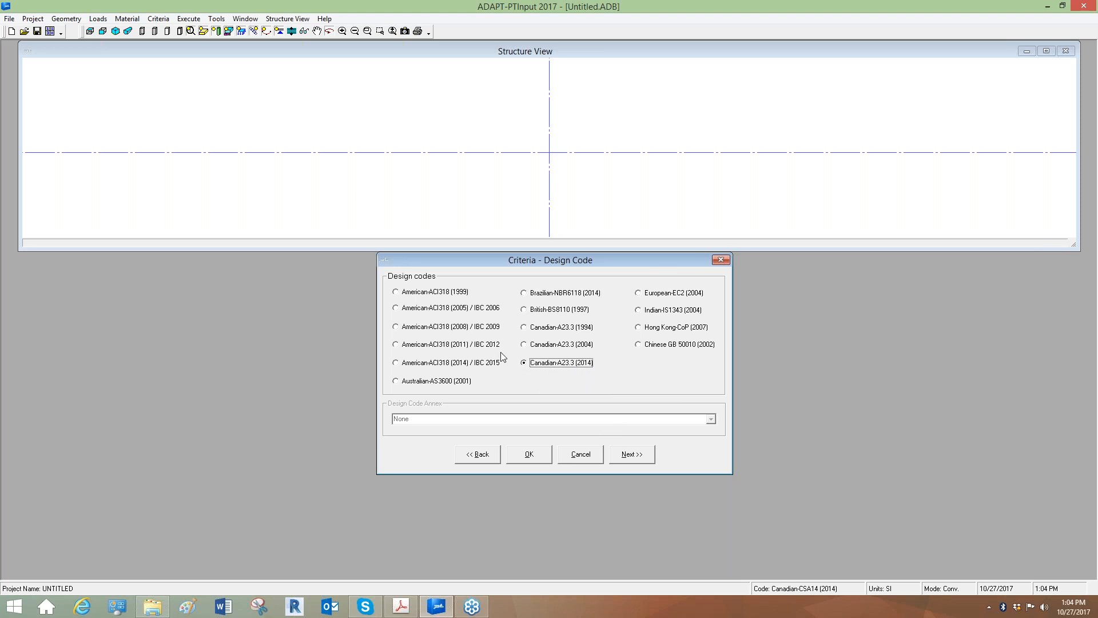
# Inspect the minimum cover criteria, including the side clear bar cover for non-prestressed reinforcement
pyautogui.click(159, 19)
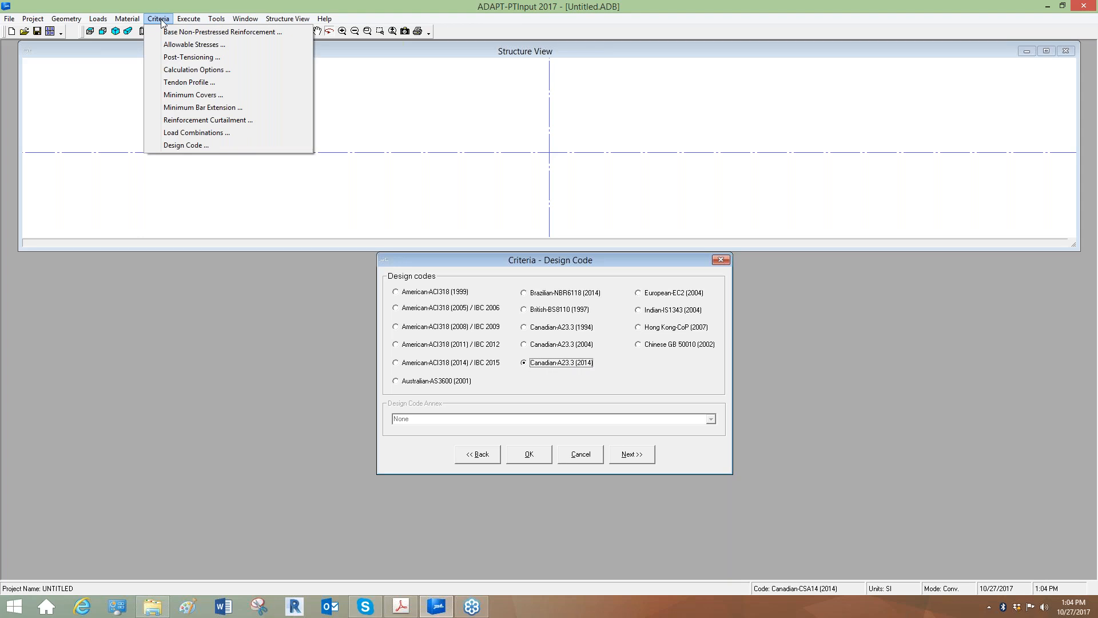
pyautogui.click(193, 95)
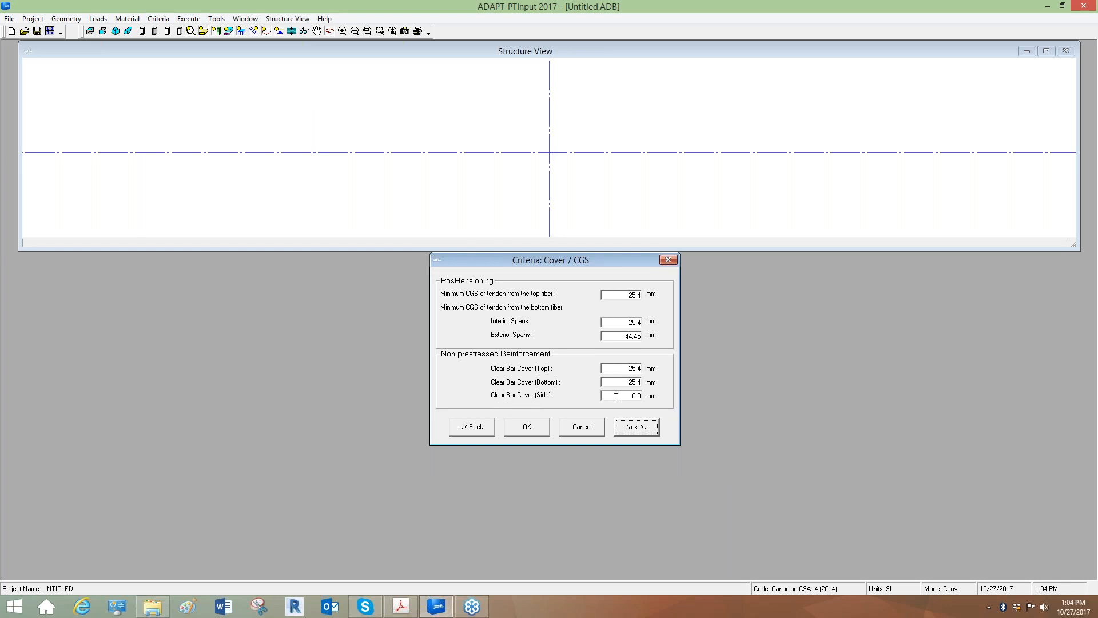
pyautogui.moveTo(615, 396); pyautogui.dragTo(666, 399)
# Open Min_Two_Way_ACI_ON.ADB from the PTRC 2017 Release Webinar folder on the Desktop without saving the untitled project
pyautogui.click(9, 18)
pyautogui.click(24, 44)
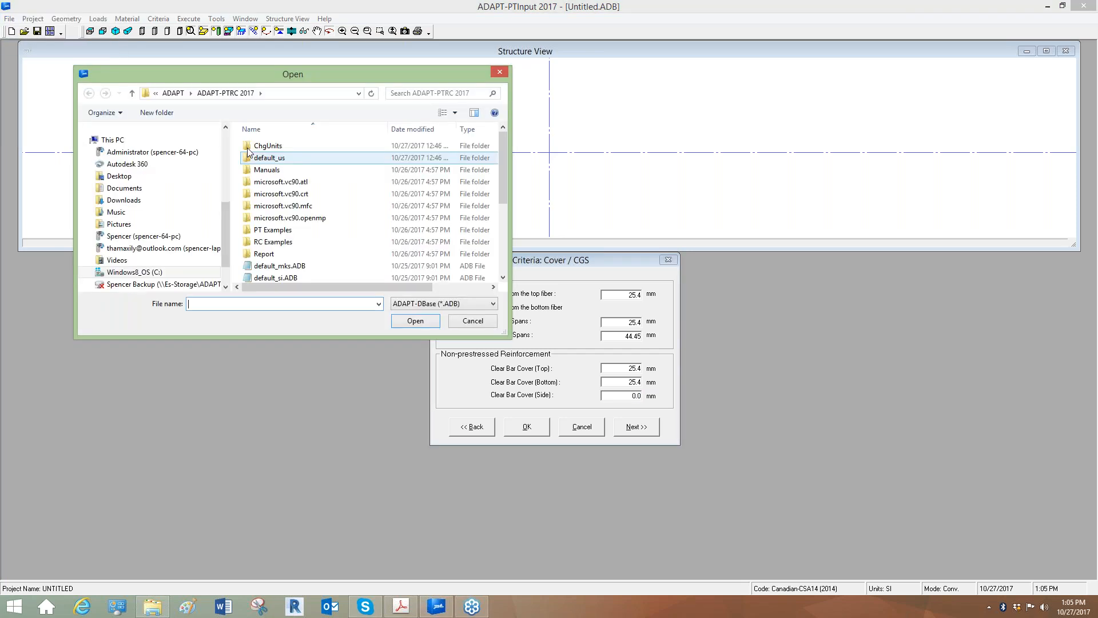
pyautogui.scroll(5, 189, 200)
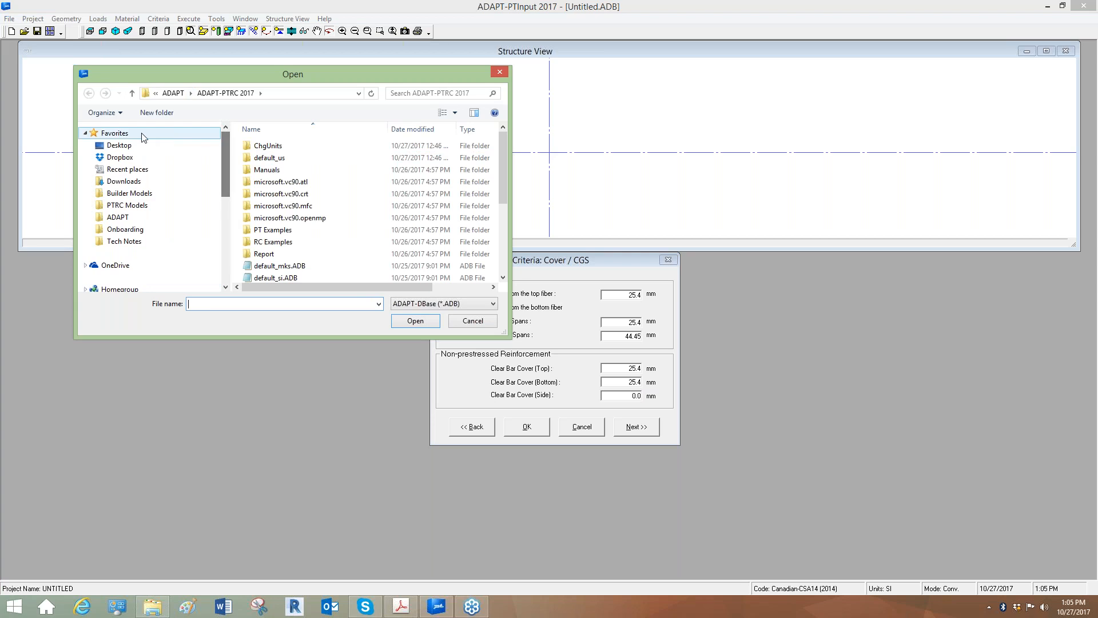
pyautogui.click(119, 144)
pyautogui.moveTo(503, 143); pyautogui.dragTo(497, 218)
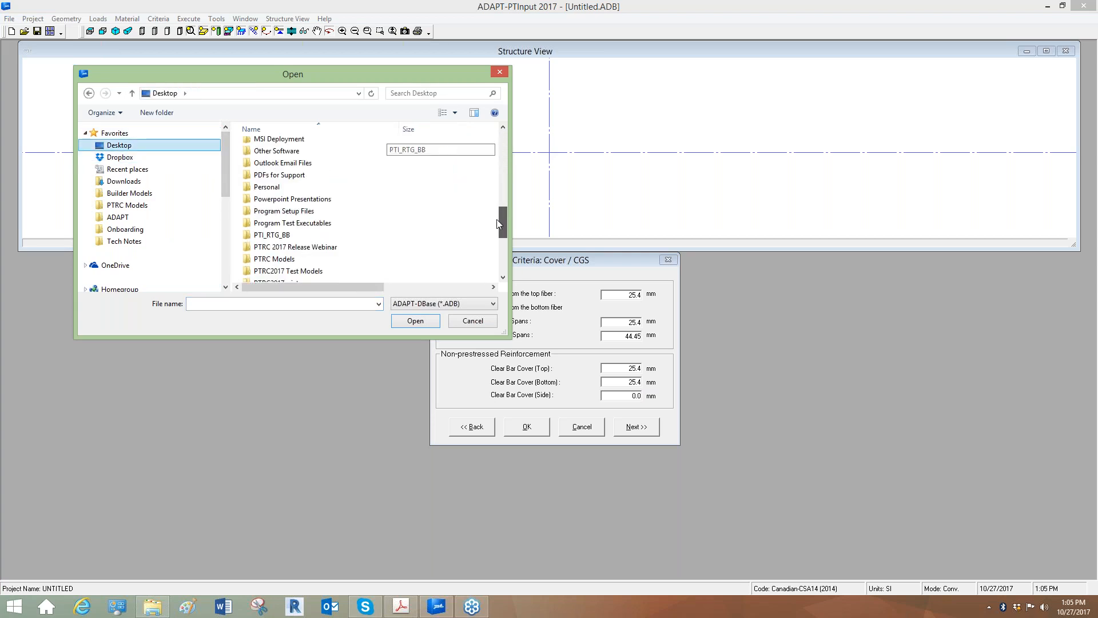
pyautogui.doubleClick(280, 246)
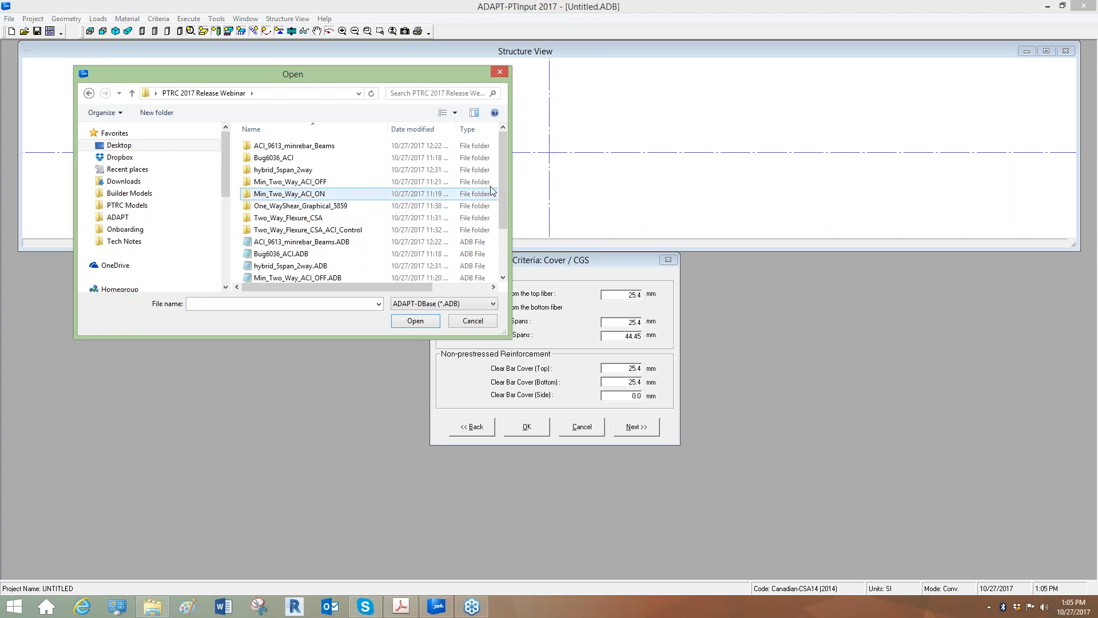
pyautogui.moveTo(500, 174); pyautogui.dragTo(499, 215)
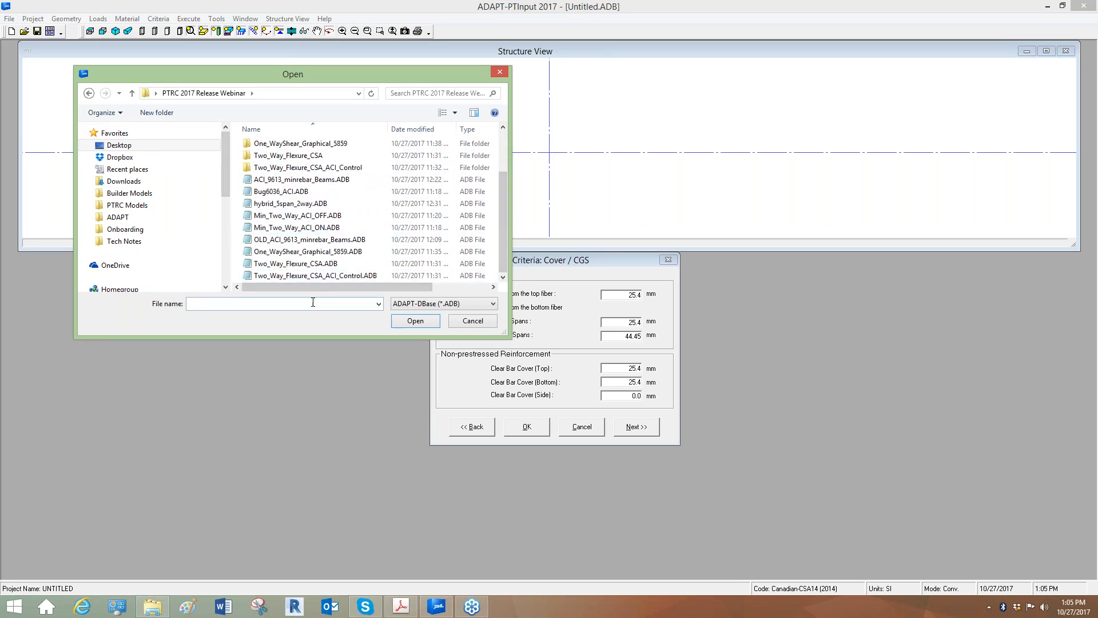
pyautogui.scroll(-5, 280, 289)
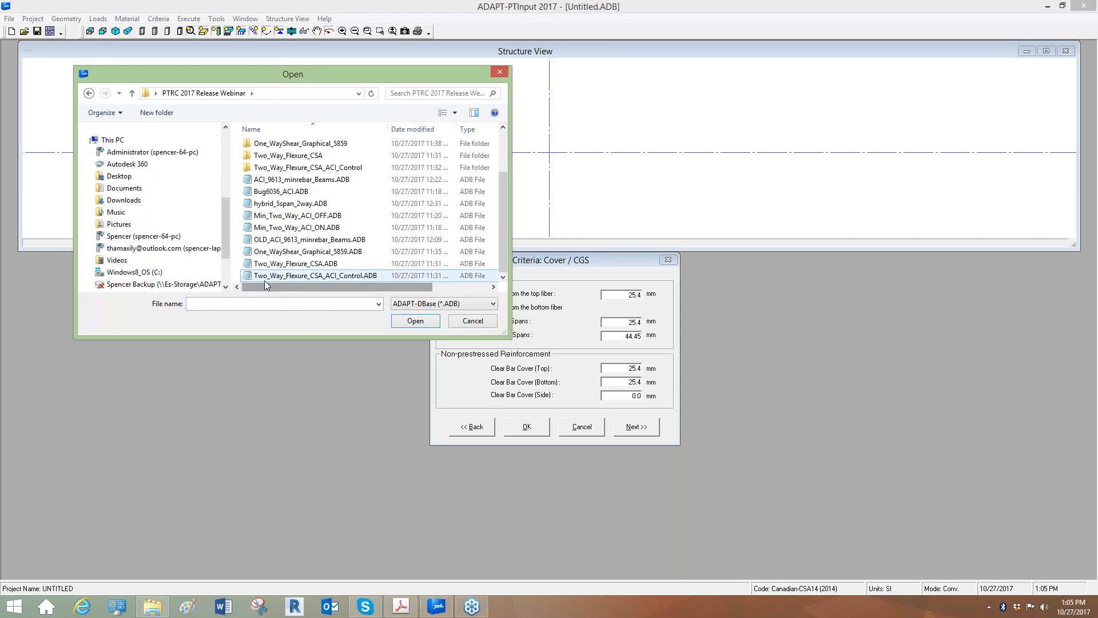
pyautogui.click(281, 227)
pyautogui.doubleClick(281, 227)
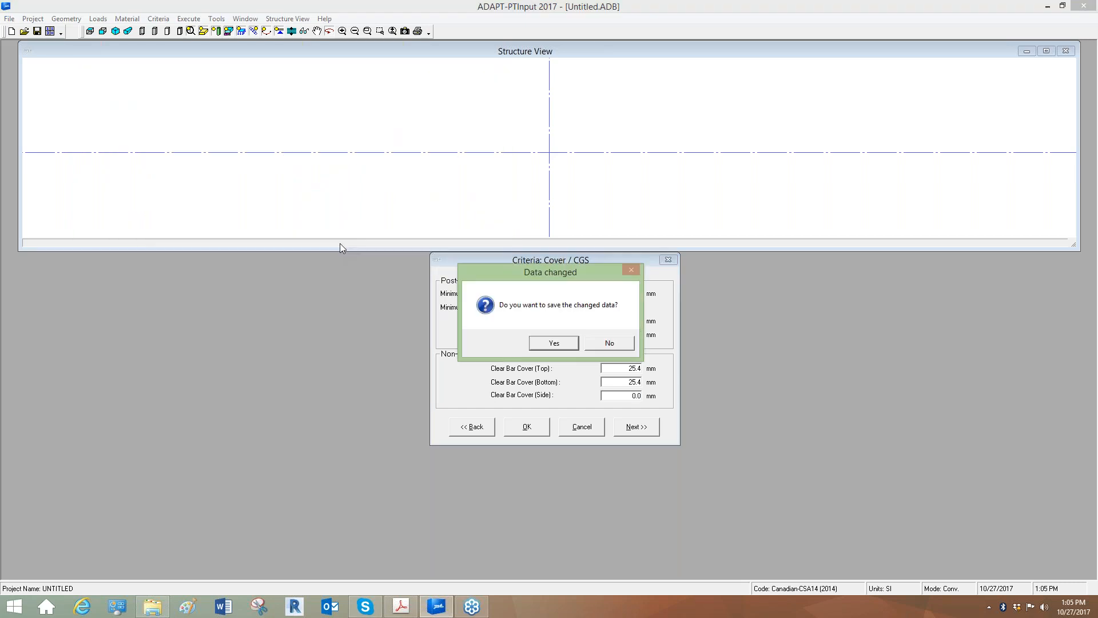
pyautogui.click(600, 342)
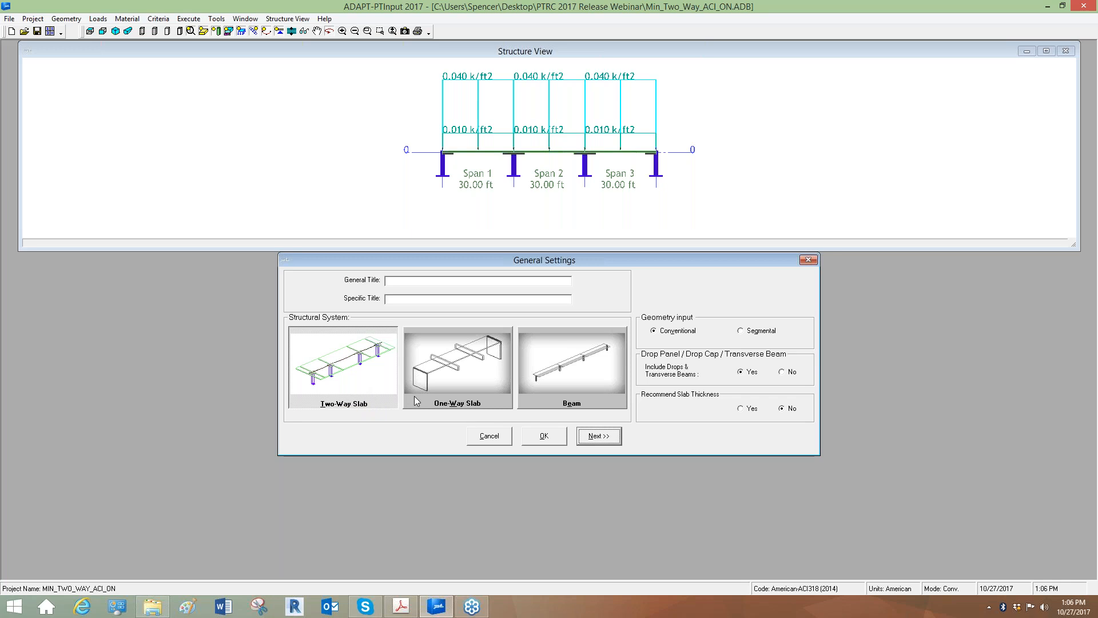
# Review the model's general and design settings, including the minimum reinforcement option for drop panels, and execute the analysis
pyautogui.click(610, 435)
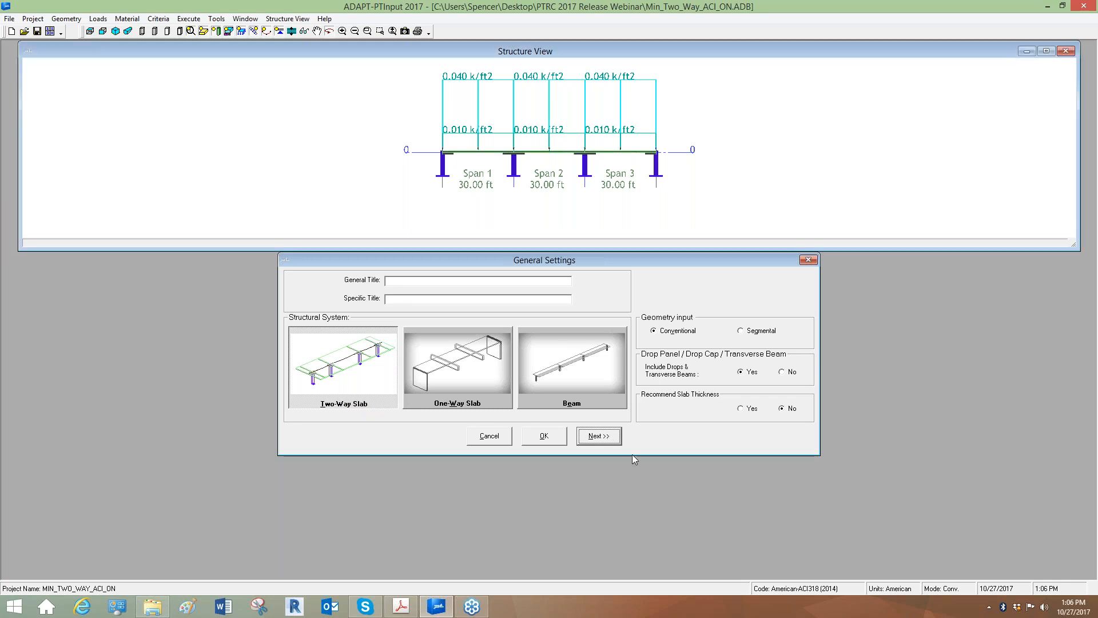
pyautogui.click(632, 455)
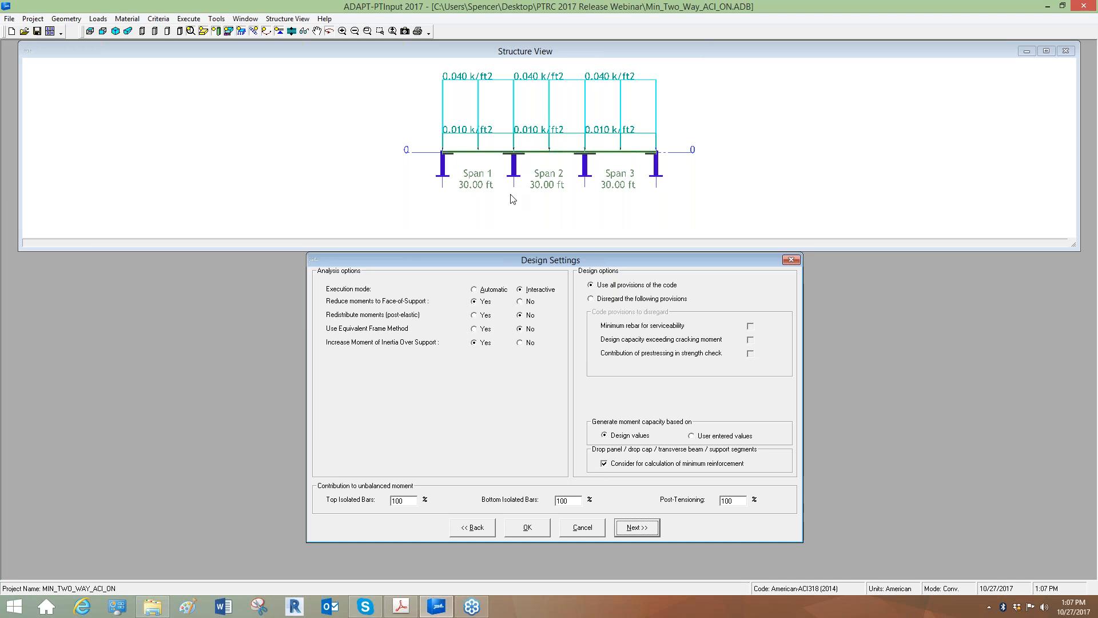
pyautogui.click(626, 527)
pyautogui.click(548, 494)
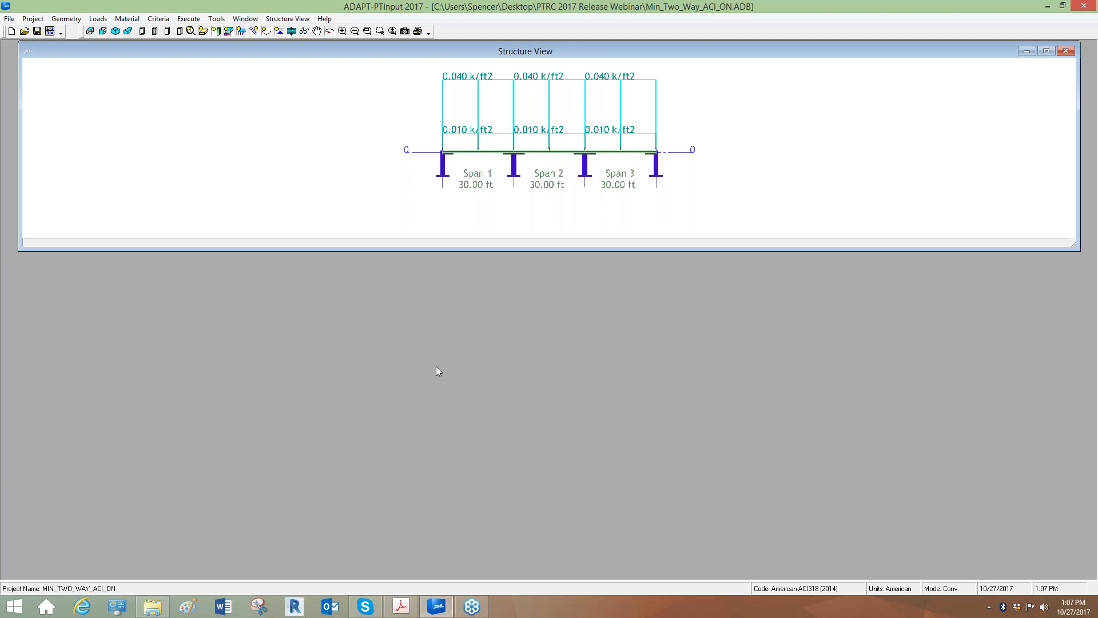
pyautogui.click(50, 32)
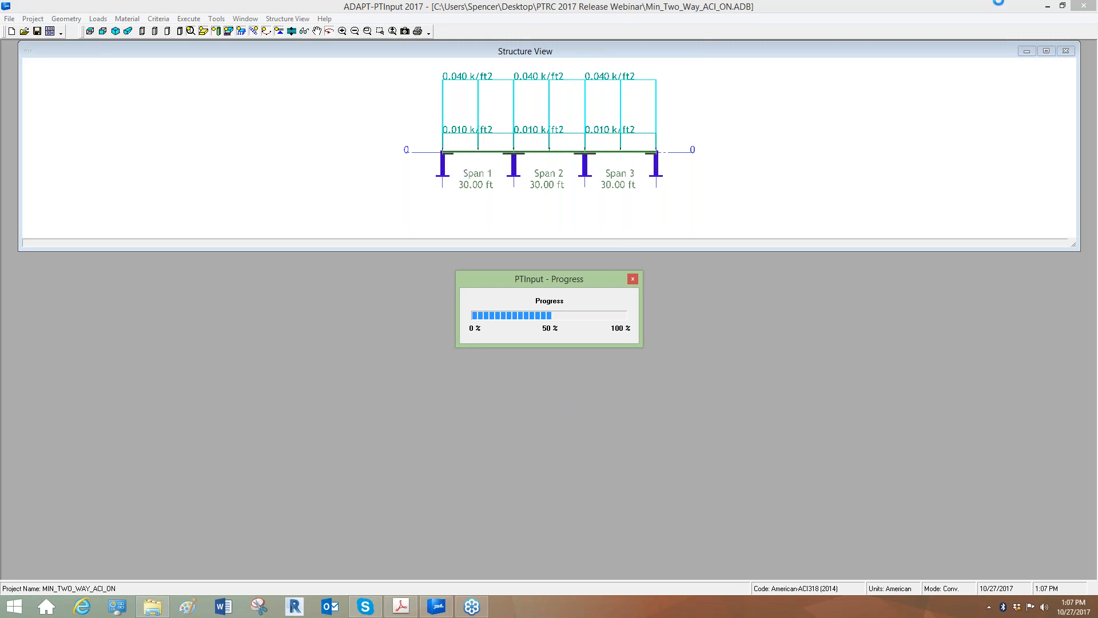
# Start a second post-tensioned PT/RC 2017 session and open Min_Two_Way_ACI_OFF.ADB in it
pyautogui.click(1047, 7)
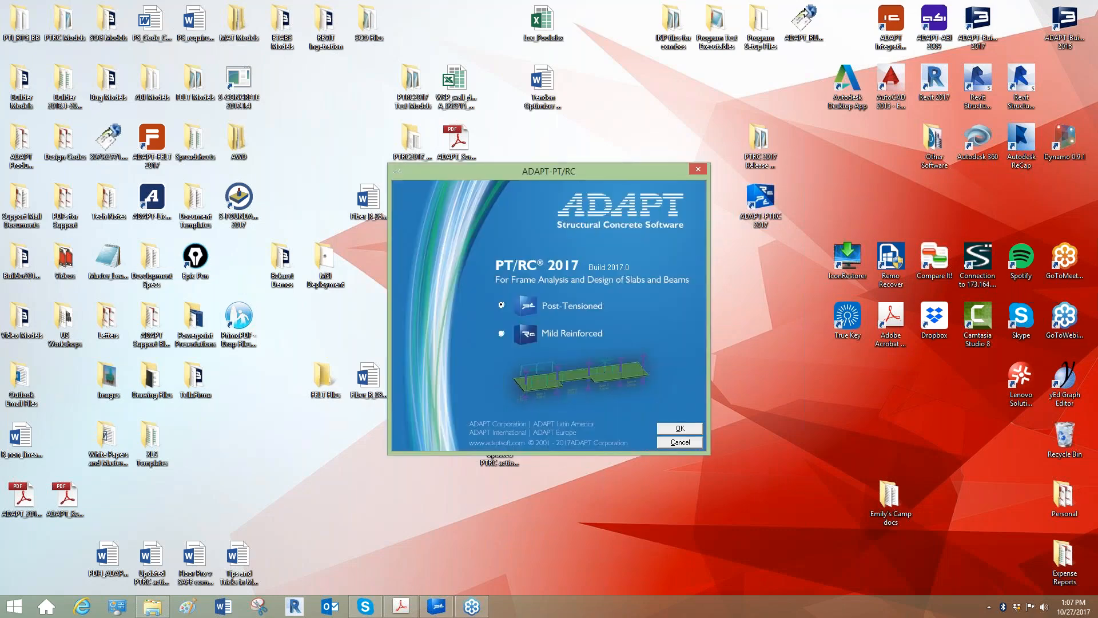
pyautogui.click(677, 430)
pyautogui.click(9, 18)
pyautogui.click(20, 50)
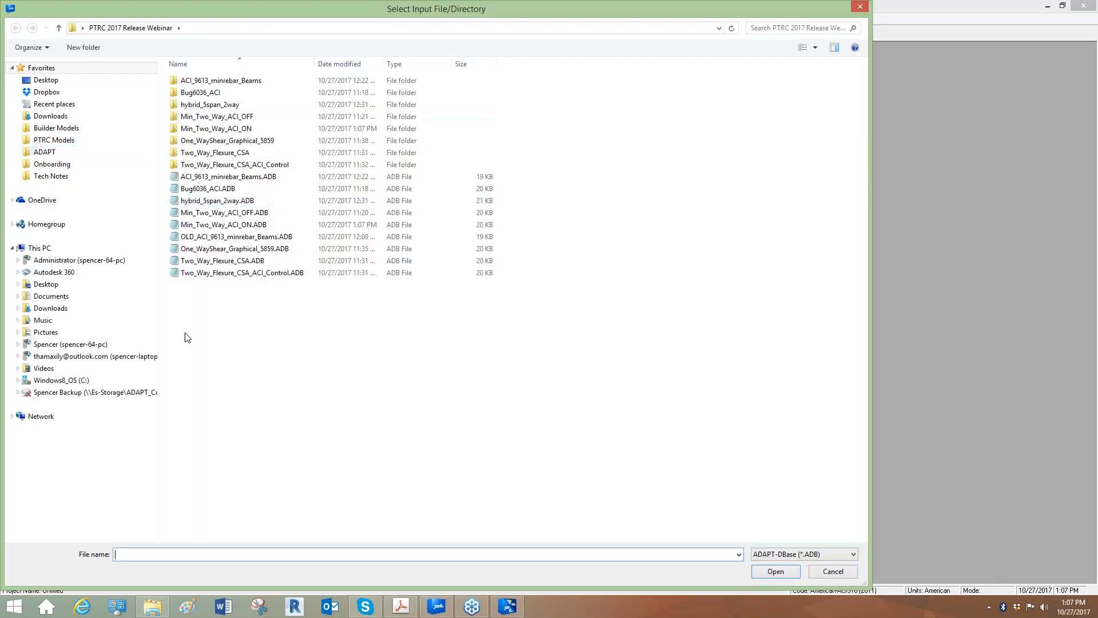
pyautogui.doubleClick(227, 219)
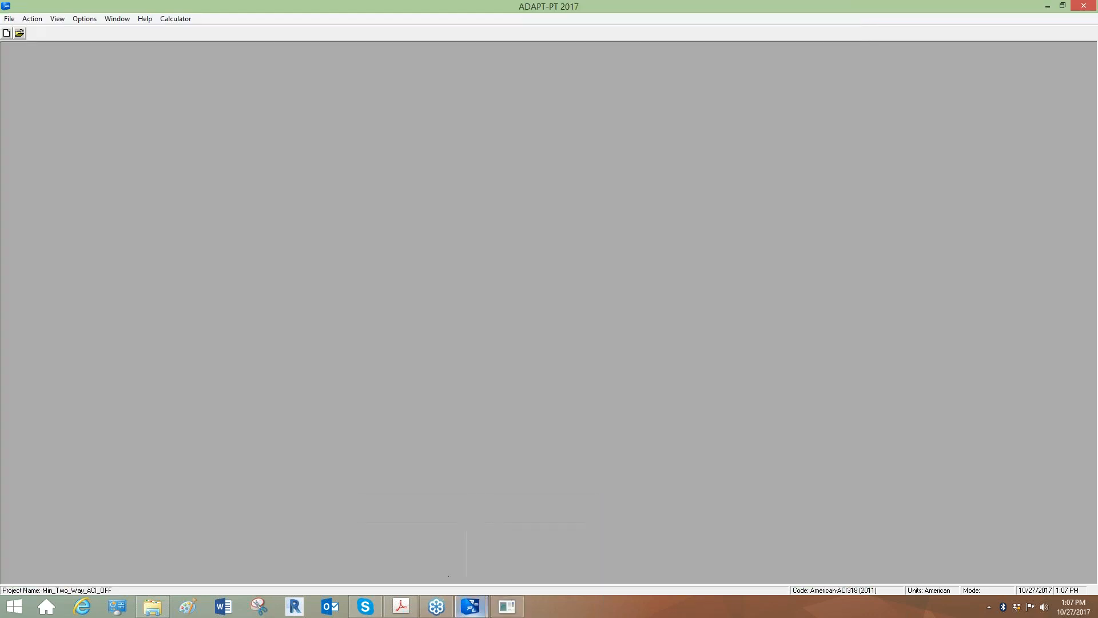
# Set the PT force to 550 kips in all three spans of Min_Two_Way_ACI_ON, recycle the design and exit PT Recycling
pyautogui.moveTo(472, 607)
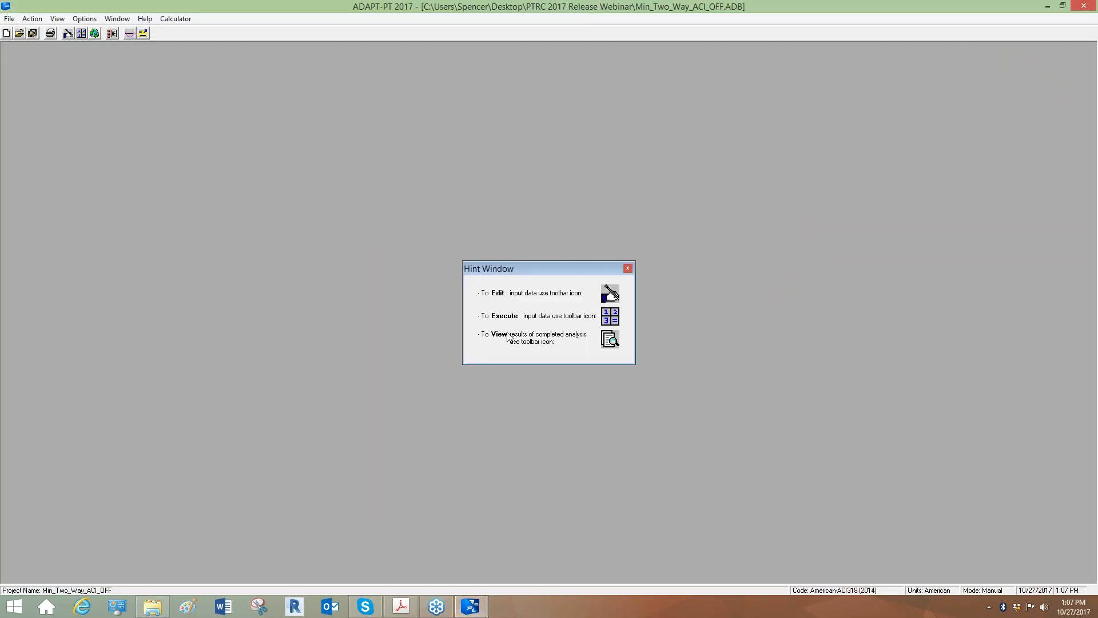
pyautogui.click(506, 566)
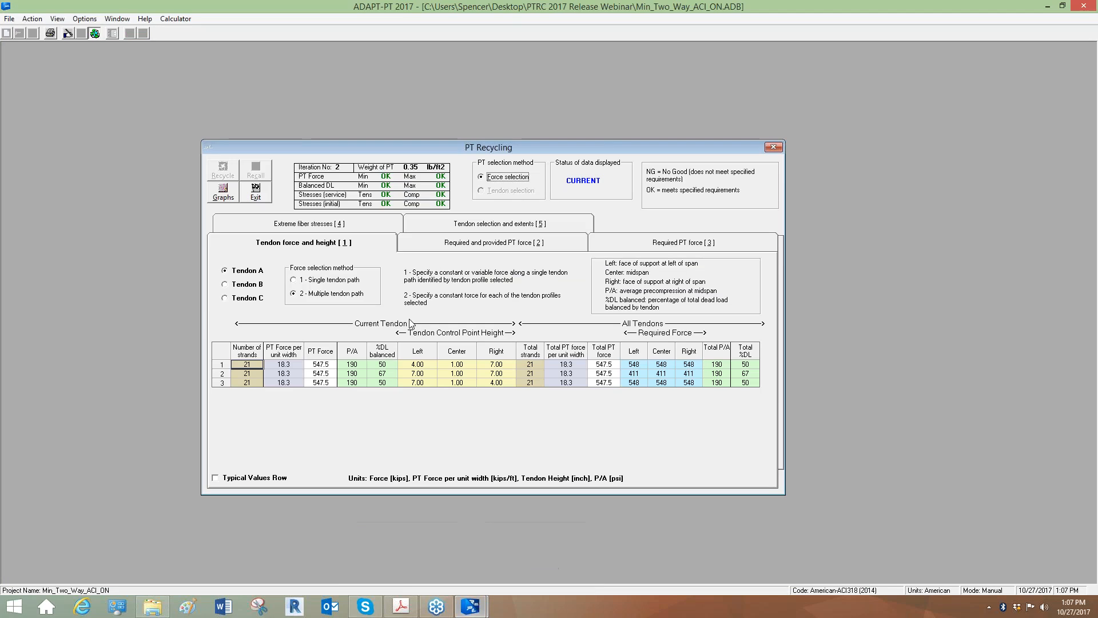
pyautogui.click(321, 364)
pyautogui.write('550')
pyautogui.press('Return')
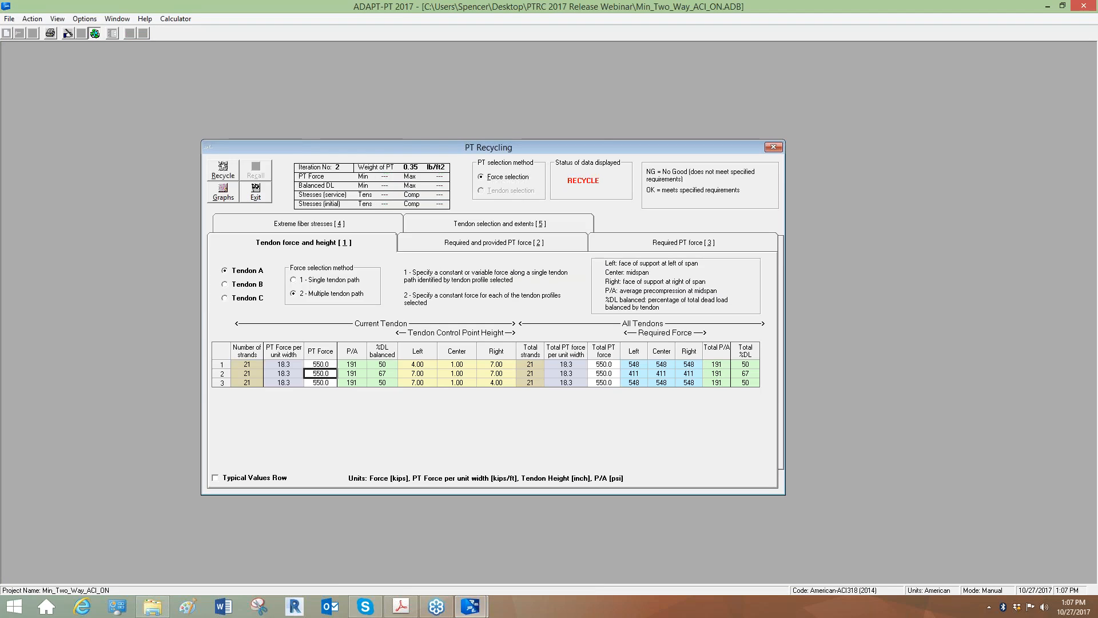
pyautogui.click(223, 170)
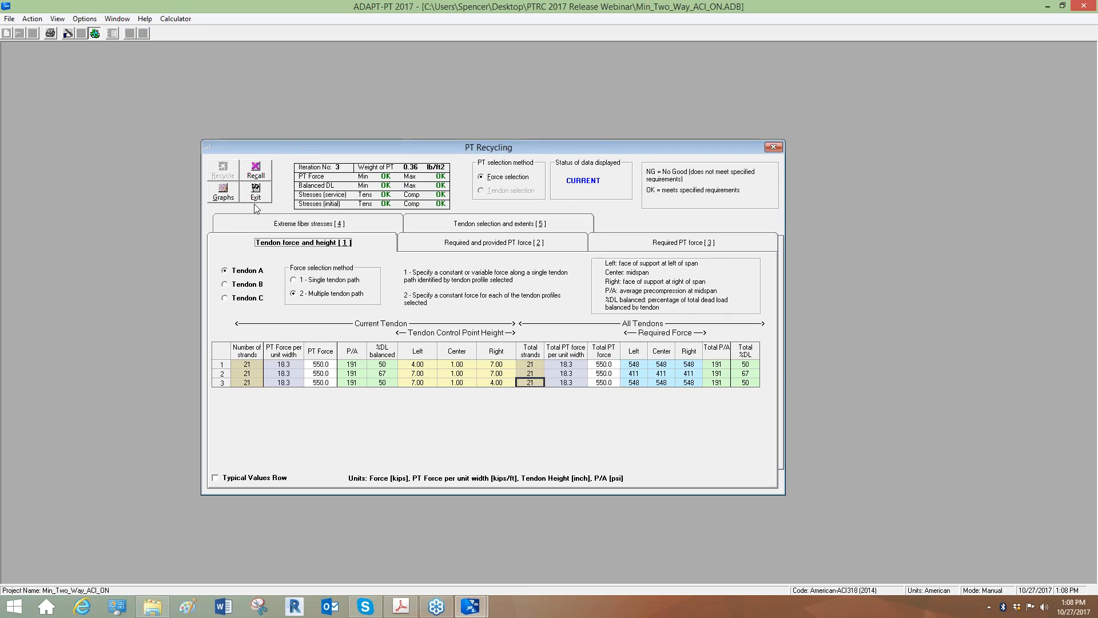
pyautogui.click(255, 194)
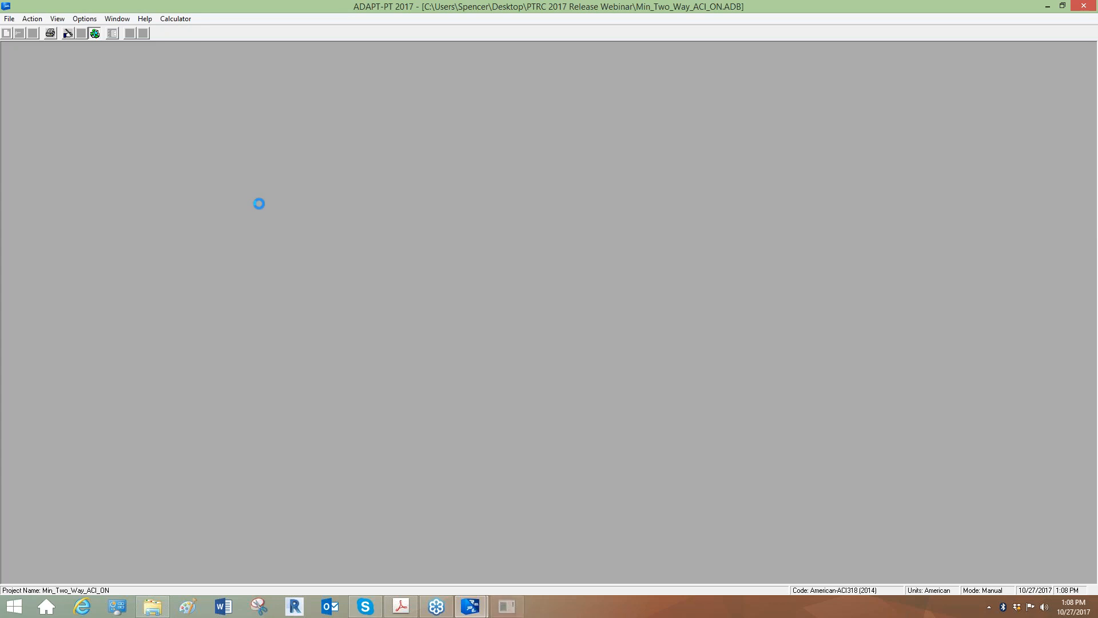
# Switch between the Min_Two_Way_ACI_OFF and Min_Two_Way_ACI_ON sessions to check the progress of their analyses
pyautogui.moveTo(468, 608)
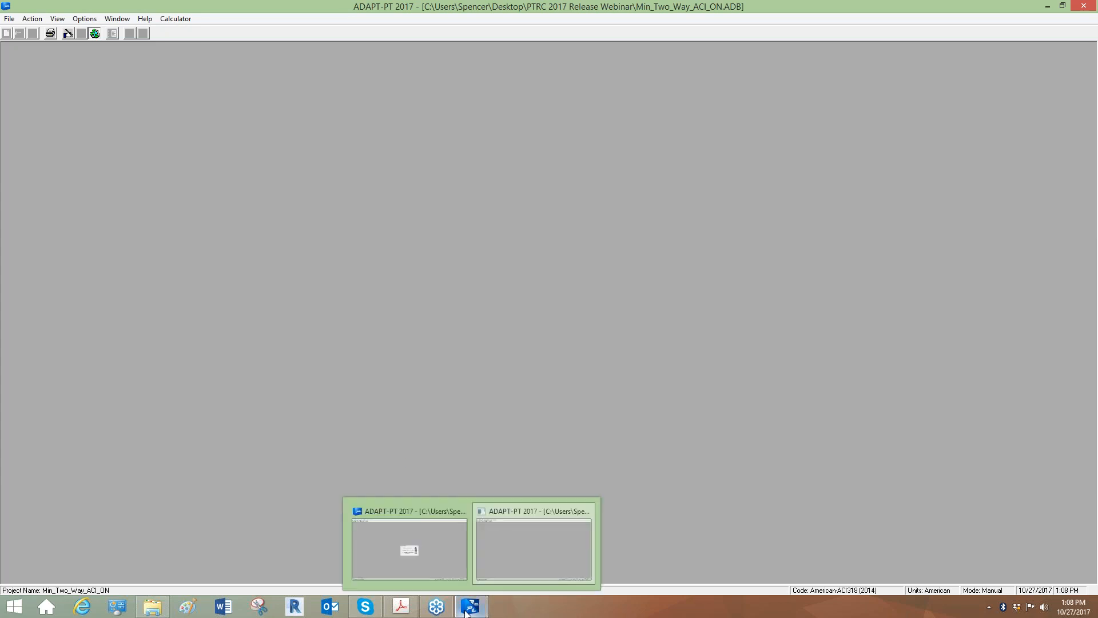
pyautogui.click(434, 555)
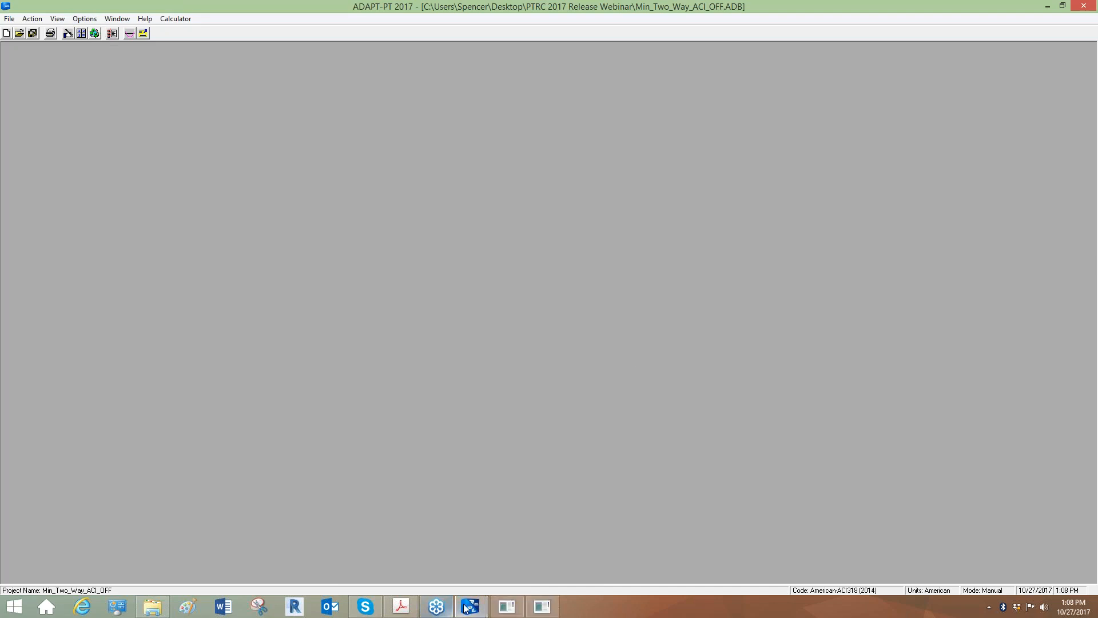
pyautogui.moveTo(464, 607)
pyautogui.click(511, 553)
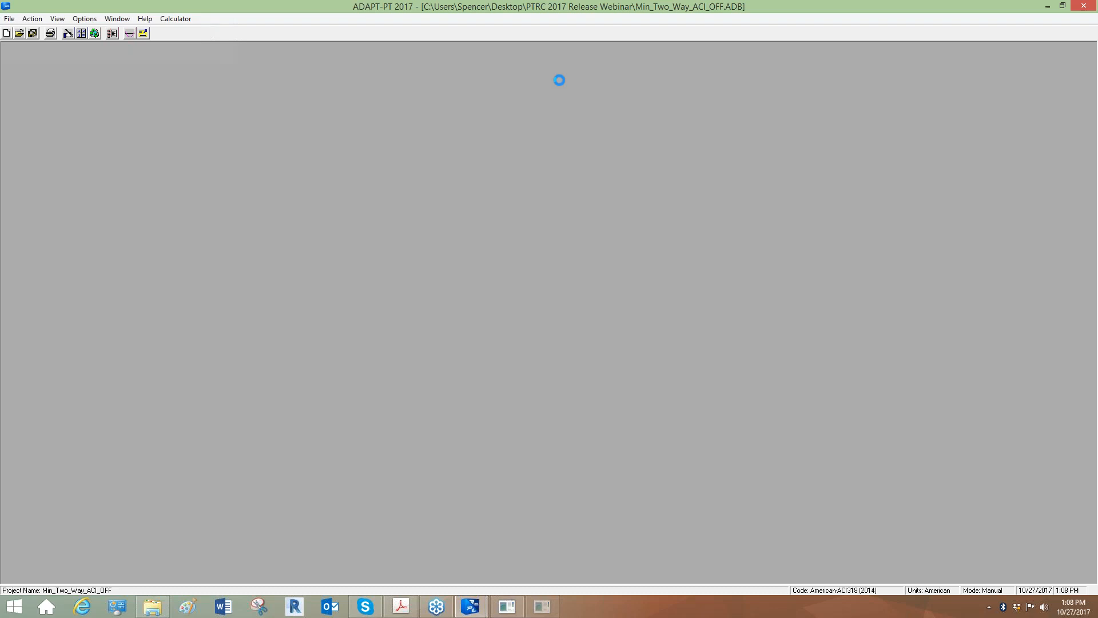
pyautogui.moveTo(470, 606)
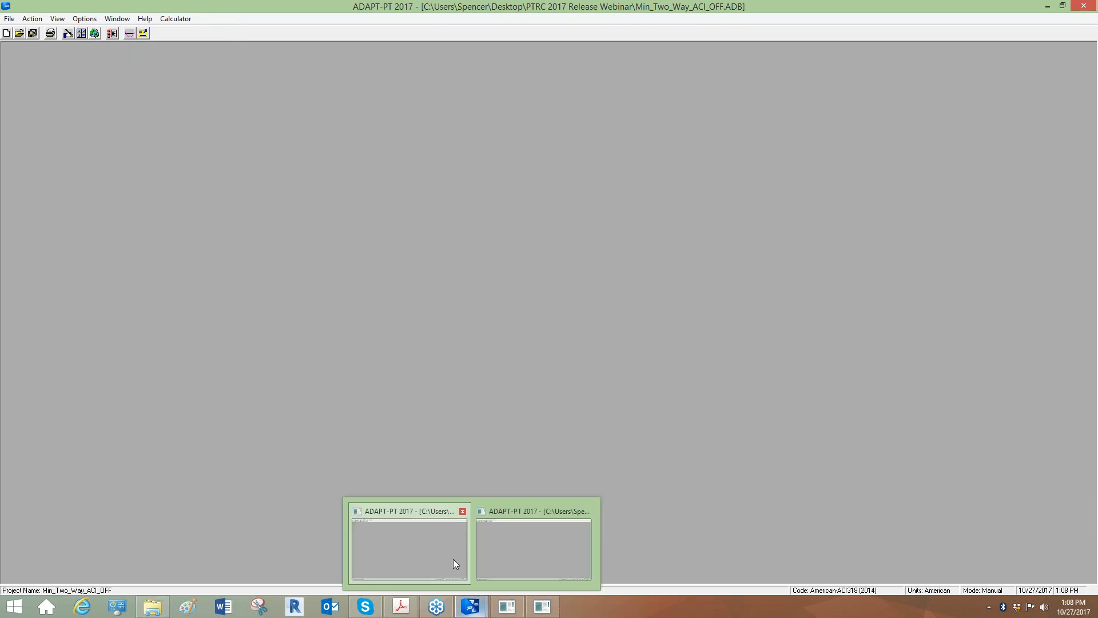
pyautogui.click(515, 554)
pyautogui.click(471, 607)
pyautogui.click(451, 567)
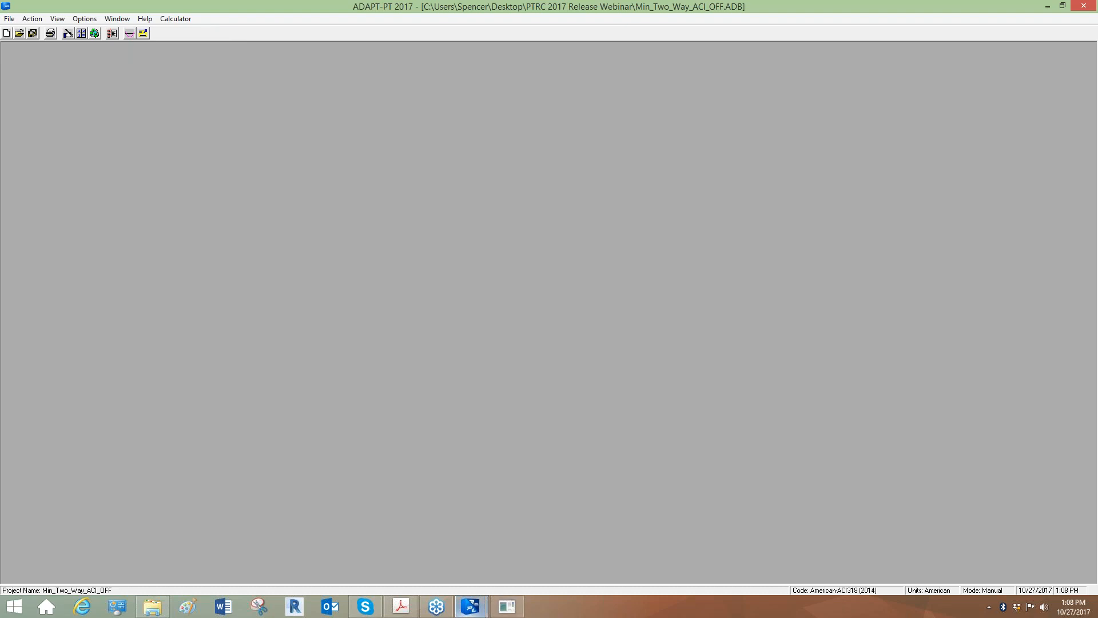
# Open the graphical summary of Min_Two_Way_ACI_ON and select the SERVICE_2_Max_LL load combination
pyautogui.moveTo(470, 607)
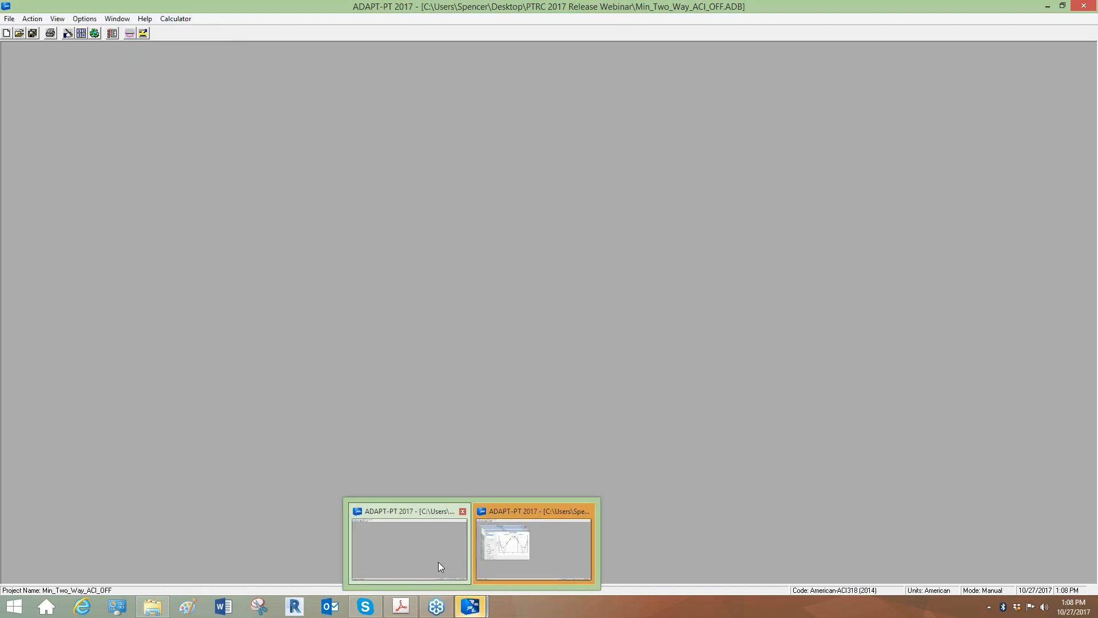
pyautogui.moveTo(531, 548)
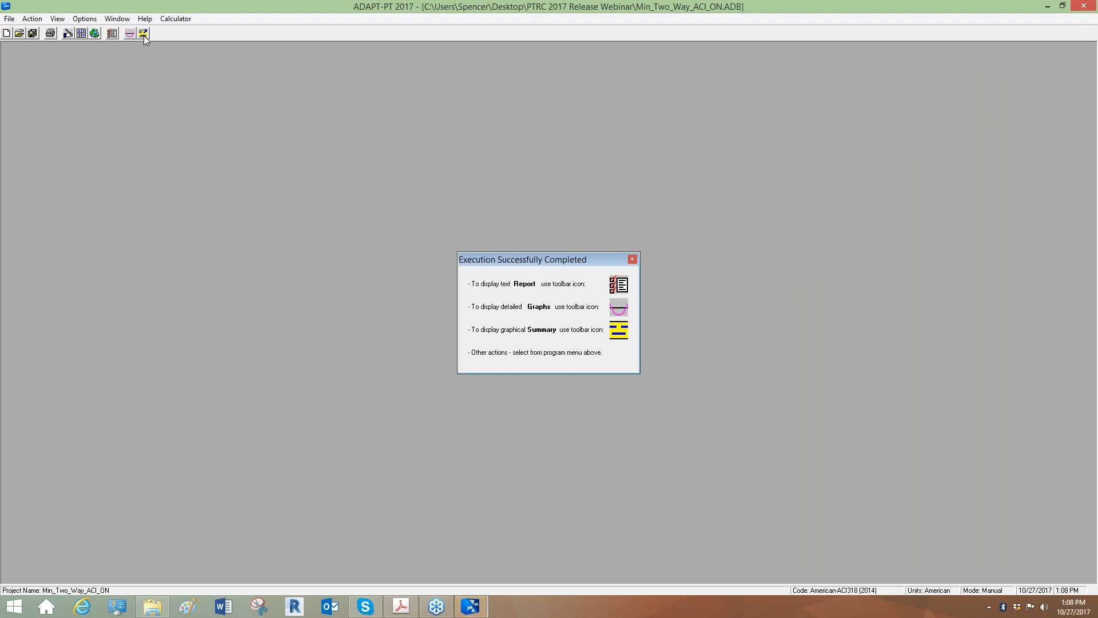
pyautogui.click(143, 35)
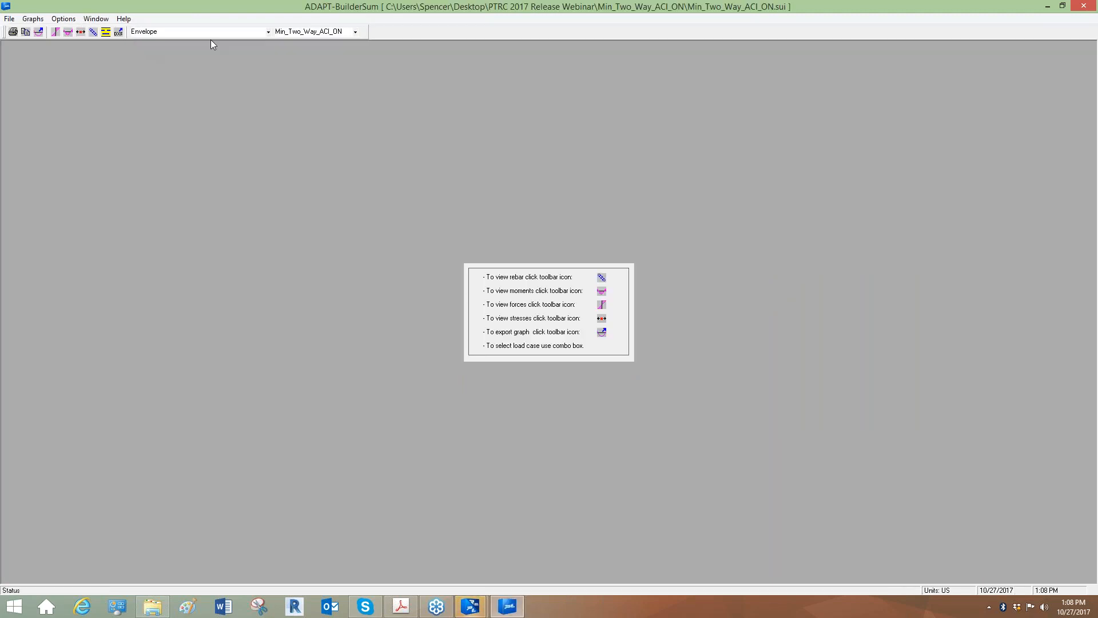
pyautogui.click(262, 34)
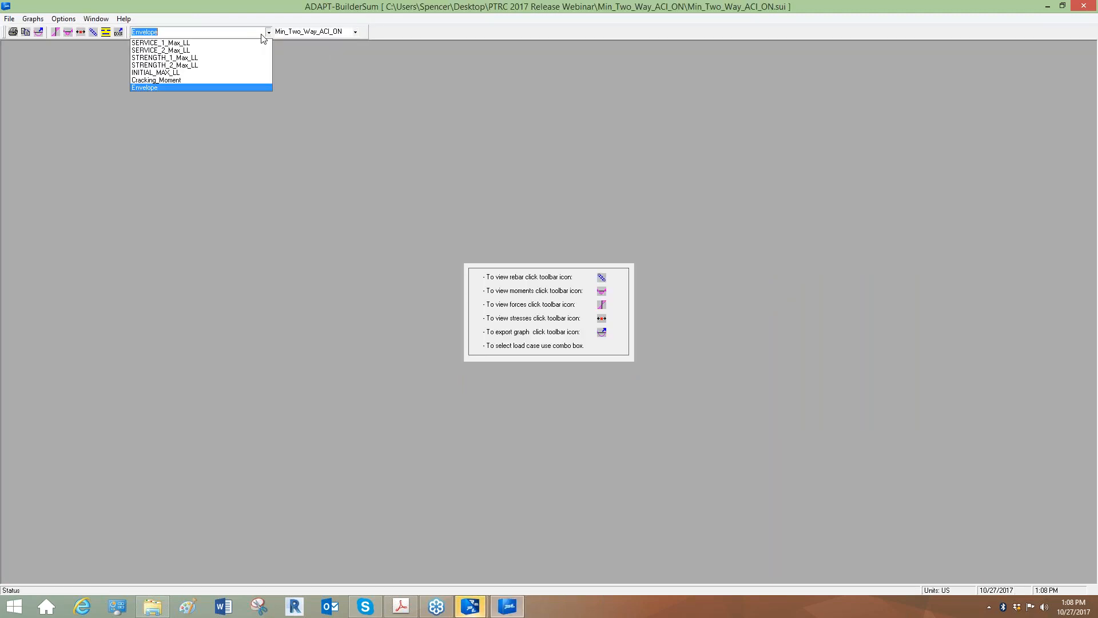
pyautogui.click(170, 51)
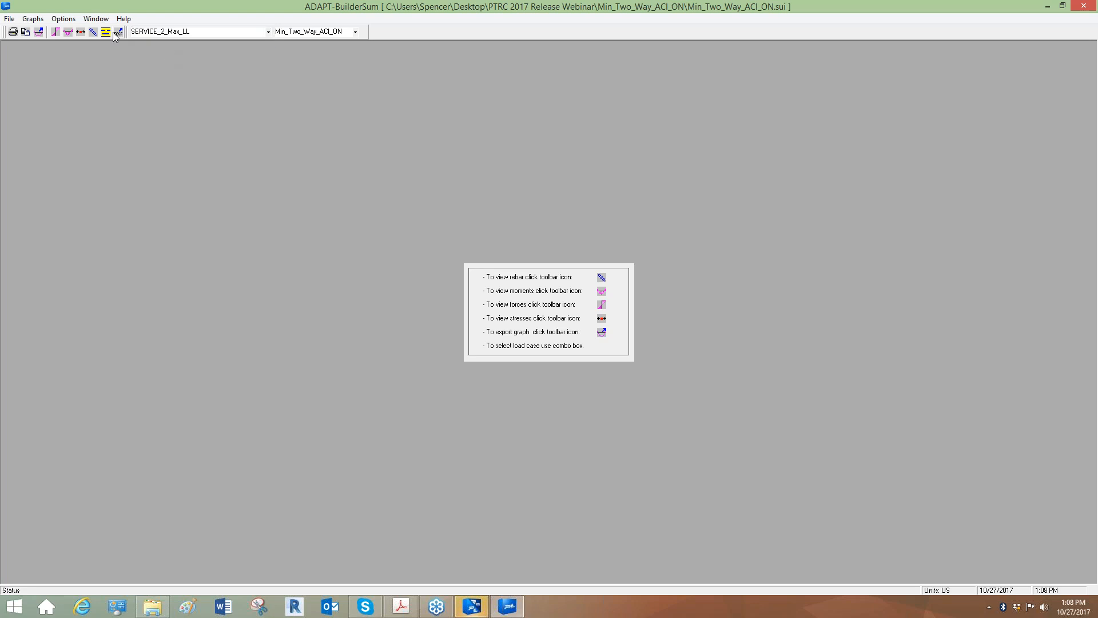
# Examine the tendon profile and the required and provided bars in the Min_Two_Way_ACI_ON summary
pyautogui.scroll(-5, 544, 315)
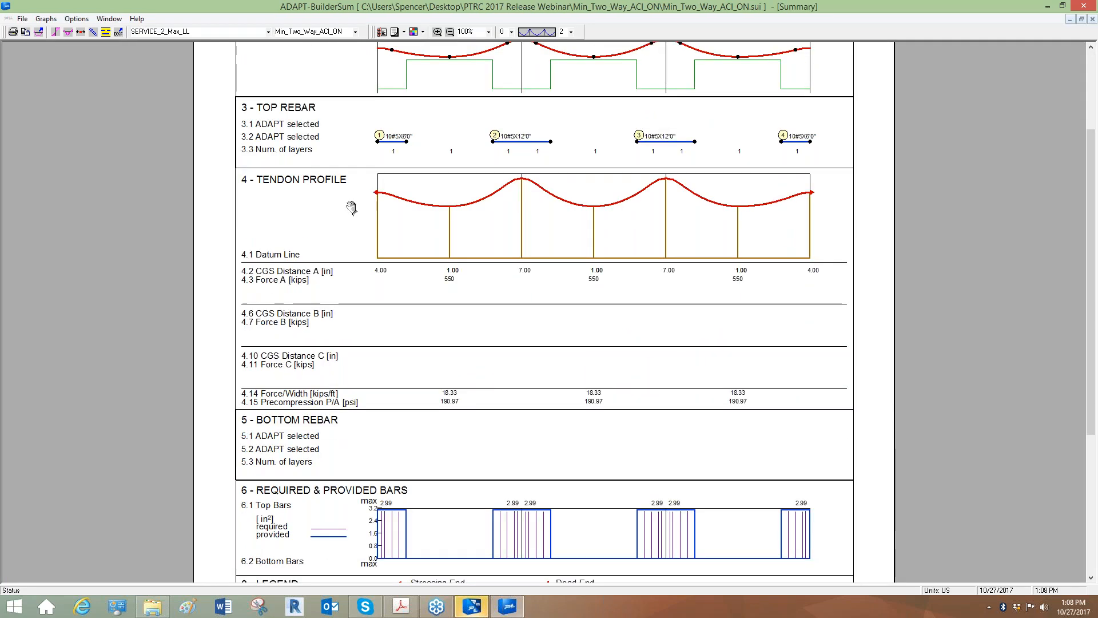
pyautogui.scroll(-1, 543, 315)
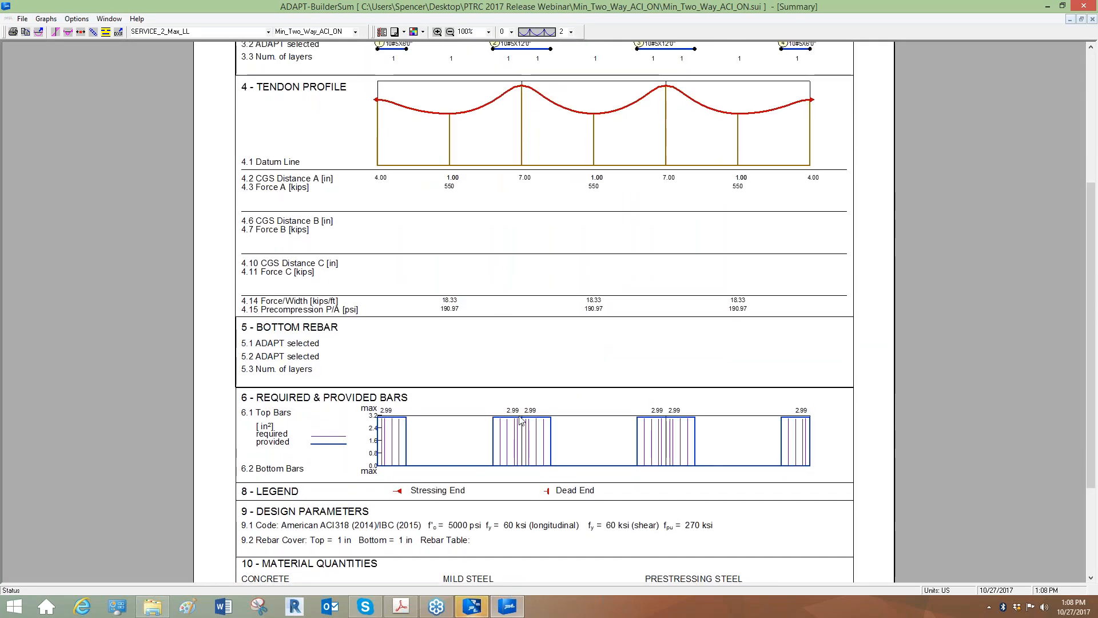
# Set the PT force to 550 kips in all three spans of Min_Two_Way_ACI_OFF, recycle the design and exit PT Recycling
pyautogui.click(500, 611)
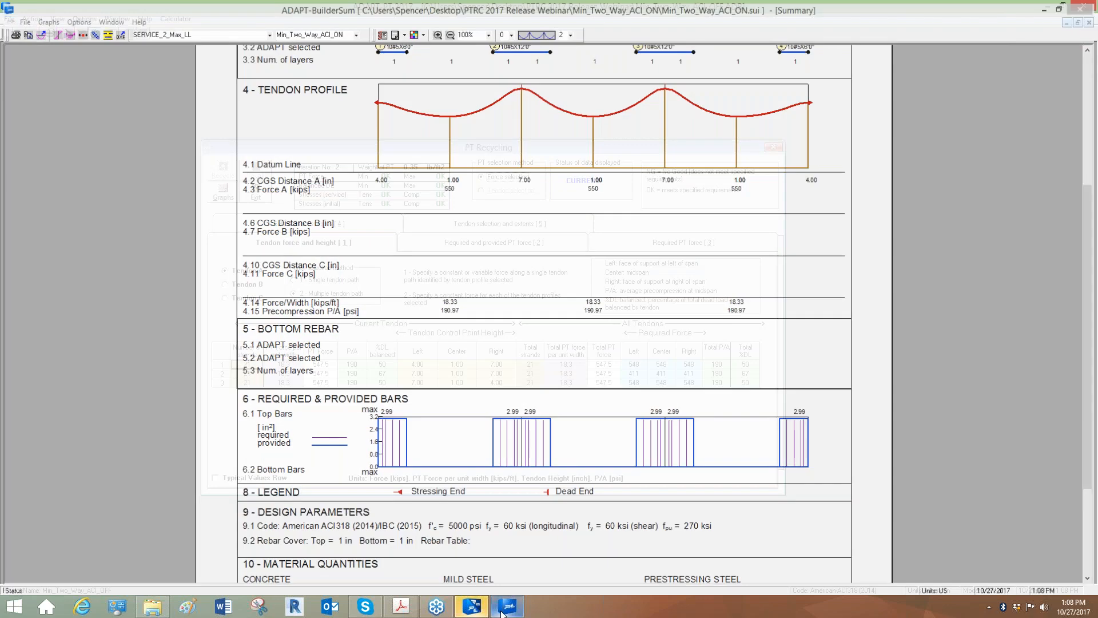
pyautogui.click(319, 364)
pyautogui.write('550')
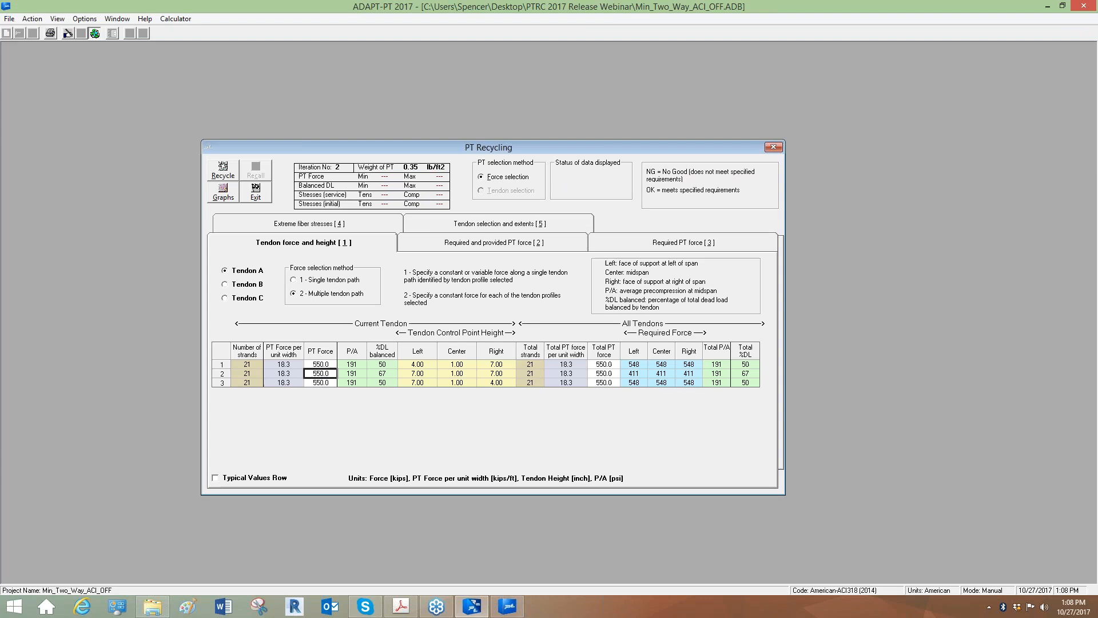
pyautogui.click(223, 170)
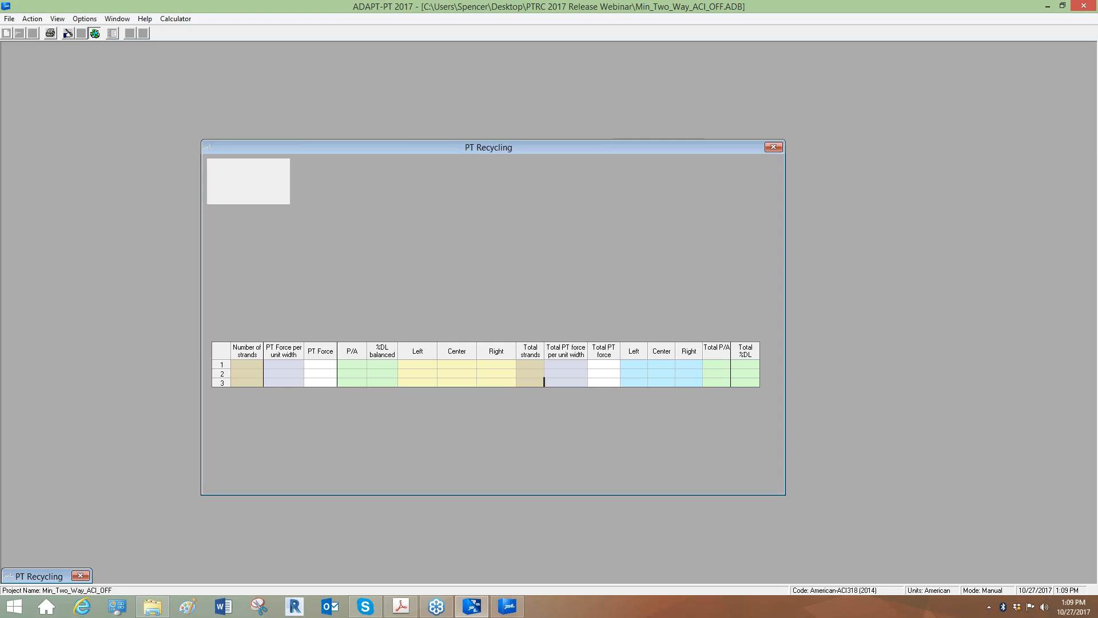
pyautogui.click(255, 193)
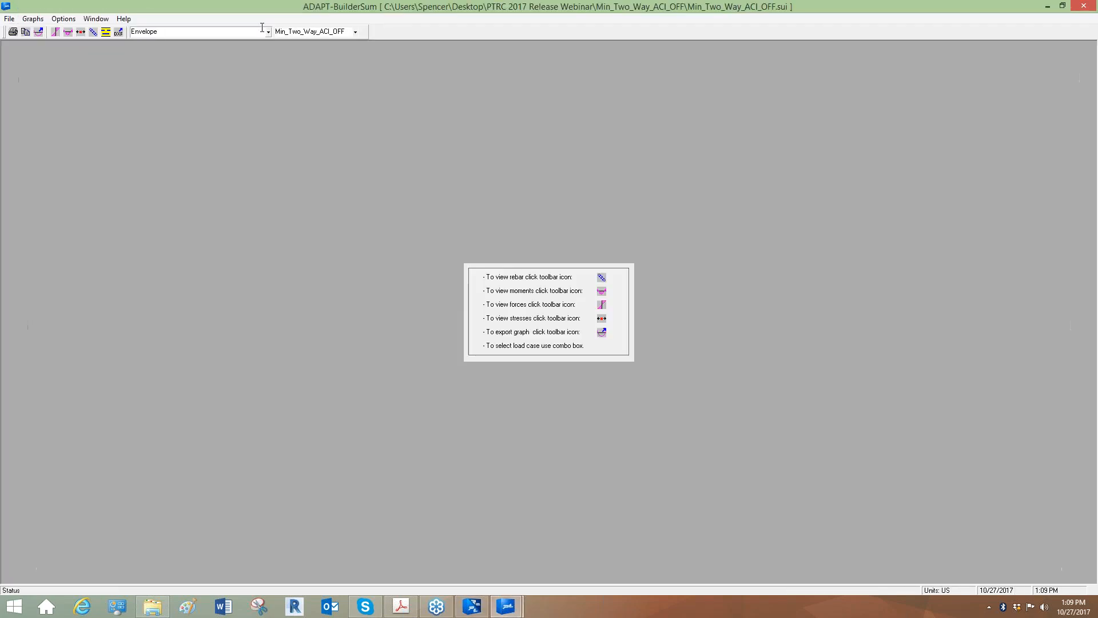
# Examine the Min_Two_Way_ACI_OFF summary's top rebar and required bars for the SERVICE_1_Max_LL combination, and close the summary
pyautogui.click(268, 32)
pyautogui.click(155, 43)
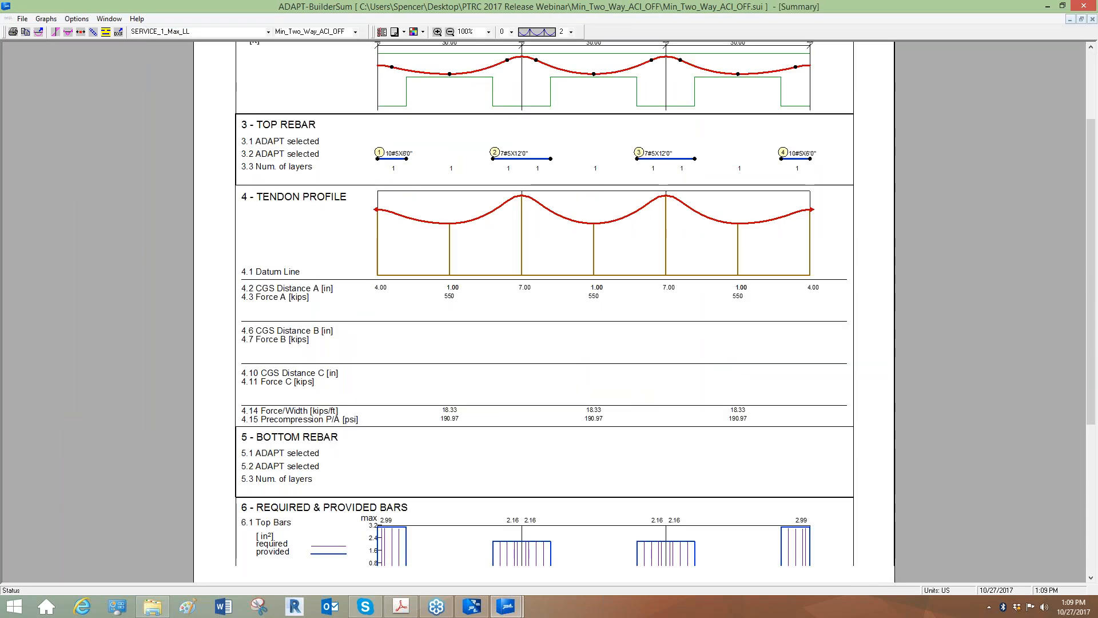
pyautogui.scroll(-1, 498, 515)
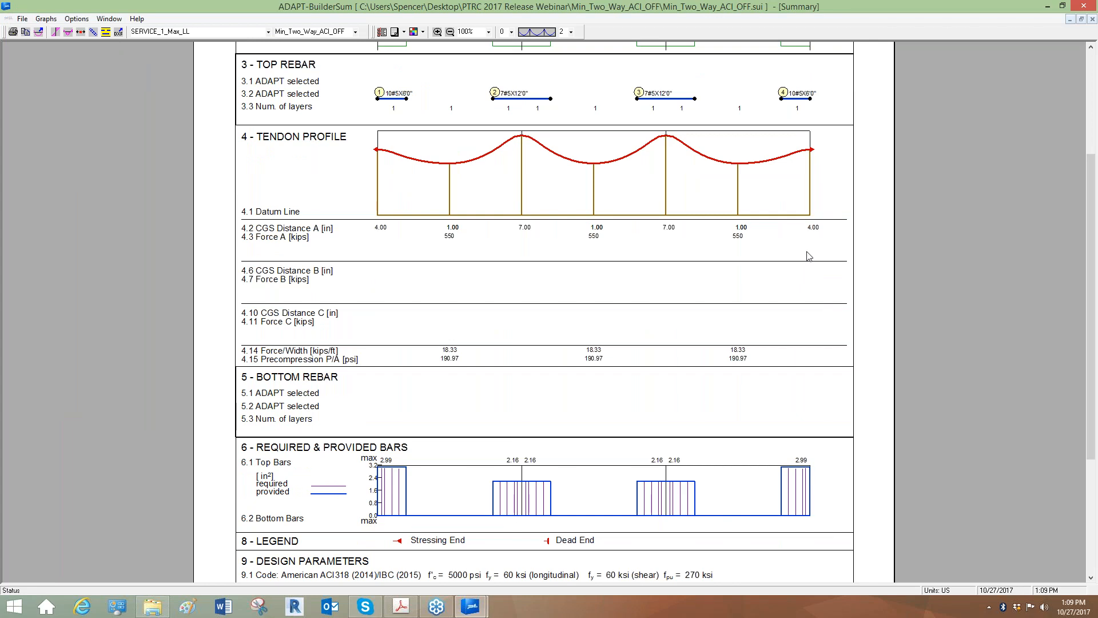
pyautogui.click(1088, 6)
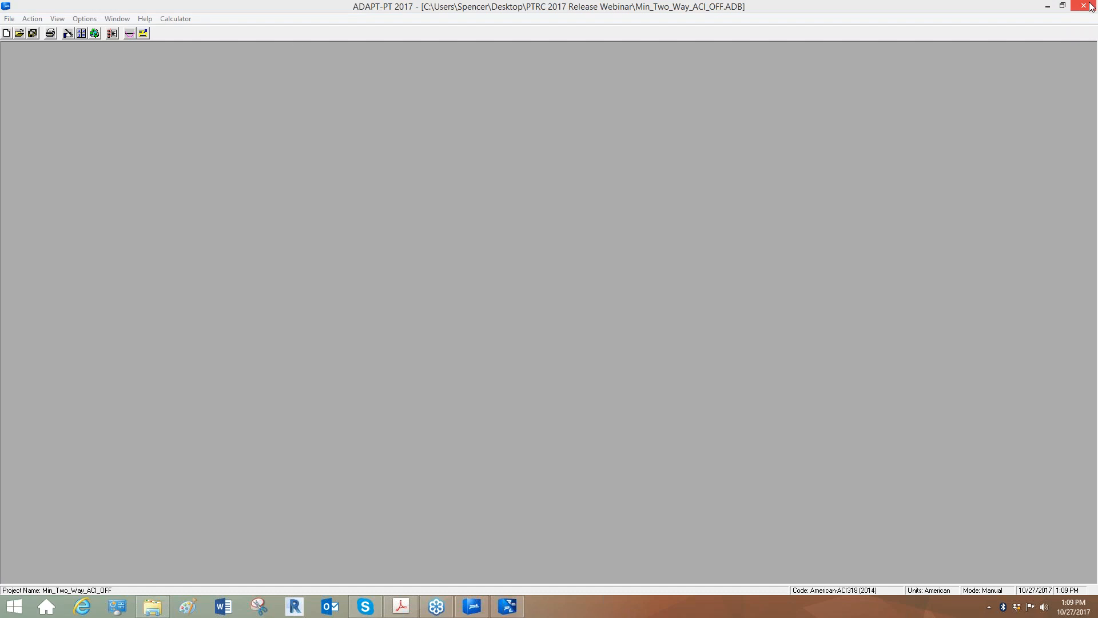
# Open the Min_Two_Way_ACI_OFF input data for editing, set the geometry input to Segmental and advance to the Design Settings
pyautogui.click(67, 34)
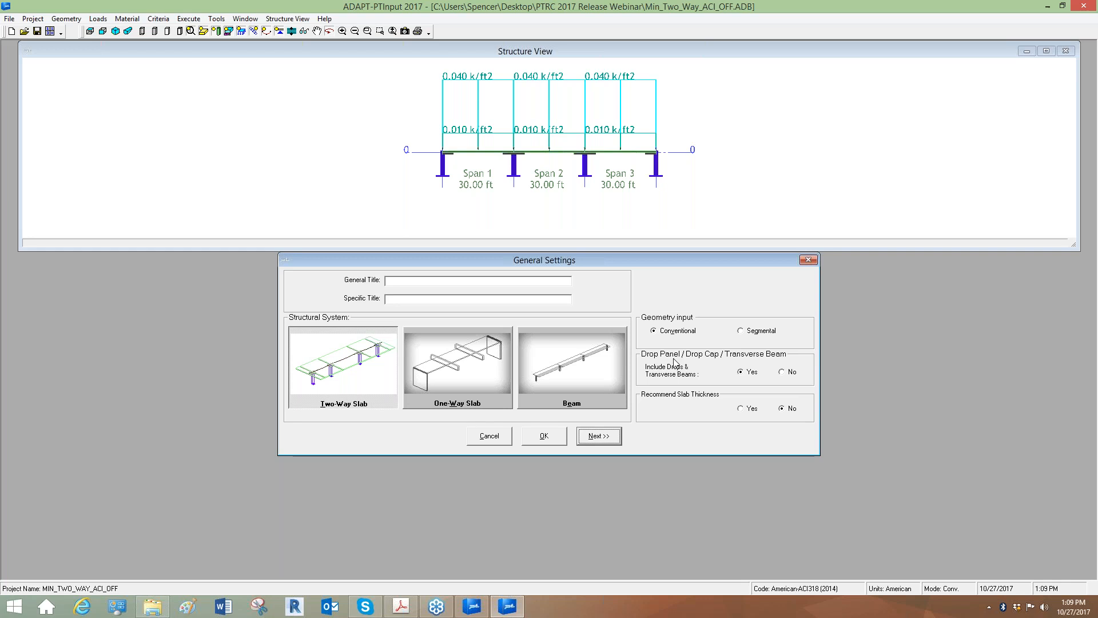
pyautogui.click(782, 373)
pyautogui.click(740, 331)
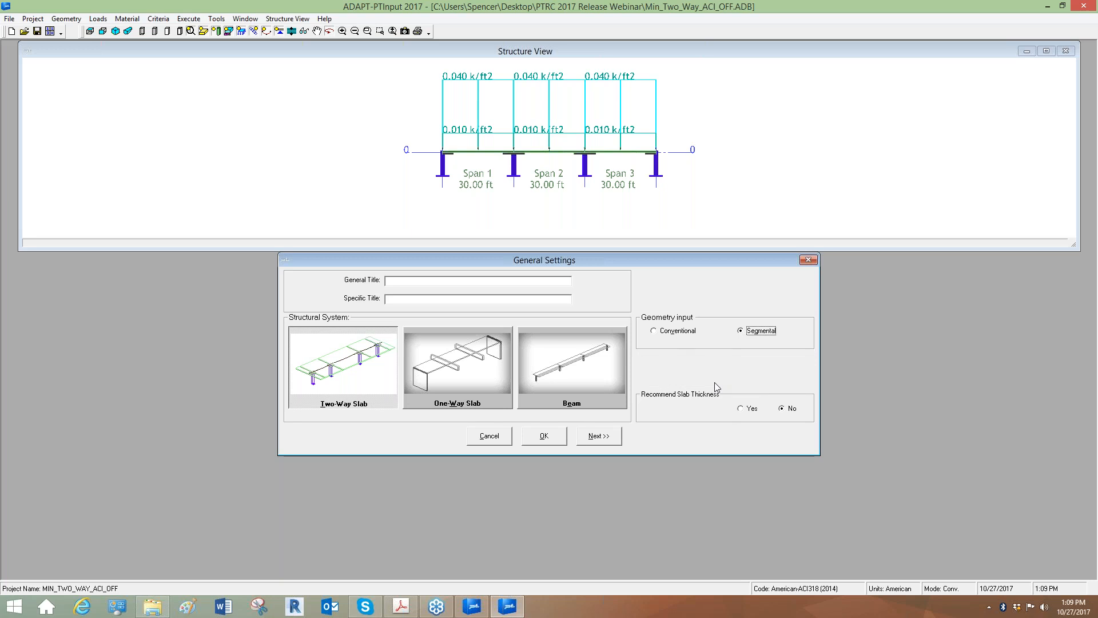
pyautogui.click(595, 437)
pyautogui.click(628, 454)
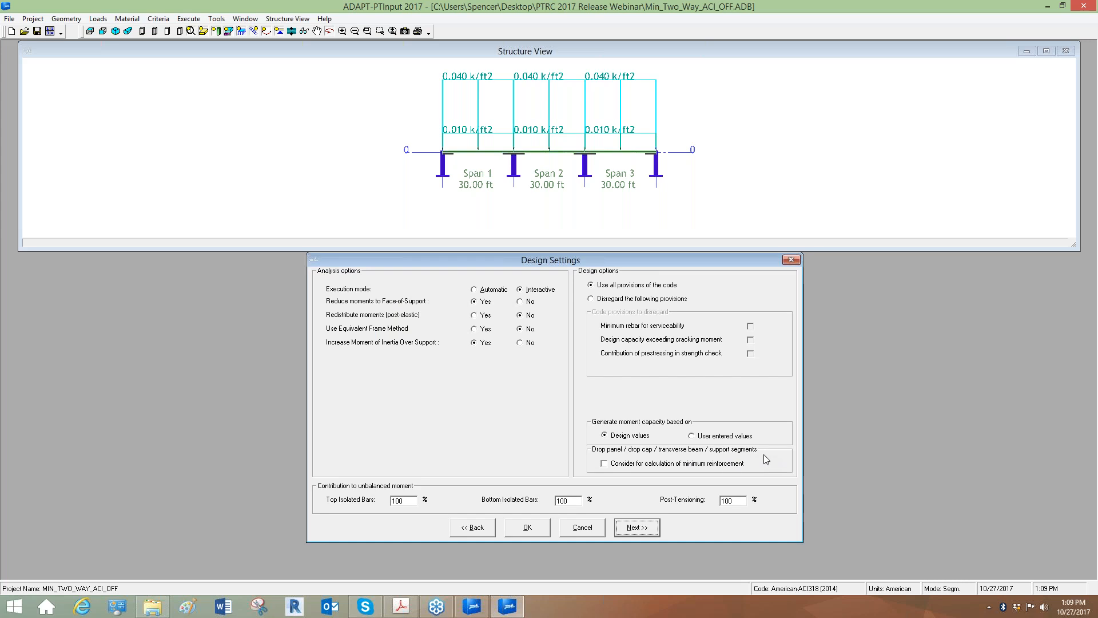
# Review the input windows from Design Settings through Span Geometry and Loads to the concrete material properties
pyautogui.click(629, 532)
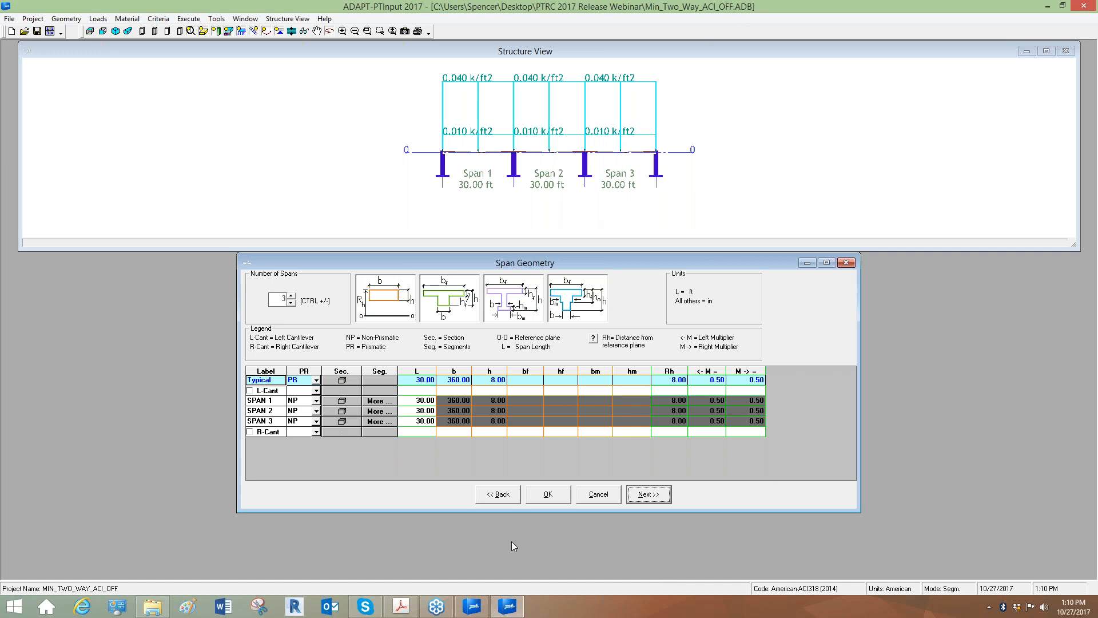
pyautogui.click(497, 495)
pyautogui.click(636, 529)
pyautogui.click(650, 497)
pyautogui.click(643, 419)
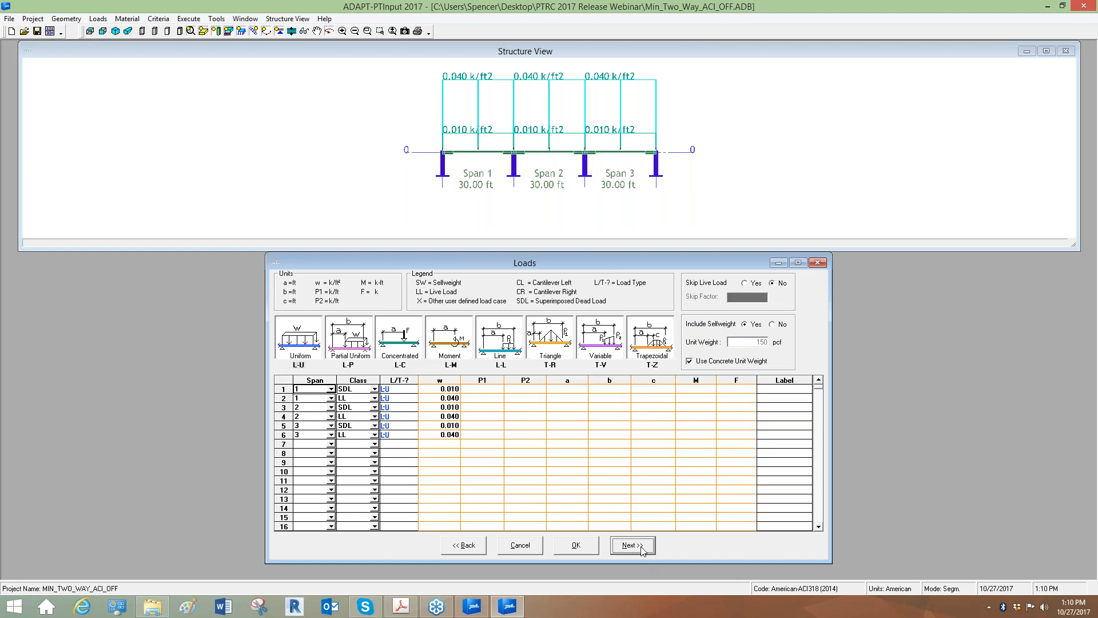
pyautogui.click(632, 544)
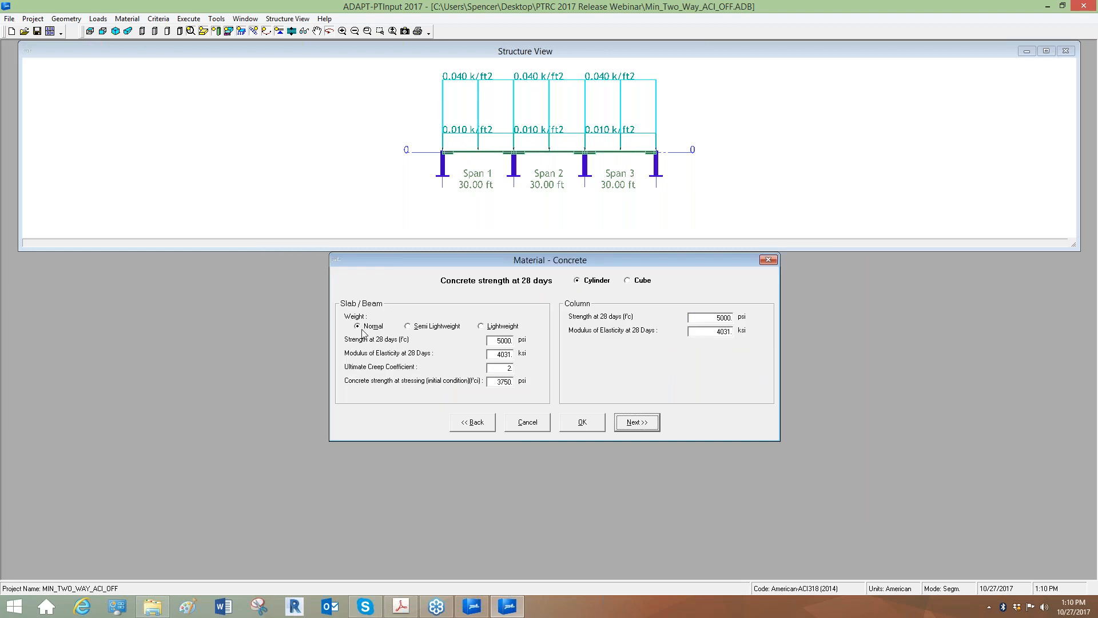
# Check the selfweight unit weight option in Loads, and change the slab concrete weight class to Semi Lightweight
pyautogui.click(465, 422)
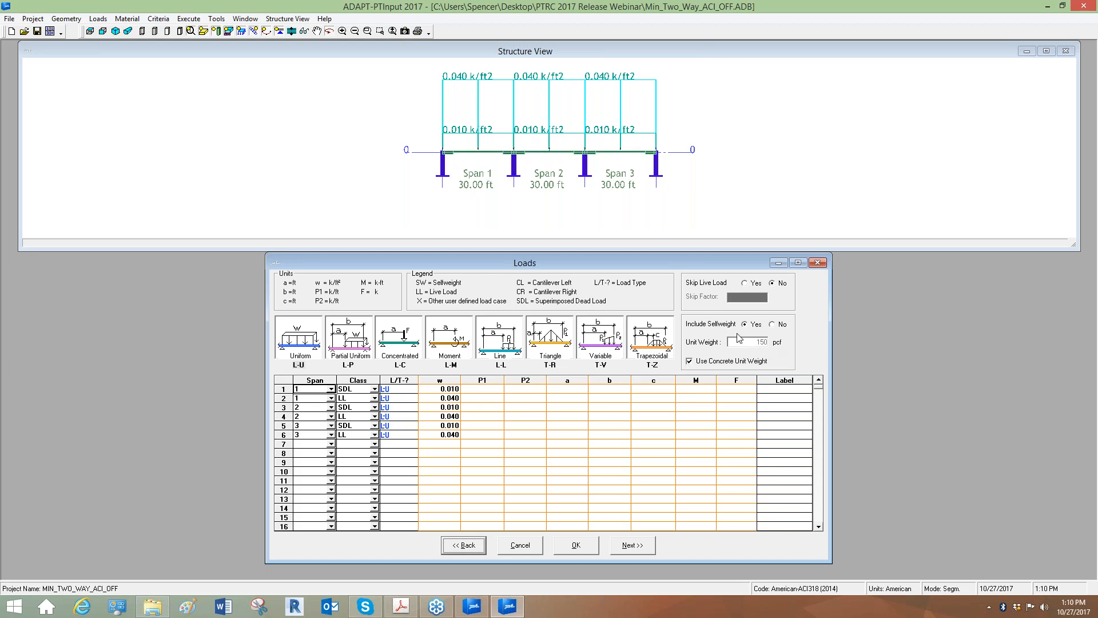
pyautogui.click(629, 547)
pyautogui.click(424, 324)
pyautogui.click(467, 421)
# Replace the concrete-based unit weight with a user-defined 150 pcf, and exclude selfweight from the loads
pyautogui.click(689, 361)
pyautogui.doubleClick(741, 343)
pyautogui.write('150')
pyautogui.click(773, 324)
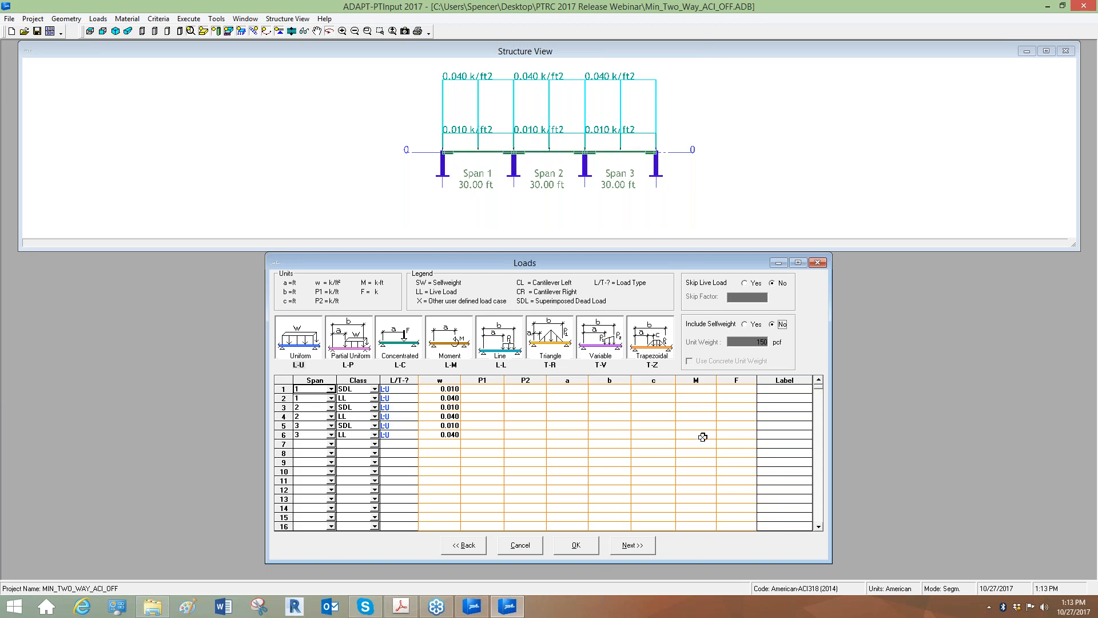
# Open Two_Way_Flexure_CSA_ACI_Control.ADB in the input editor without saving the changes to the current model
pyautogui.click(9, 18)
pyautogui.click(20, 42)
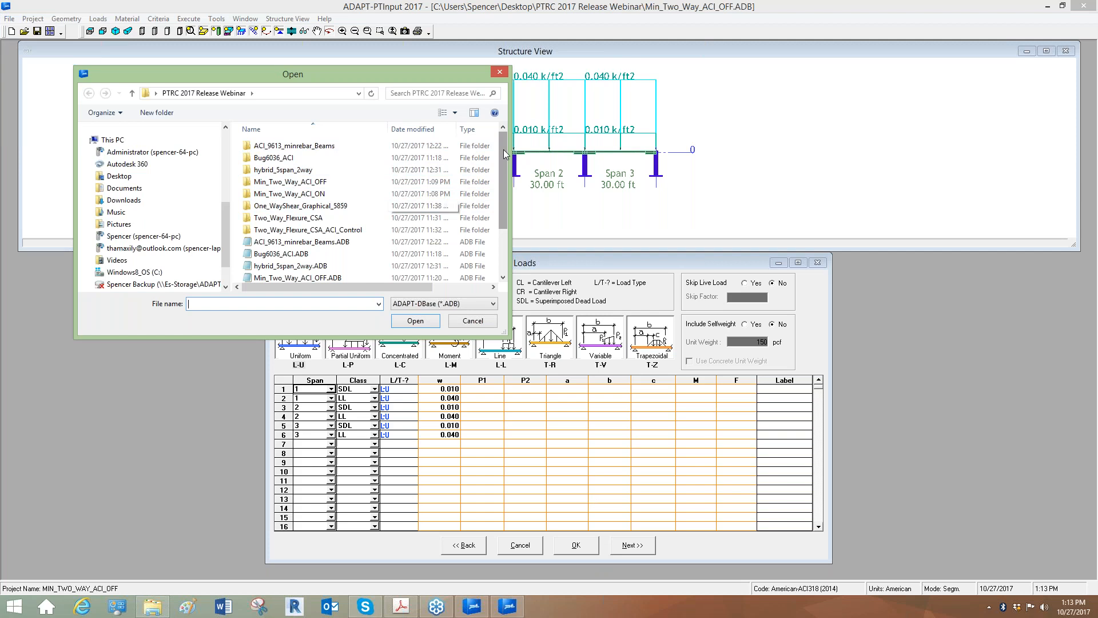
pyautogui.moveTo(500, 171); pyautogui.dragTo(498, 209)
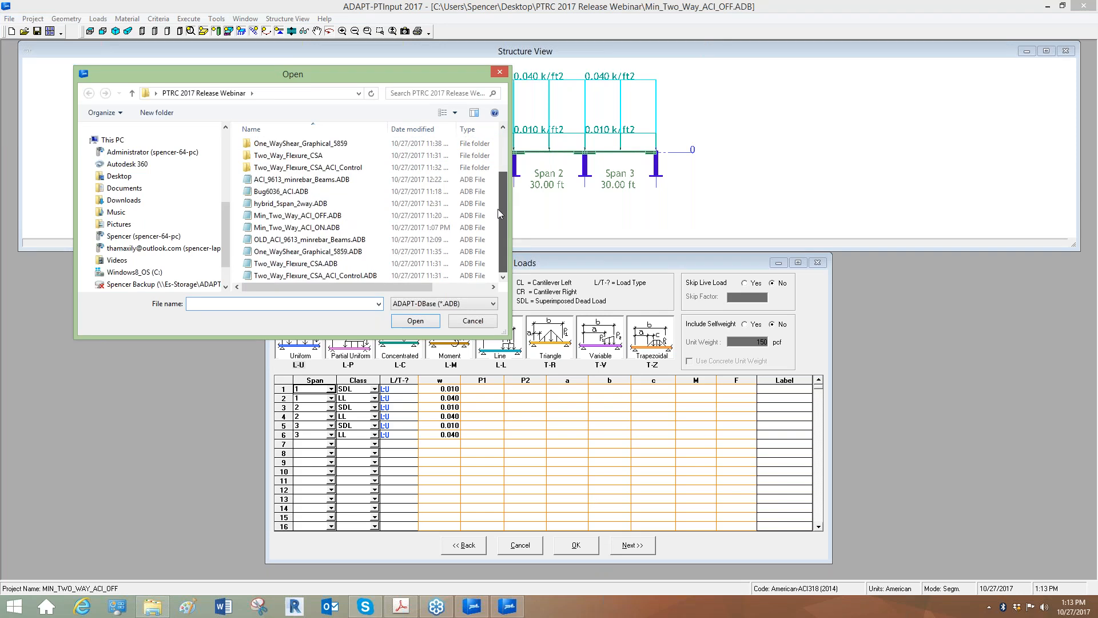
pyautogui.click(321, 278)
pyautogui.doubleClick(322, 278)
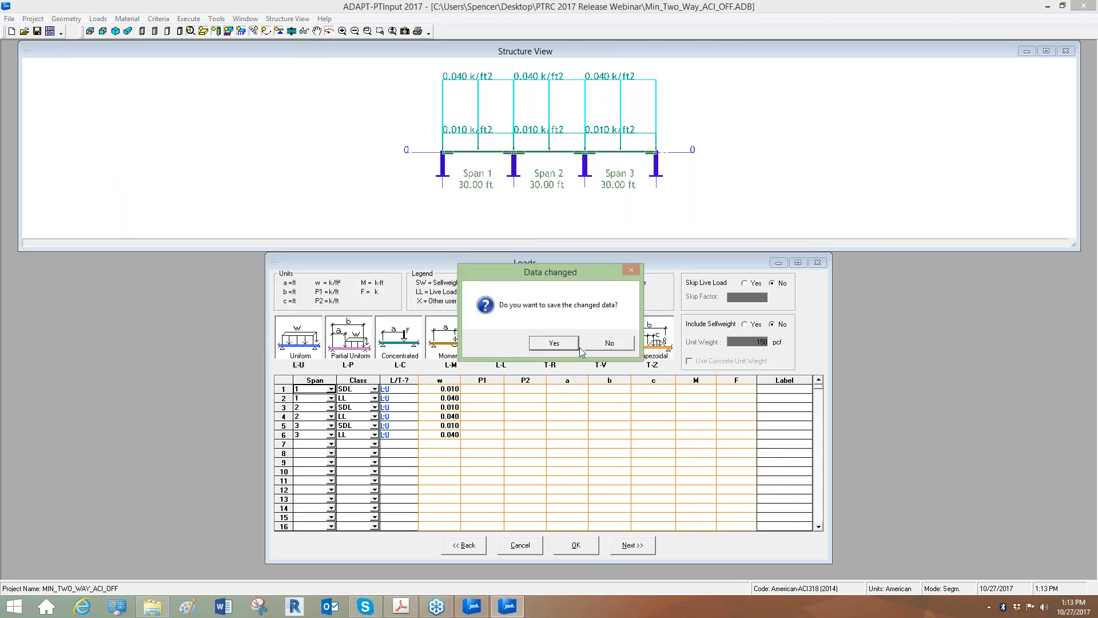
pyautogui.click(607, 348)
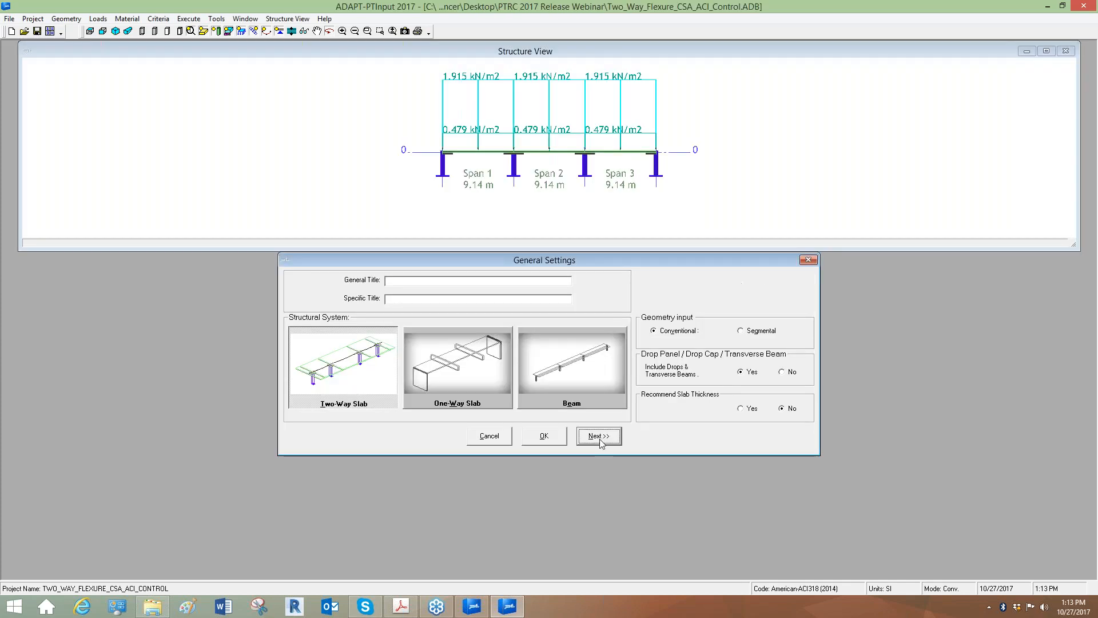
# Review the control model's design settings, span geometry, drop panel dimensions and support geometry, and close the input windows
pyautogui.click(600, 435)
pyautogui.click(634, 456)
pyautogui.click(634, 527)
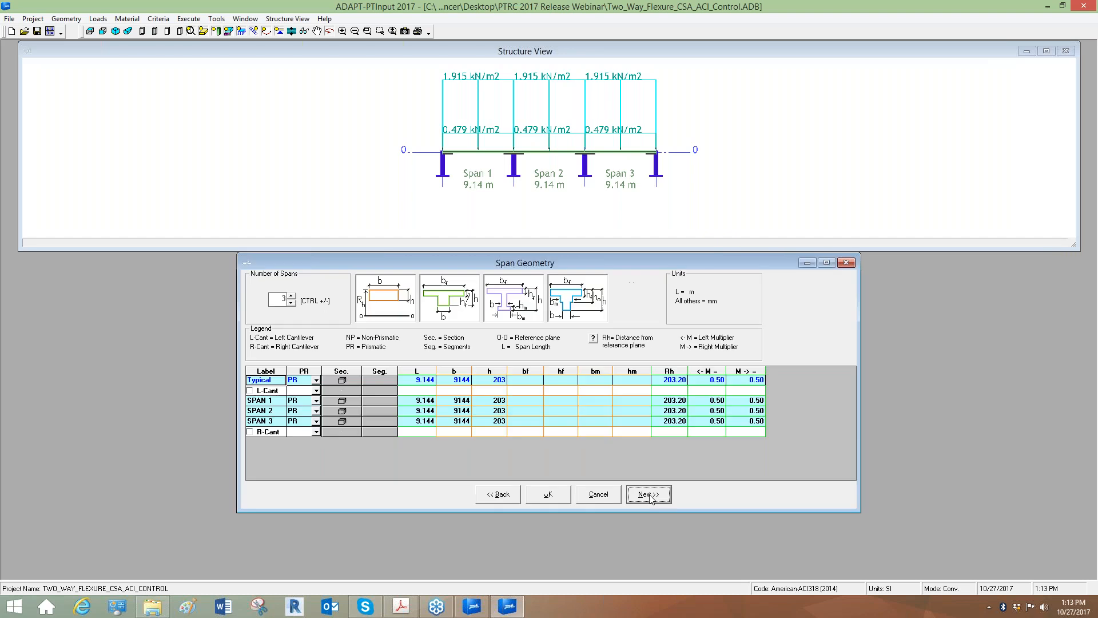
pyautogui.click(650, 496)
pyautogui.click(652, 421)
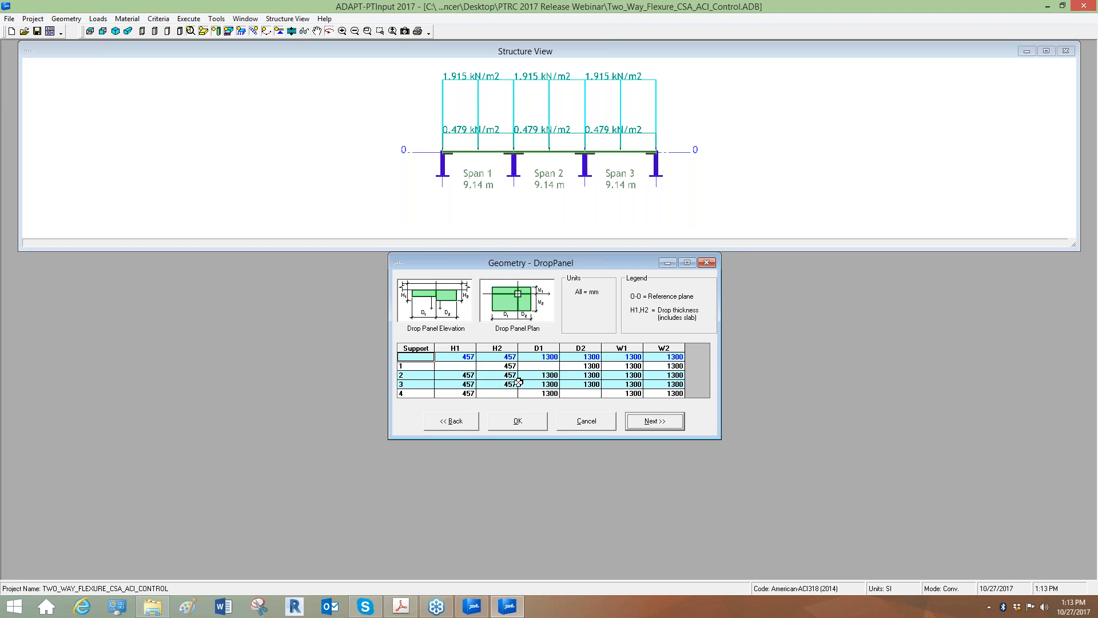
pyautogui.click(650, 426)
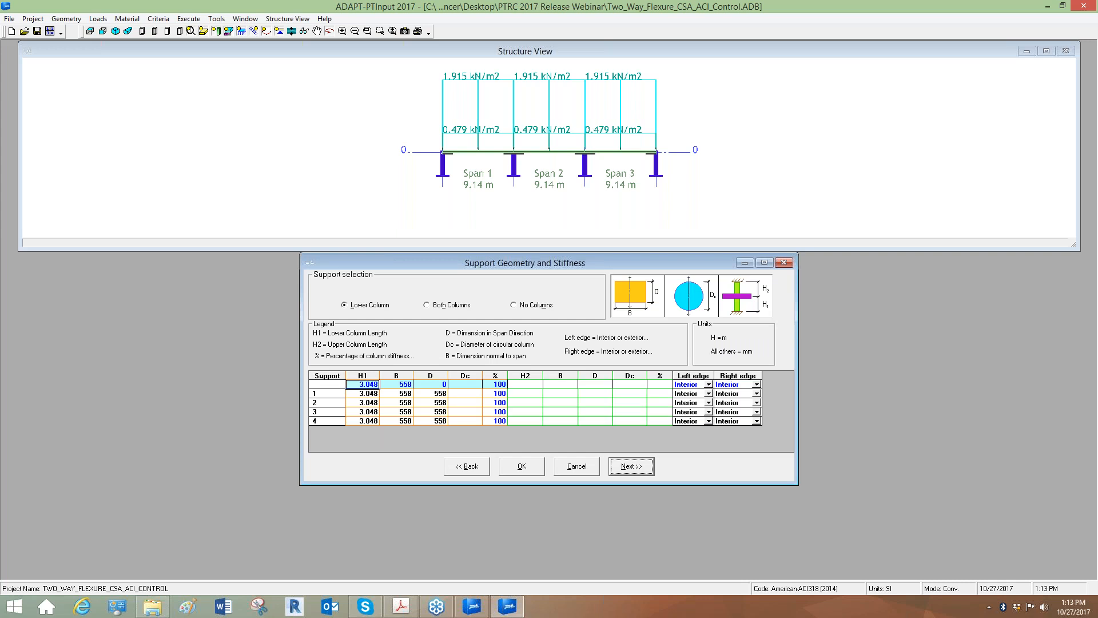
pyautogui.click(520, 468)
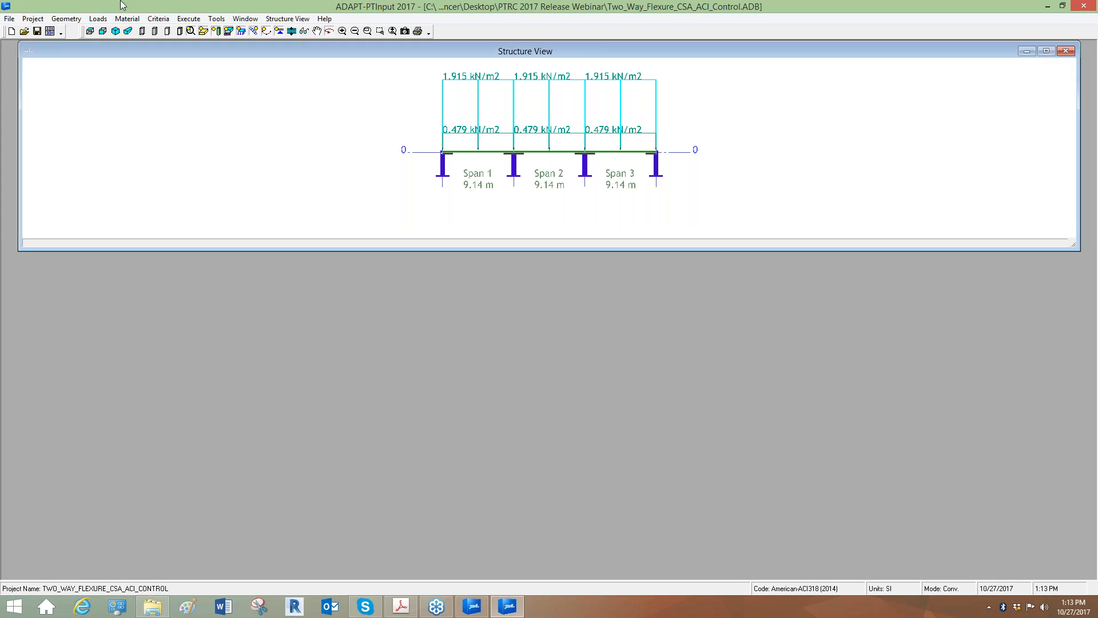
# Run the analysis of Two_Way_Flexure_CSA_ACI_Control and close the Min_Two_Way_ACI_ON graphical summary
pyautogui.click(50, 31)
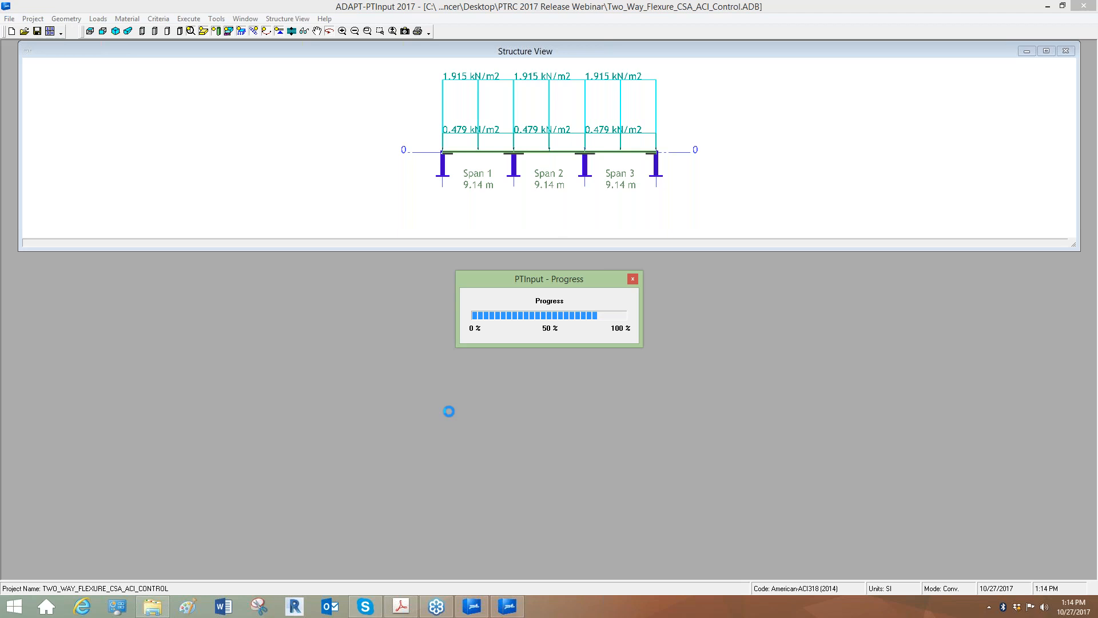
pyautogui.click(479, 609)
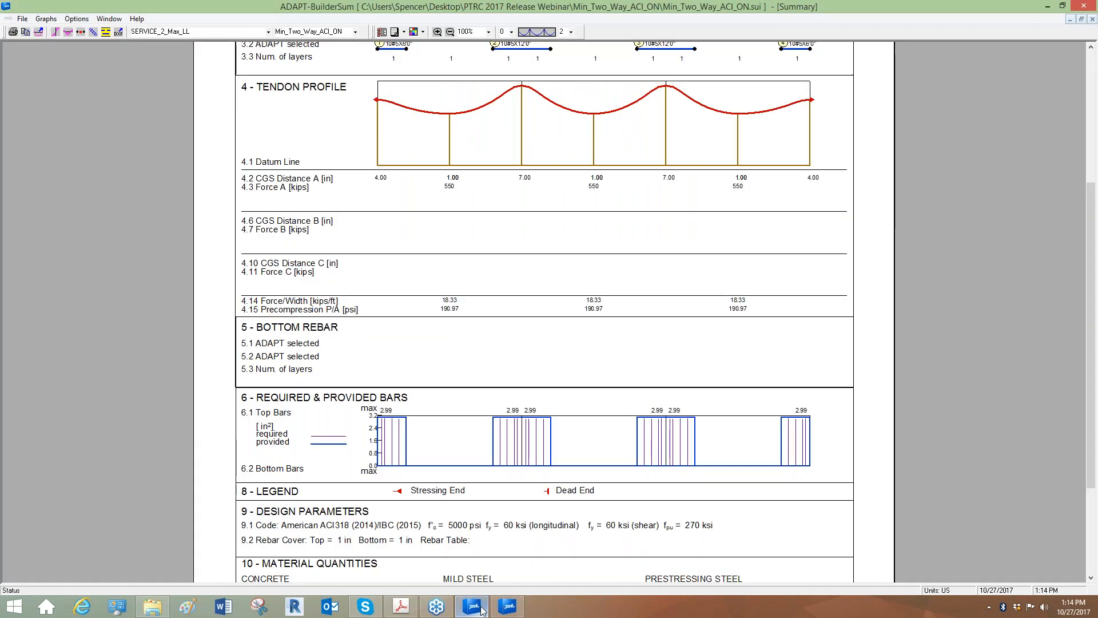
pyautogui.click(1083, 6)
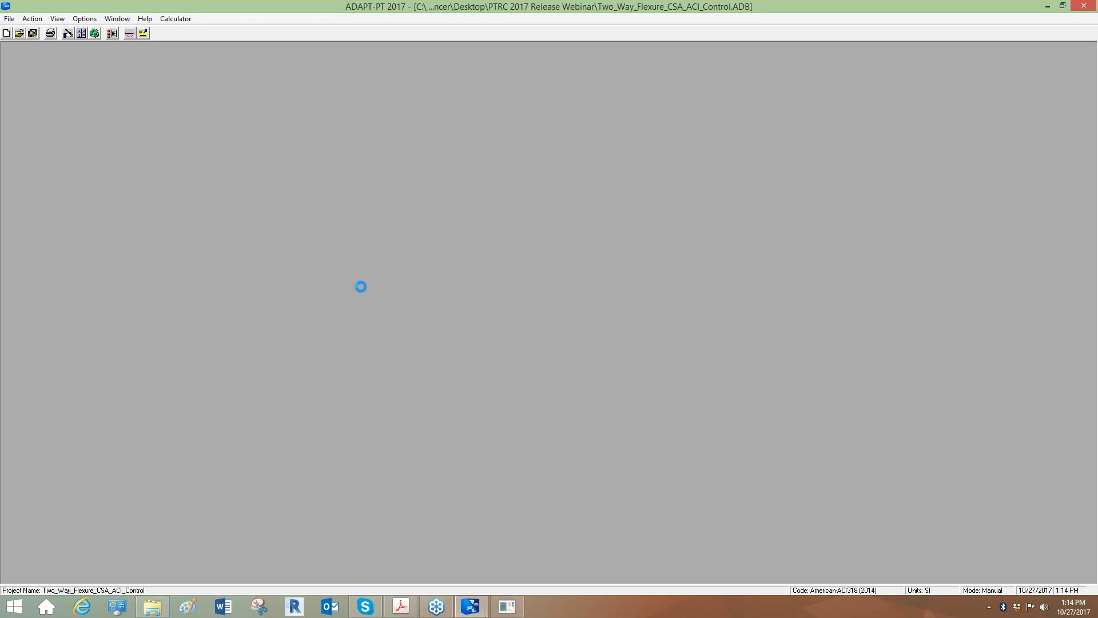
# Switch to the Min_Two_Way_ACI_ON session and open Two_Way_Flexure_CSA.ADB in it
pyautogui.moveTo(471, 606)
pyautogui.click(481, 564)
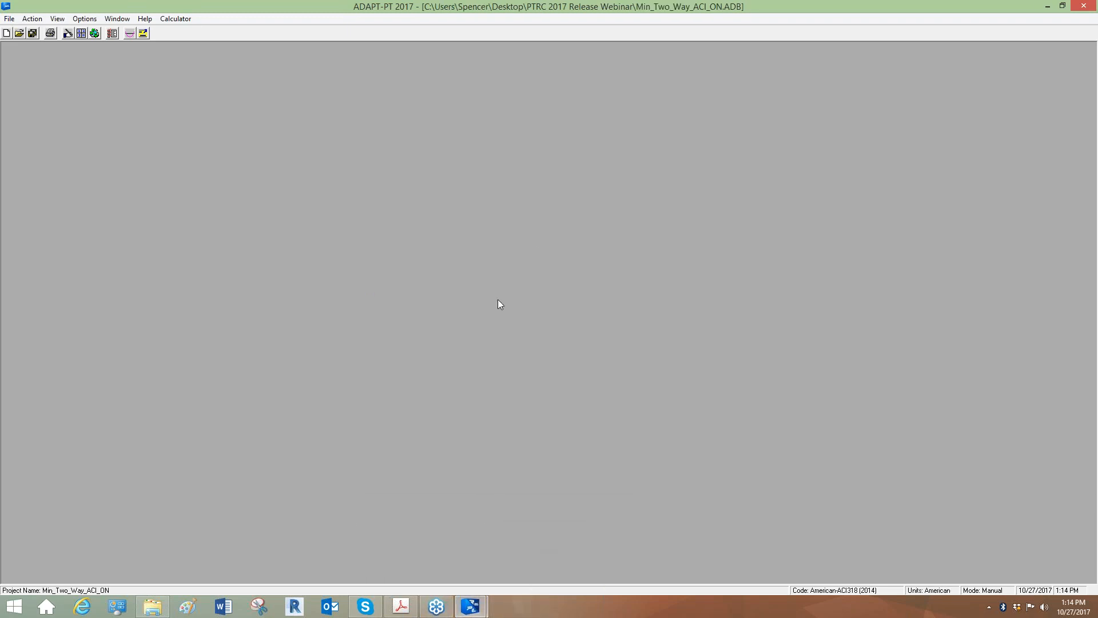
pyautogui.click(9, 18)
pyautogui.click(29, 44)
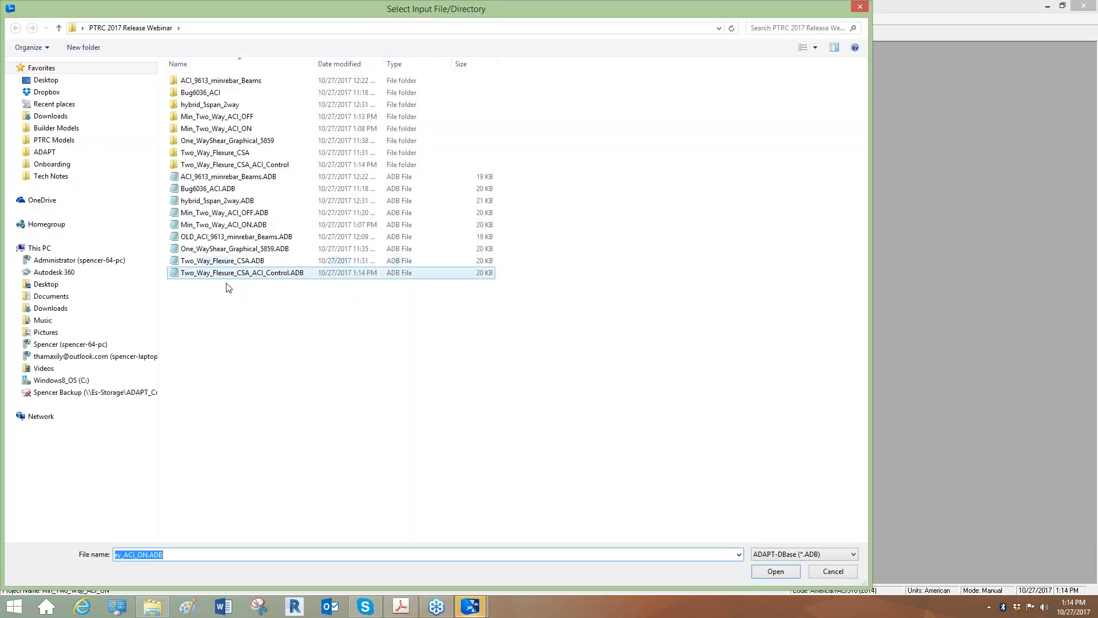
pyautogui.click(239, 262)
pyautogui.doubleClick(240, 263)
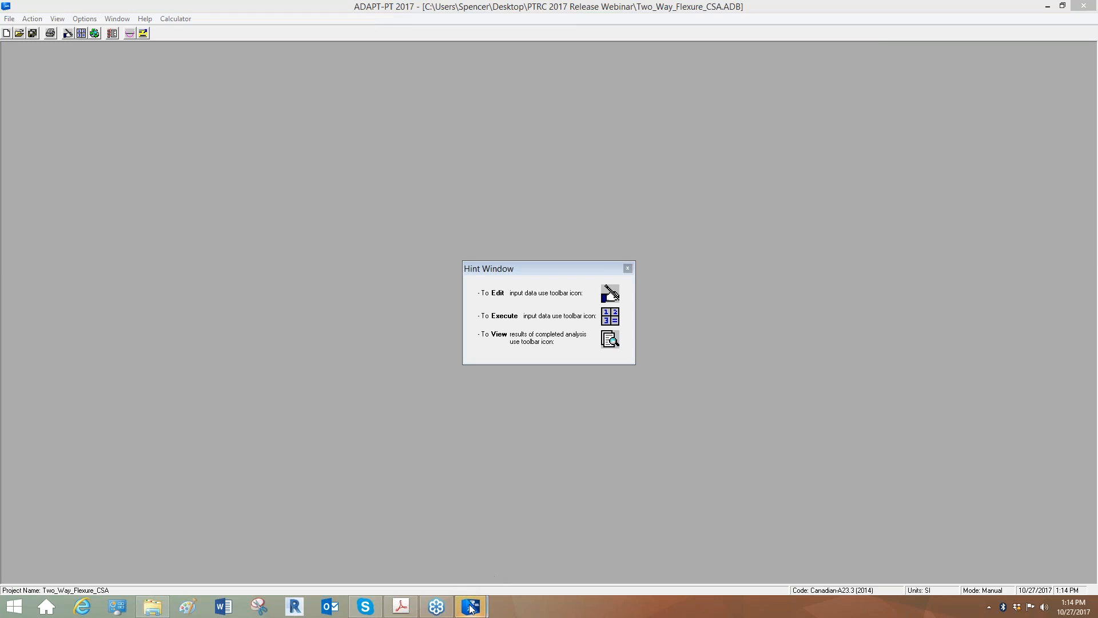
# Set the PT force to 500 kN in all three spans of Two_Way_Flexure_CSA_ACI_Control, recycle the design and exit PT Recycling
pyautogui.moveTo(469, 603)
pyautogui.click(441, 551)
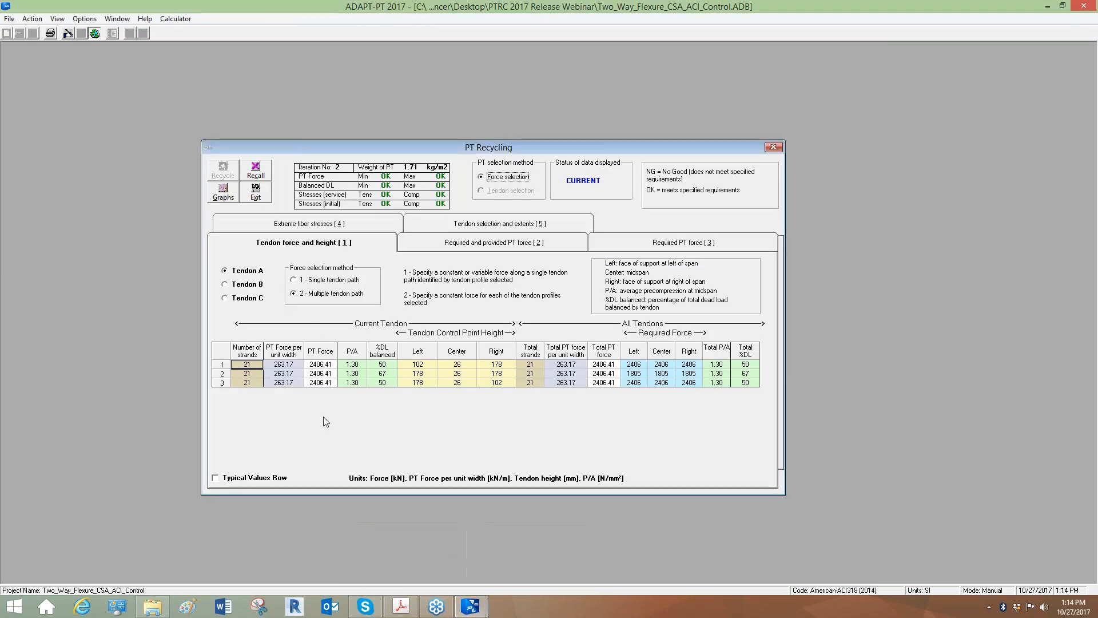
pyautogui.click(256, 170)
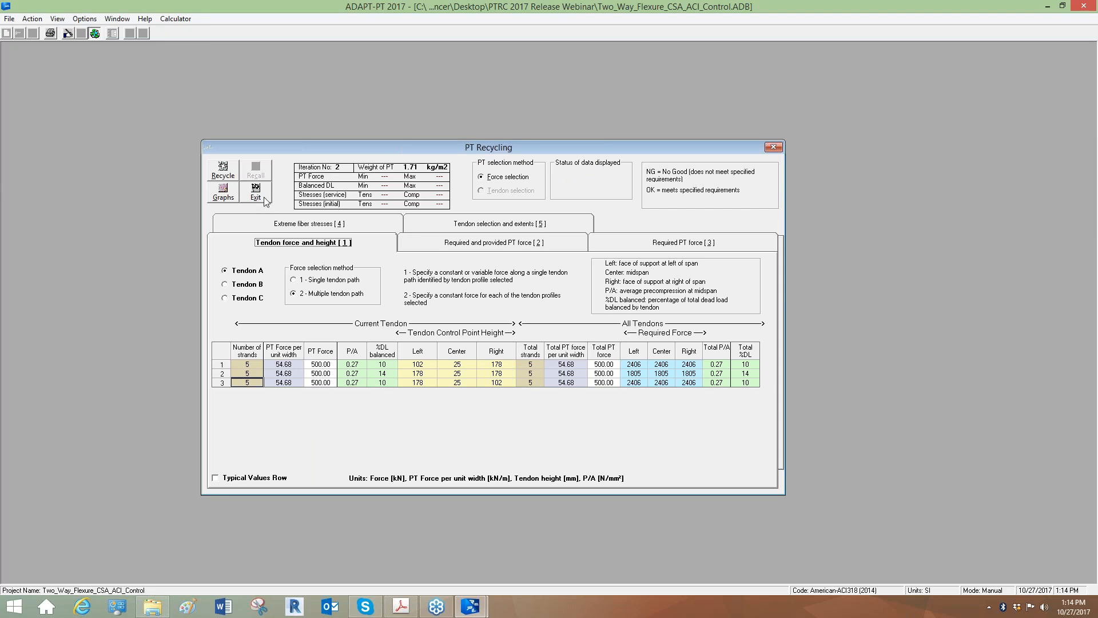
pyautogui.click(223, 175)
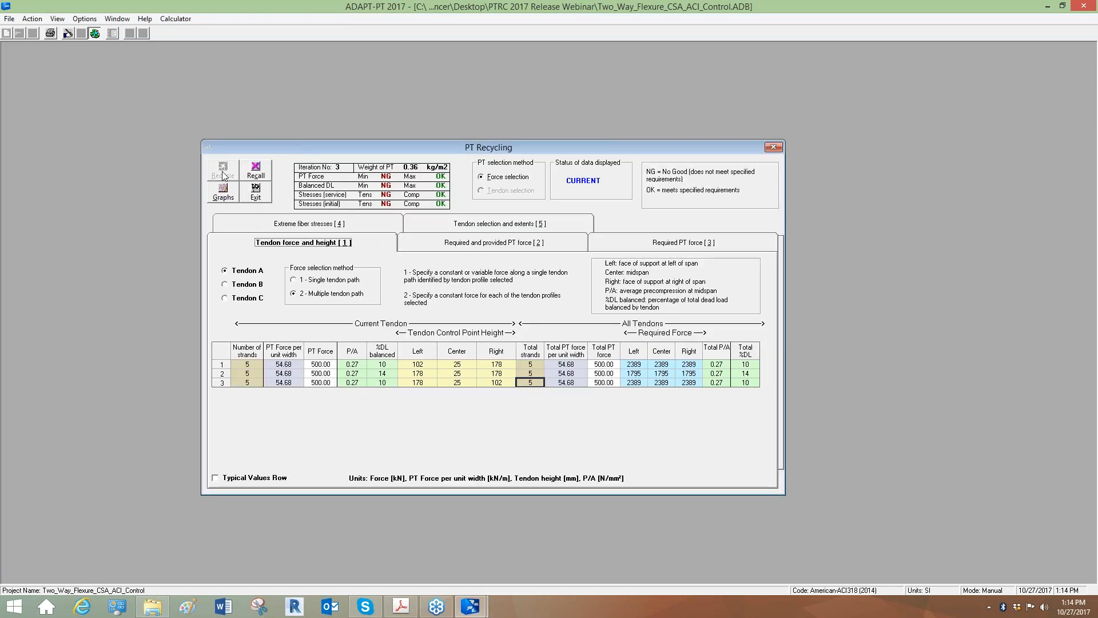
pyautogui.click(254, 198)
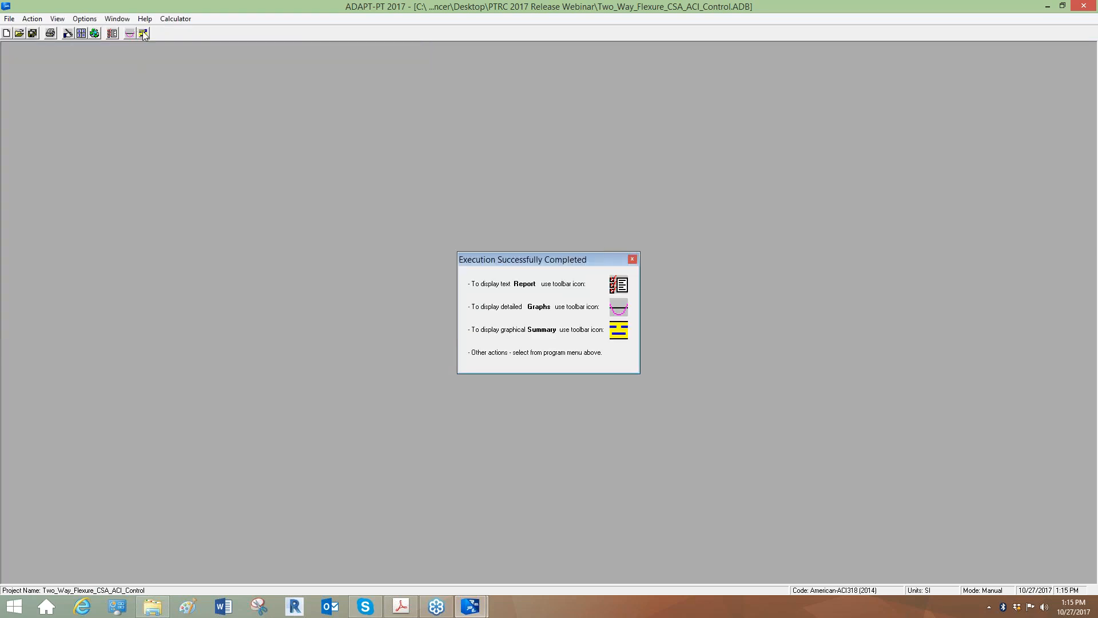
# Open the graphical summary of Two_Way_Flexure_CSA_ACI_Control for STRENGTH_1_Max_LL and examine its rebar, tendon and material quantity sections
pyautogui.click(143, 33)
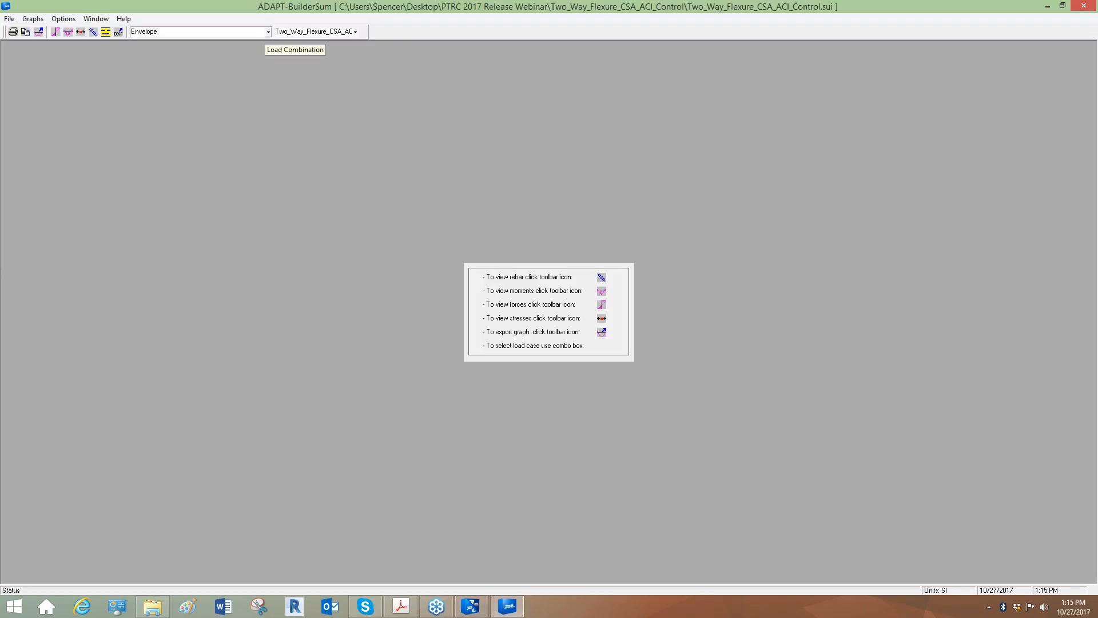
pyautogui.click(206, 32)
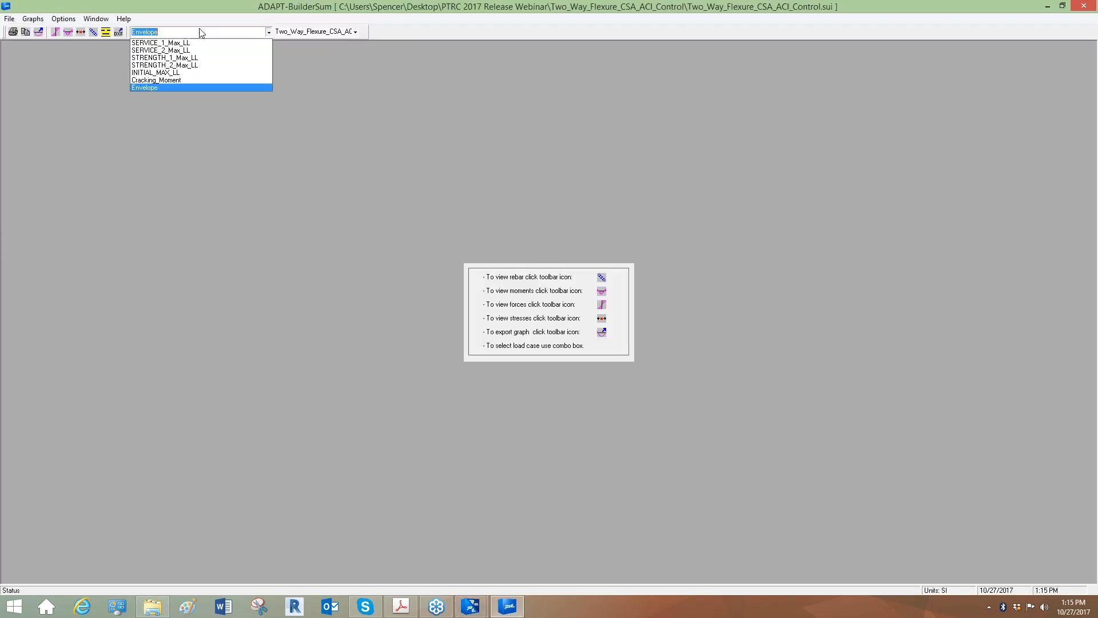
pyautogui.click(170, 58)
pyautogui.click(106, 32)
pyautogui.scroll(-5, 416, 183)
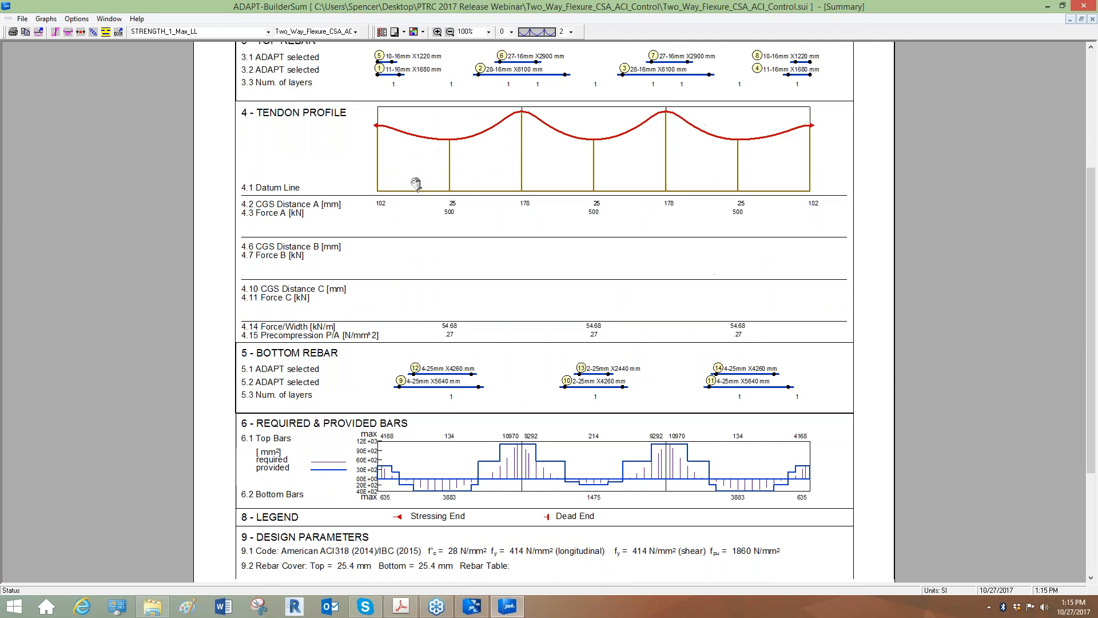
pyautogui.moveTo(416, 184); pyautogui.dragTo(415, 149)
pyautogui.scroll(-2, 414, 149)
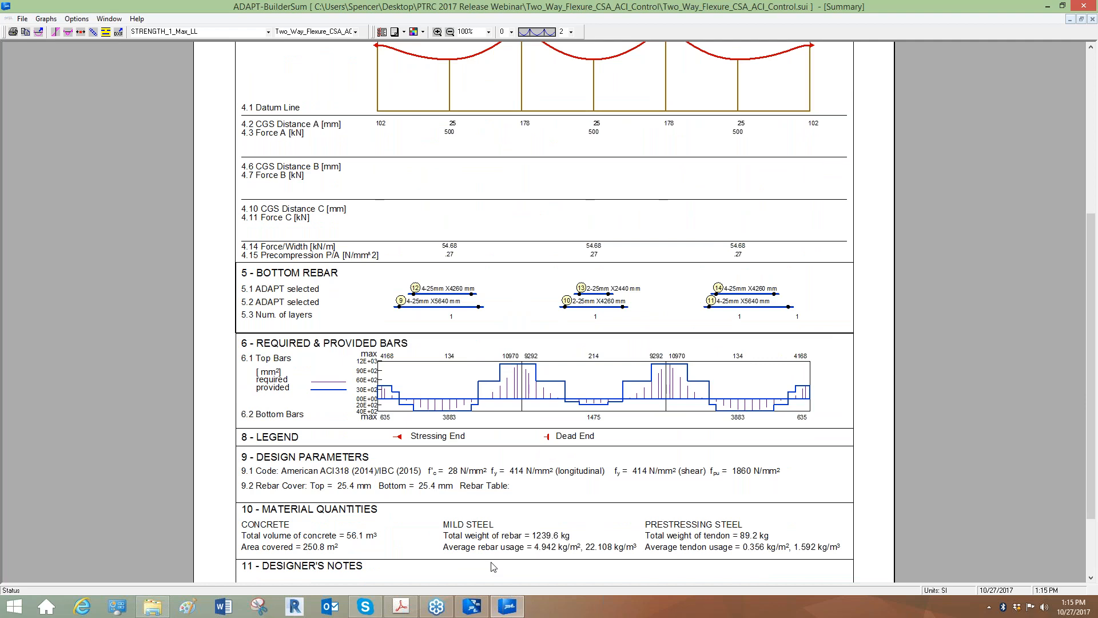
# Compare the control model's summary with the Two_Way_Flexure_CSA summary, and close both summaries
pyautogui.click(1048, 7)
pyautogui.click(508, 605)
pyautogui.click(1090, 8)
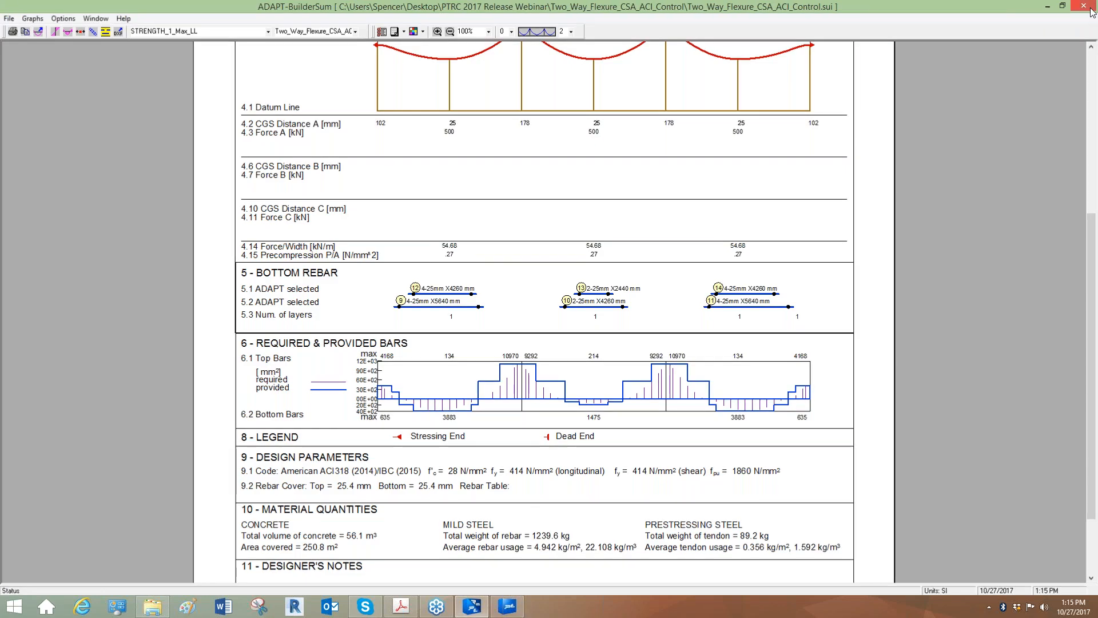
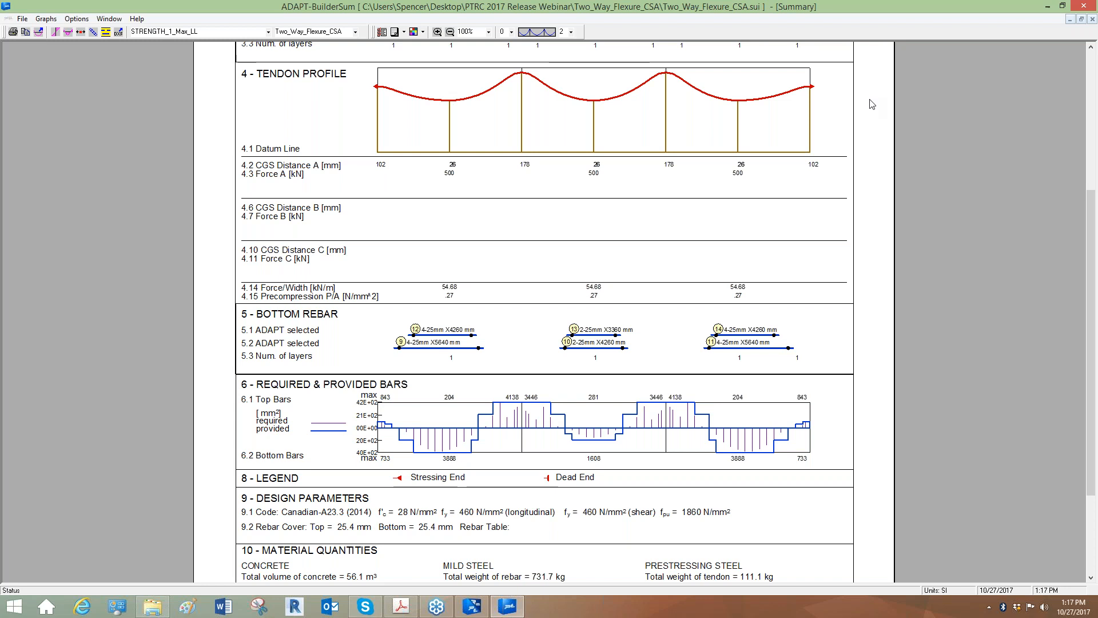
pyautogui.click(1088, 6)
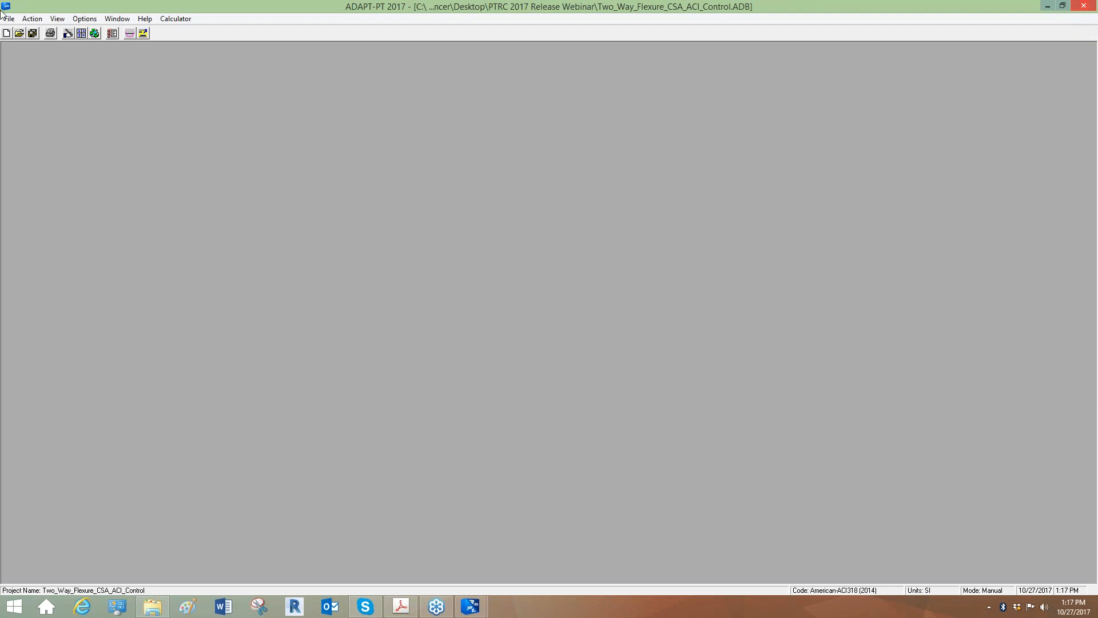
# Open the One_WayShear_Graphical_5859.ADB project in the ACI control session
pyautogui.click(9, 18)
pyautogui.click(27, 44)
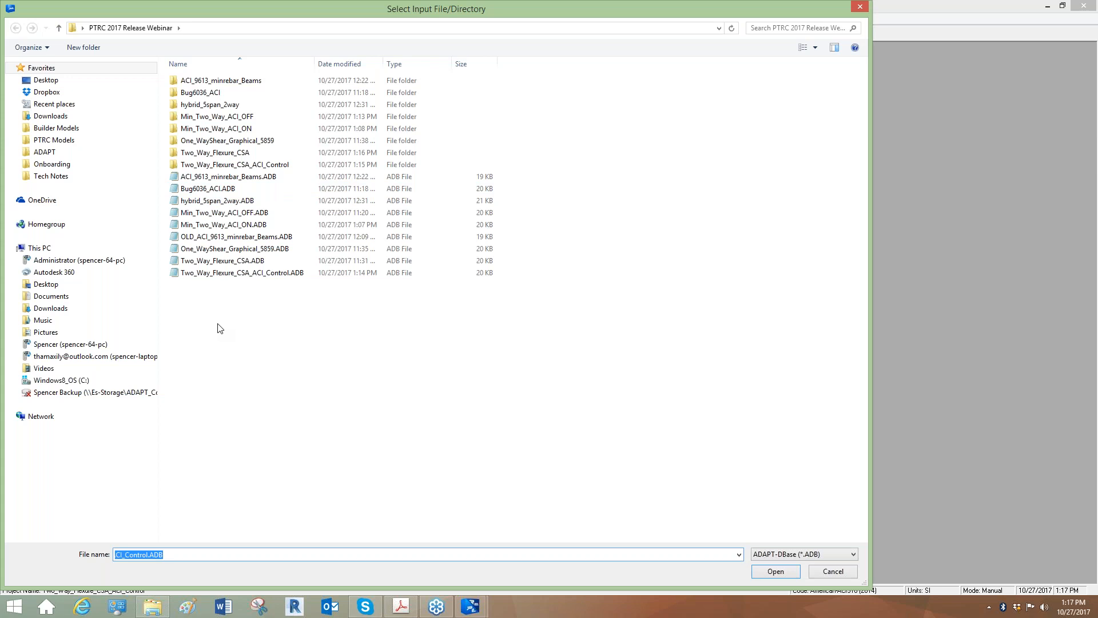
pyautogui.doubleClick(246, 248)
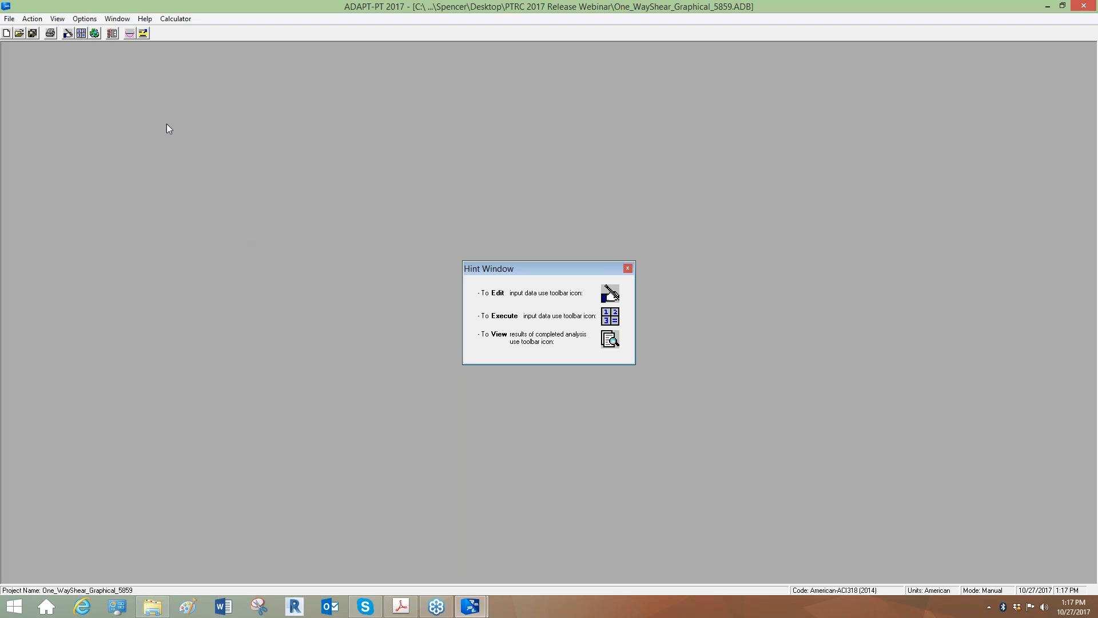
# Display the graphical summary of the existing One_WayShear_Graphical_5859 solution for the Envelope load combination
pyautogui.click(142, 35)
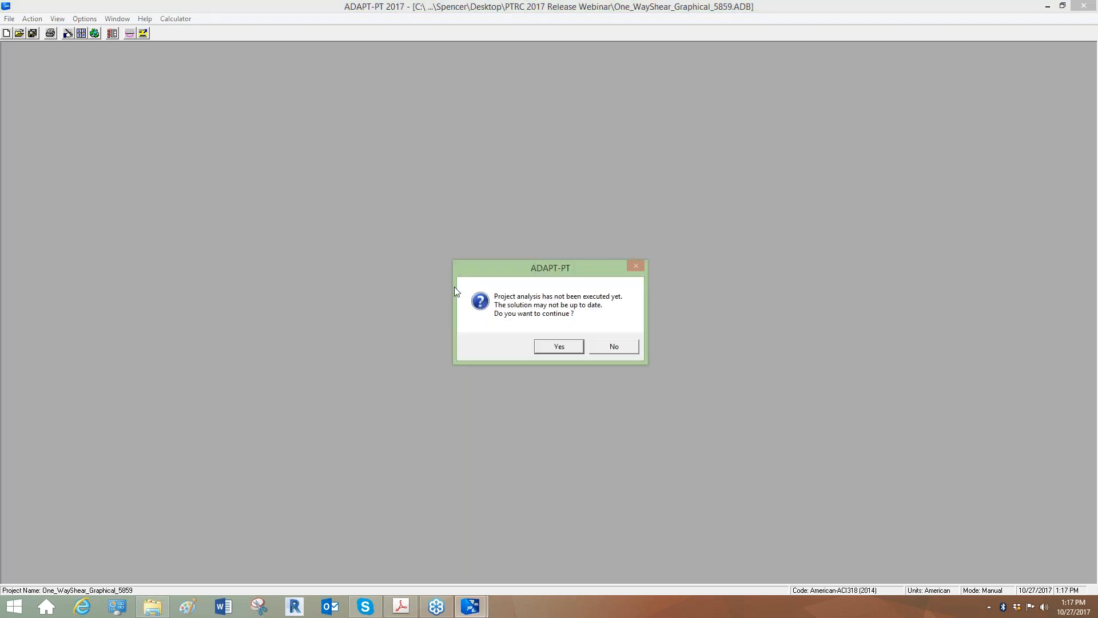
pyautogui.click(559, 346)
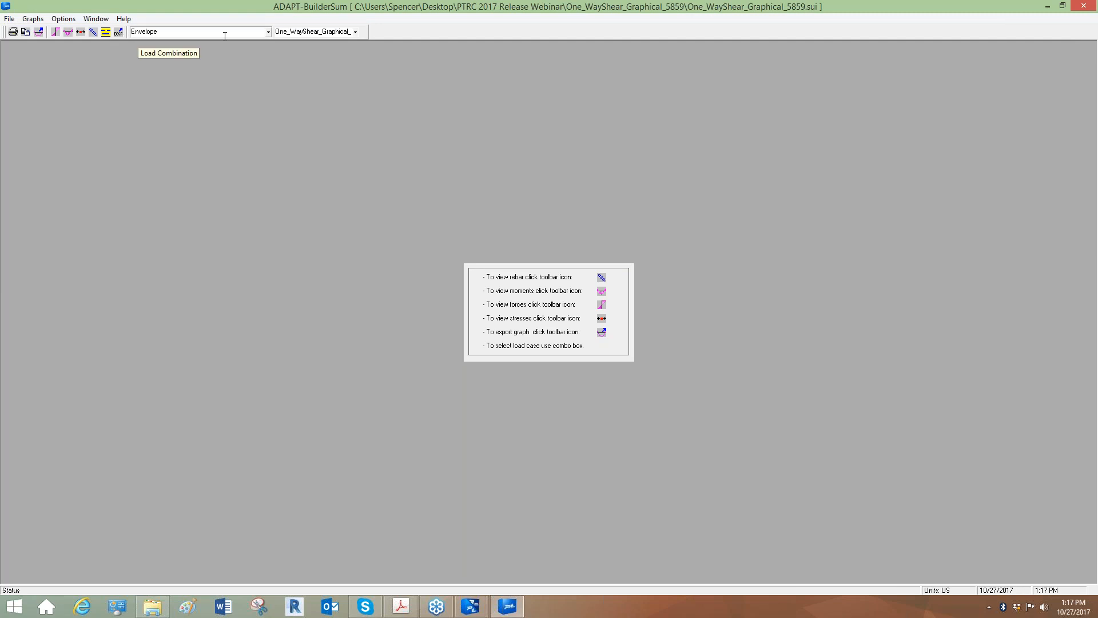
pyautogui.click(268, 33)
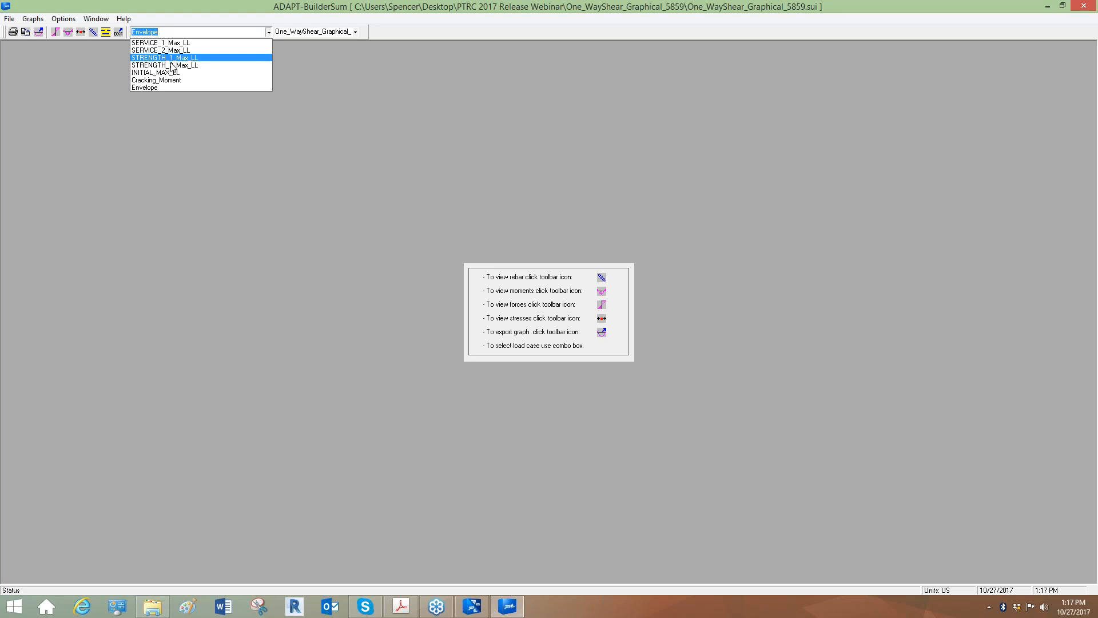
pyautogui.click(176, 108)
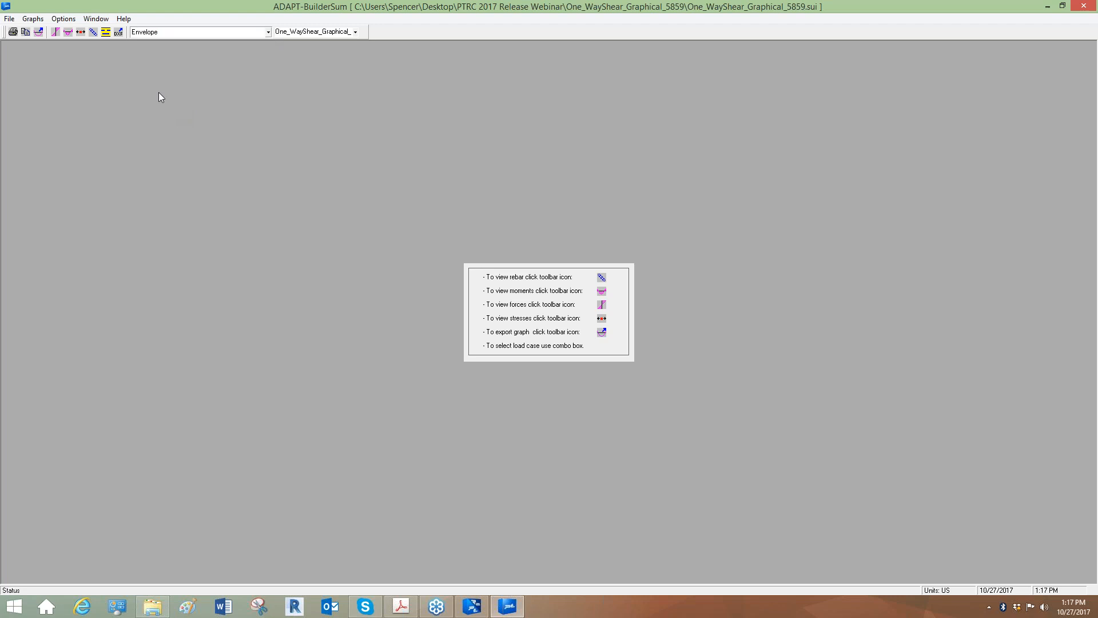
pyautogui.click(109, 33)
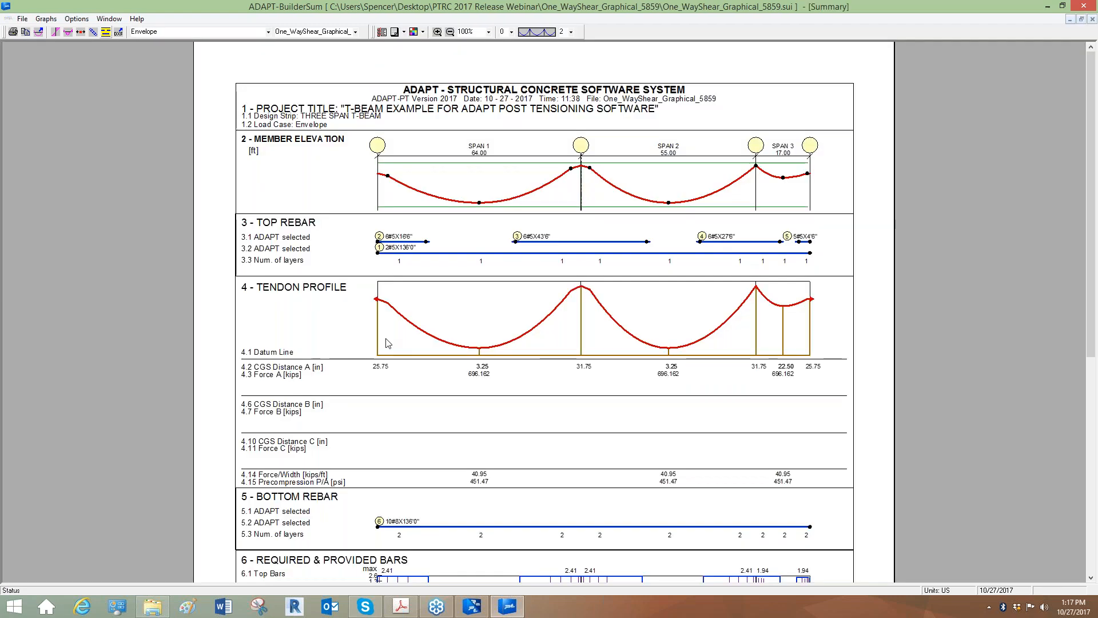
# Examine the Shear Stirrups section of the summary at 200% zoom, and close the summary
pyautogui.scroll(-3, 502, 167)
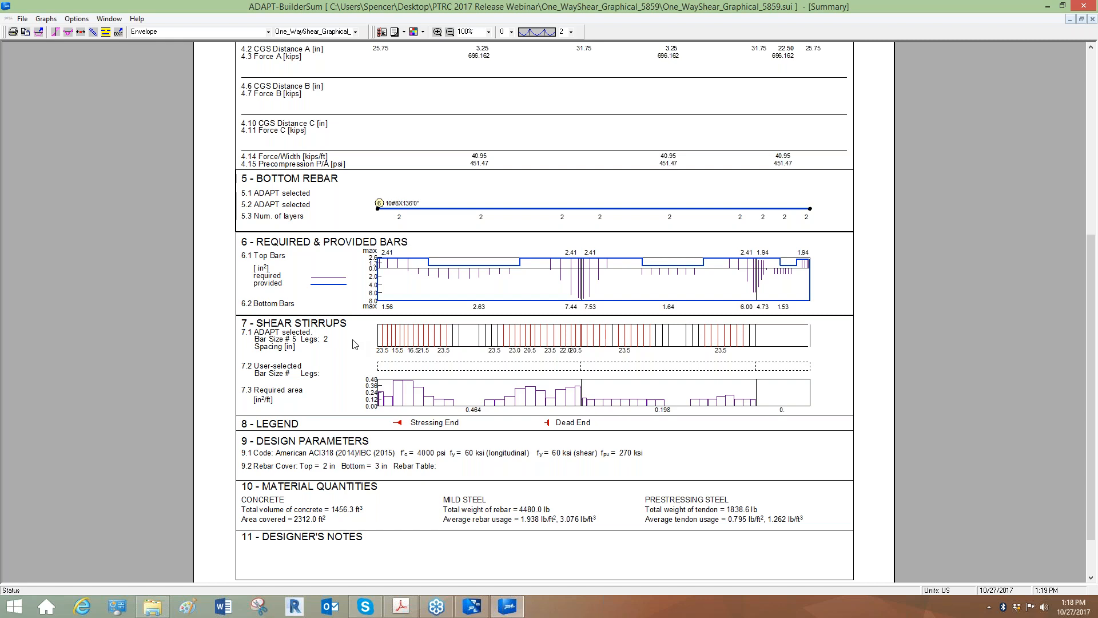
pyautogui.click(438, 33)
pyautogui.click(437, 33)
pyautogui.scroll(-5, 363, 251)
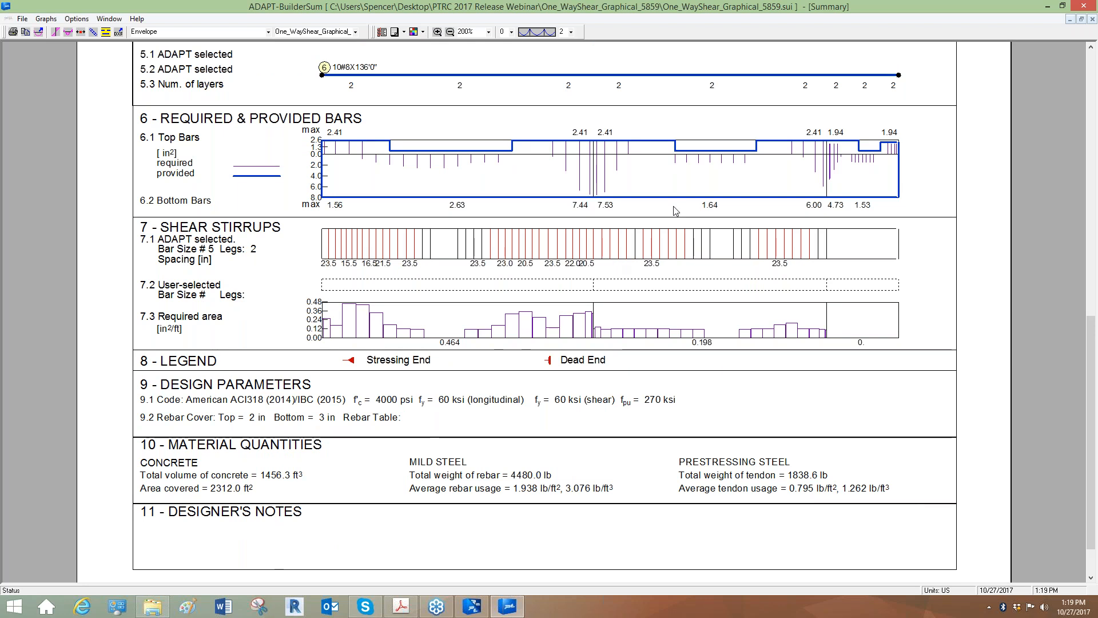
pyautogui.click(1085, 7)
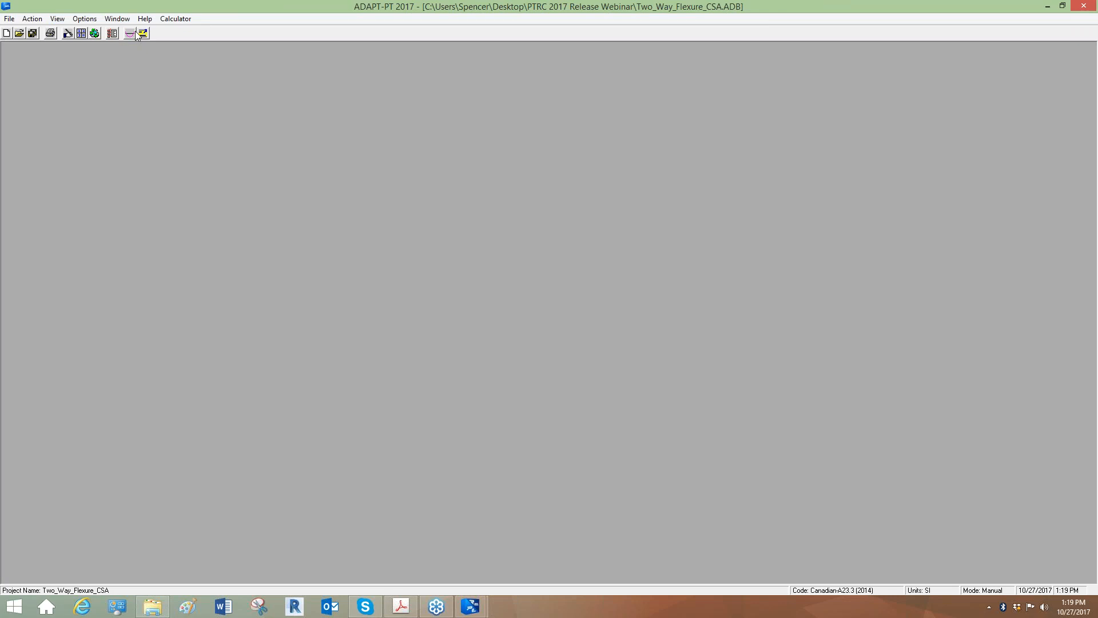
# Open PT Recycling for Two_Way_Flexure_CSA and display its recycle graphs beside the tendon force and height data
pyautogui.click(94, 34)
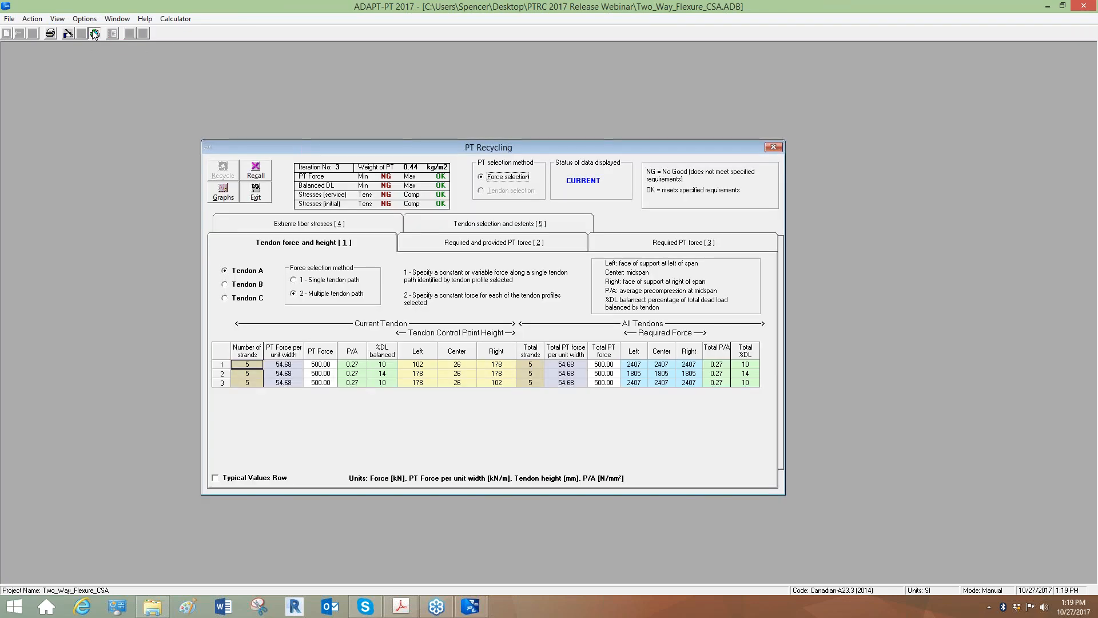
pyautogui.click(224, 191)
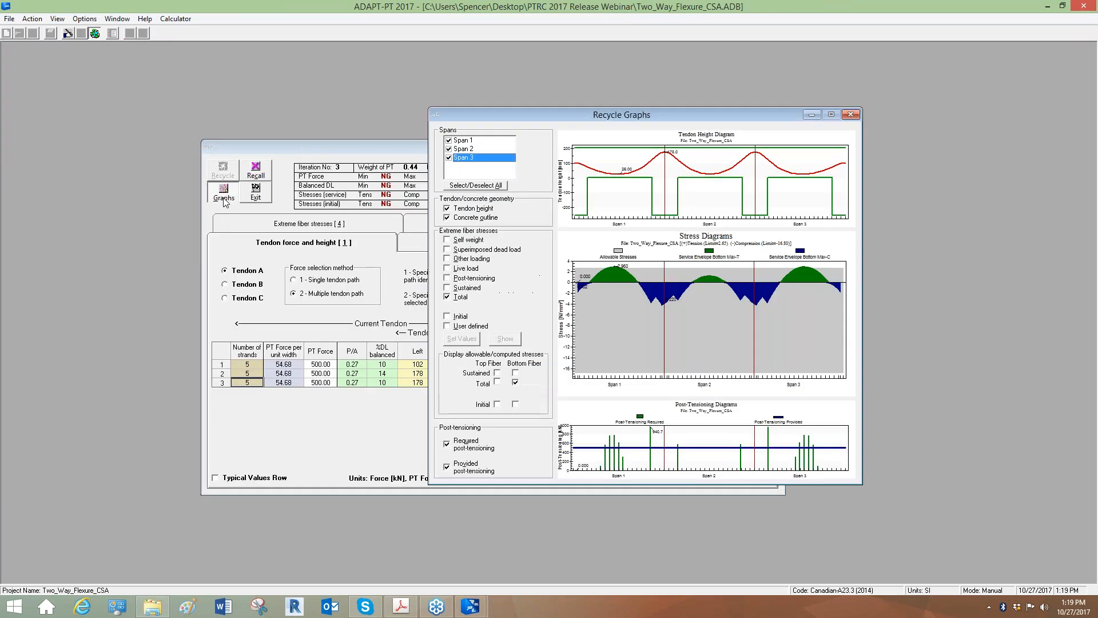
pyautogui.moveTo(294, 152); pyautogui.dragTo(225, 106)
pyautogui.click(759, 158)
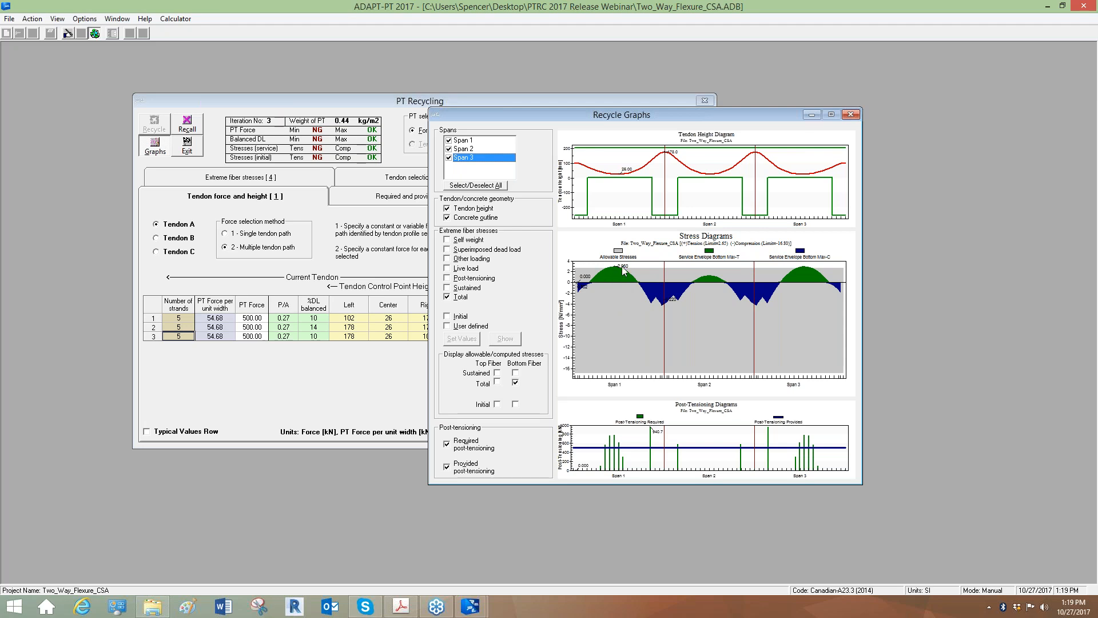
# View the bottom-fiber Stress Diagrams enlarged to full screen, and close the recycle graphs
pyautogui.rightClick(616, 299)
pyautogui.click(645, 450)
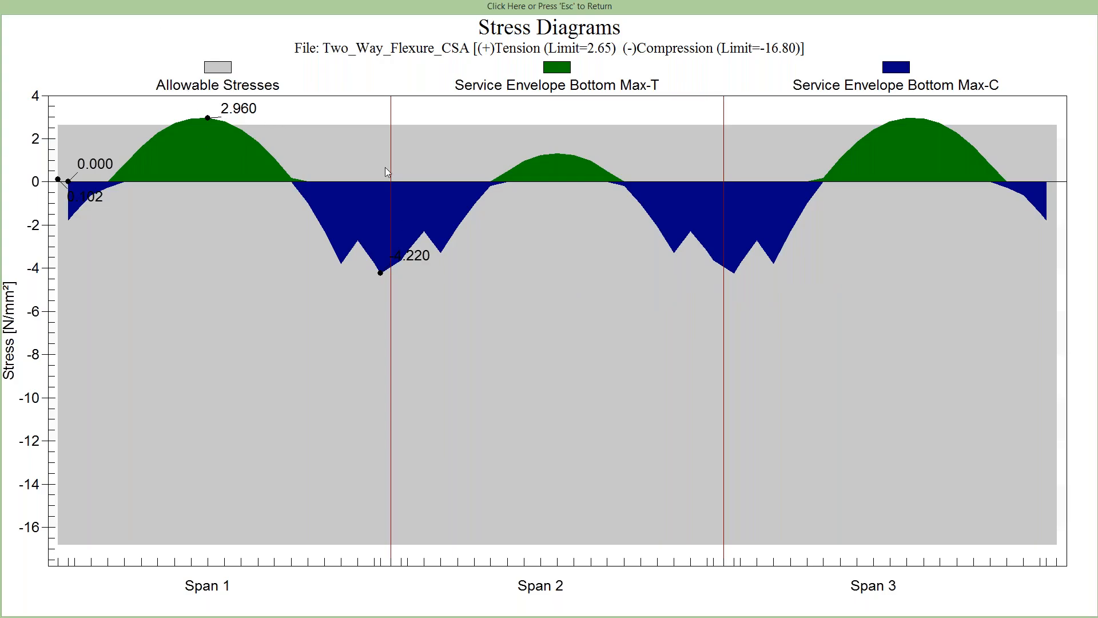
pyautogui.press('Escape')
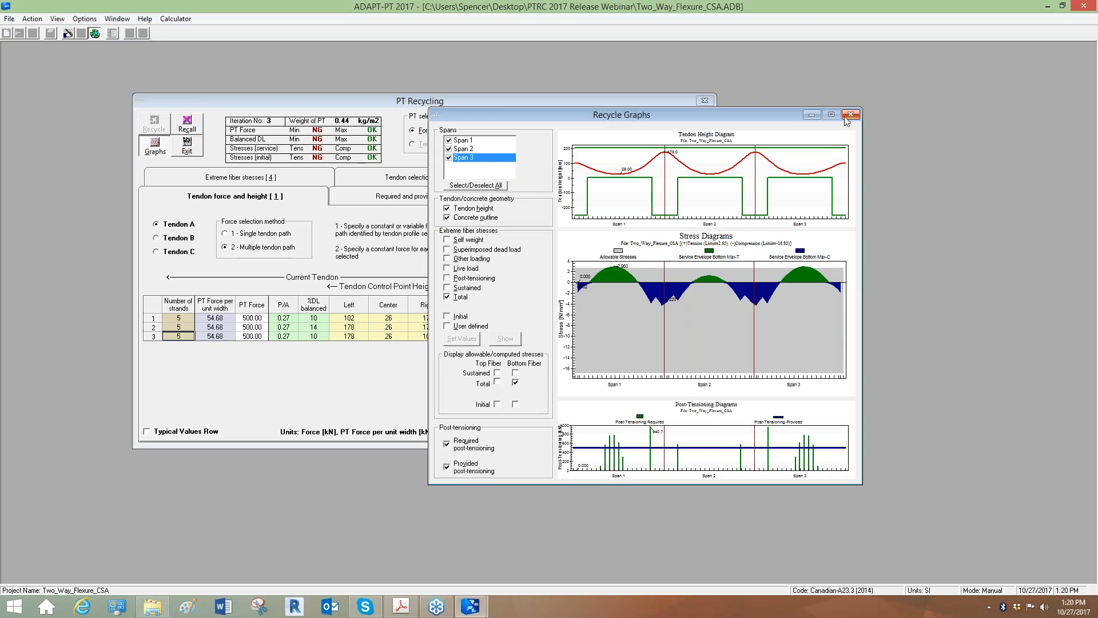
pyautogui.click(851, 114)
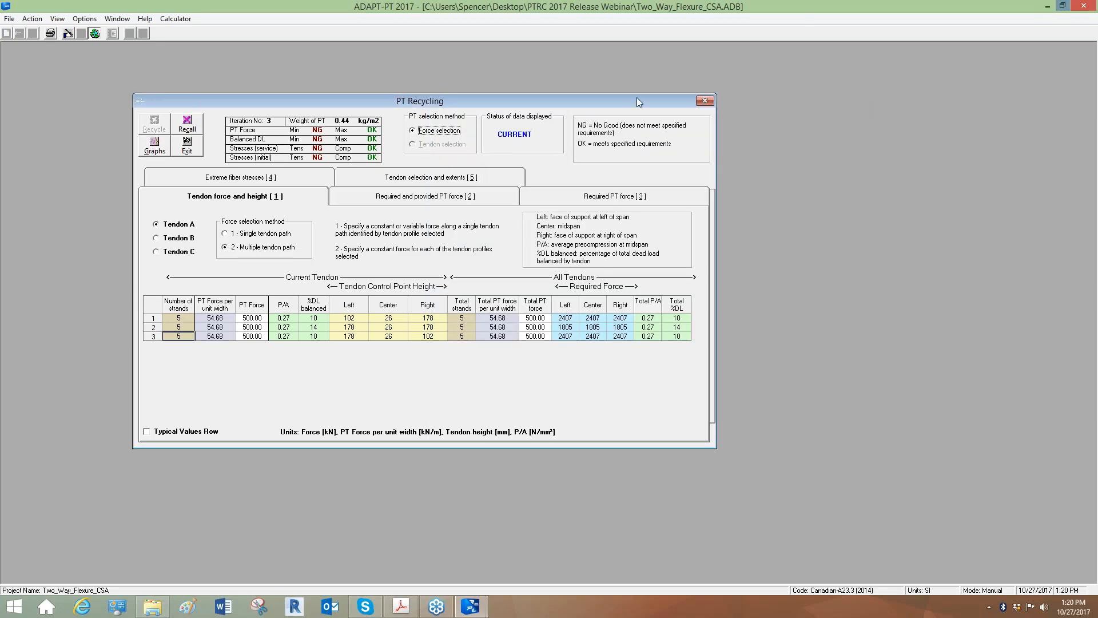
# Exit PT Recycling and show the total top fiber stresses against allowable values in the detailed Stresses graph
pyautogui.click(187, 150)
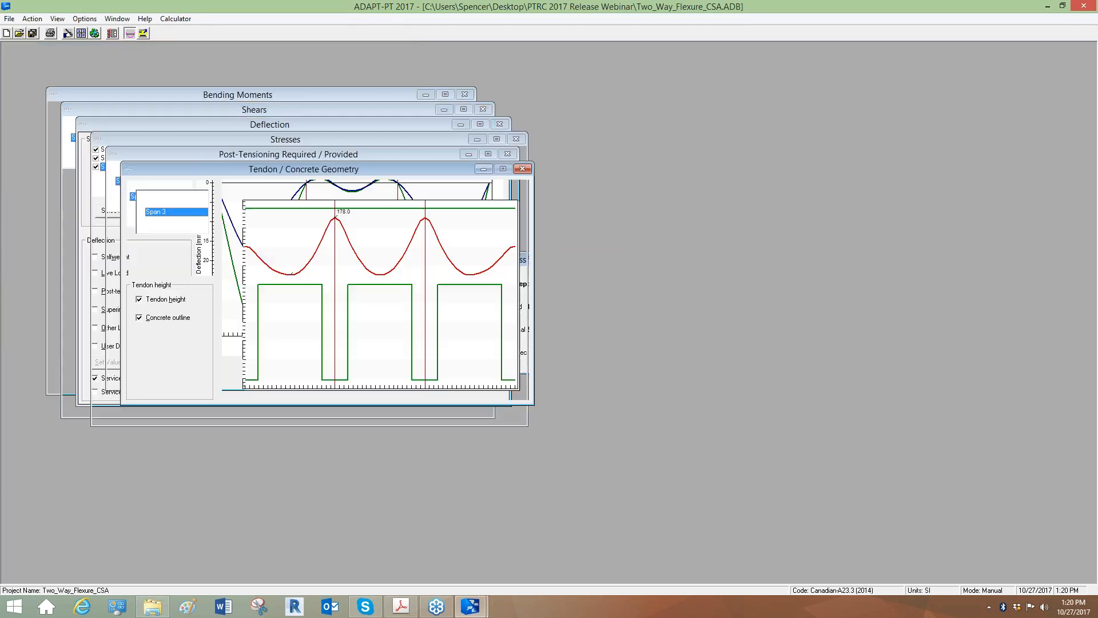
pyautogui.click(197, 138)
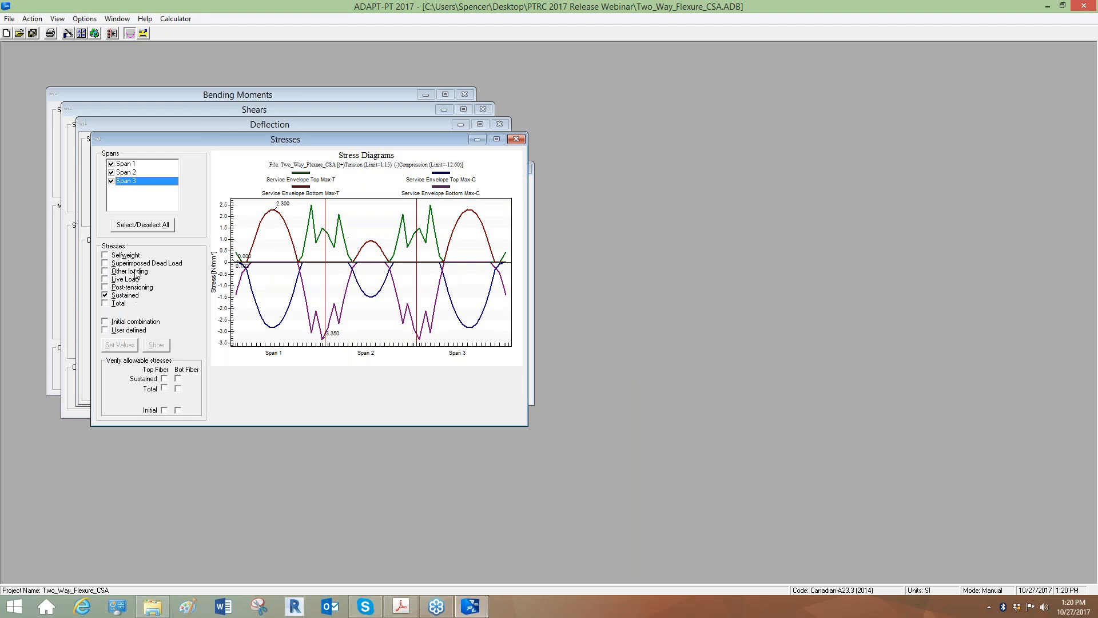
pyautogui.click(164, 388)
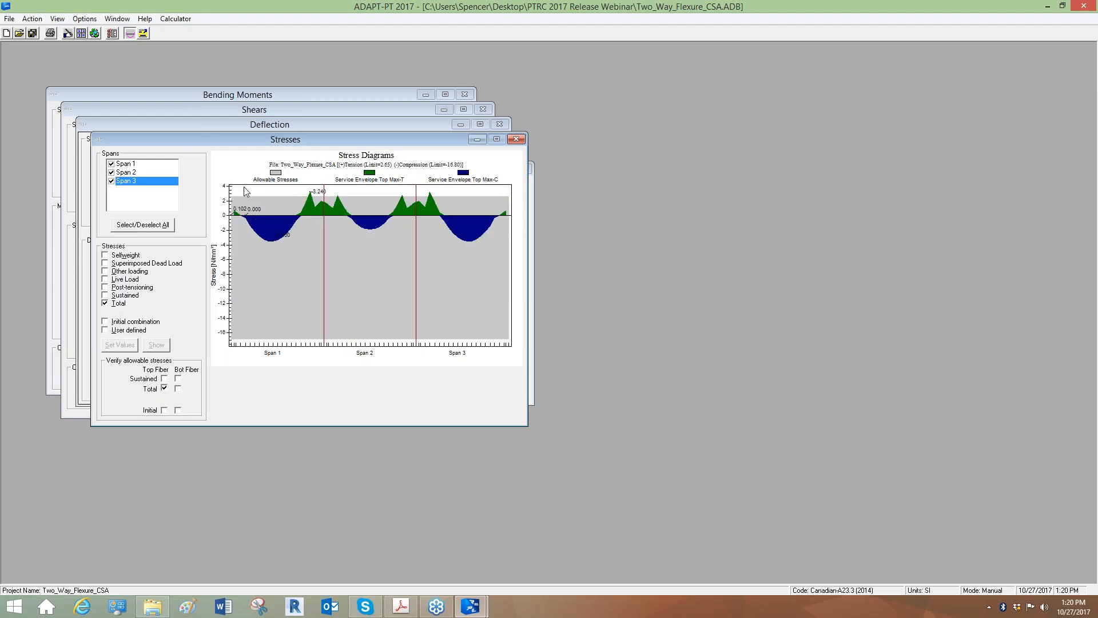
# Open the graphical summary program for Two_Way_Flexure_CSA and display the stress graph for SERVICE_1_Max_LL
pyautogui.click(142, 33)
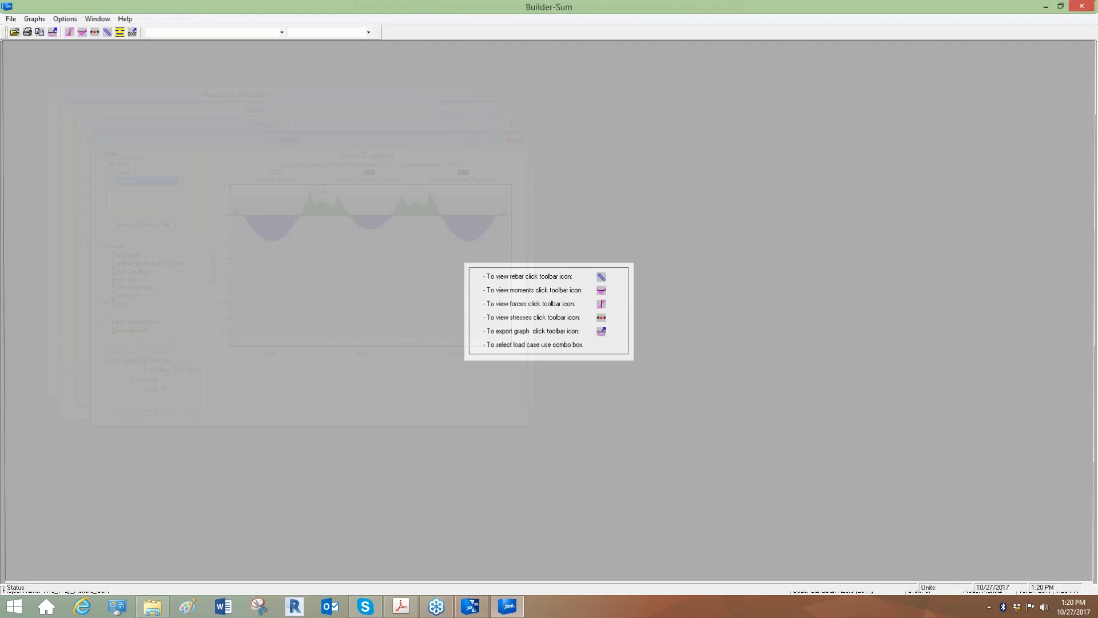
pyautogui.click(269, 33)
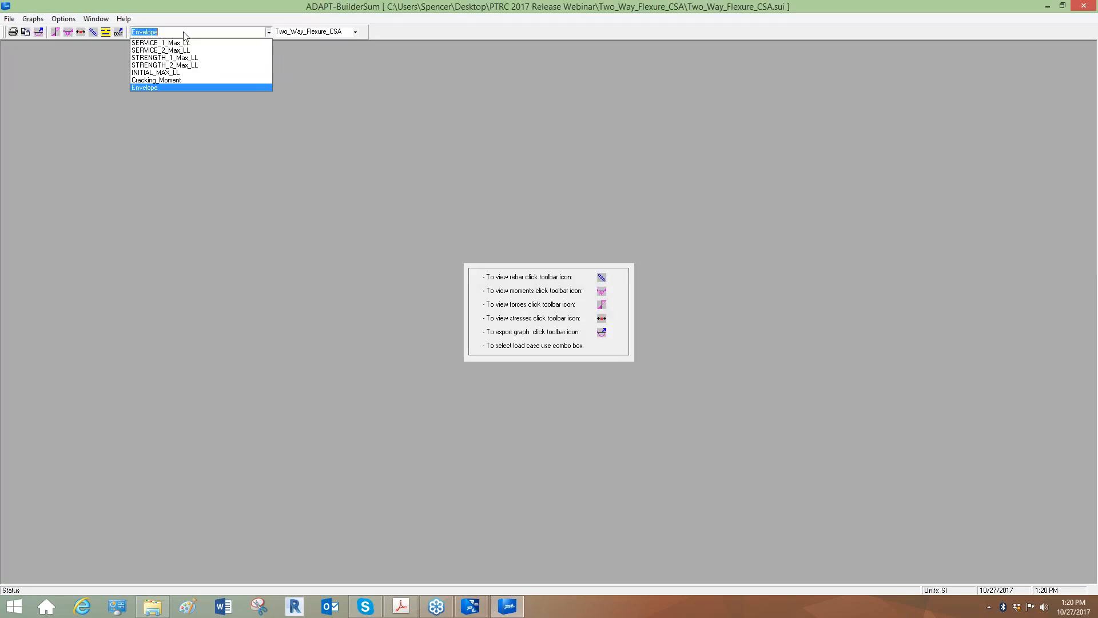
pyautogui.click(149, 41)
pyautogui.click(80, 31)
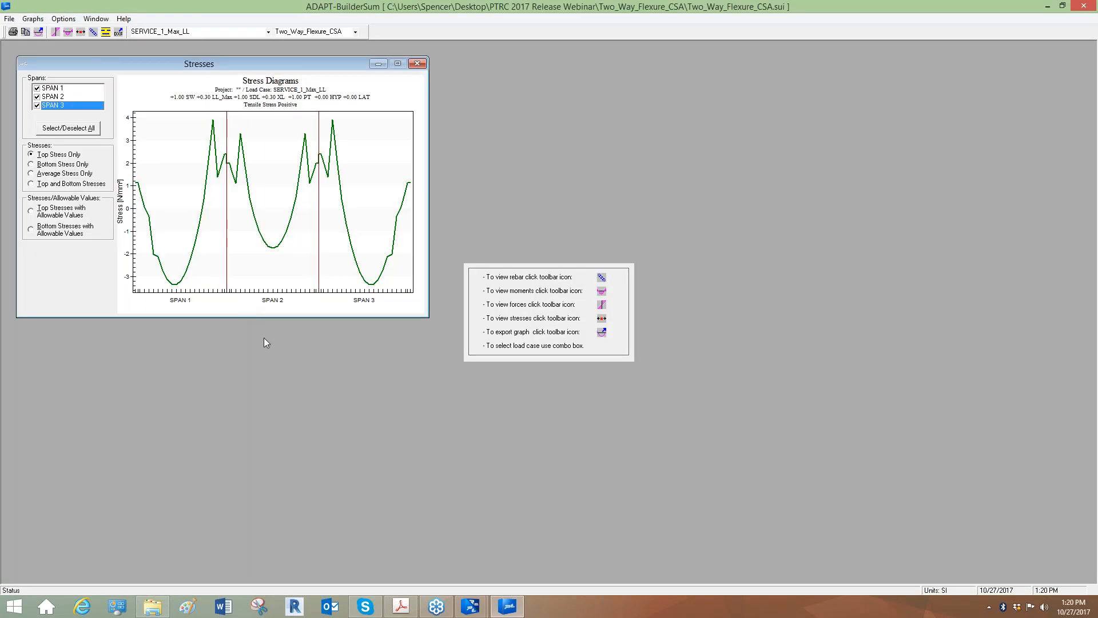
# Compare the top and bottom stresses with their allowable values, and close the stress graph and the summary program
pyautogui.click(52, 211)
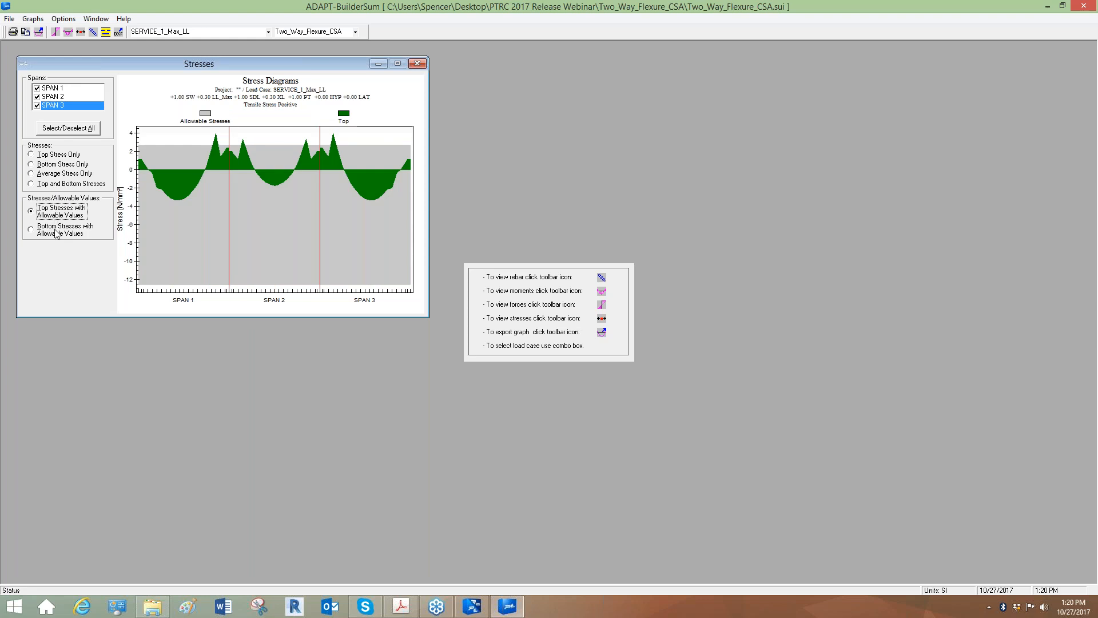
pyautogui.click(56, 226)
pyautogui.click(58, 211)
pyautogui.click(60, 230)
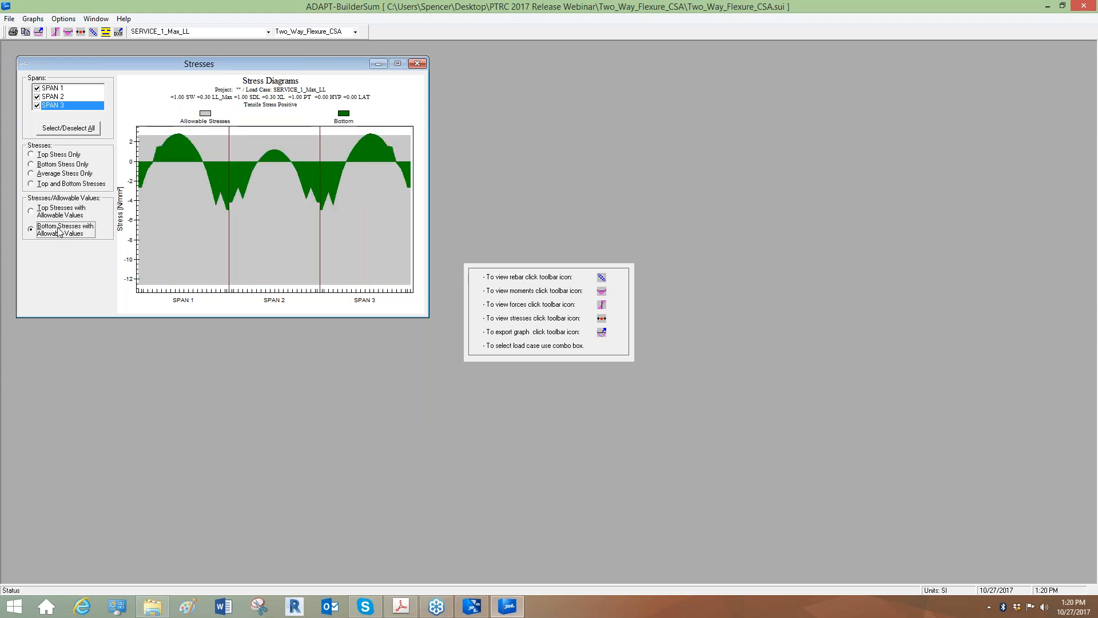
pyautogui.click(57, 211)
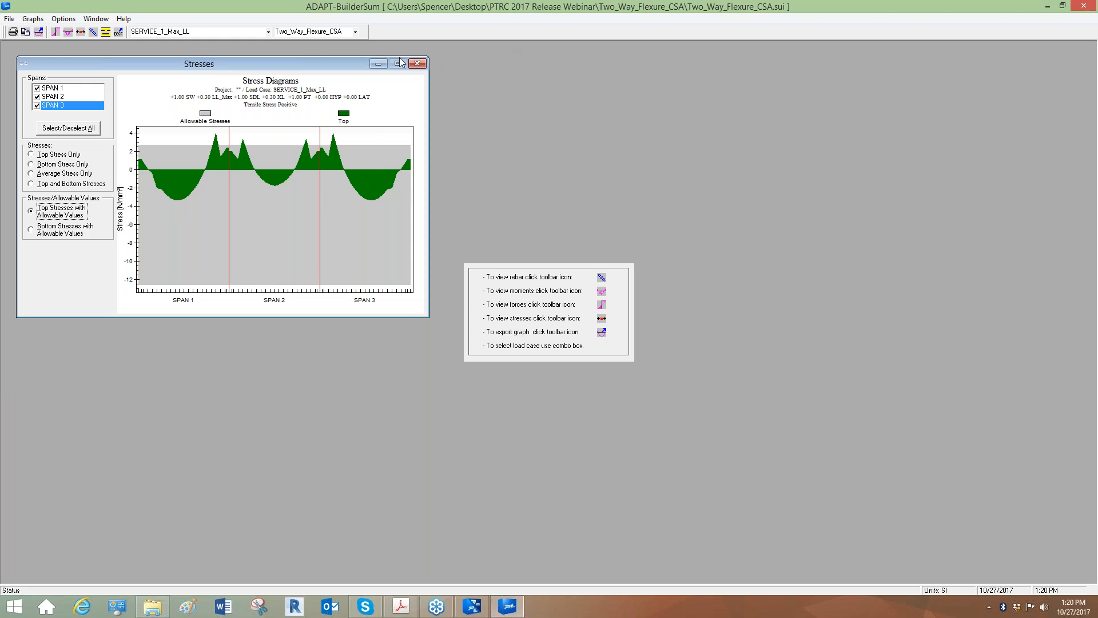
pyautogui.click(417, 63)
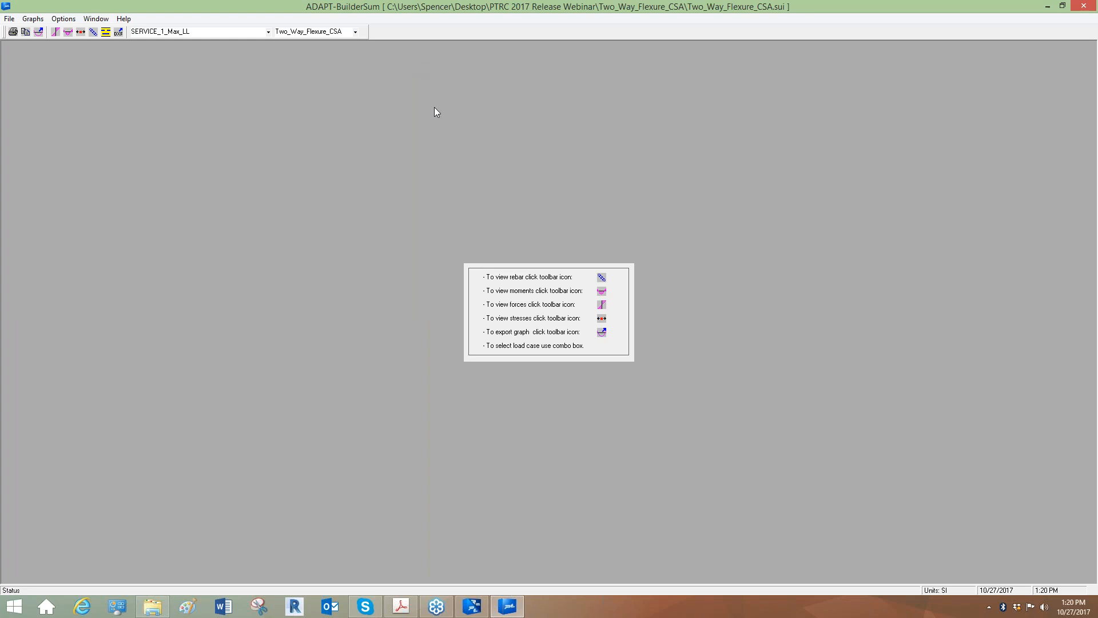
pyautogui.click(1083, 7)
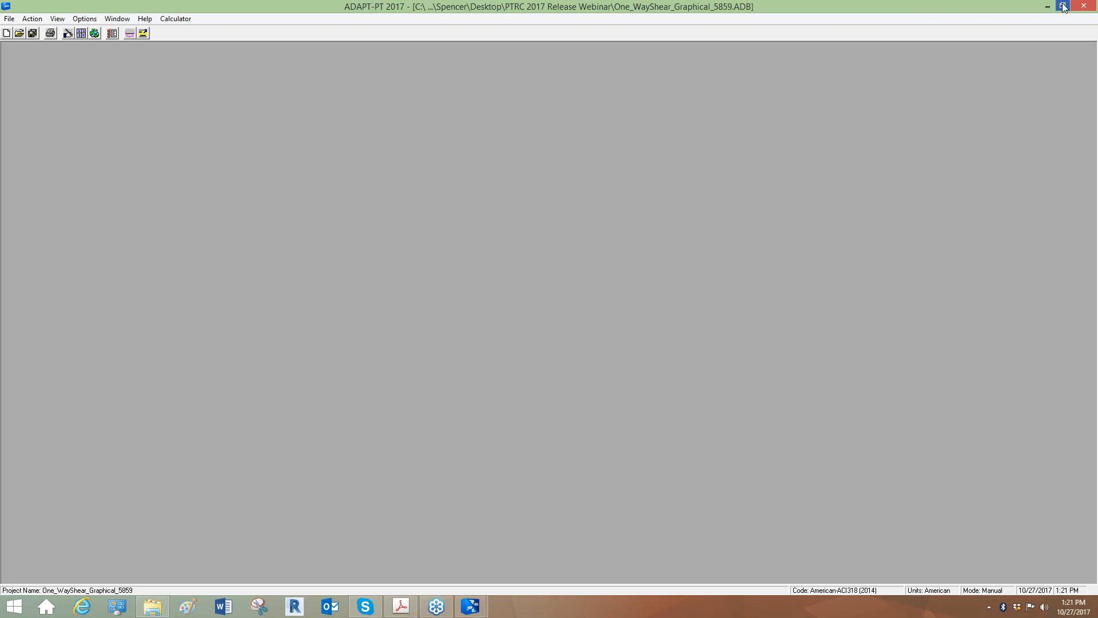
# Convert the current project to ADAPT-RC and open the ACI_9613_minrebar_Beams.ADB model from the PTRC 2017 Release Webinar folder
pyautogui.click(32, 18)
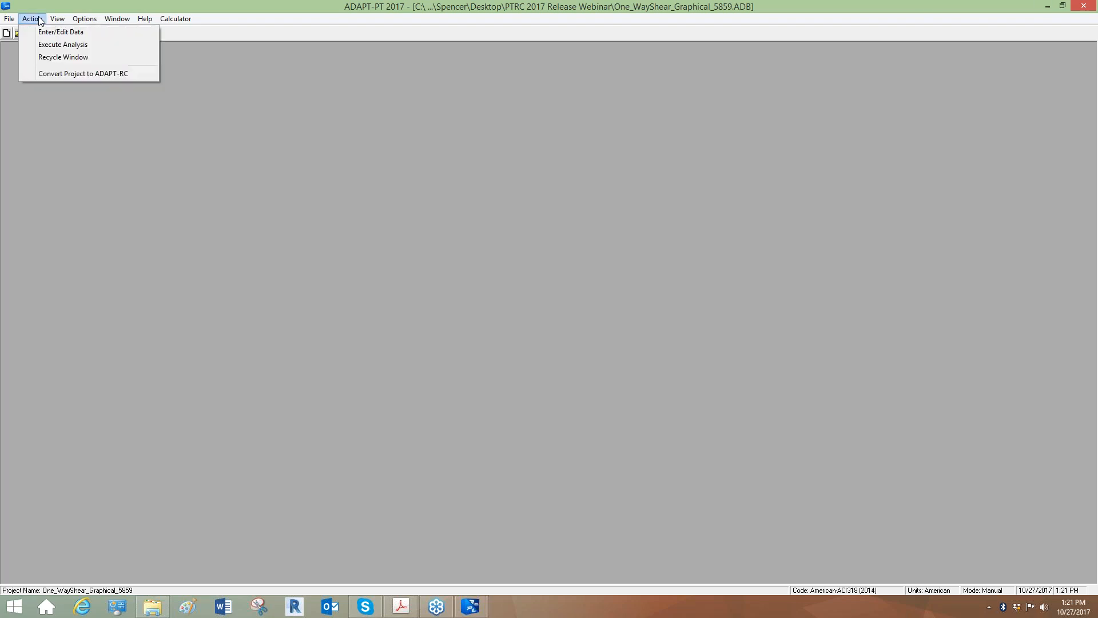
pyautogui.click(50, 74)
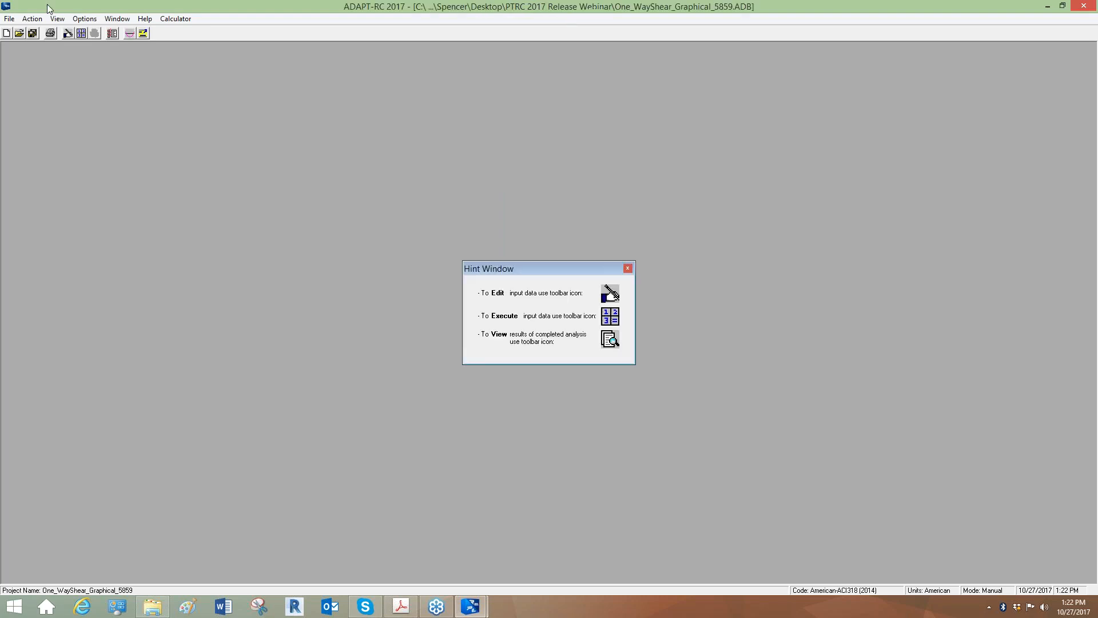
pyautogui.click(6, 19)
pyautogui.click(9, 19)
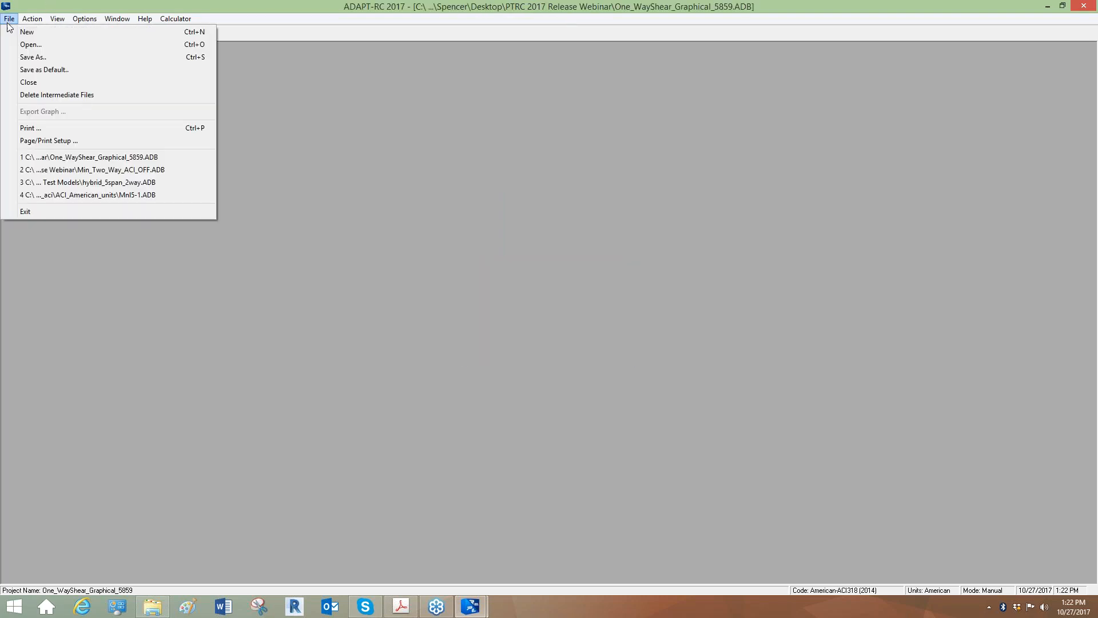
pyautogui.click(15, 45)
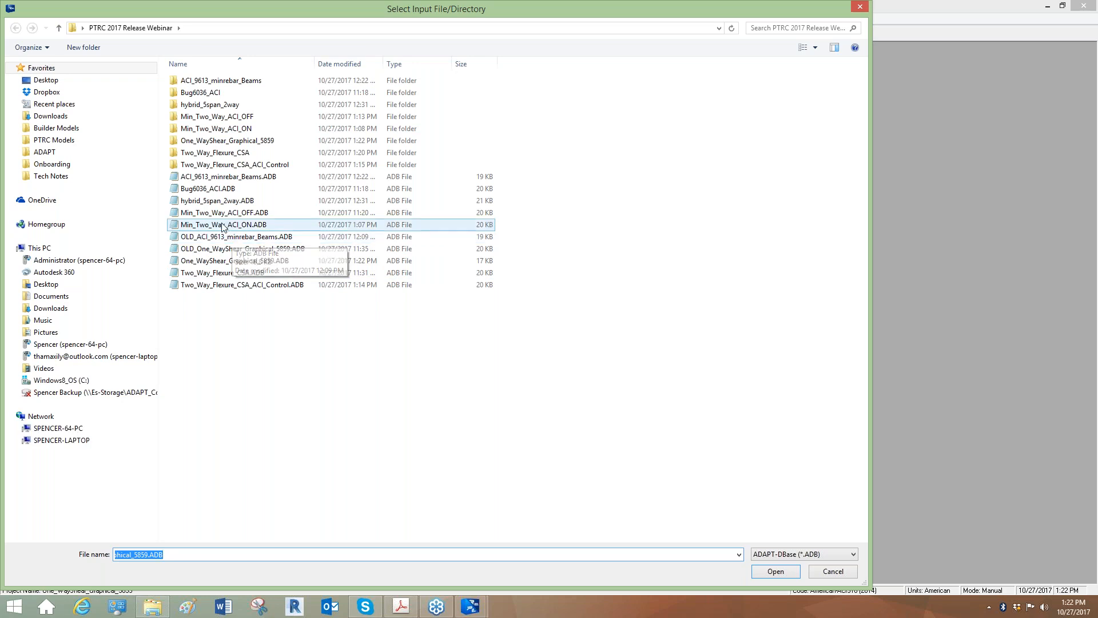
pyautogui.click(217, 179)
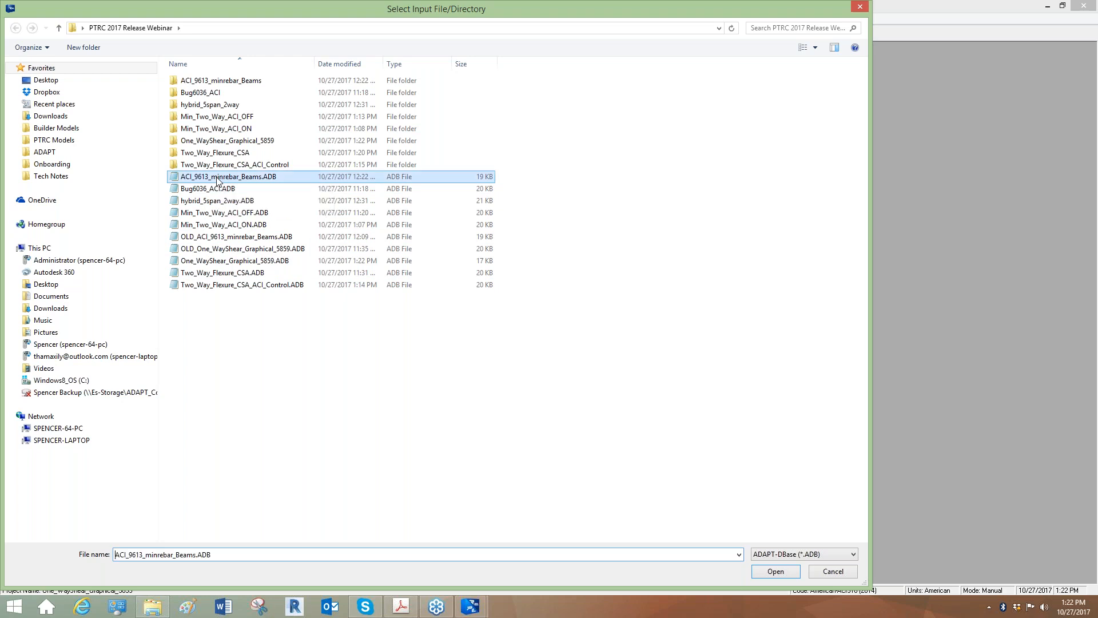
pyautogui.press('Return')
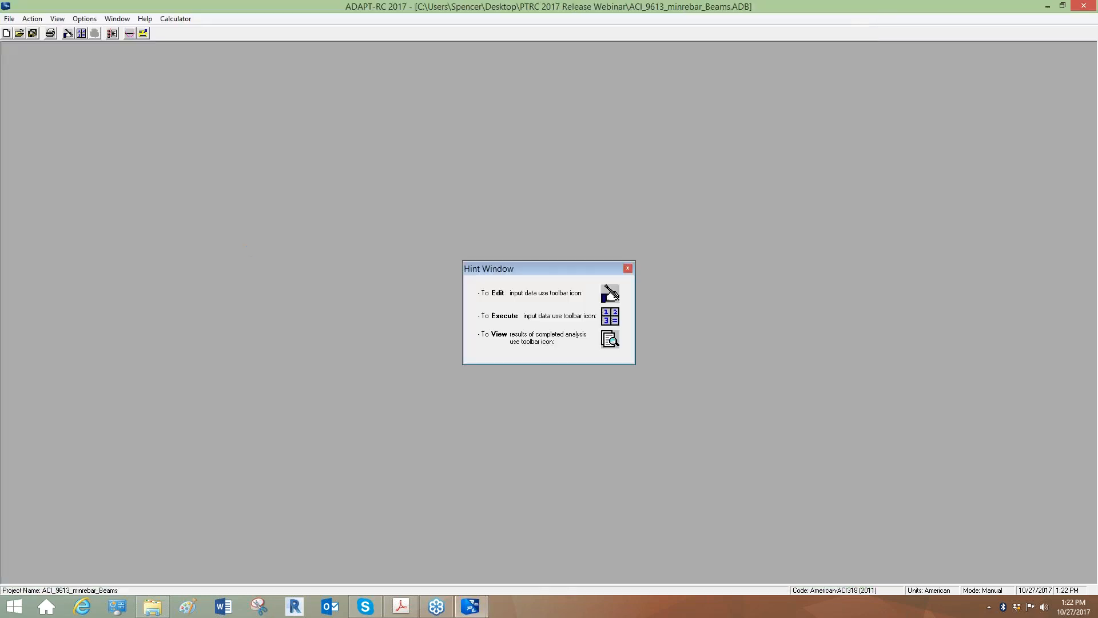
# Open the beam model's input data, review its general settings and accept American-ACI318 (2011) / IBC 2012 as the design code
pyautogui.click(67, 33)
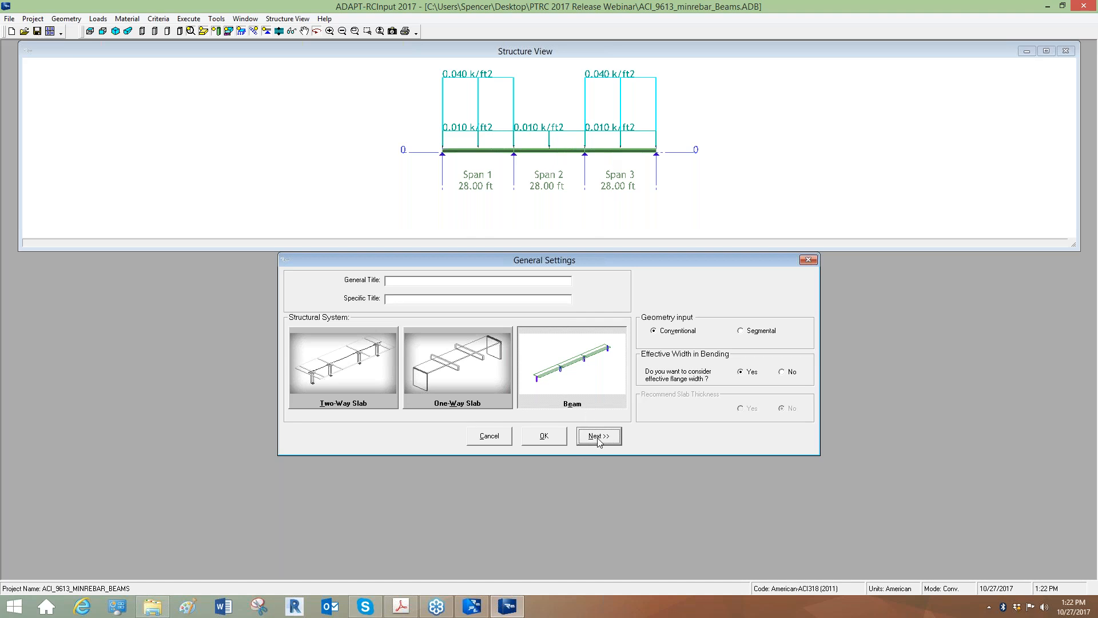
pyautogui.click(466, 163)
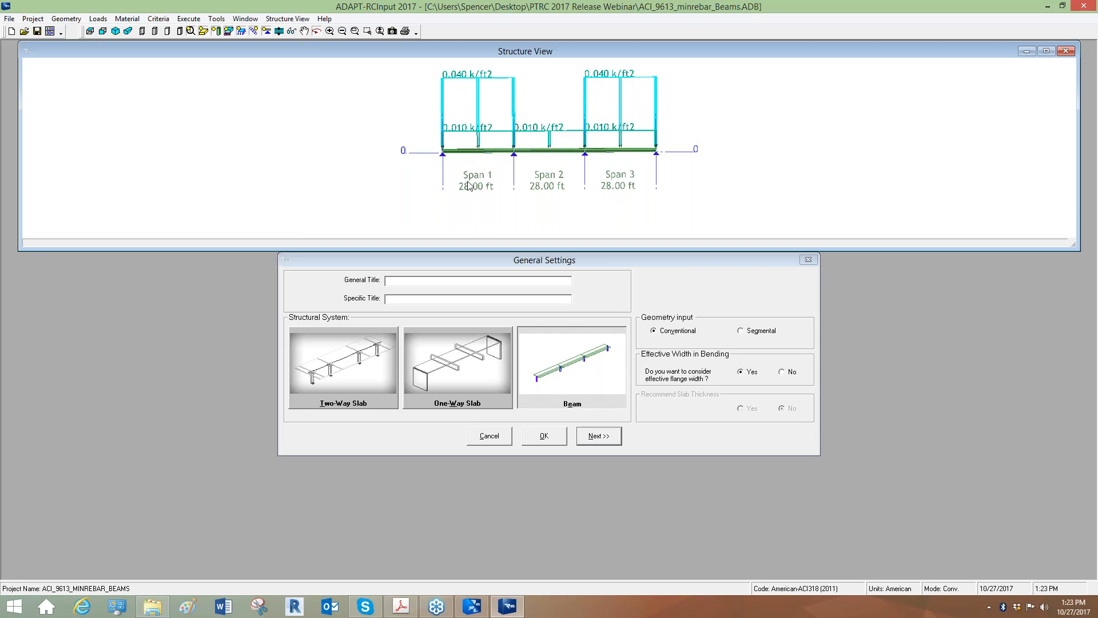
pyautogui.click(596, 437)
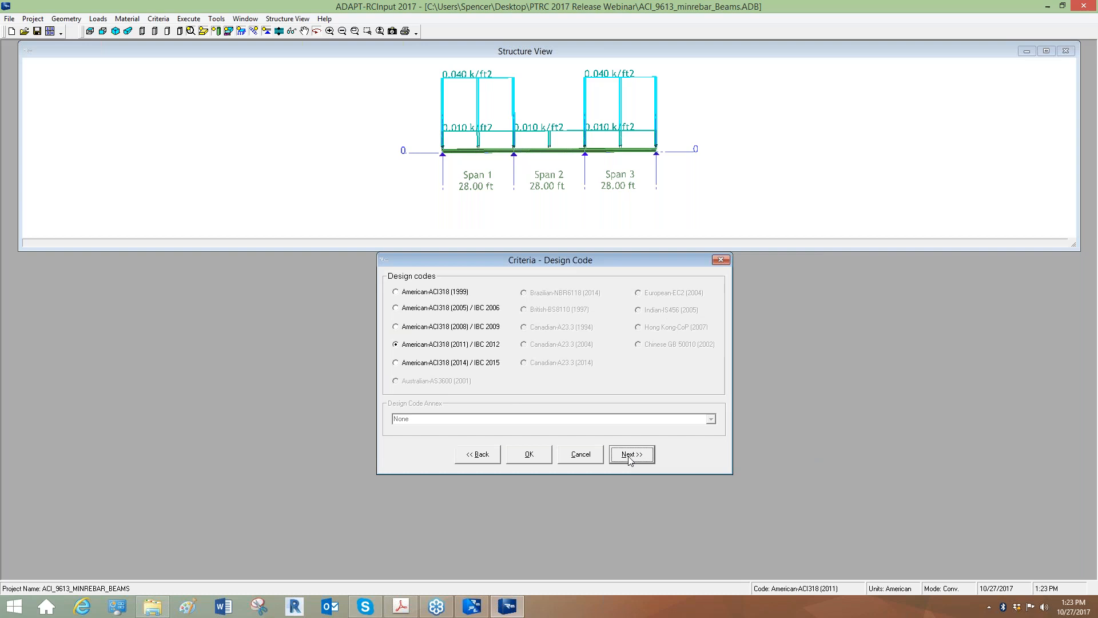
pyautogui.click(541, 456)
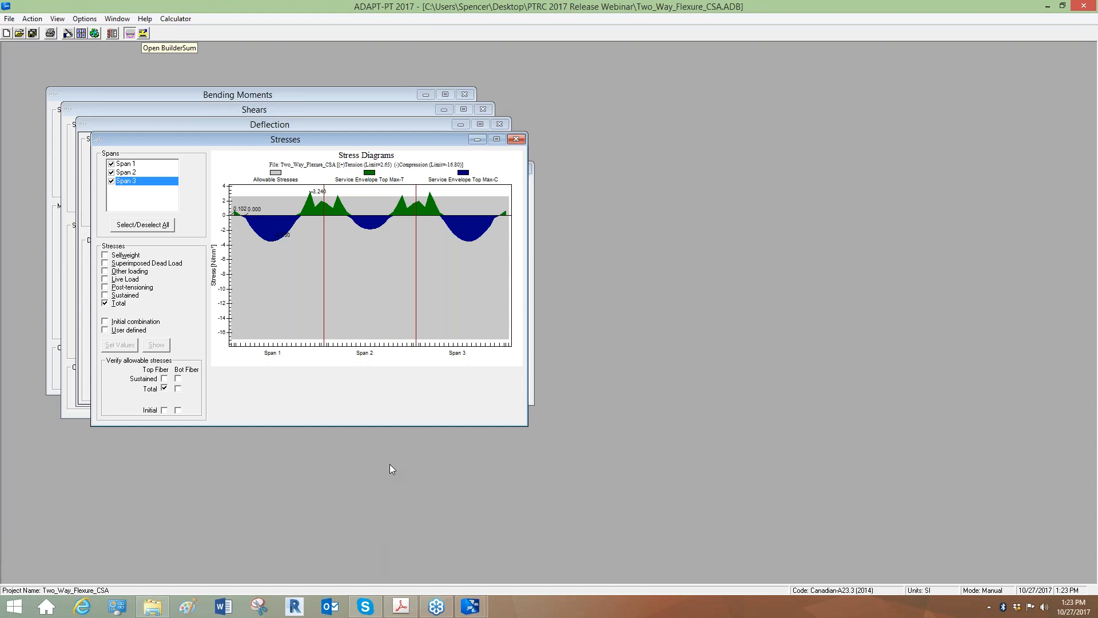
# Switch to the ADAPT-RC window, open the graphical summary program and display the summary report for SERVICE_2_Max_LL
pyautogui.click(471, 606)
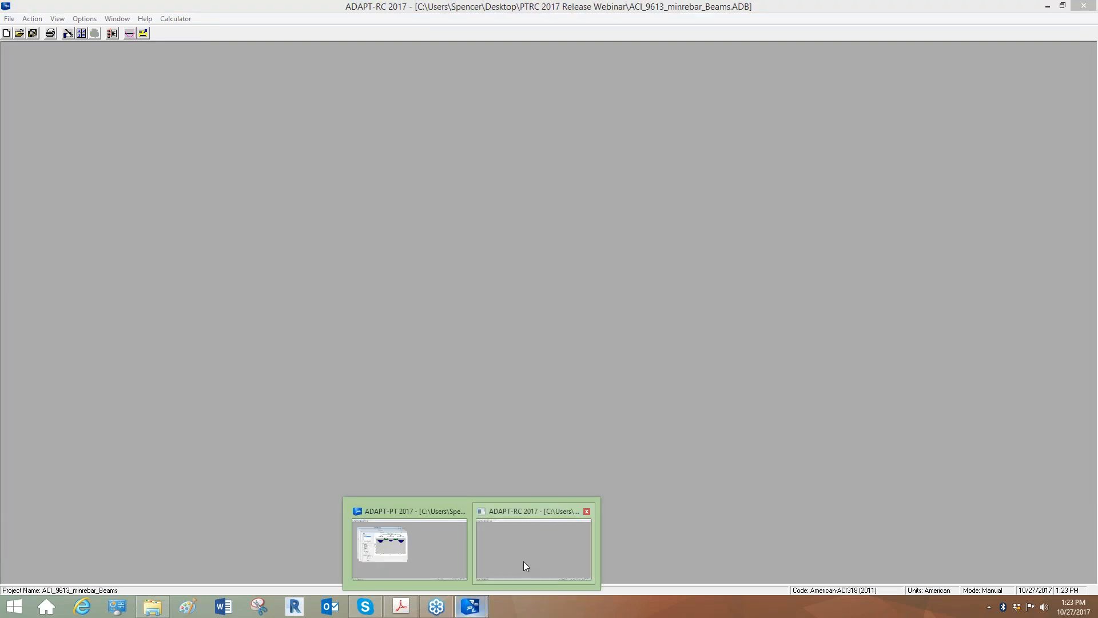
pyautogui.click(523, 561)
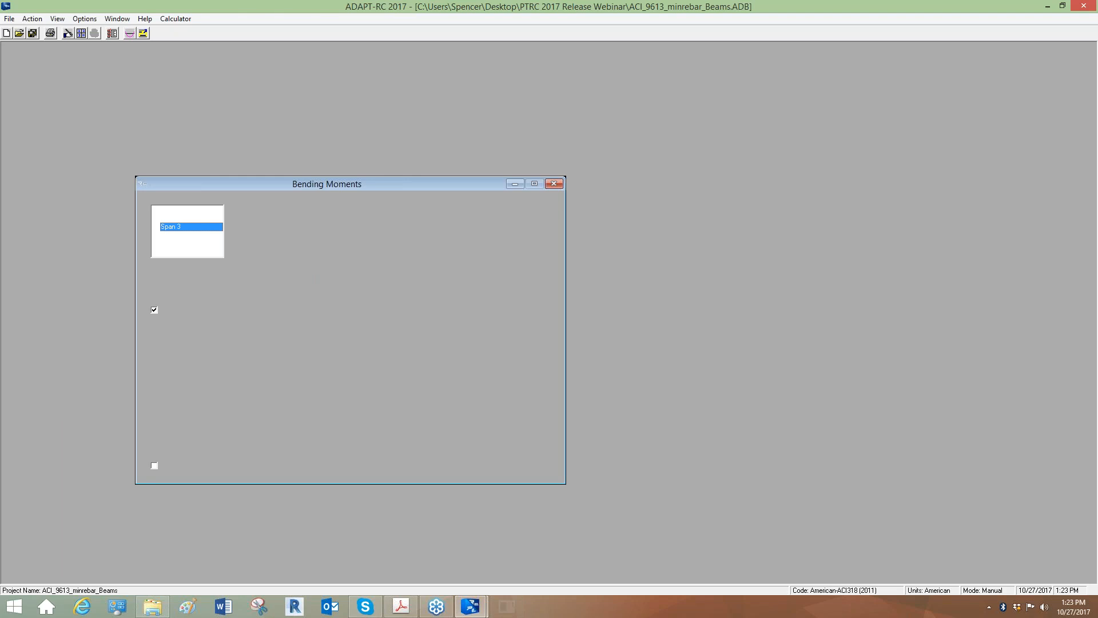
pyautogui.click(143, 34)
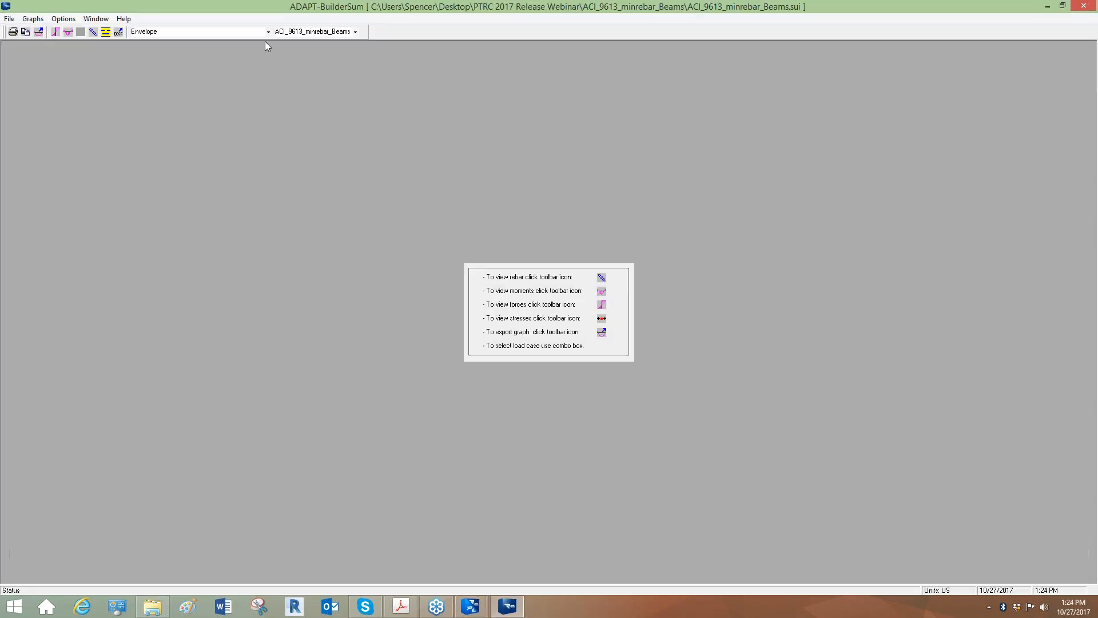
pyautogui.click(246, 32)
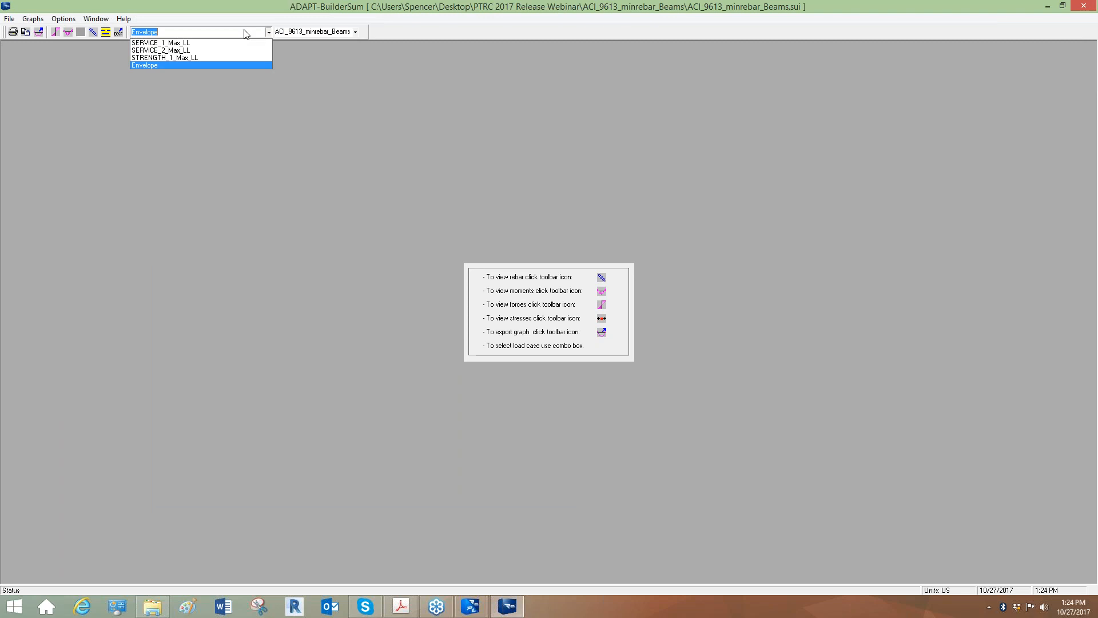
pyautogui.click(170, 52)
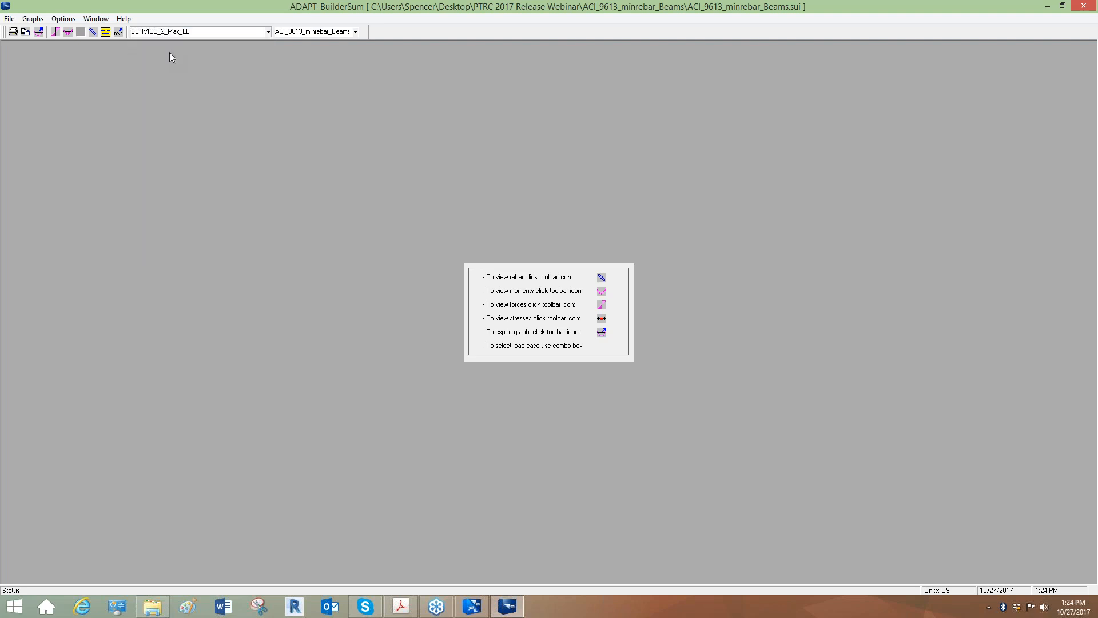
pyautogui.click(106, 32)
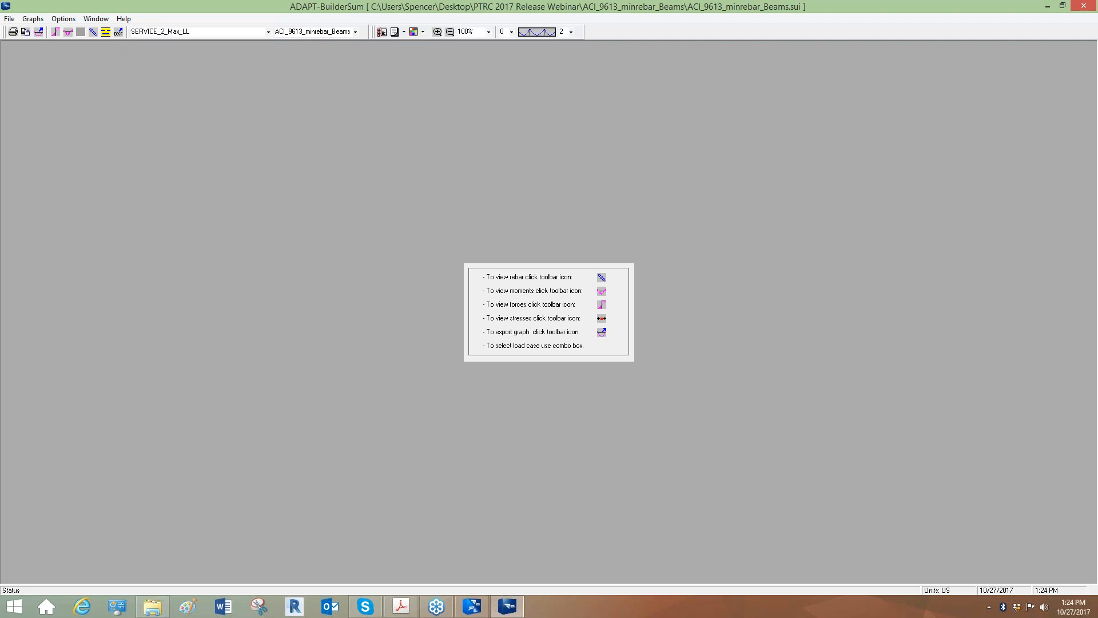
# Adjust the SERVICE_2_Max_LL report's magnification and examine its top rebar, bottom rebar and required and provided bars
pyautogui.moveTo(341, 350); pyautogui.dragTo(360, 80)
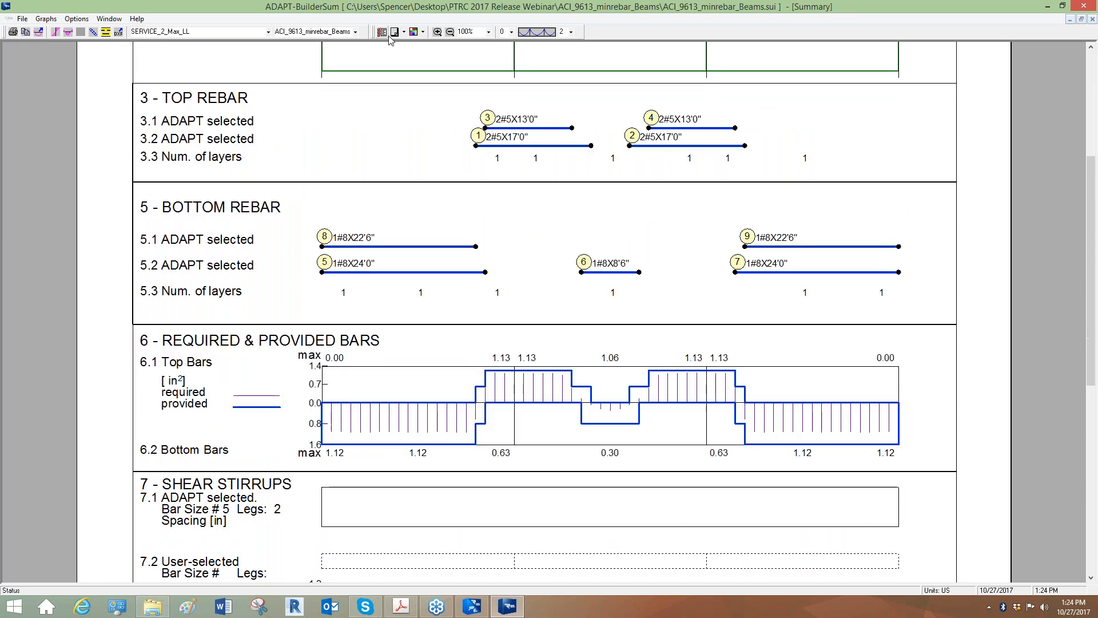
pyautogui.click(450, 31)
pyautogui.click(438, 31)
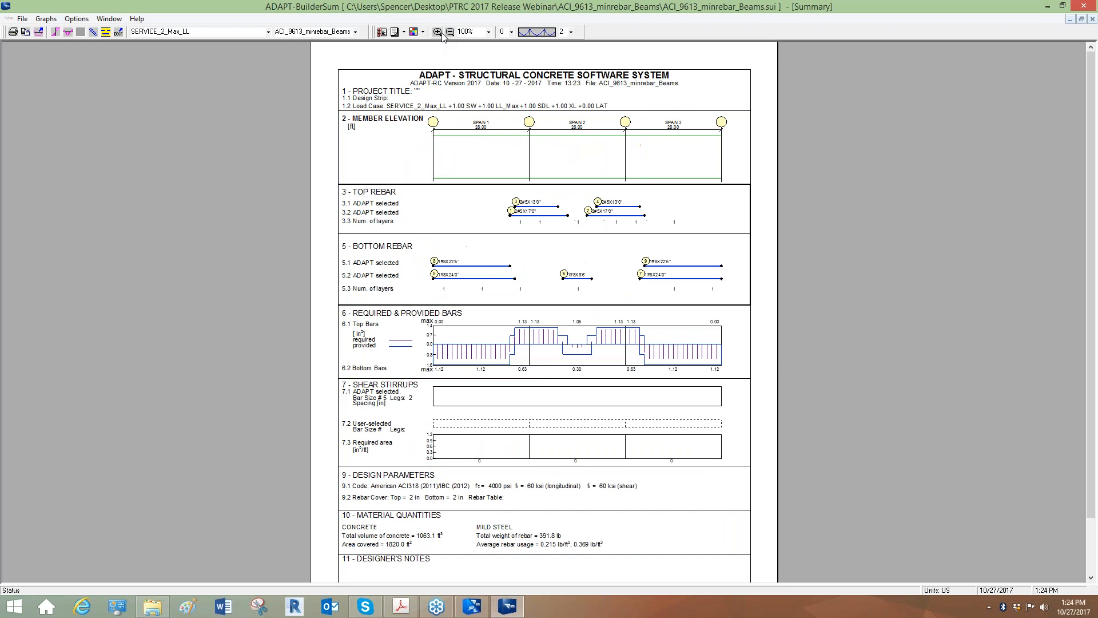
pyautogui.click(437, 31)
pyautogui.moveTo(509, 376); pyautogui.dragTo(513, 180)
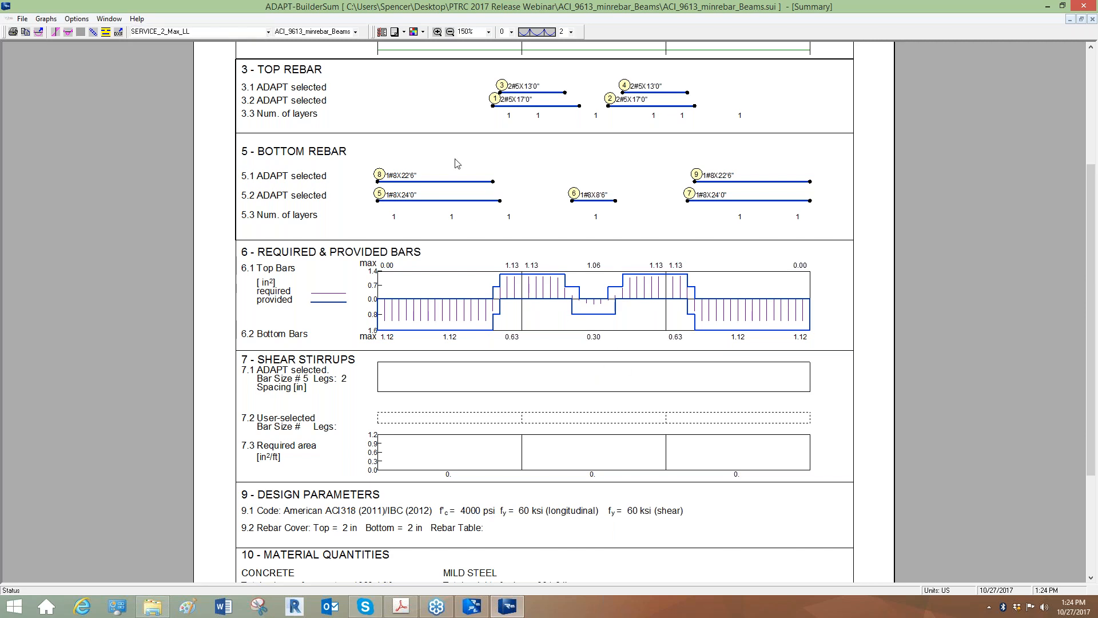
# Show the summary for STRENGTH_1_Max_LL and examine its required and provided bars and shear stirrups
pyautogui.click(208, 33)
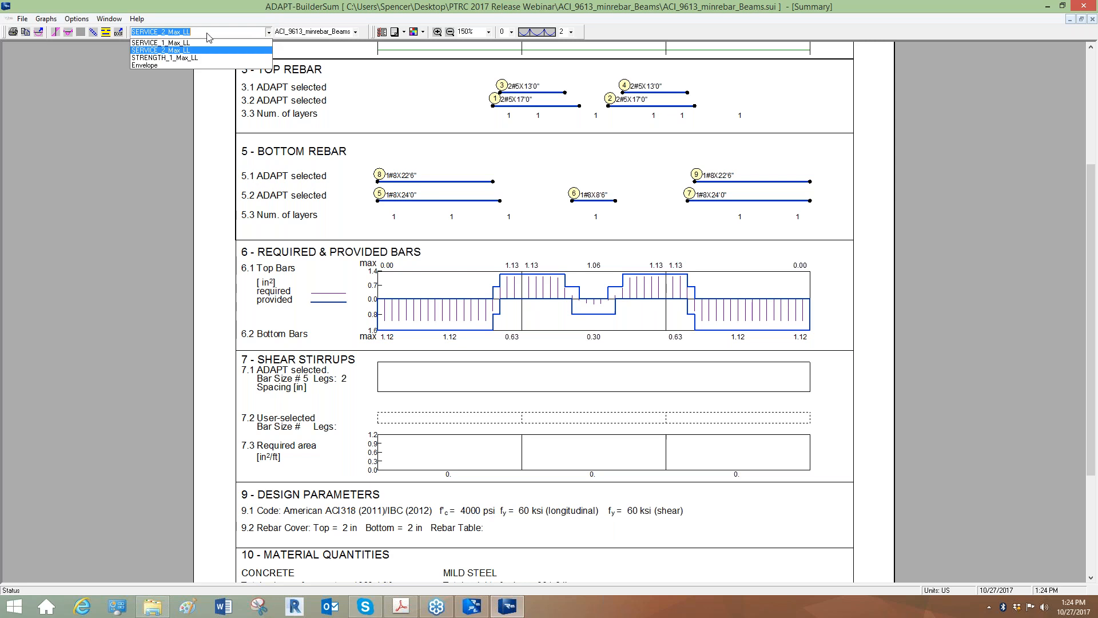
pyautogui.click(200, 58)
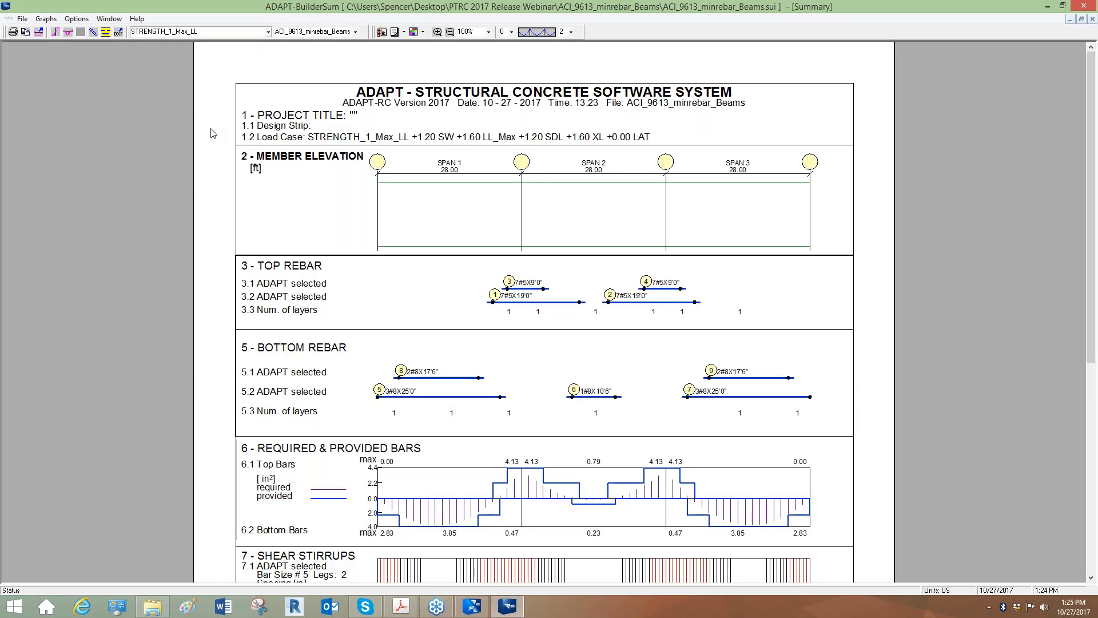
pyautogui.scroll(-3, 586, 408)
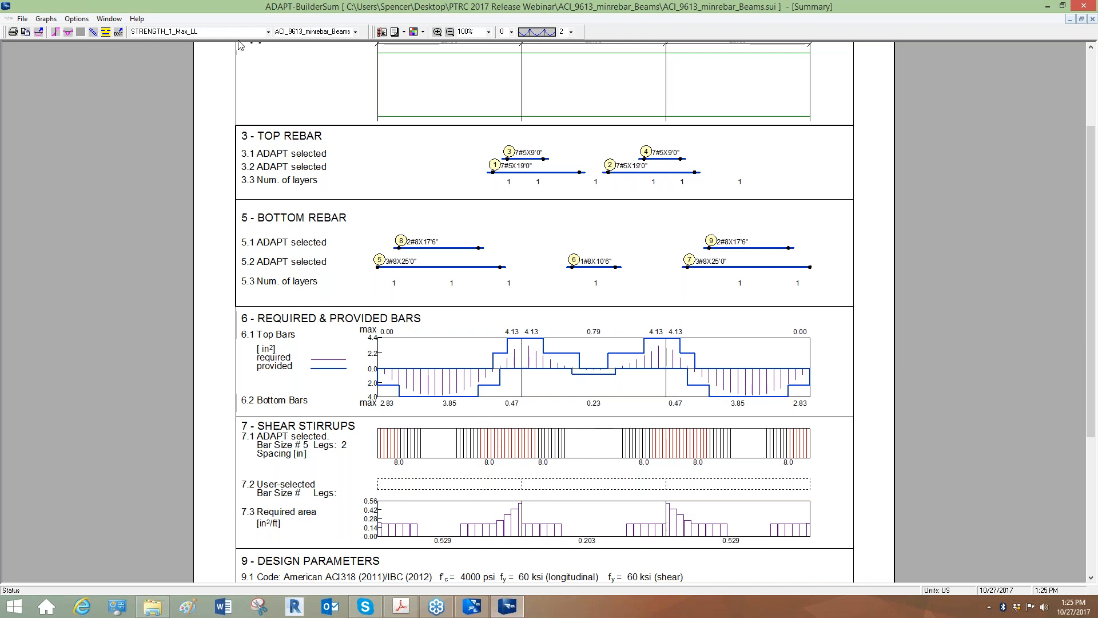
# Show the summary for SERVICE_1_Max_LL and compare its required and provided bars with the strength combination
pyautogui.click(268, 33)
pyautogui.click(205, 50)
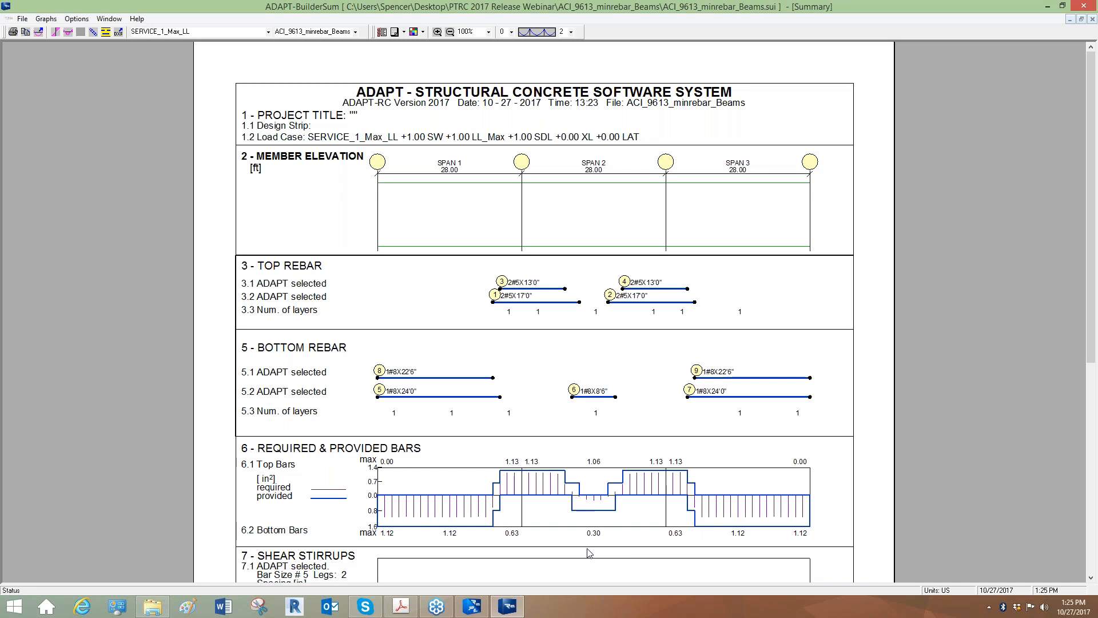
pyautogui.moveTo(591, 551); pyautogui.dragTo(601, 484)
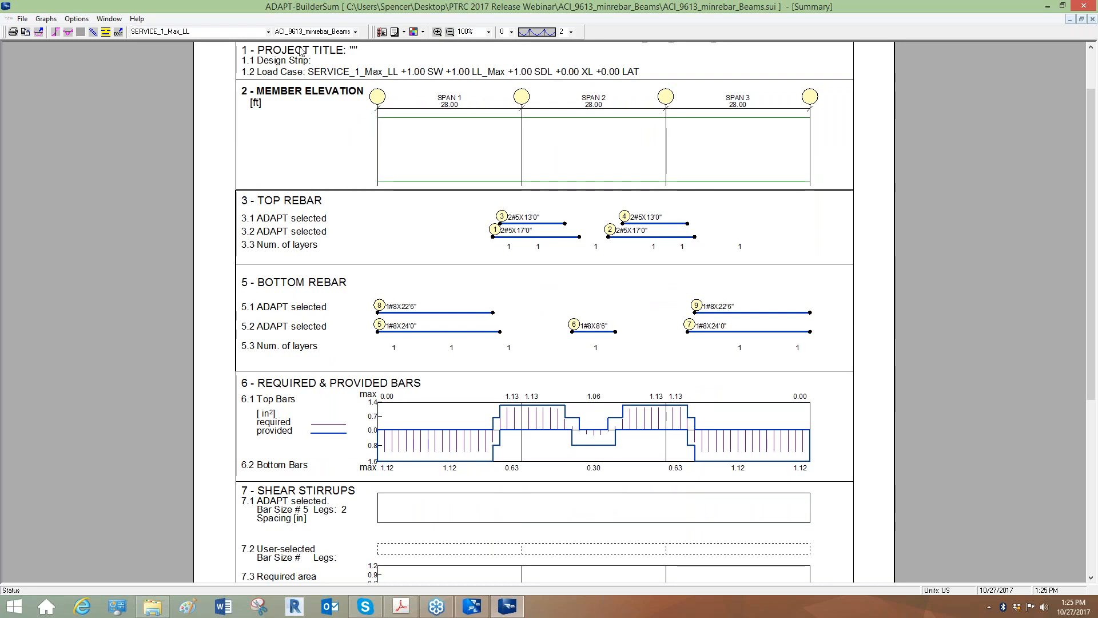
# Show the Envelope summary, examine its governing required and provided bars, and close the summary program
pyautogui.click(173, 31)
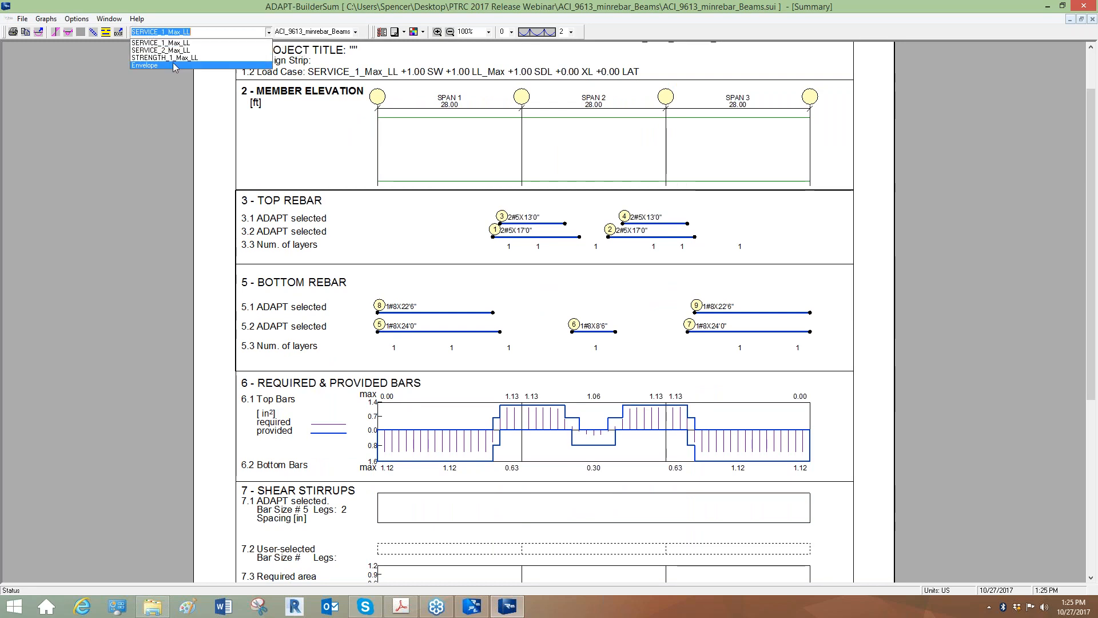
pyautogui.click(172, 63)
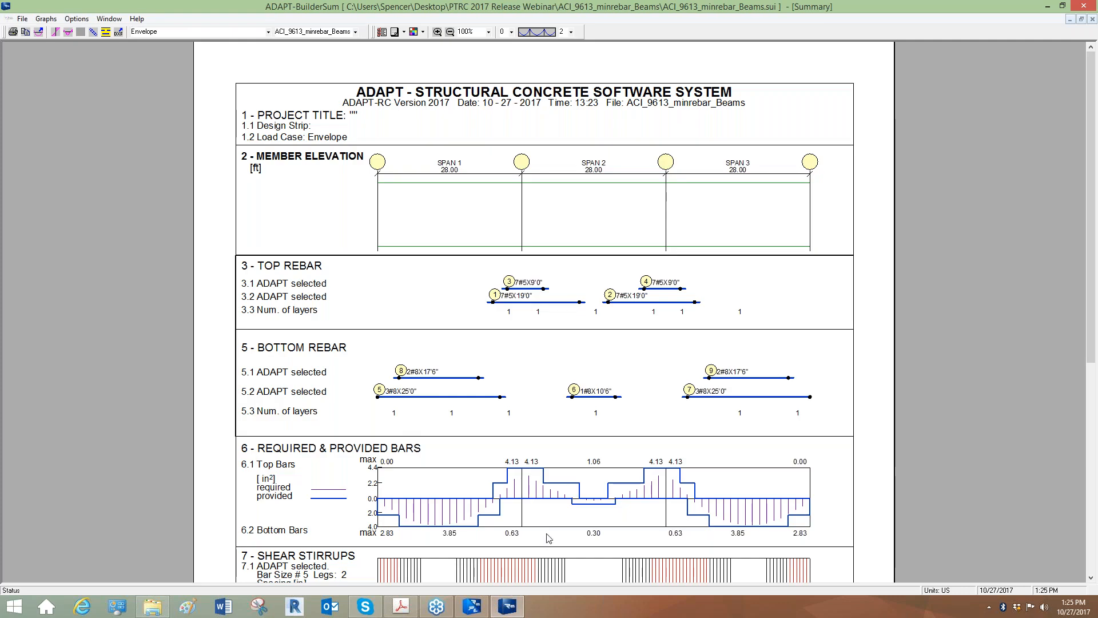
pyautogui.scroll(-1, 543, 534)
pyautogui.scroll(-2, 587, 464)
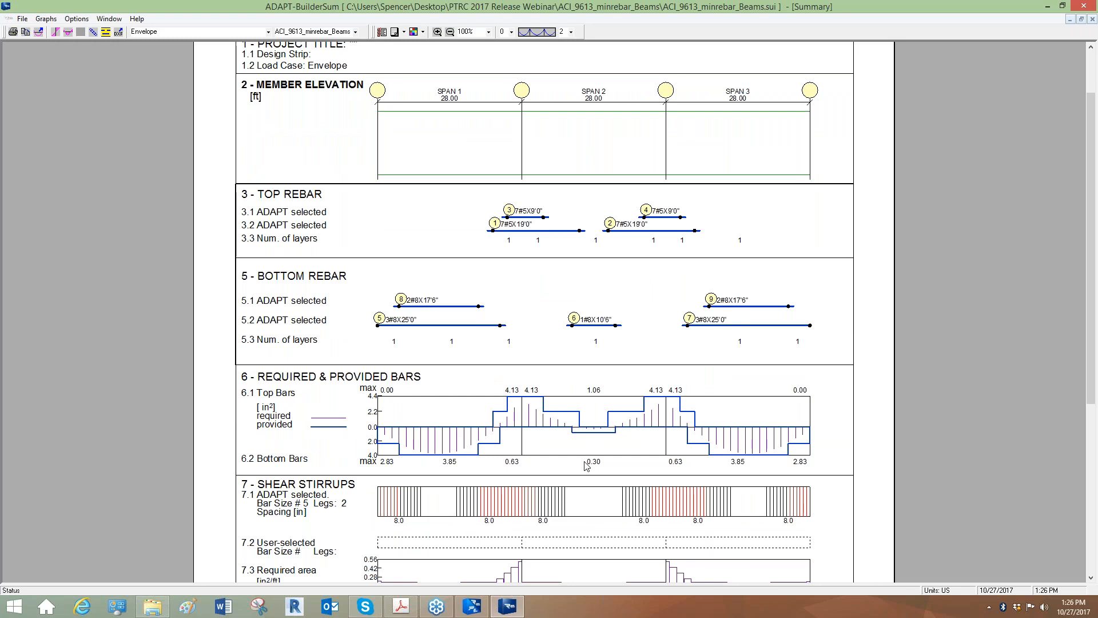
pyautogui.scroll(1, 586, 350)
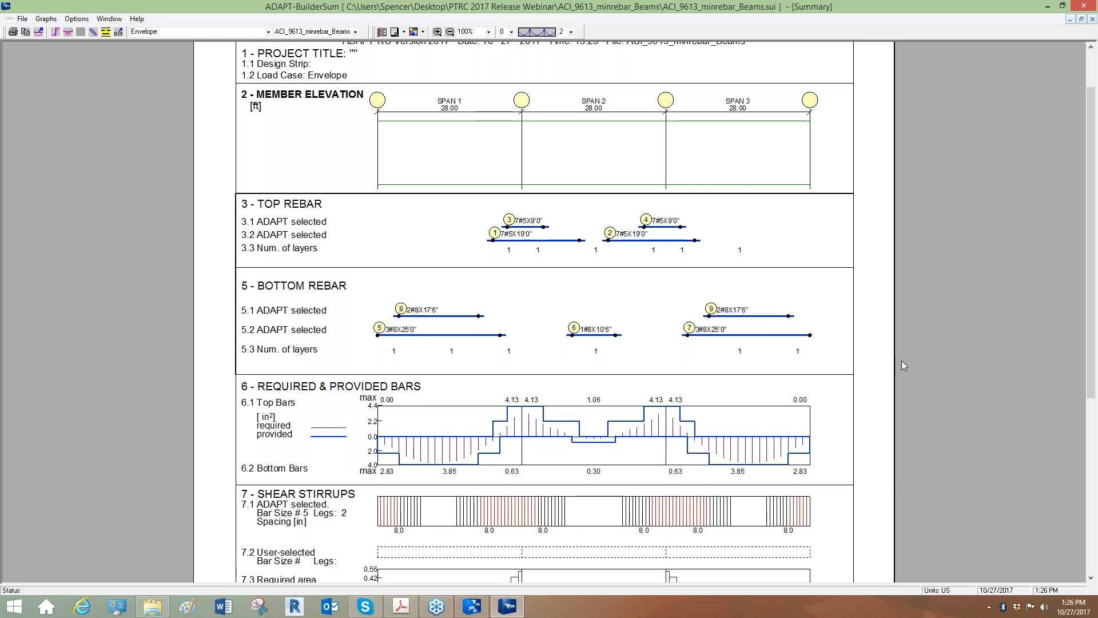
pyautogui.click(1081, 7)
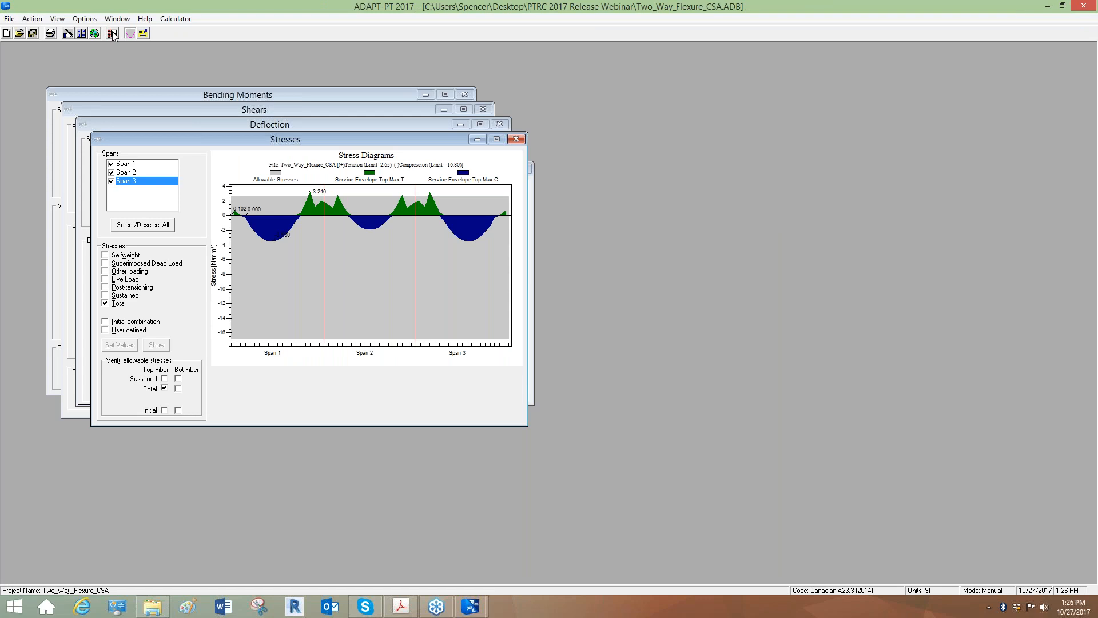
# Open the Report Generator for Two_Way_Flexure_CSA and include compact sections 2 Input Geometry, 4 Calculated Section Properties, 10 Mild Steel and 13 Punching Shear Reinforcement
pyautogui.click(113, 34)
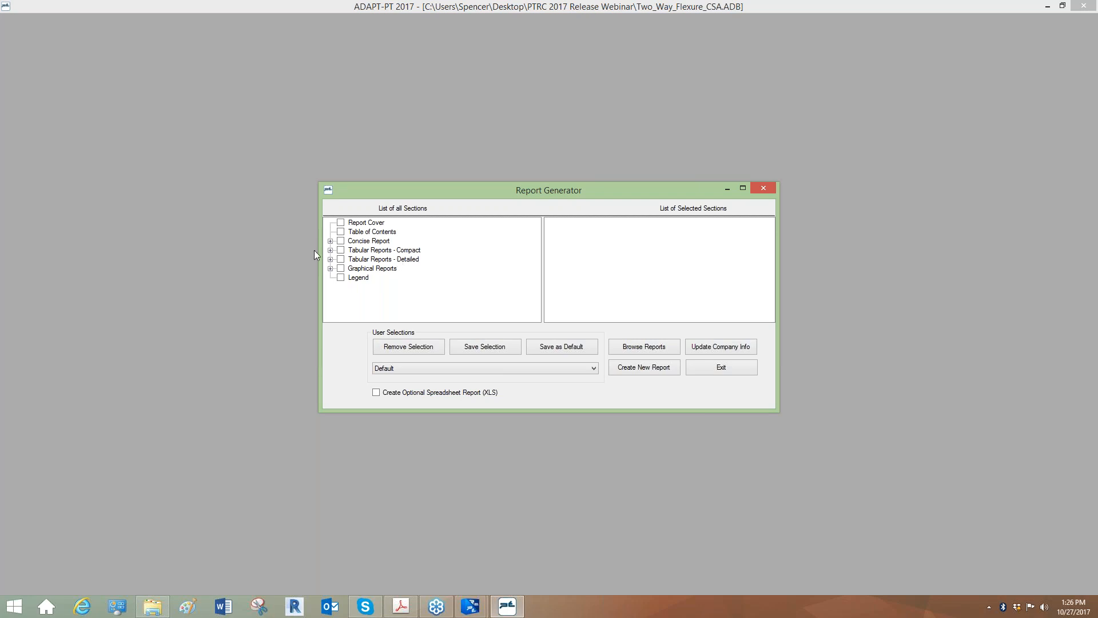
pyautogui.click(330, 250)
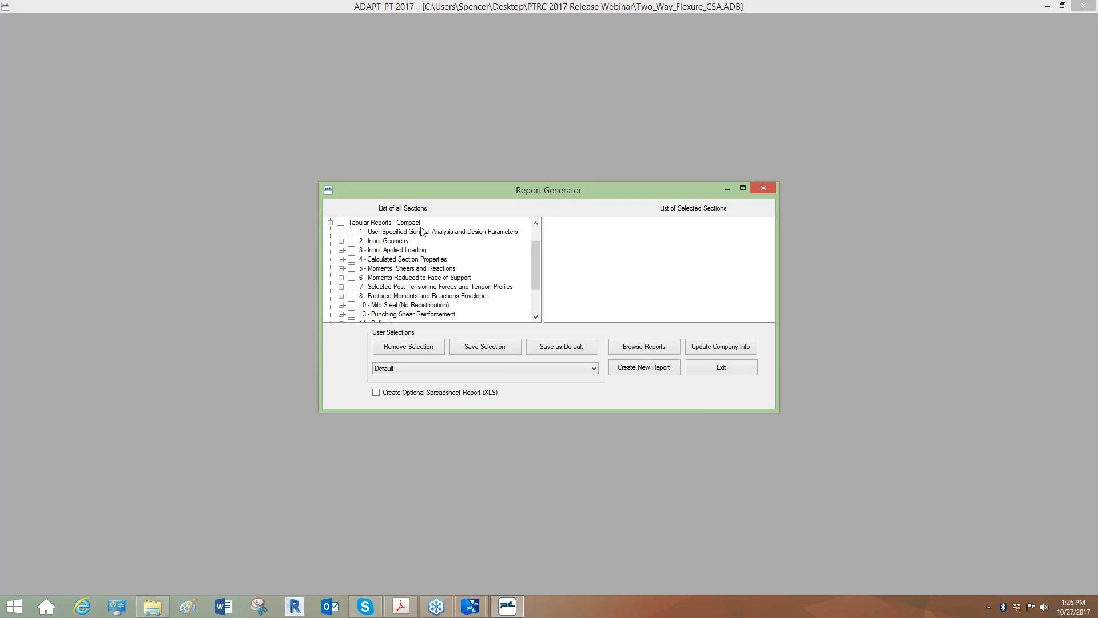
pyautogui.click(351, 240)
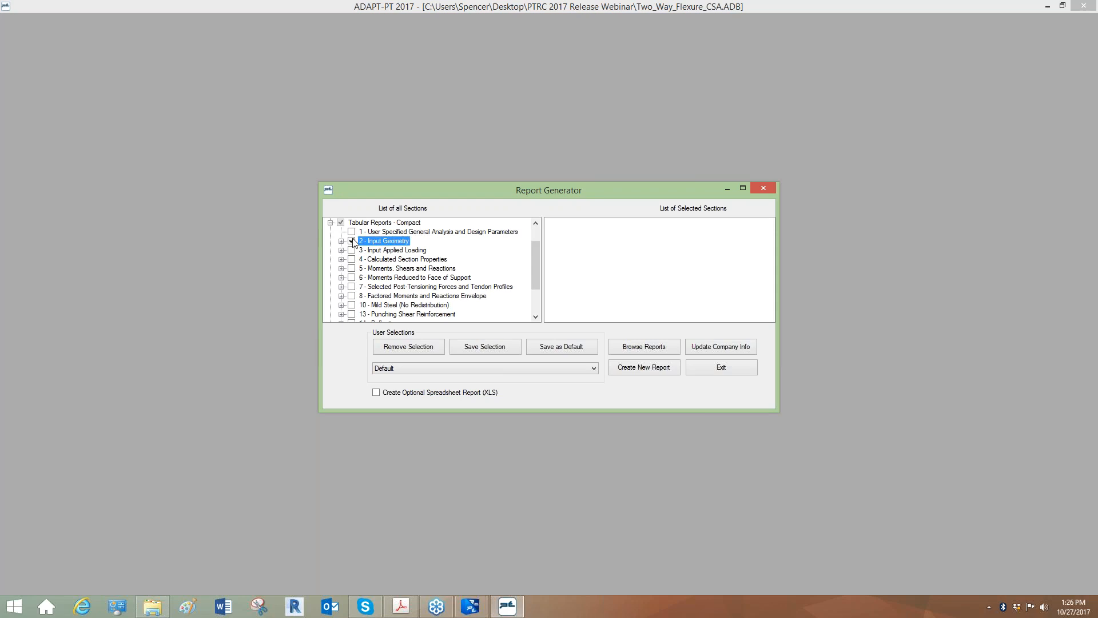
pyautogui.click(352, 259)
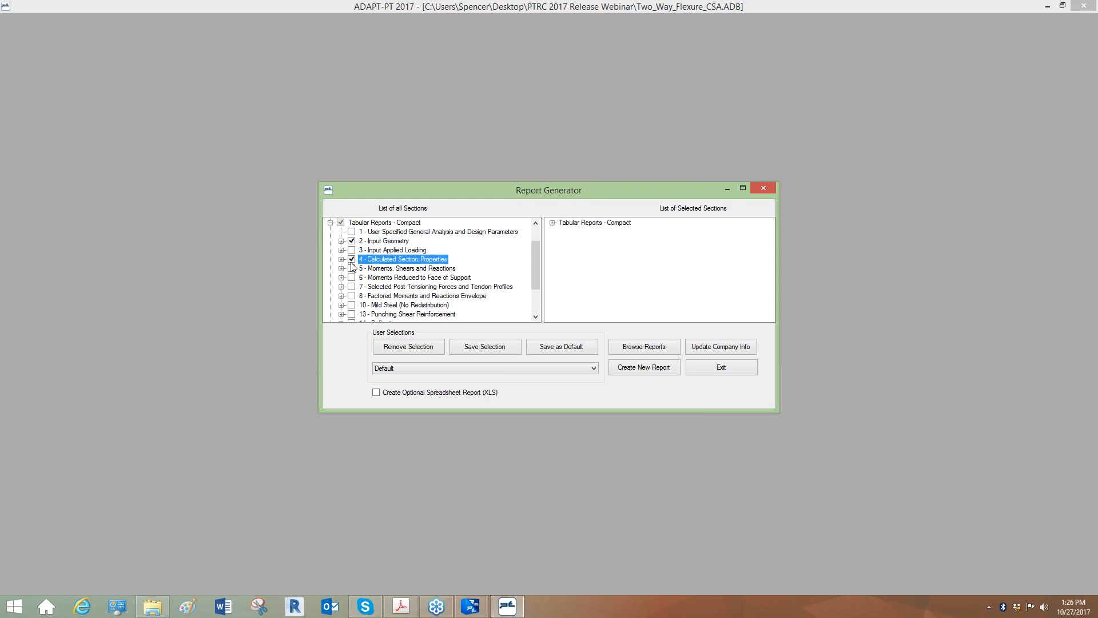
pyautogui.click(351, 305)
pyautogui.scroll(-1, 352, 307)
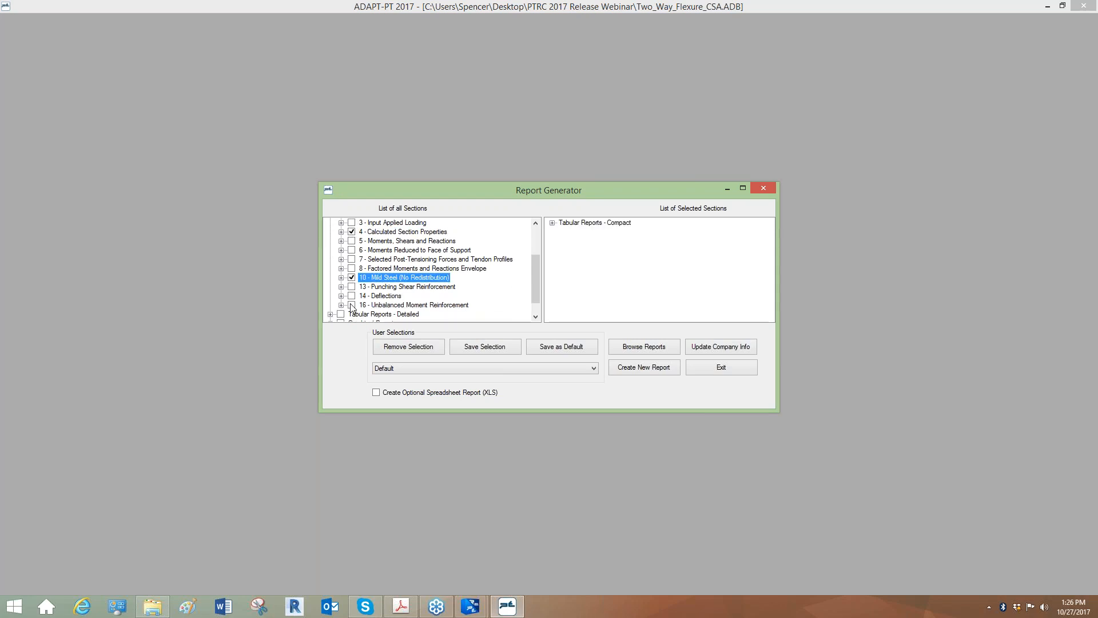
pyautogui.click(352, 286)
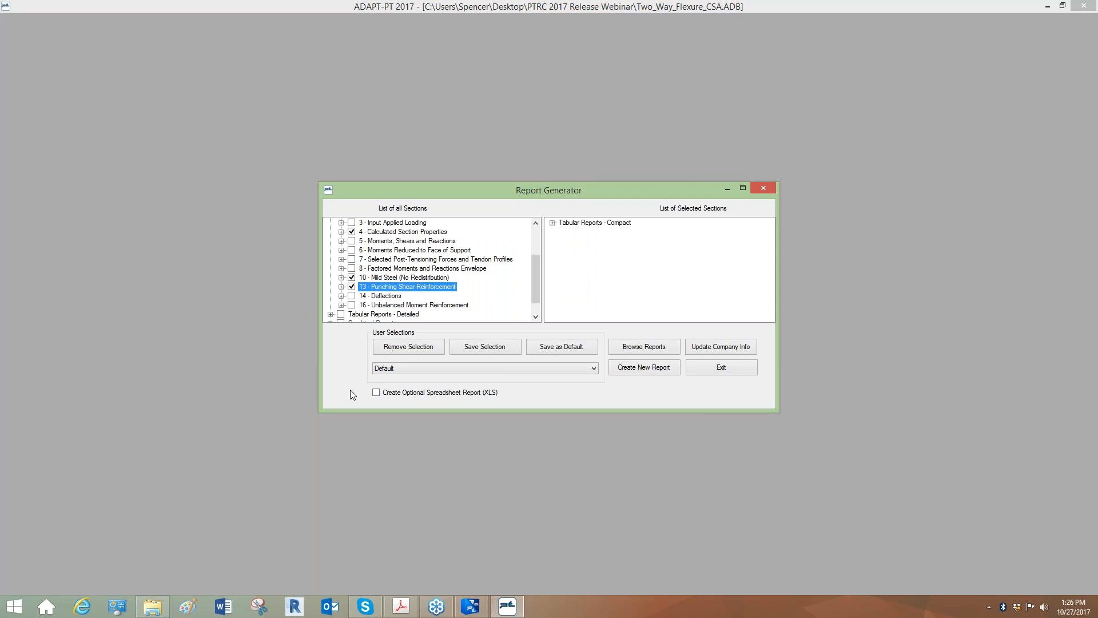
# Create a new report named test1 from the selected sections, including the optional spreadsheet report (XLS)
pyautogui.click(376, 392)
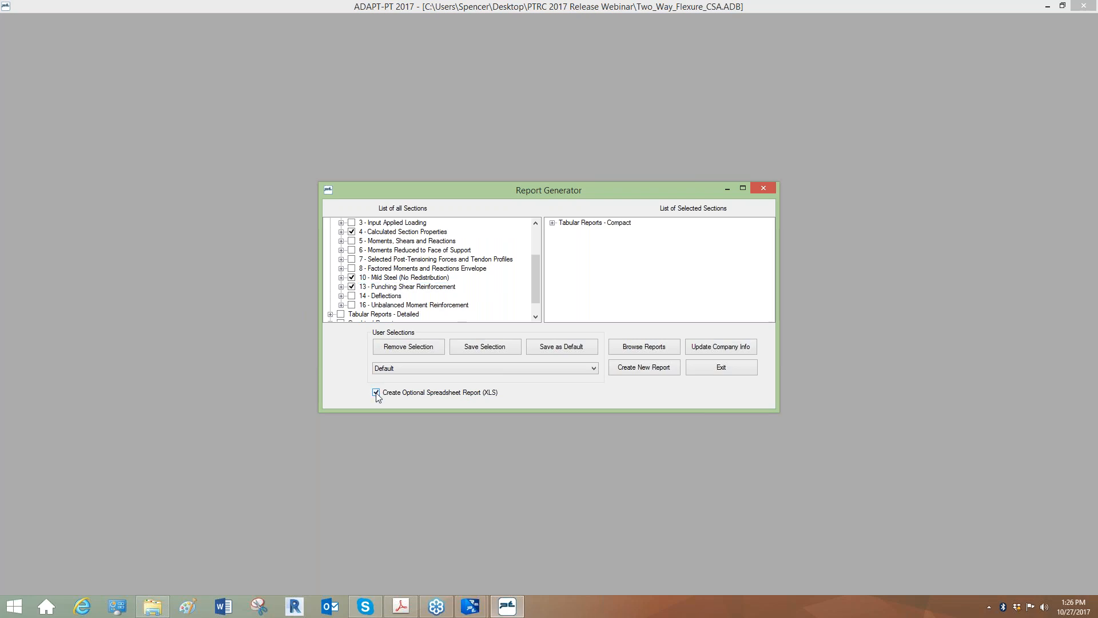
pyautogui.click(657, 370)
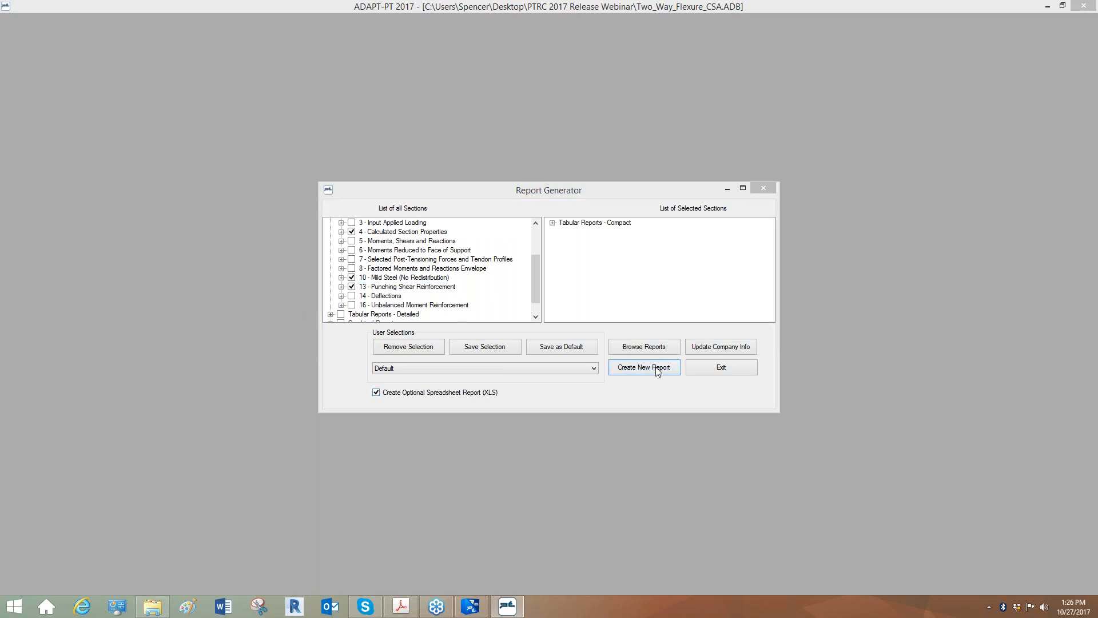
pyautogui.write('test1')
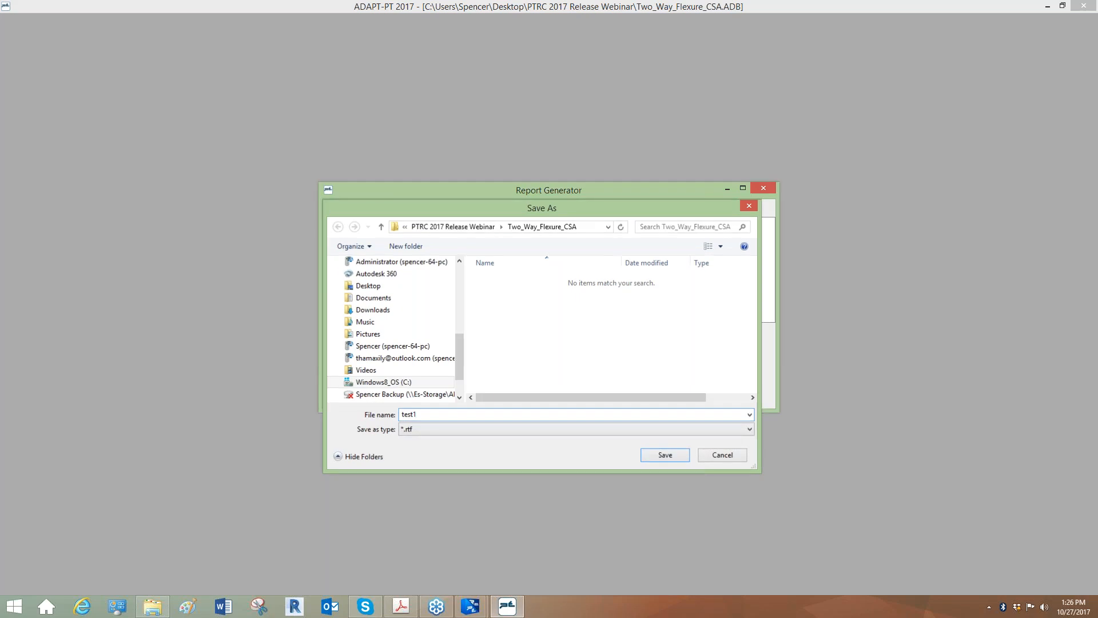
pyautogui.press('Return')
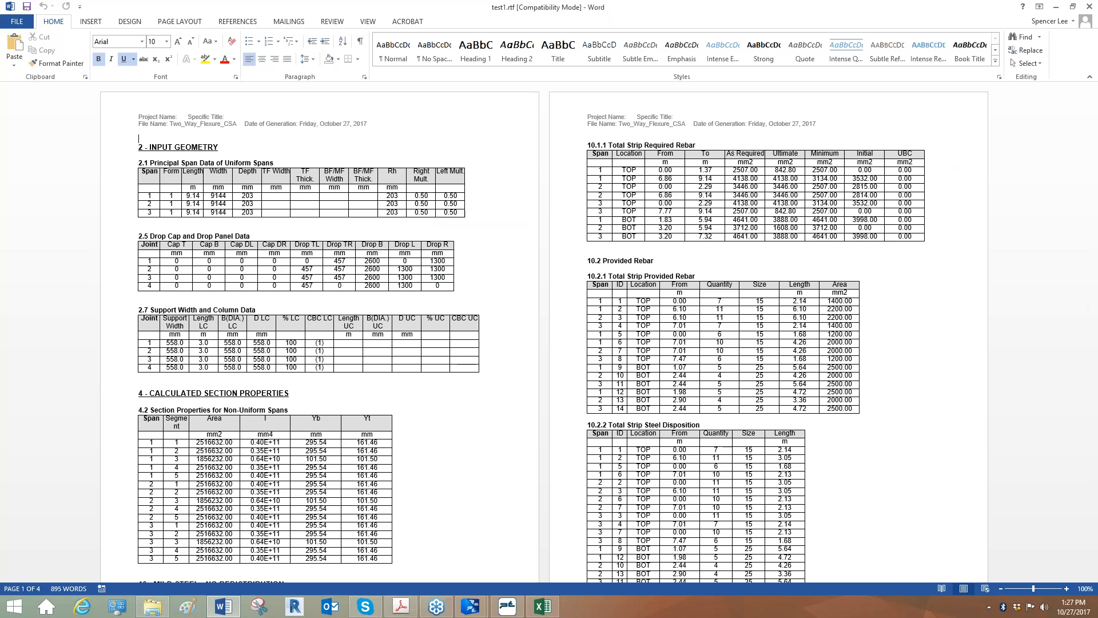
# Look through the input geometry, section properties and mild steel tables of test1.rtf in Word and close the document
pyautogui.click(392, 355)
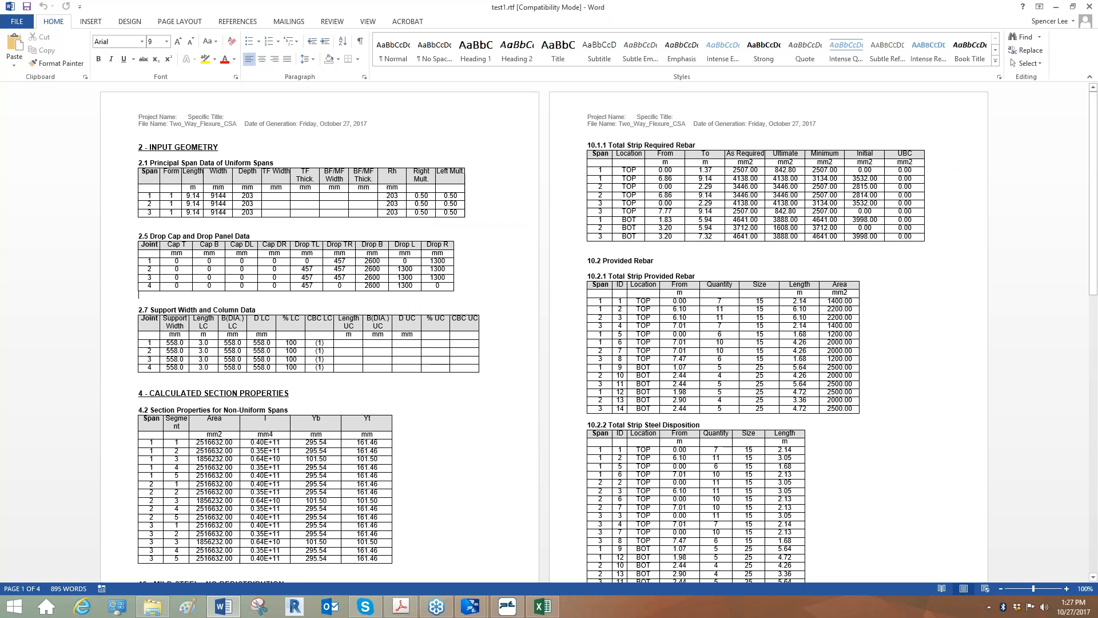
pyautogui.scroll(-7, 391, 355)
pyautogui.scroll(5, 392, 356)
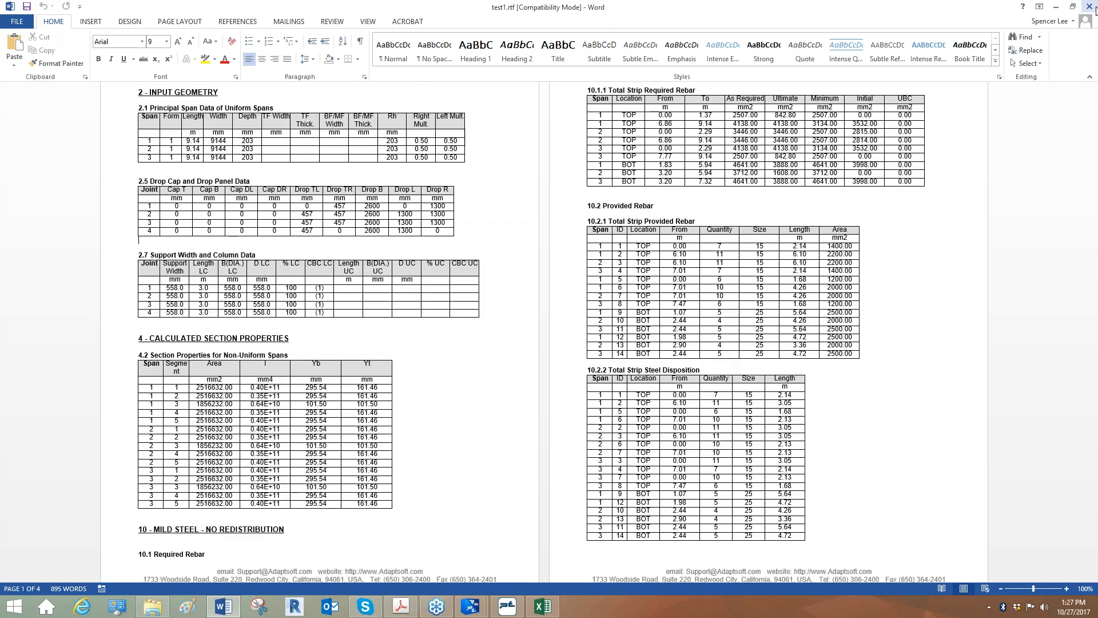
pyautogui.click(1090, 6)
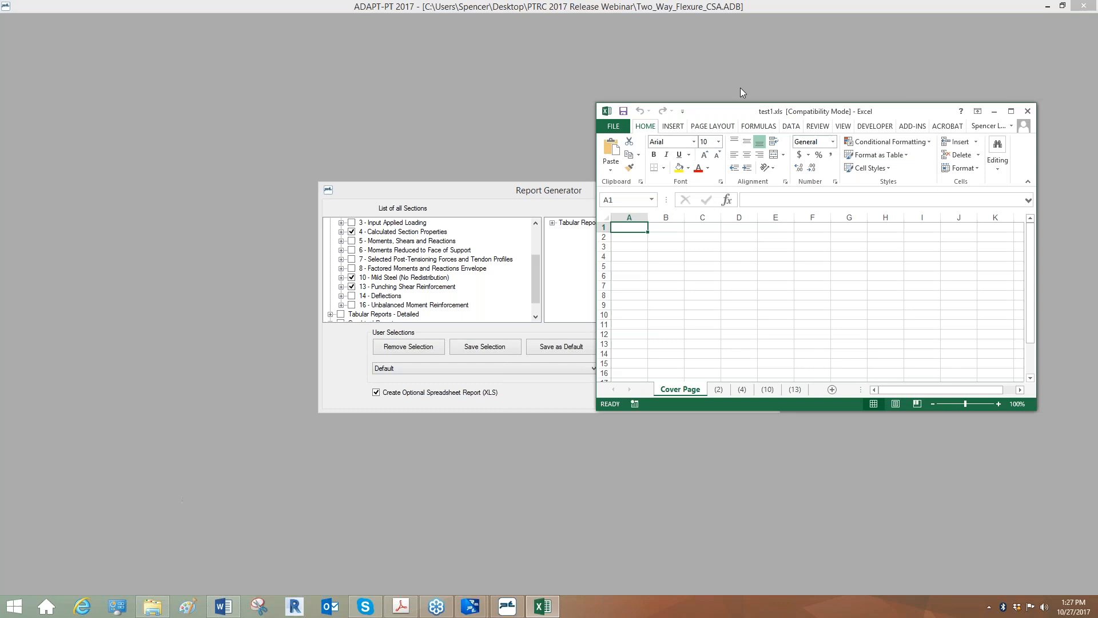
# Maximize the test1.xls workbook, examine sheets (2), (4), (10) and (13), and close it
pyautogui.moveTo(740, 111); pyautogui.dragTo(407, 53)
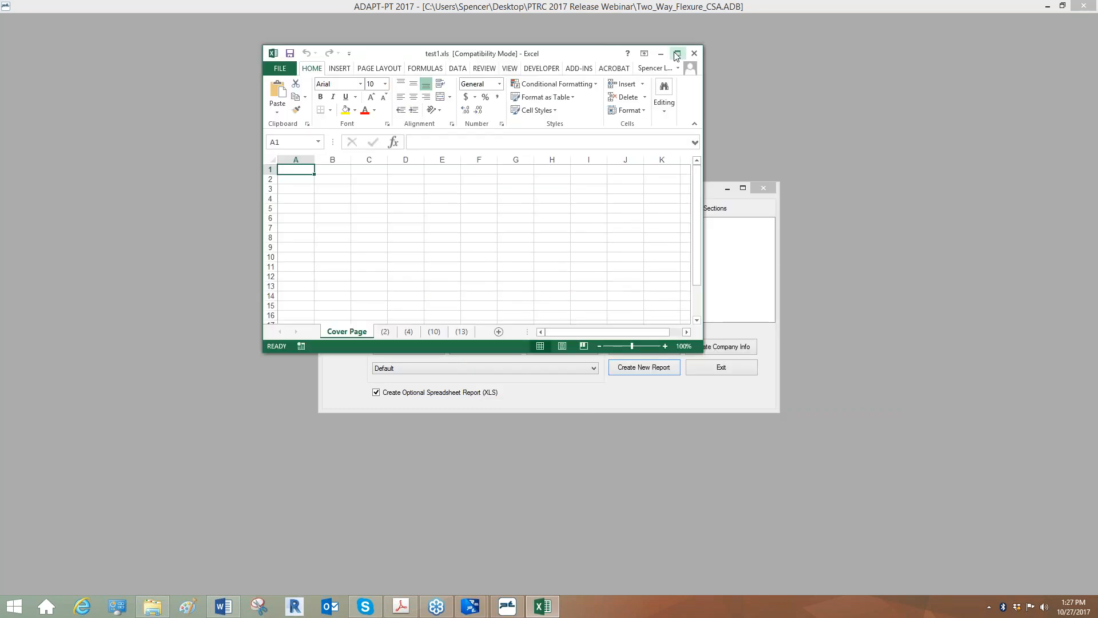
pyautogui.click(677, 54)
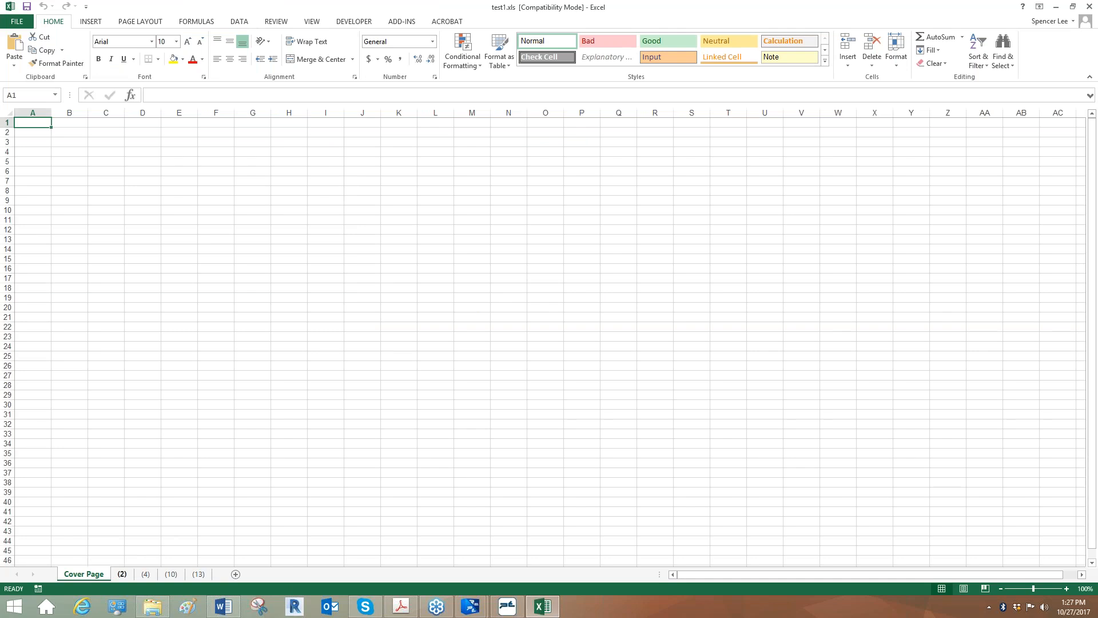
pyautogui.click(122, 574)
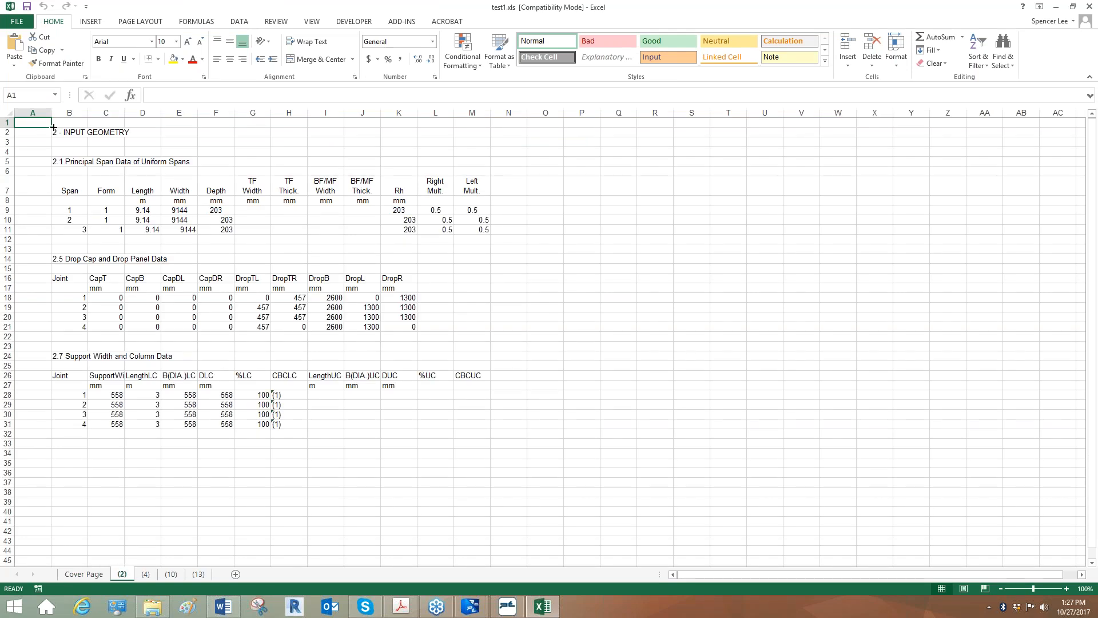
pyautogui.click(146, 574)
pyautogui.click(171, 573)
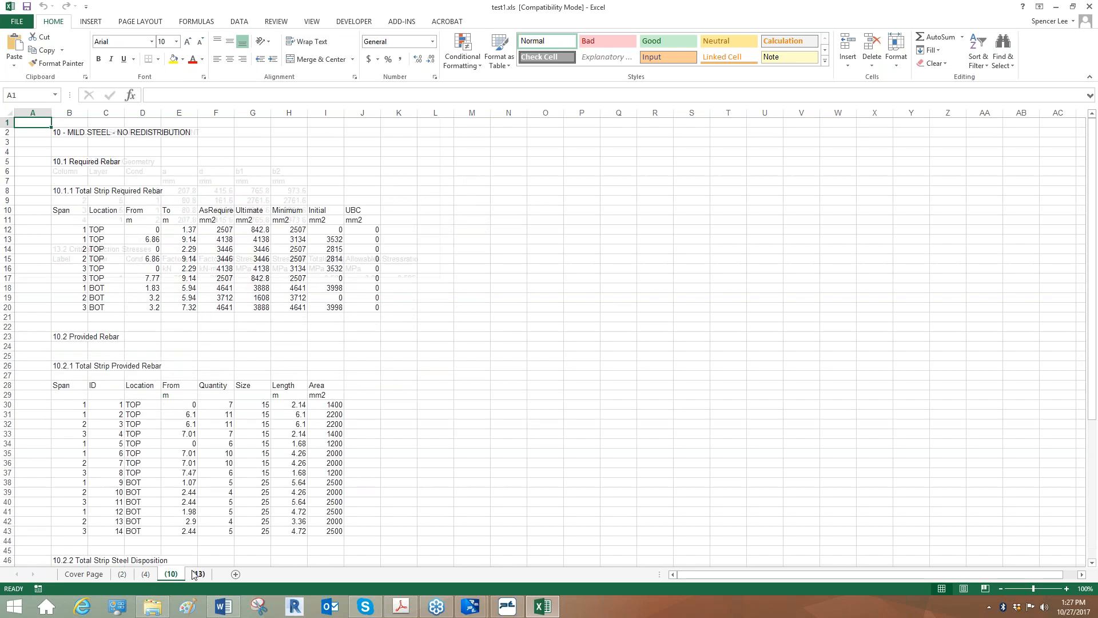
pyautogui.click(196, 574)
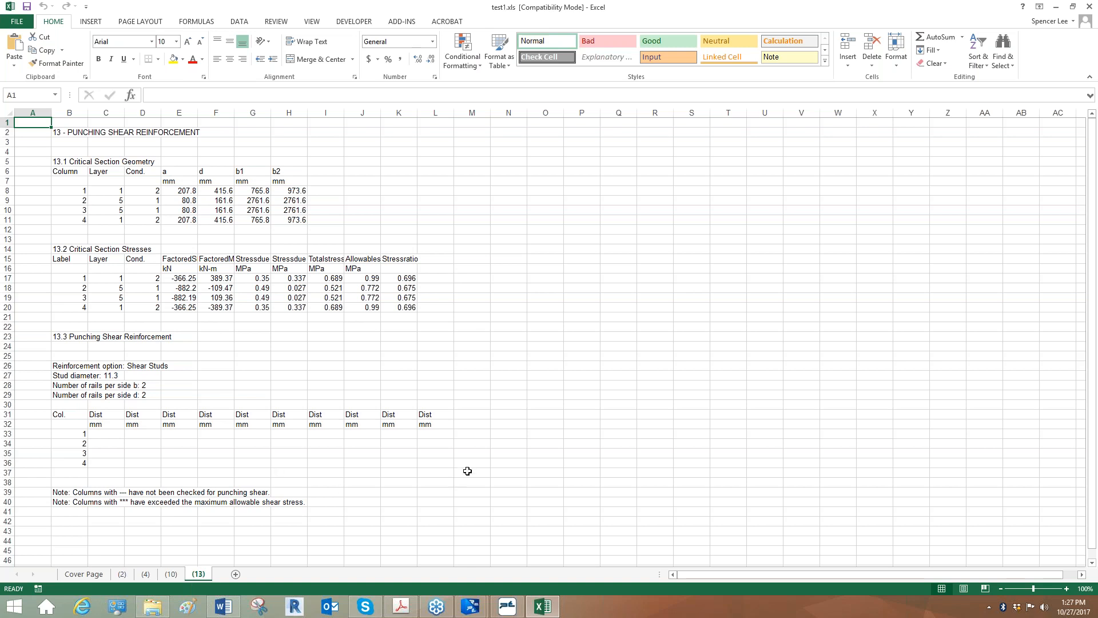
pyautogui.click(1089, 7)
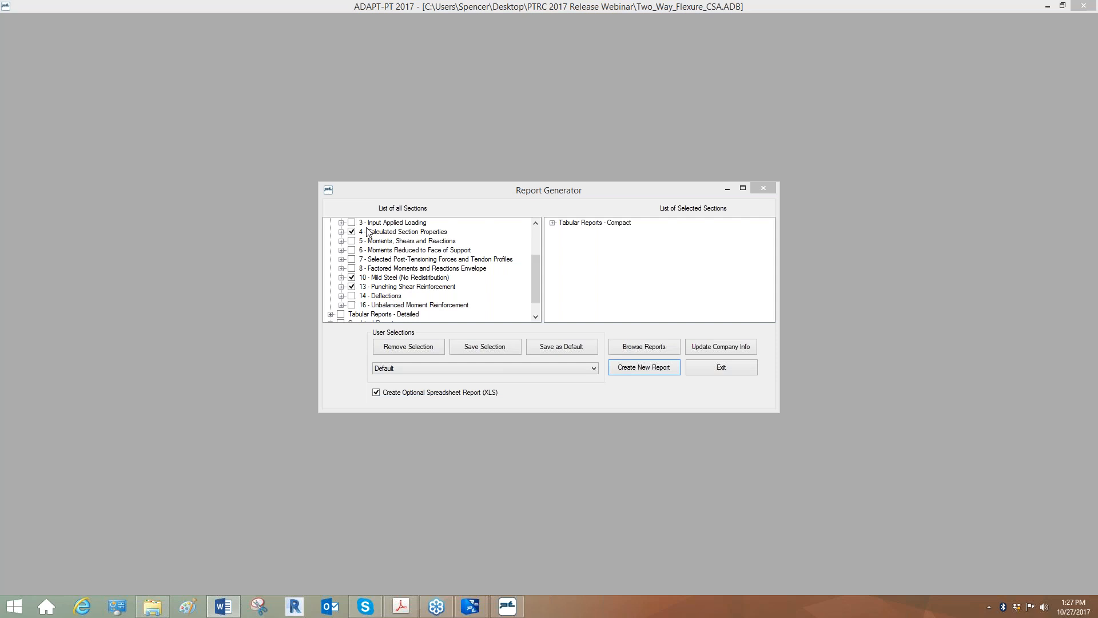
pyautogui.moveTo(536, 291); pyautogui.dragTo(534, 304)
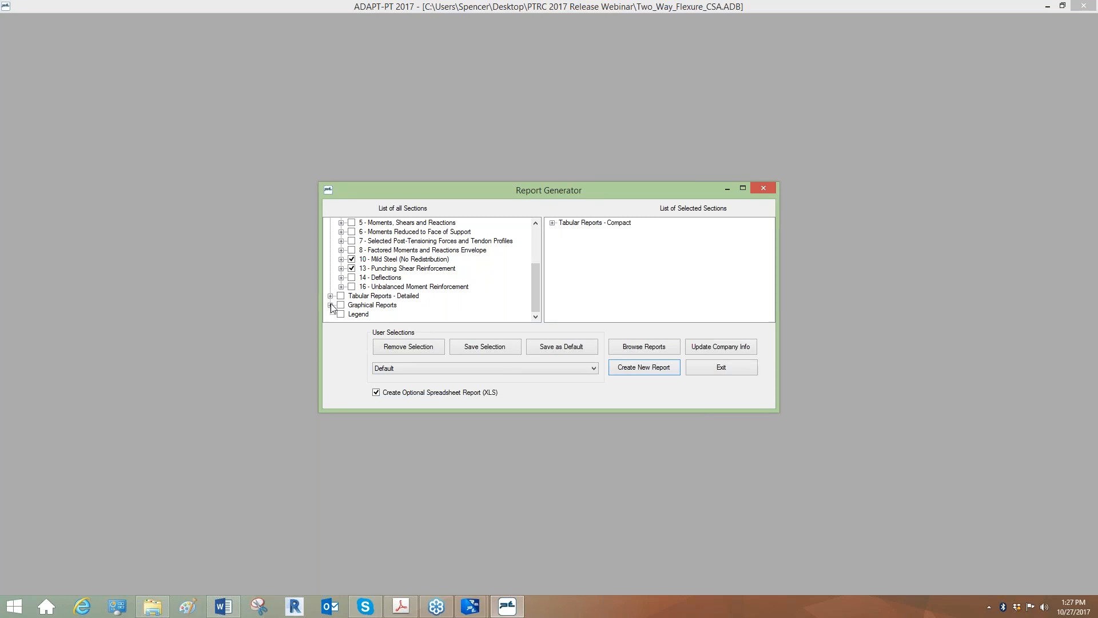
pyautogui.click(376, 392)
pyautogui.click(376, 392)
pyautogui.click(392, 371)
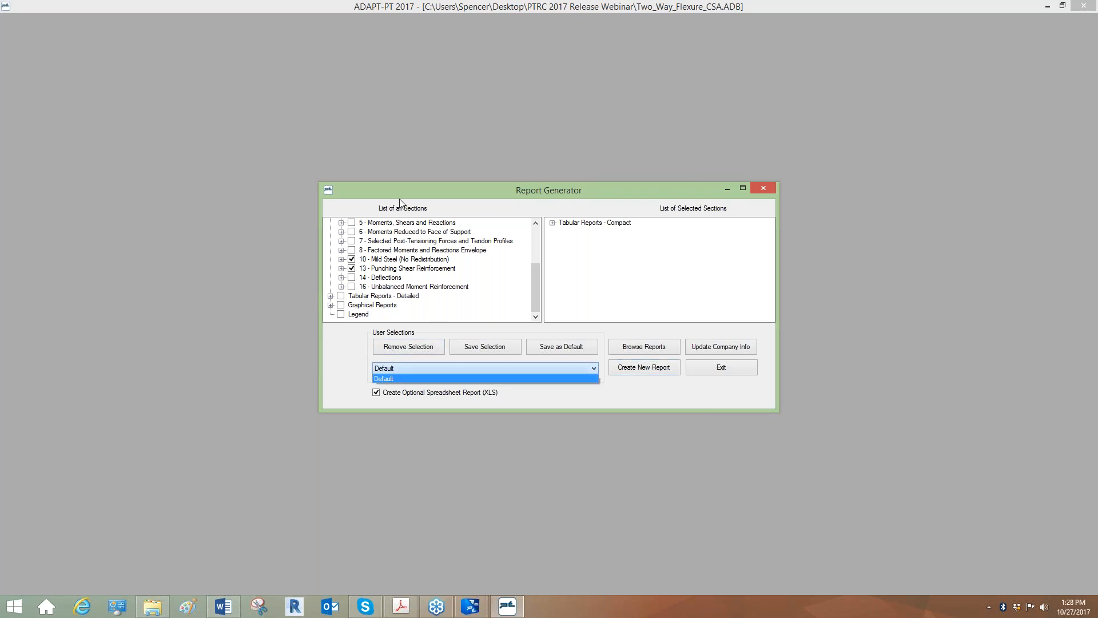
pyautogui.click(376, 395)
pyautogui.click(377, 393)
pyautogui.click(376, 393)
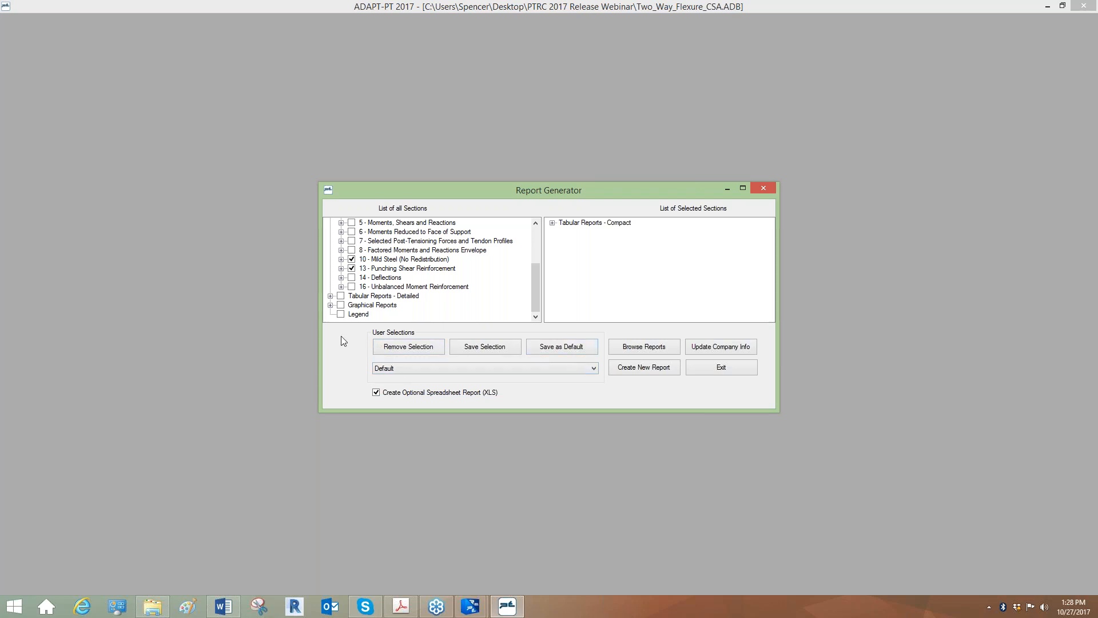
pyautogui.click(380, 368)
pyautogui.click(370, 383)
# Exit the Report Generator and return to the ADAPT-RC window with the ACI_9613_minrebar_Beams project
pyautogui.click(743, 369)
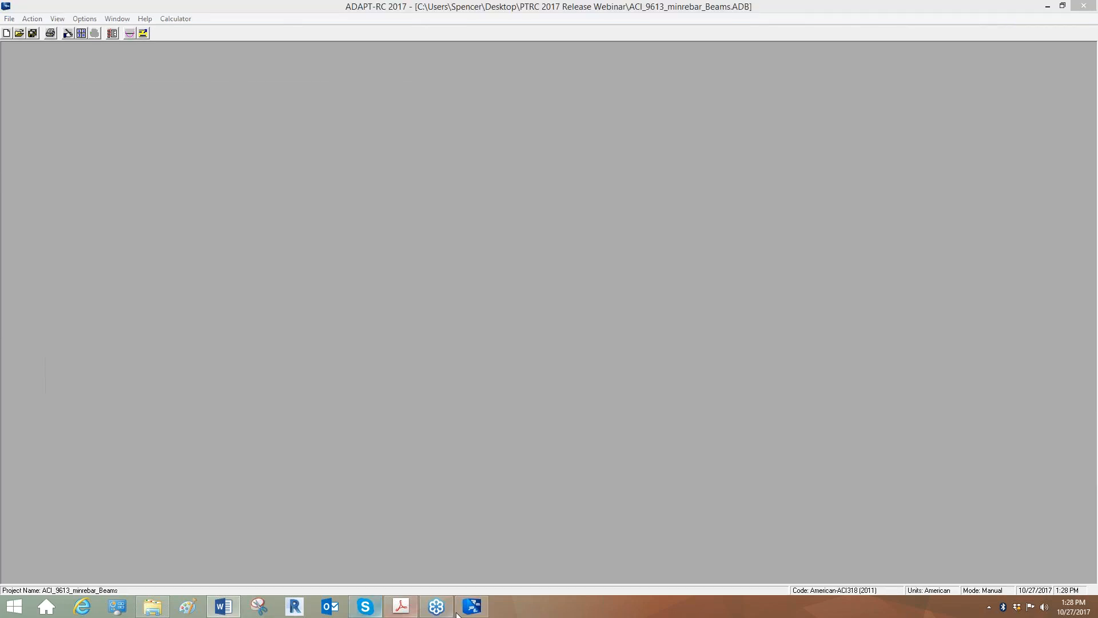
pyautogui.click(545, 390)
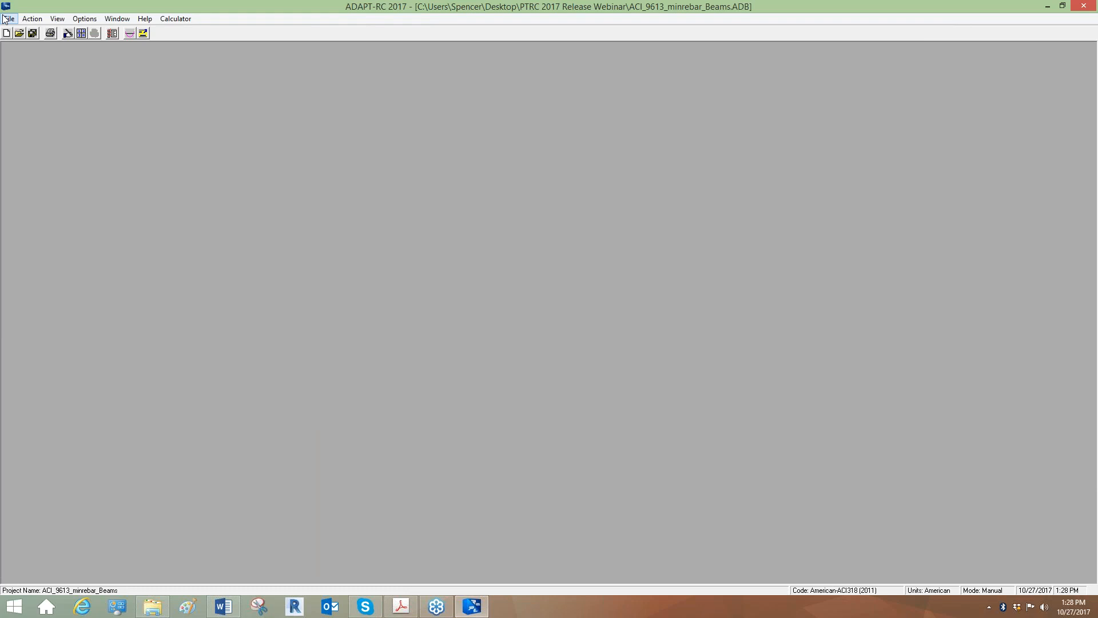
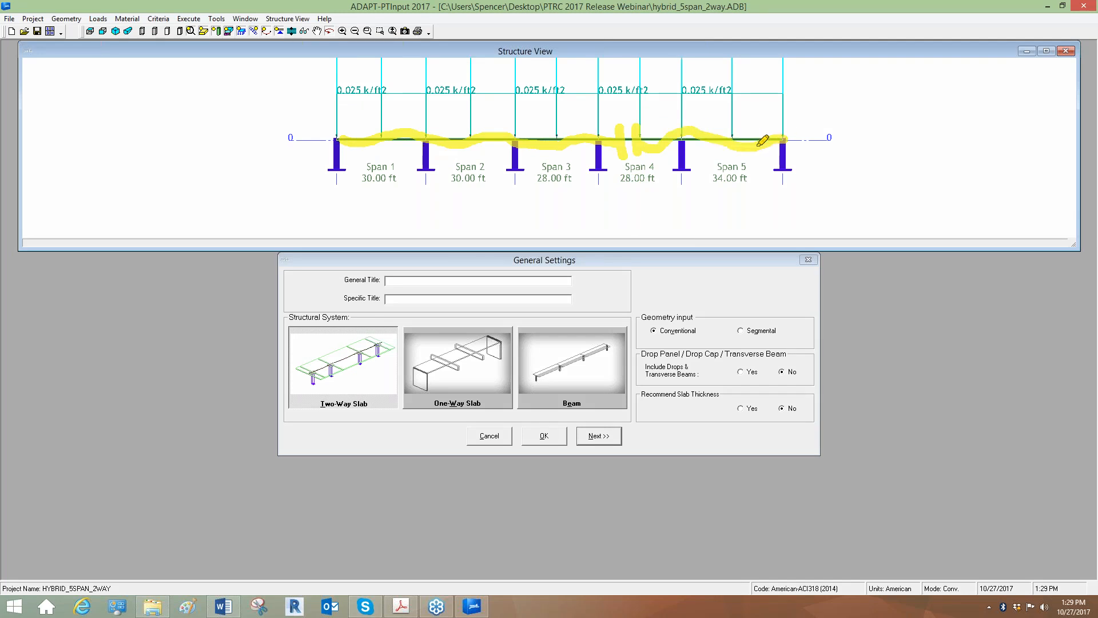
# Annotate the hybrid_5span_2way structure view with highlighter strokes along the tendon paths and letter the B and C tendons
pyautogui.moveTo(465, 165)
pyautogui.mouseDown()
pyautogui.moveTo(466, 189)
pyautogui.moveTo(475, 171)
pyautogui.moveTo(481, 186)
pyautogui.mouseUp()
pyautogui.moveTo(755, 168); pyautogui.dragTo(775, 194)
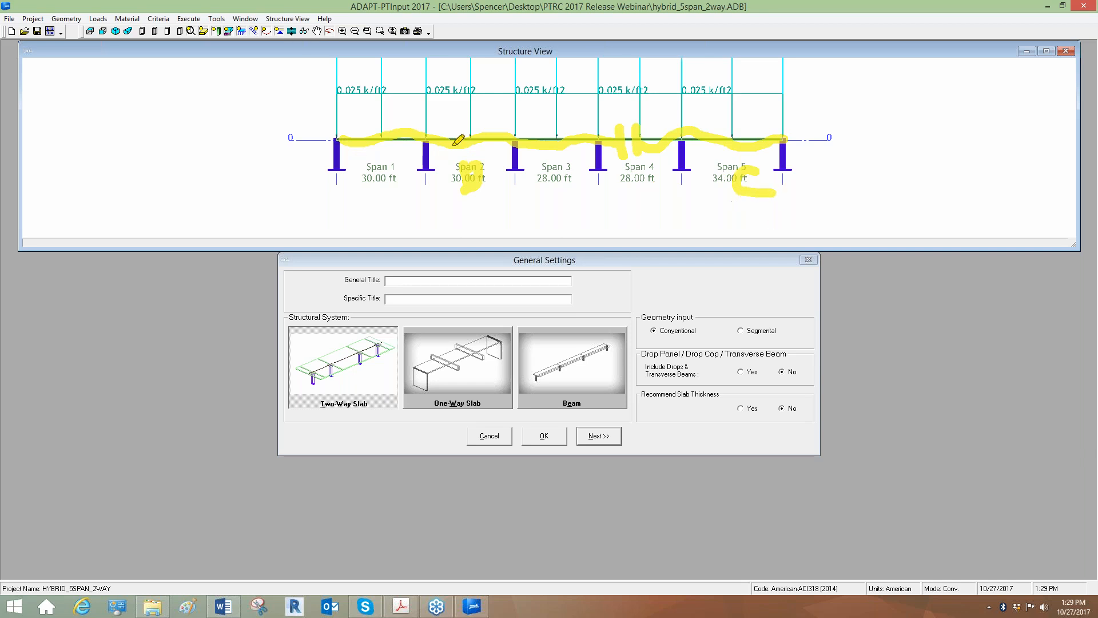
pyautogui.moveTo(338, 121); pyautogui.dragTo(779, 118)
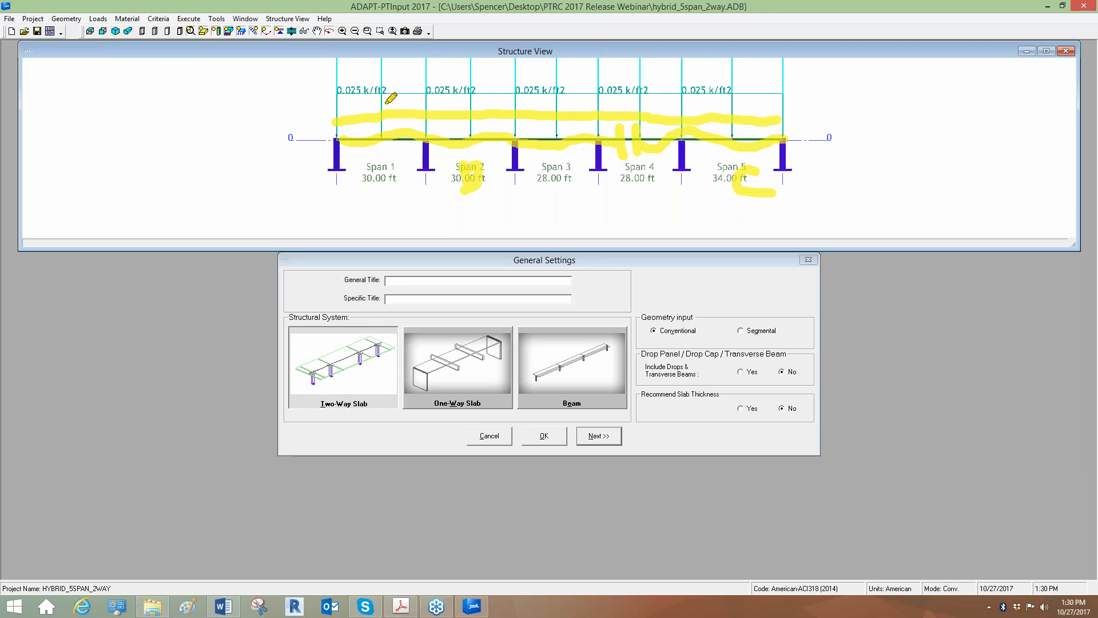
pyautogui.moveTo(343, 99); pyautogui.dragTo(337, 117)
pyautogui.moveTo(781, 81)
pyautogui.mouseDown()
pyautogui.moveTo(784, 94)
pyautogui.moveTo(803, 99)
pyautogui.moveTo(801, 83)
pyautogui.mouseUp()
pyautogui.moveTo(628, 112)
pyautogui.mouseDown()
pyautogui.moveTo(652, 84)
pyautogui.moveTo(699, 64)
pyautogui.moveTo(682, 73)
pyautogui.mouseUp()
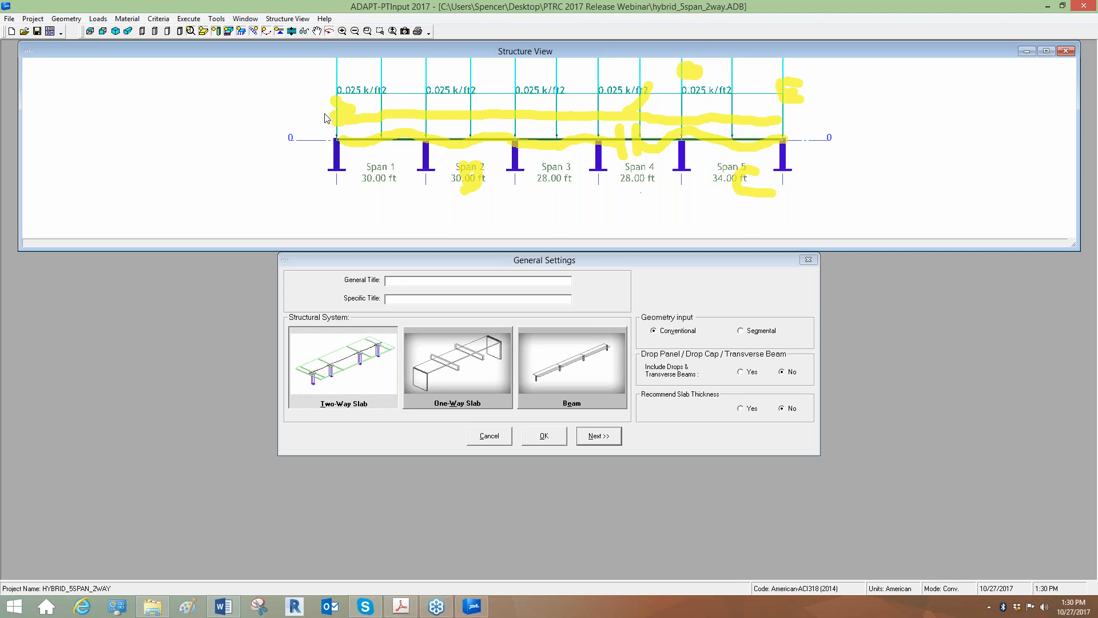
# Open PT Recycling for hybrid_5span_2way, clear the screen annotations, and recall and recycle the tendon forces
pyautogui.click(50, 32)
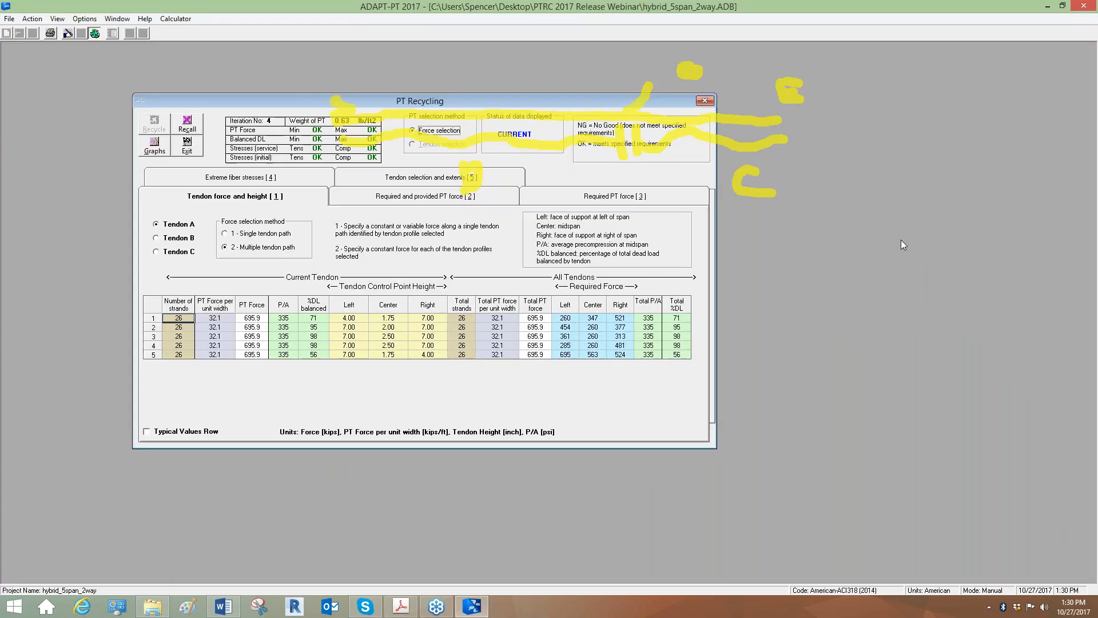
pyautogui.click(911, 238)
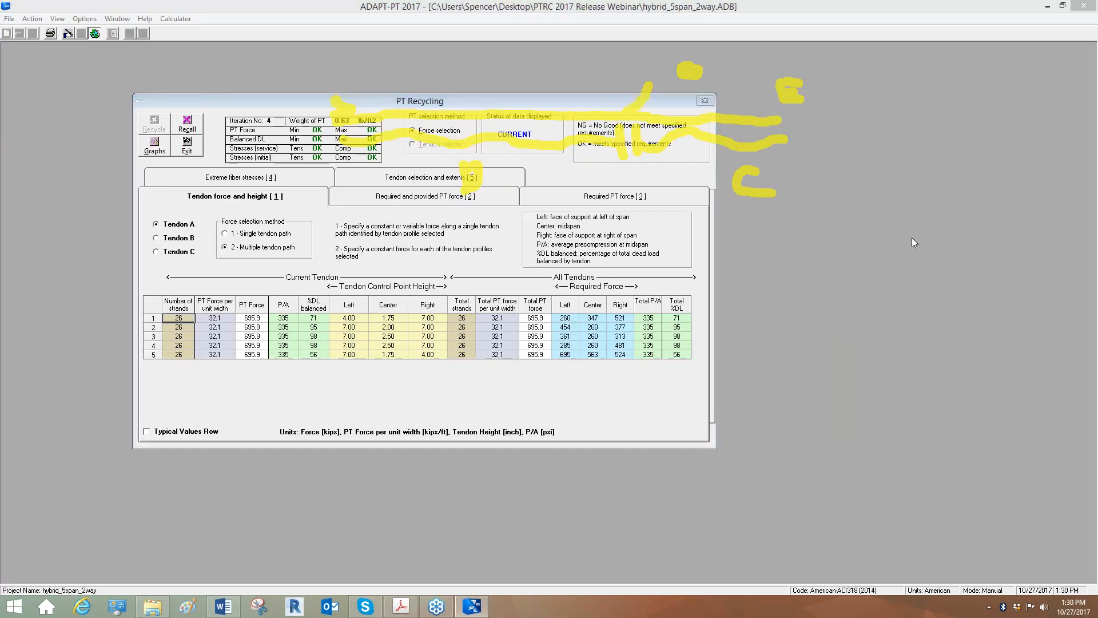
pyautogui.click(927, 302)
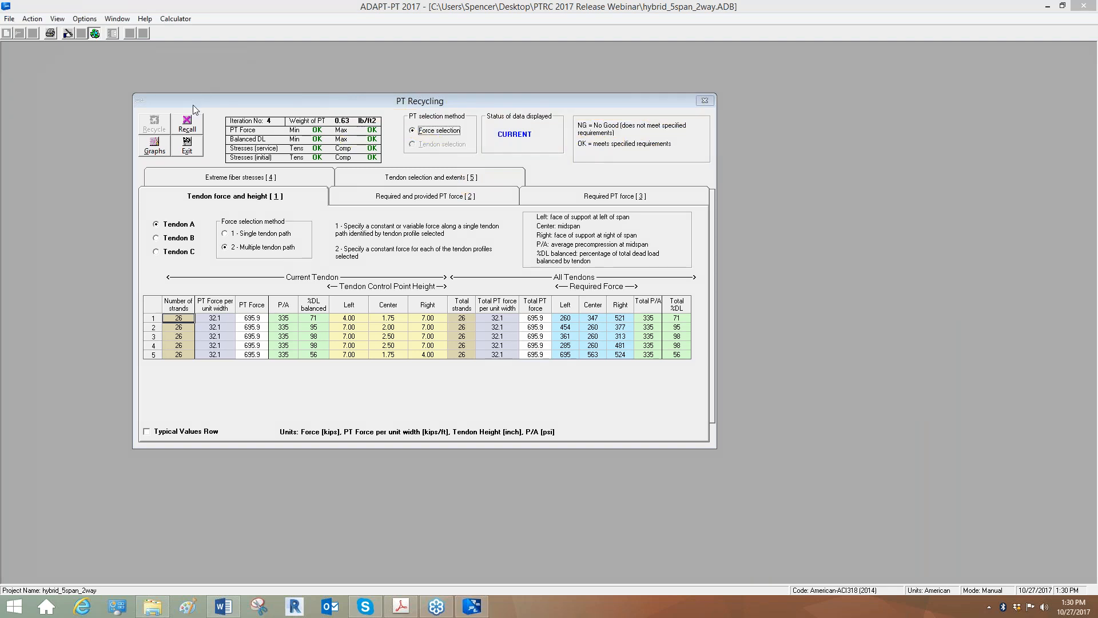
pyautogui.click(188, 123)
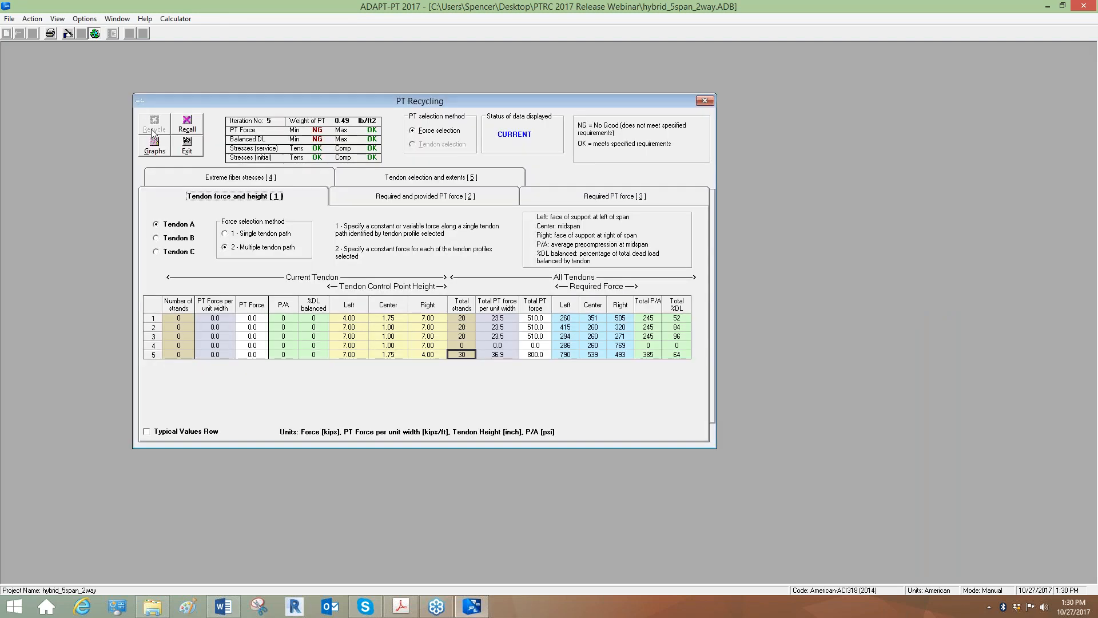
# Show the recycle graphs and examine the Tendon Height Diagram for all five spans at full size
pyautogui.click(155, 145)
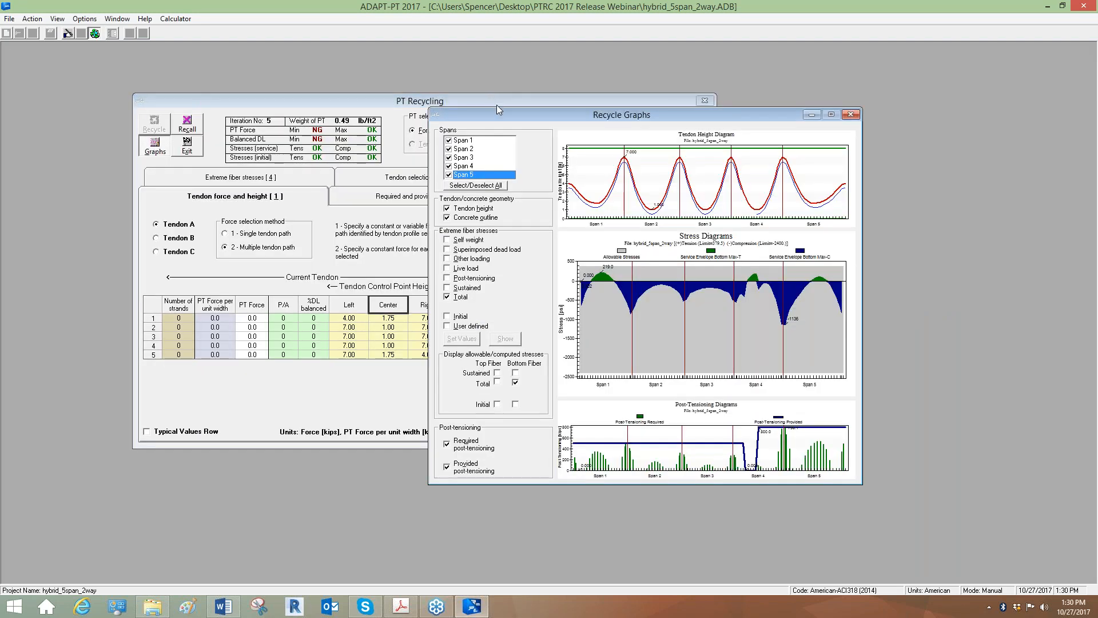
pyautogui.moveTo(496, 114); pyautogui.dragTo(353, 125)
pyautogui.rightClick(527, 182)
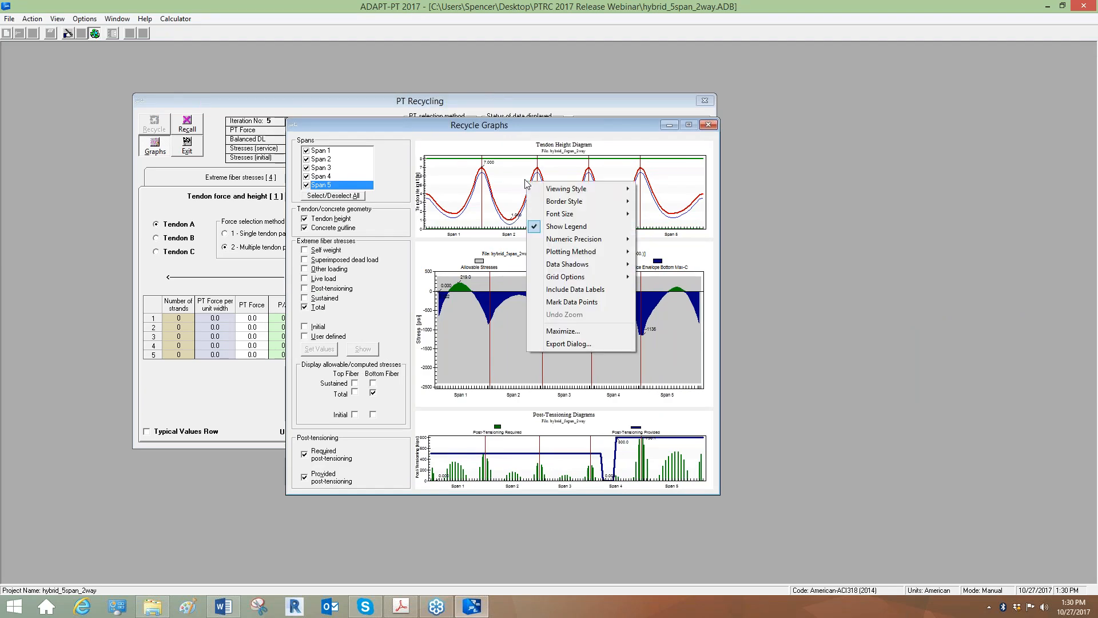
pyautogui.click(562, 331)
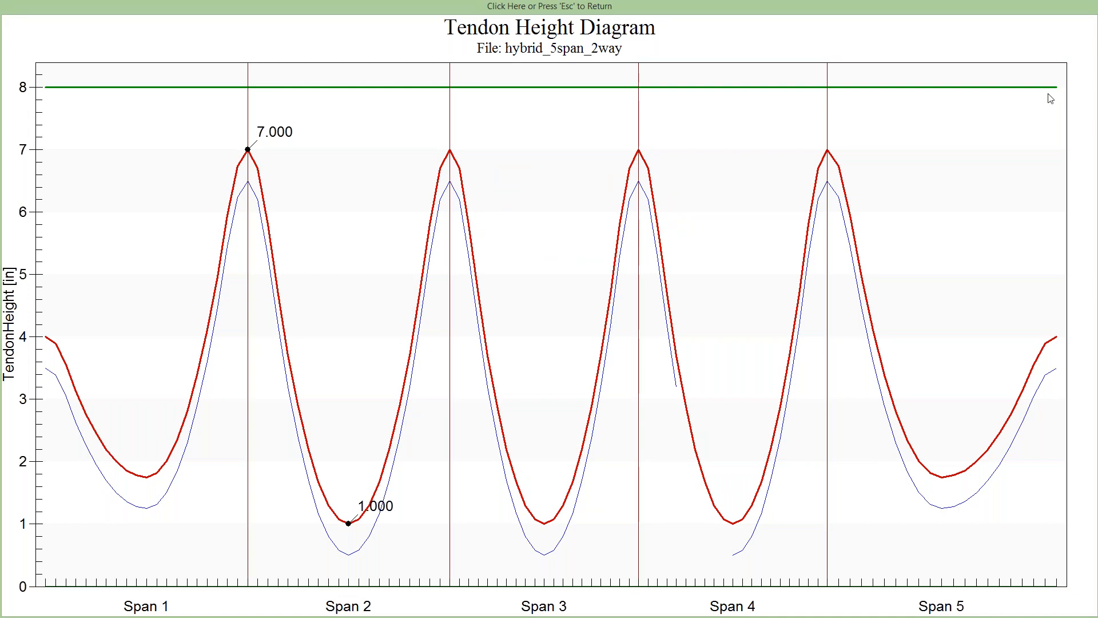
pyautogui.press('Escape')
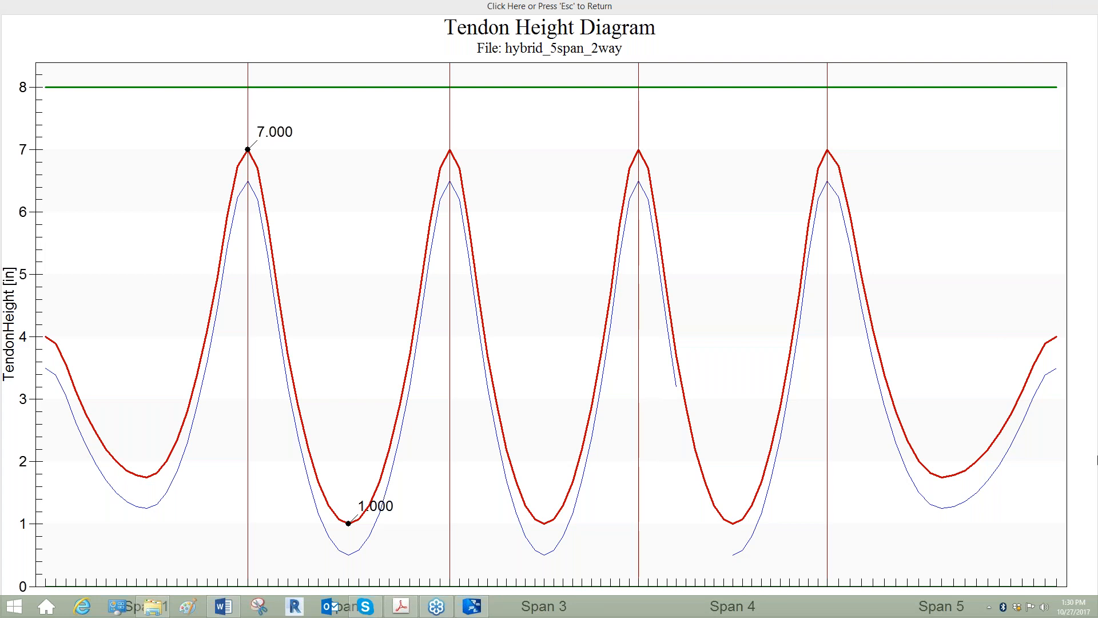
pyautogui.click(509, 99)
pyautogui.rightClick(522, 124)
pyautogui.click(725, 247)
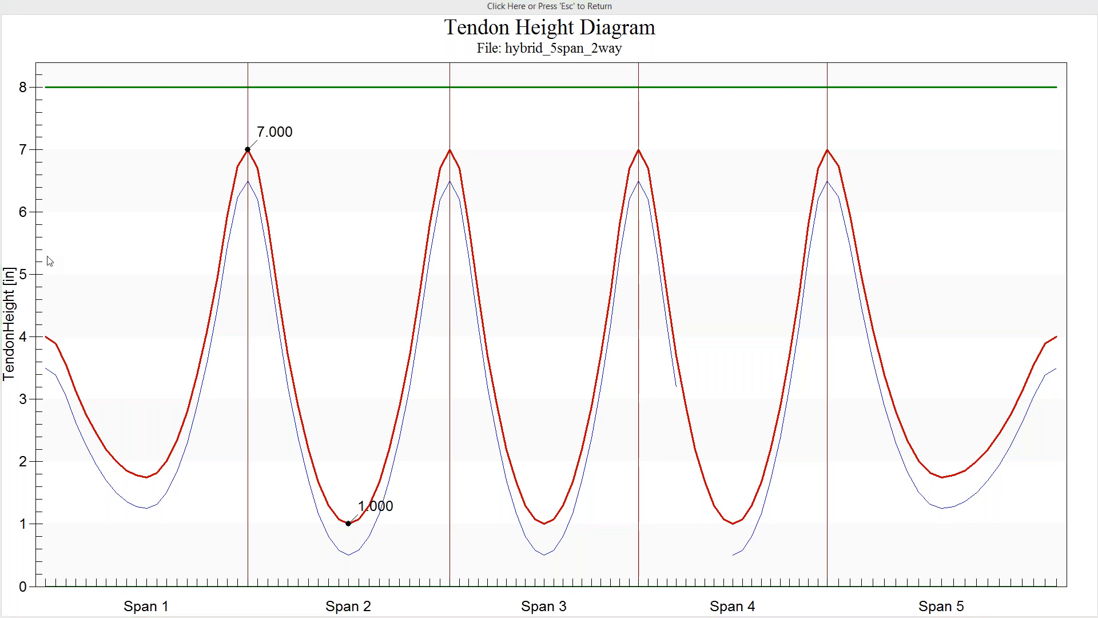
pyautogui.click(166, 144)
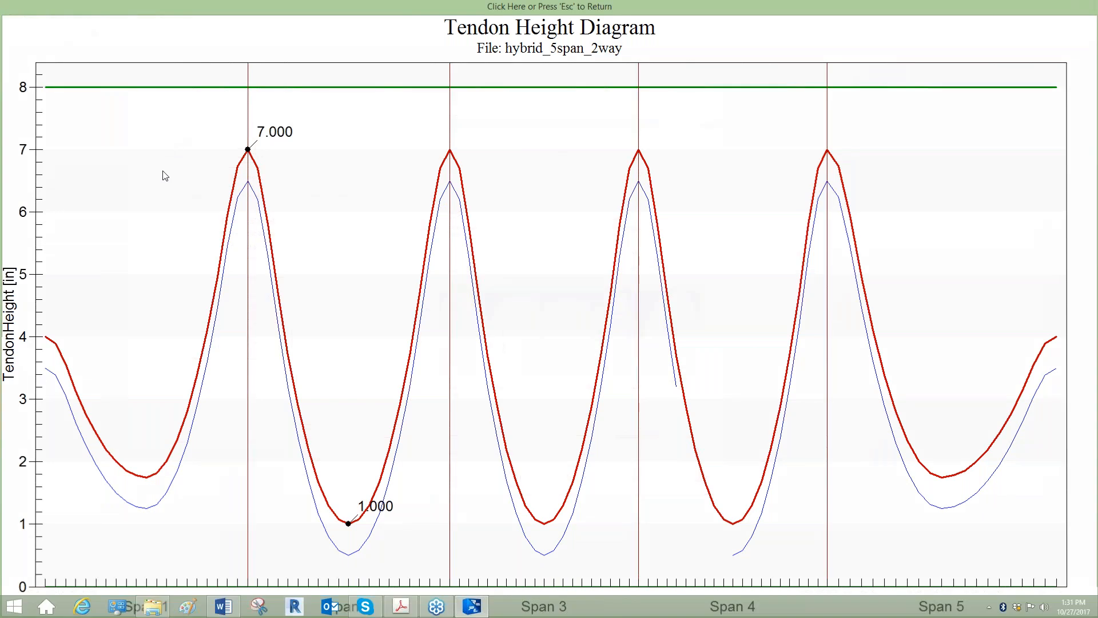
pyautogui.press('Escape')
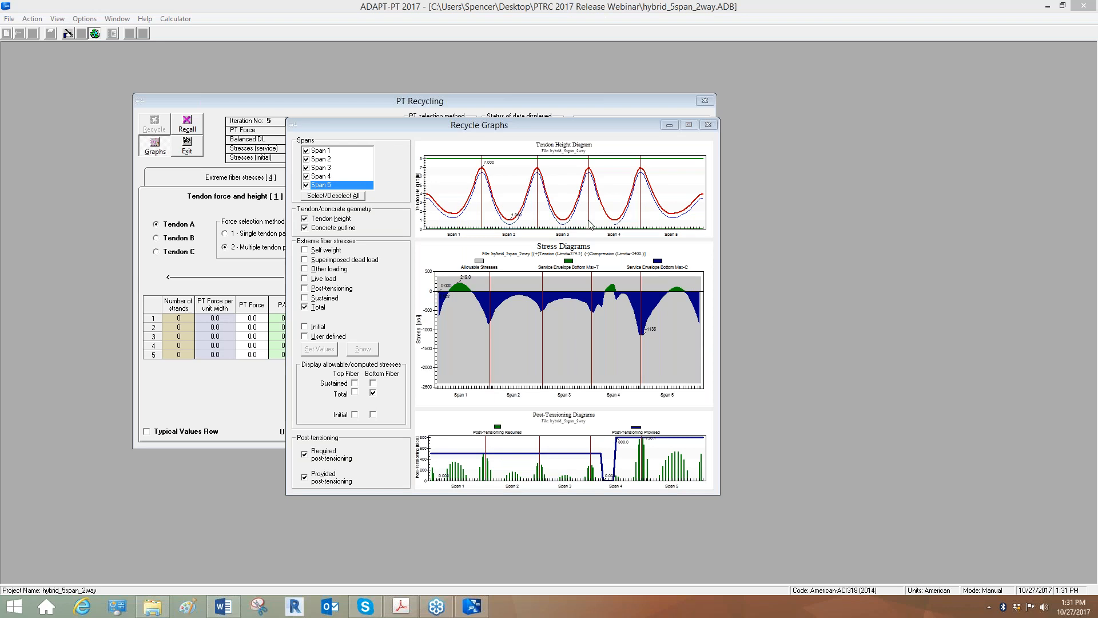
# Close the recycle graphs and show the strands, forces and control point heights of Tendon B
pyautogui.click(708, 124)
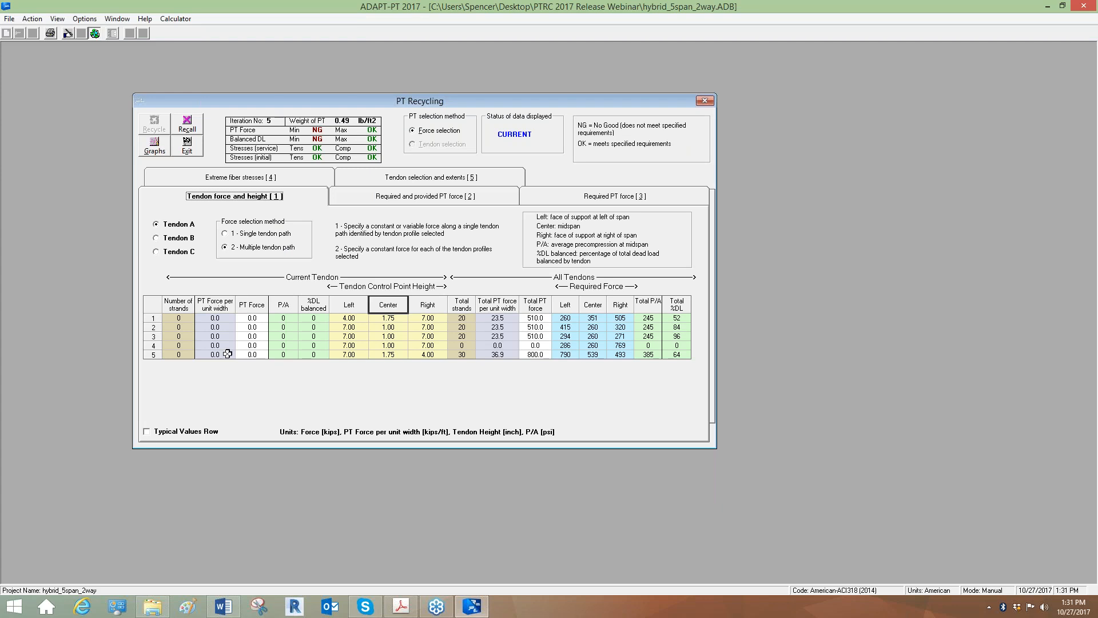
pyautogui.click(179, 239)
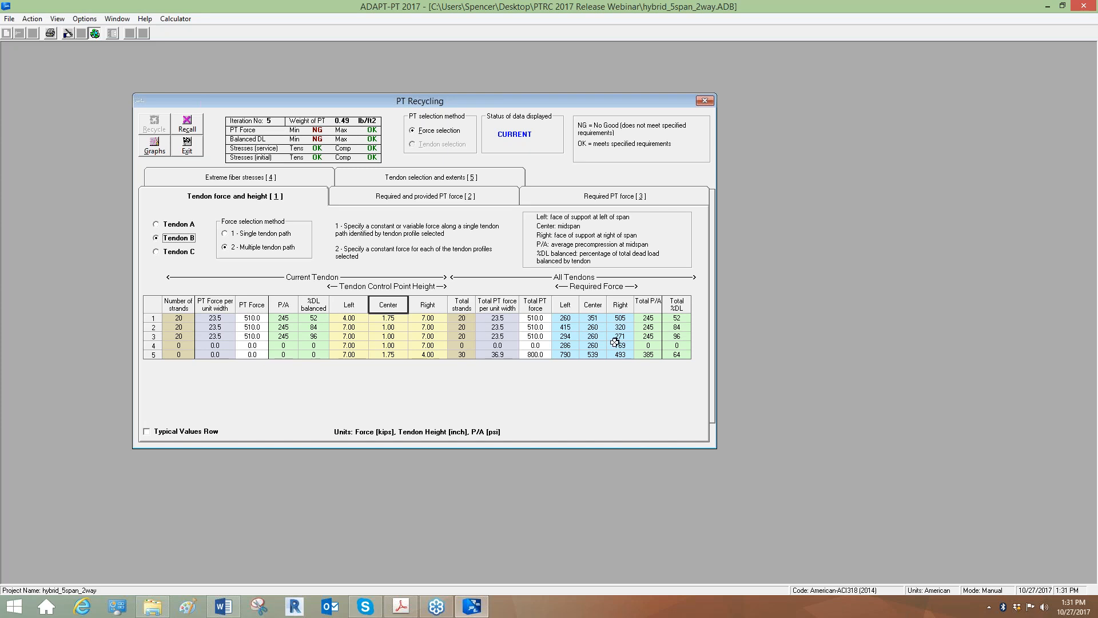
# Review Tendon C's strands, forces and control point heights, and check the end locations of all tendons in the tendon extents
pyautogui.click(168, 252)
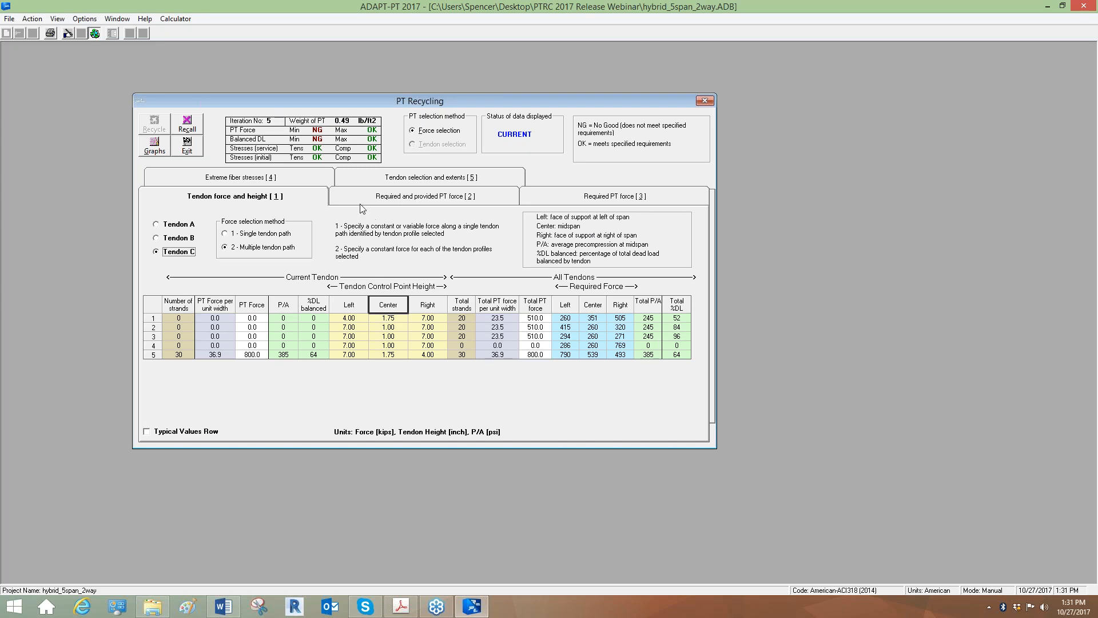
pyautogui.click(391, 182)
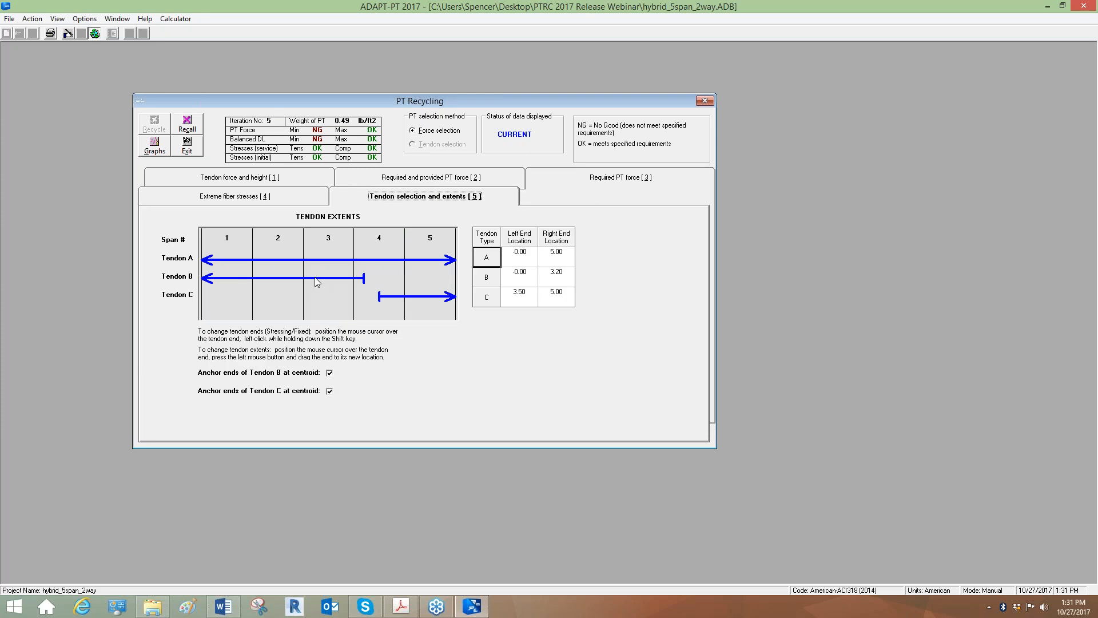
pyautogui.click(539, 283)
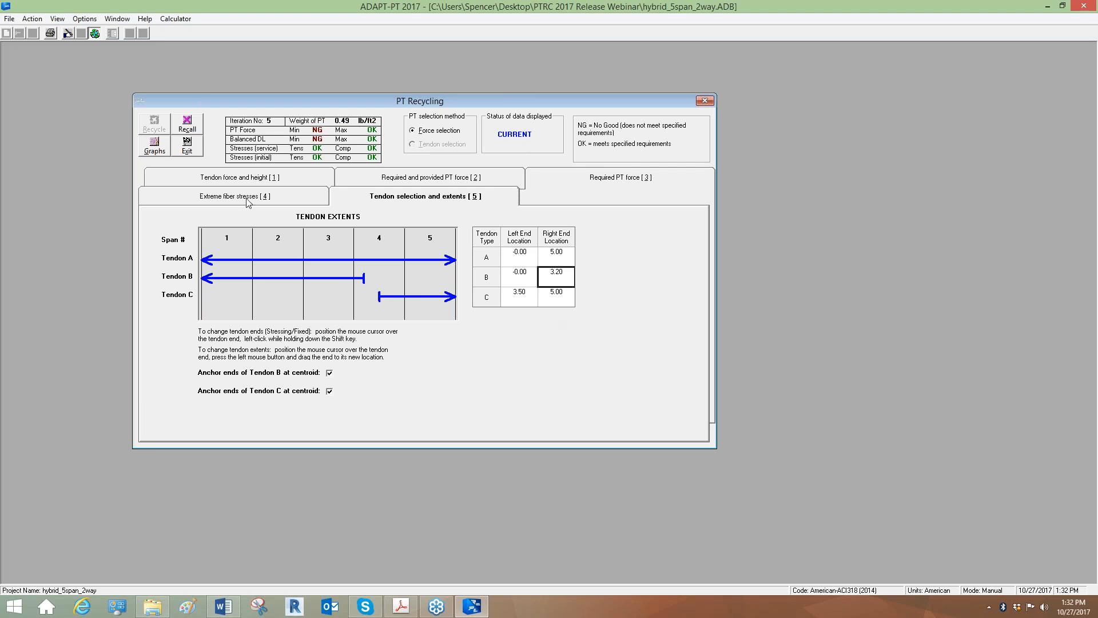
pyautogui.click(252, 184)
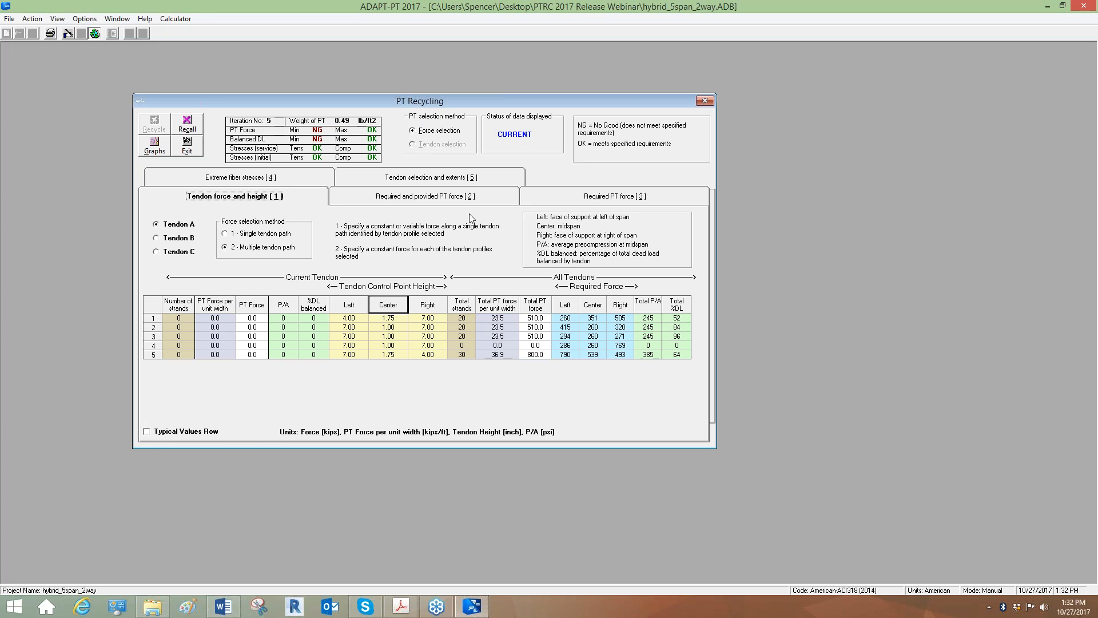
# Show the recycle graphs with total stresses for the top fiber and examine the Stress Diagrams at full size
pyautogui.click(149, 144)
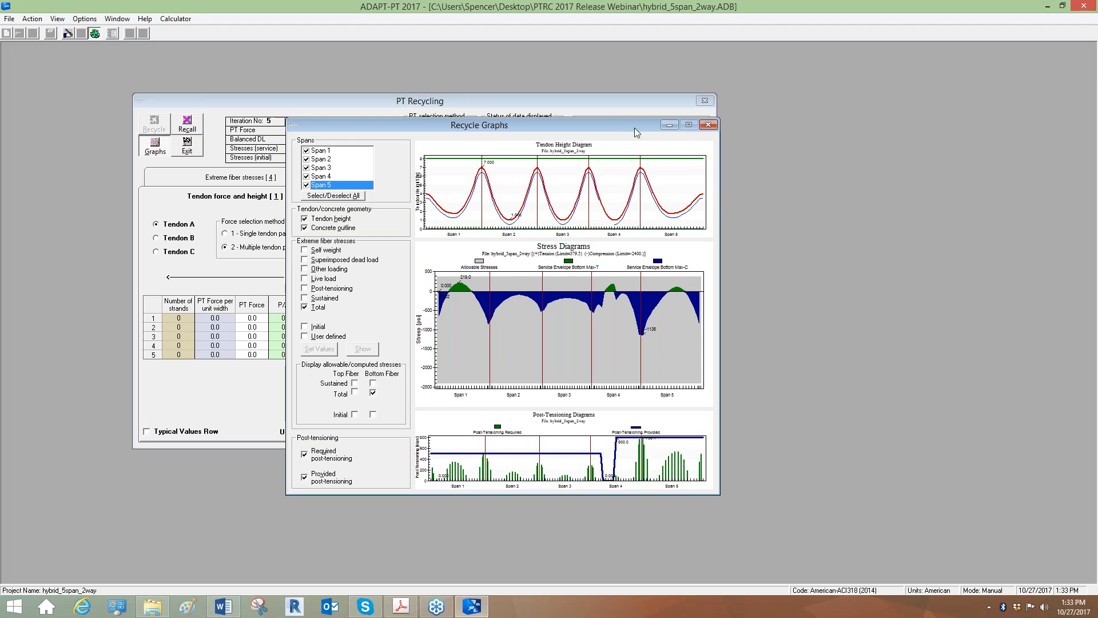
pyautogui.click(708, 125)
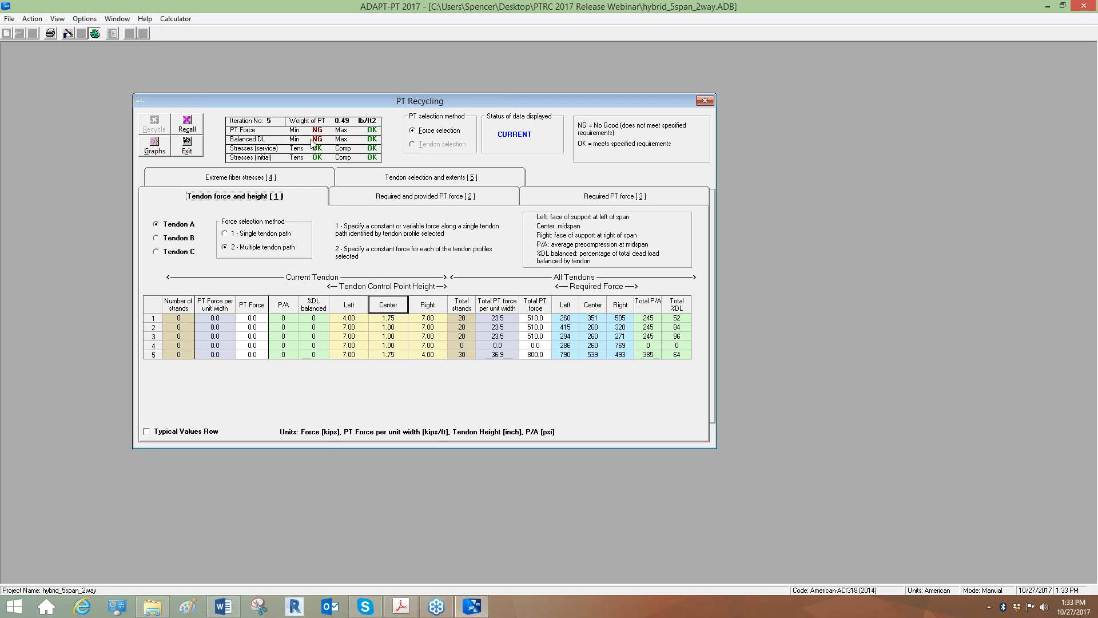
pyautogui.click(155, 146)
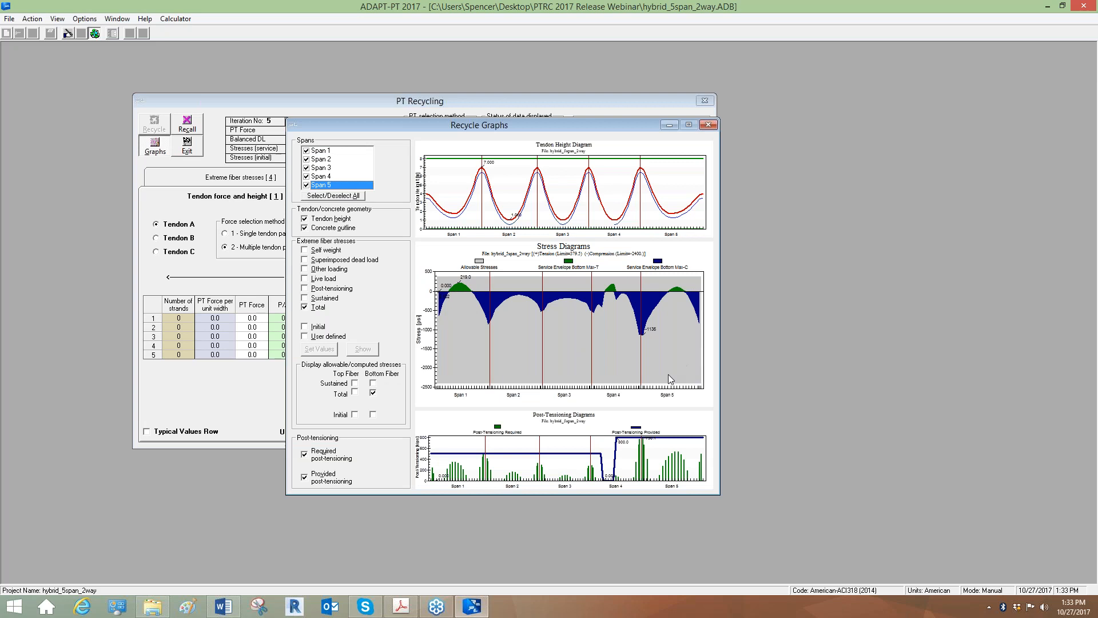
pyautogui.click(355, 393)
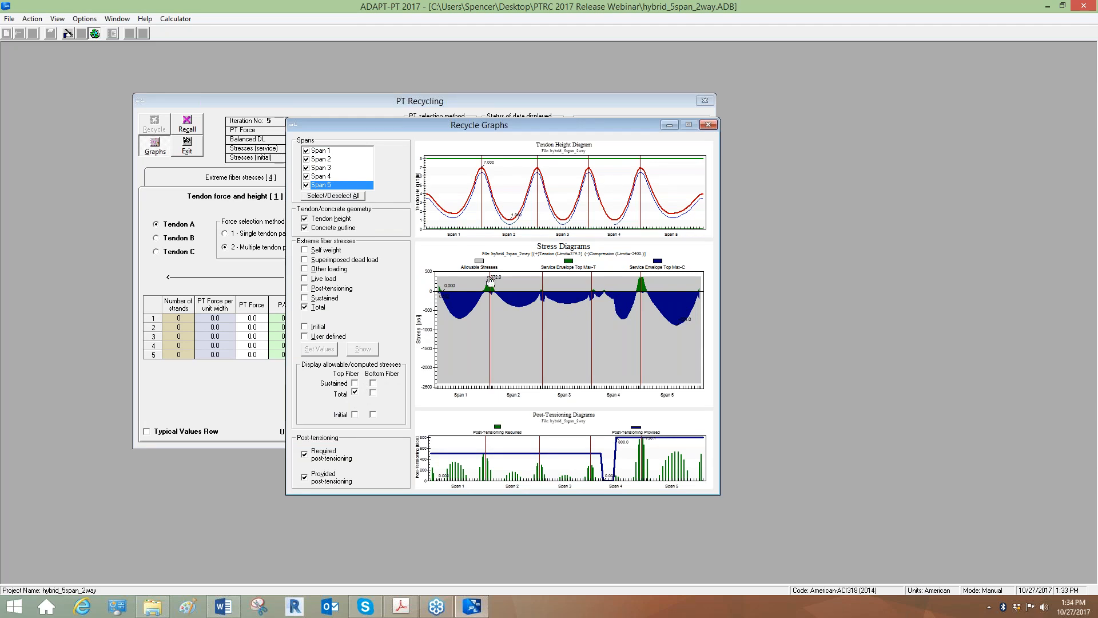
pyautogui.rightClick(576, 292)
pyautogui.click(608, 439)
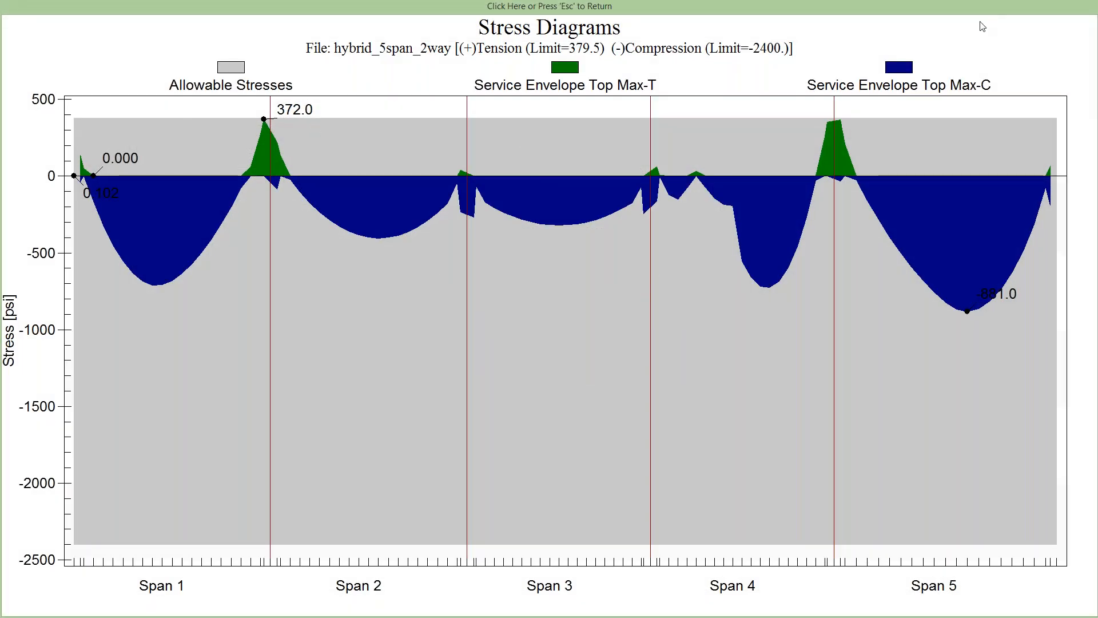
pyautogui.press('Escape')
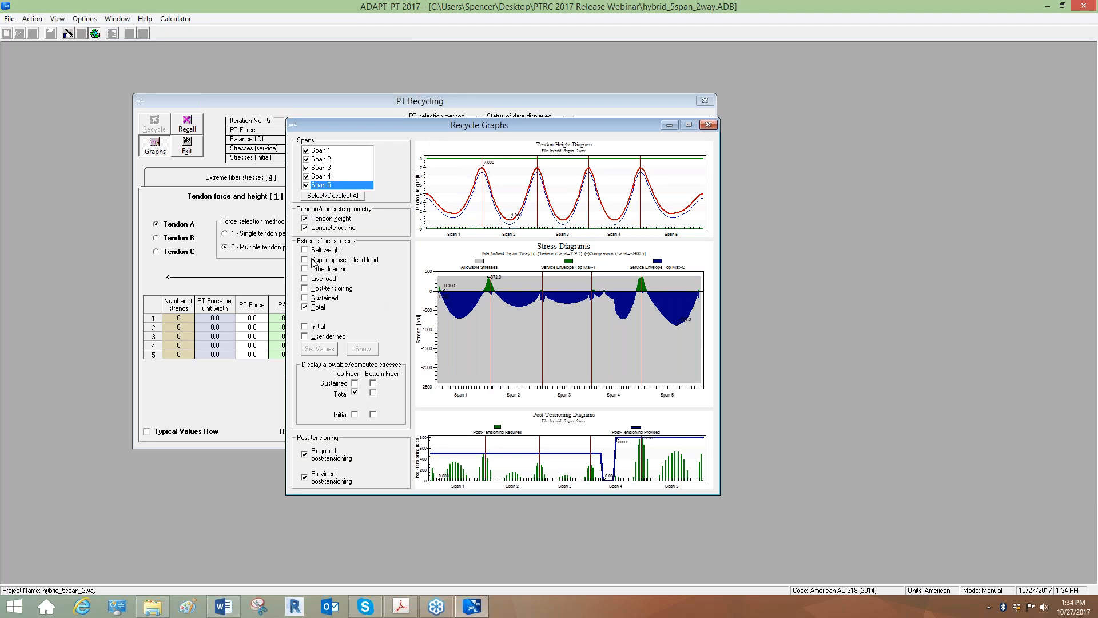
pyautogui.click(708, 125)
pyautogui.click(649, 346)
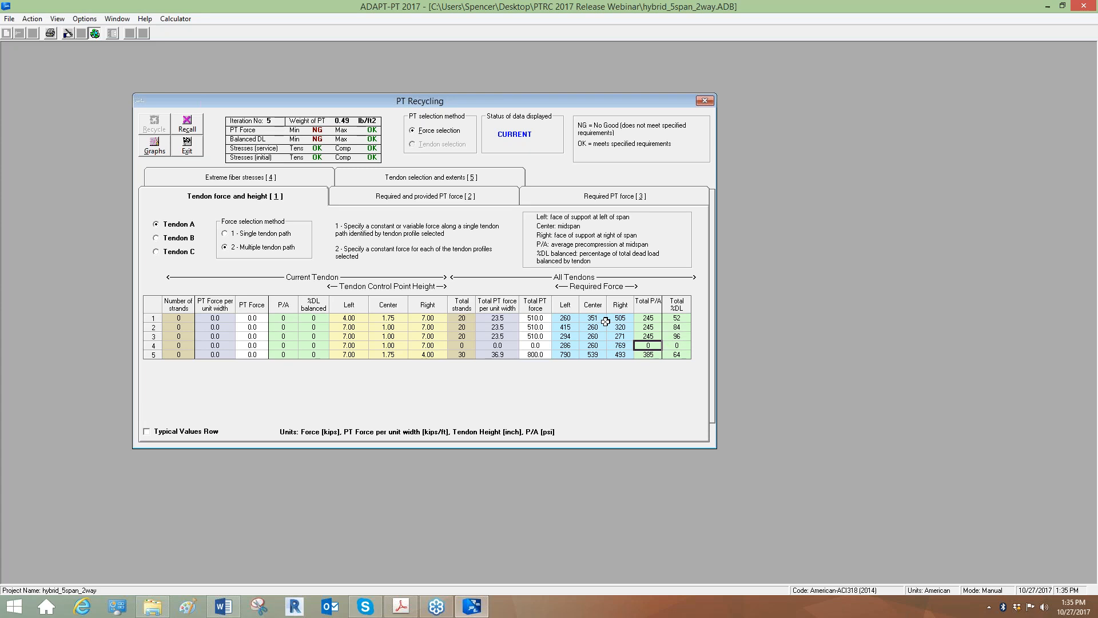
# Exit PT Recycling and open the graphical summary report of hybrid_5span_2way in ADAPT-BuilderSum
pyautogui.click(187, 146)
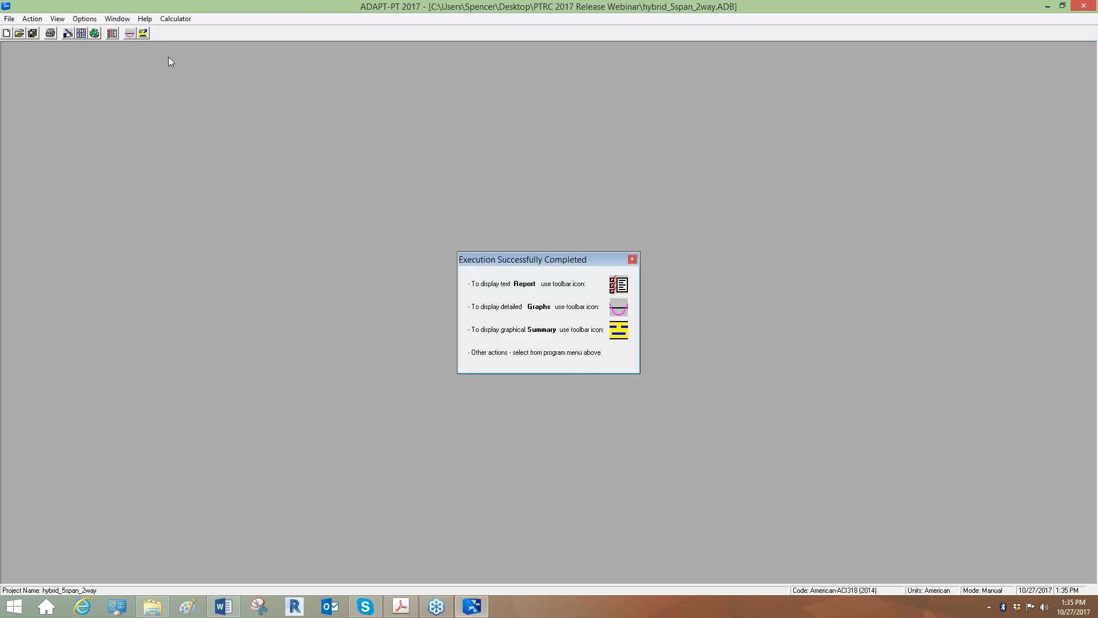
pyautogui.click(143, 33)
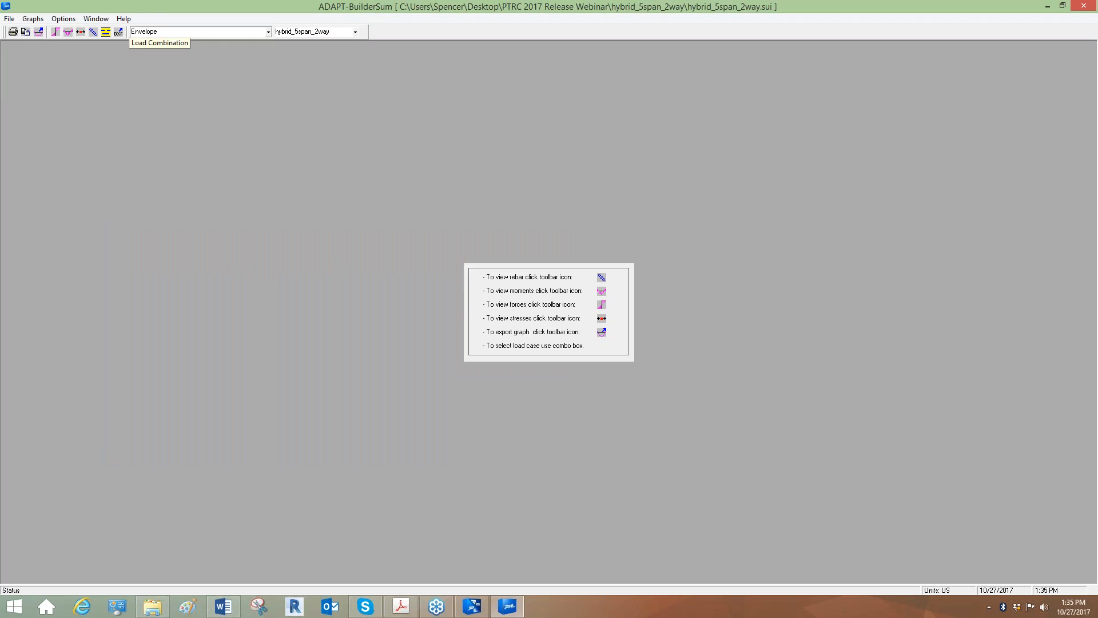
pyautogui.click(105, 32)
# Examine the tendon profile, top and bottom rebar, and required and provided bars around span 4 in the Envelope summary
pyautogui.scroll(-3, 353, 316)
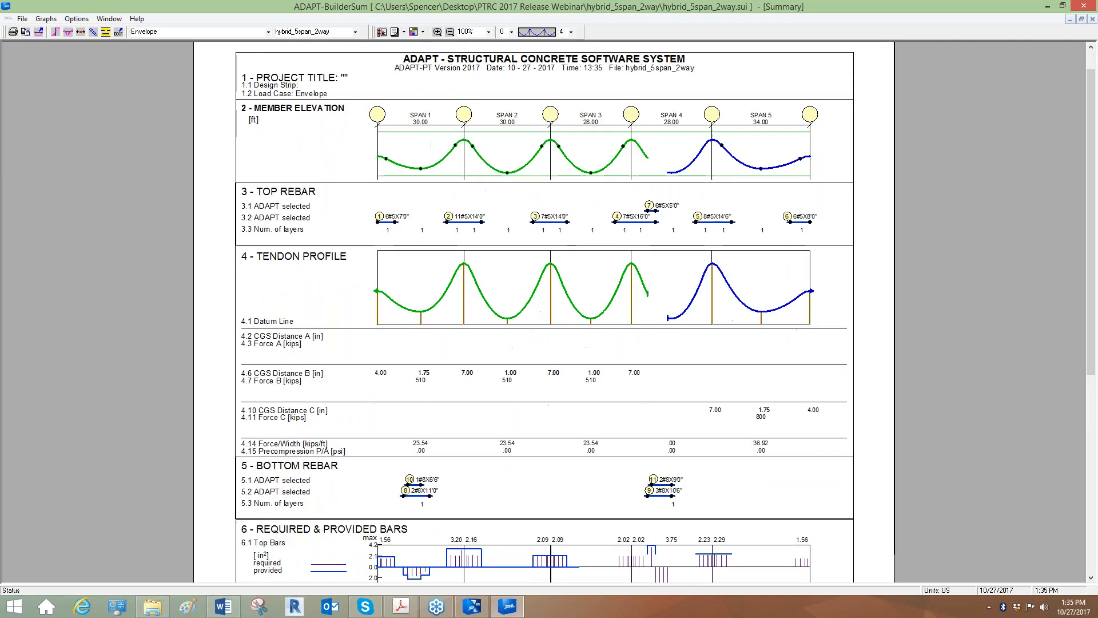
pyautogui.scroll(1, 353, 317)
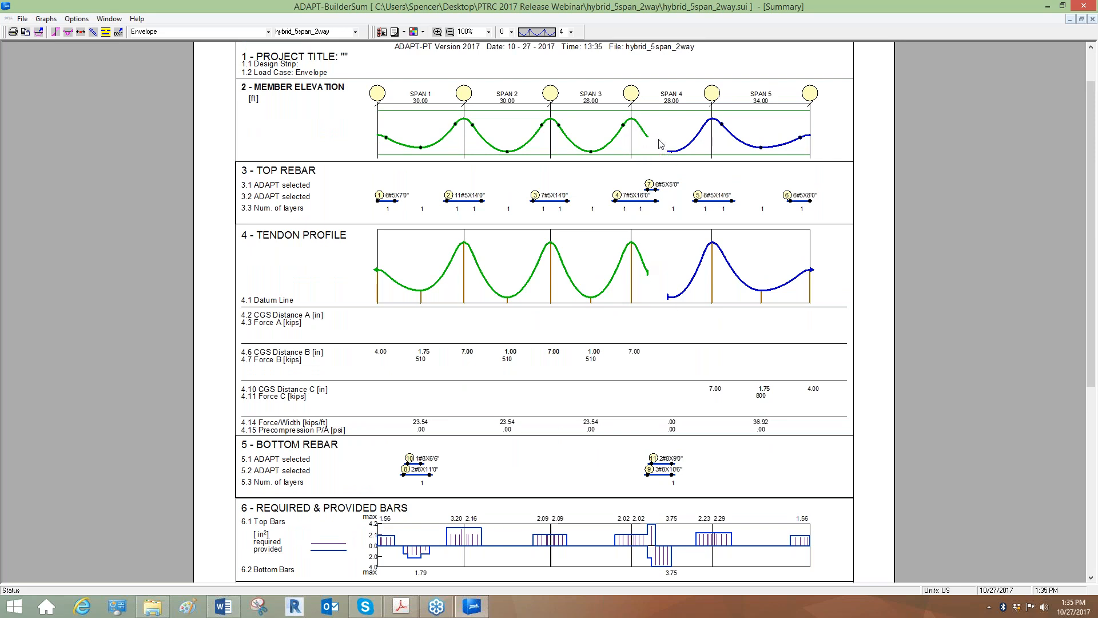
pyautogui.scroll(-1, 689, 561)
pyautogui.scroll(-1, 685, 517)
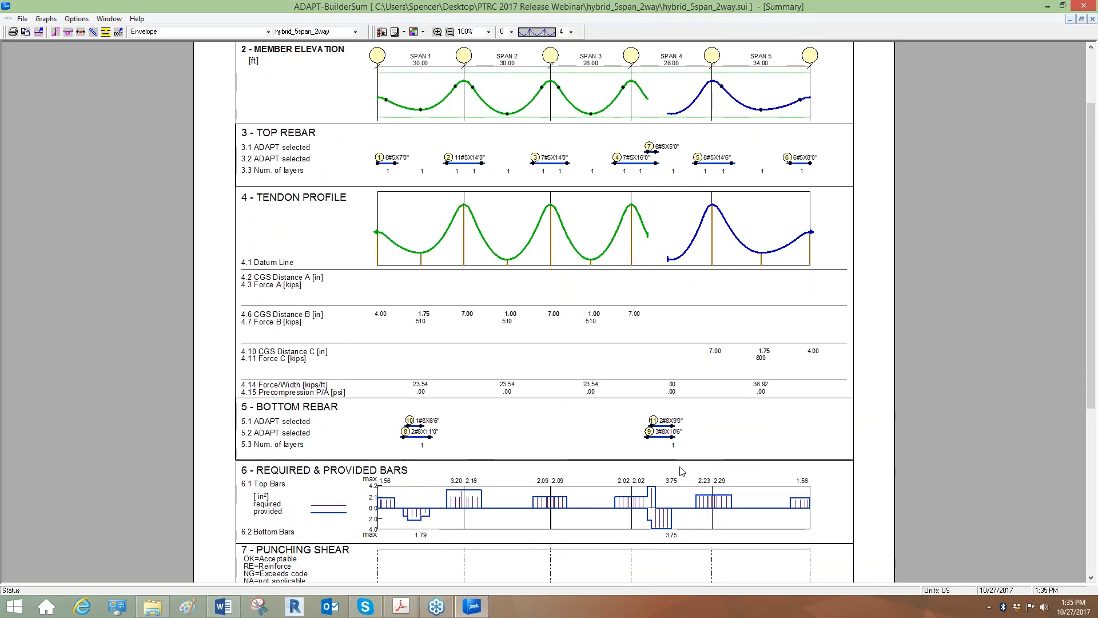
pyautogui.moveTo(649, 434); pyautogui.dragTo(640, 363)
pyautogui.moveTo(648, 161); pyautogui.dragTo(644, 202)
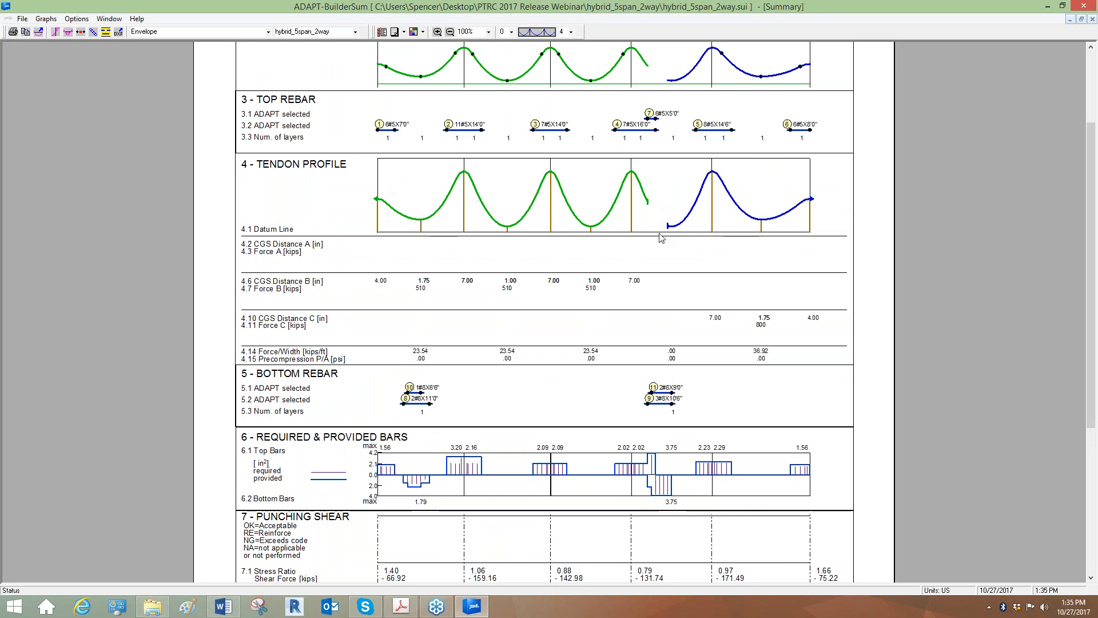
pyautogui.scroll(1, 644, 176)
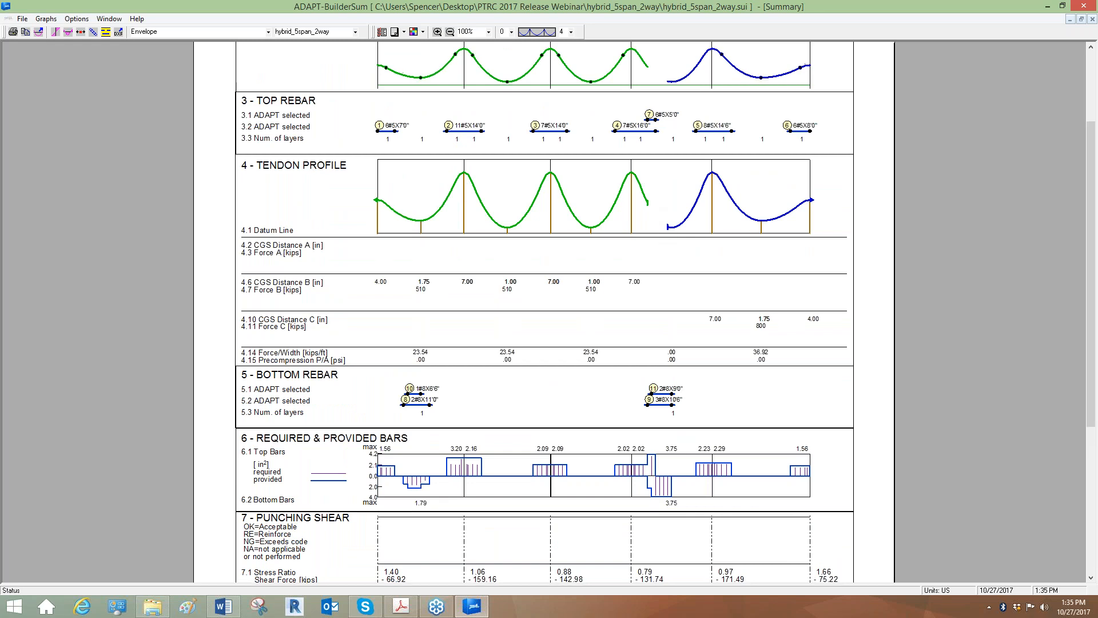
pyautogui.scroll(1, 647, 232)
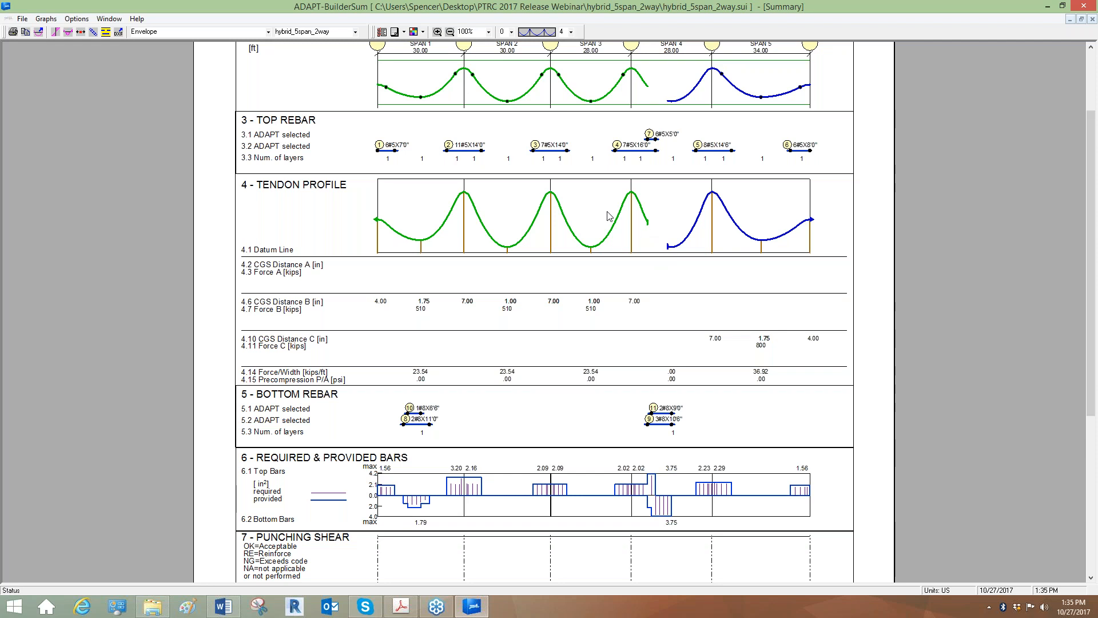
pyautogui.moveTo(580, 206); pyautogui.dragTo(579, 224)
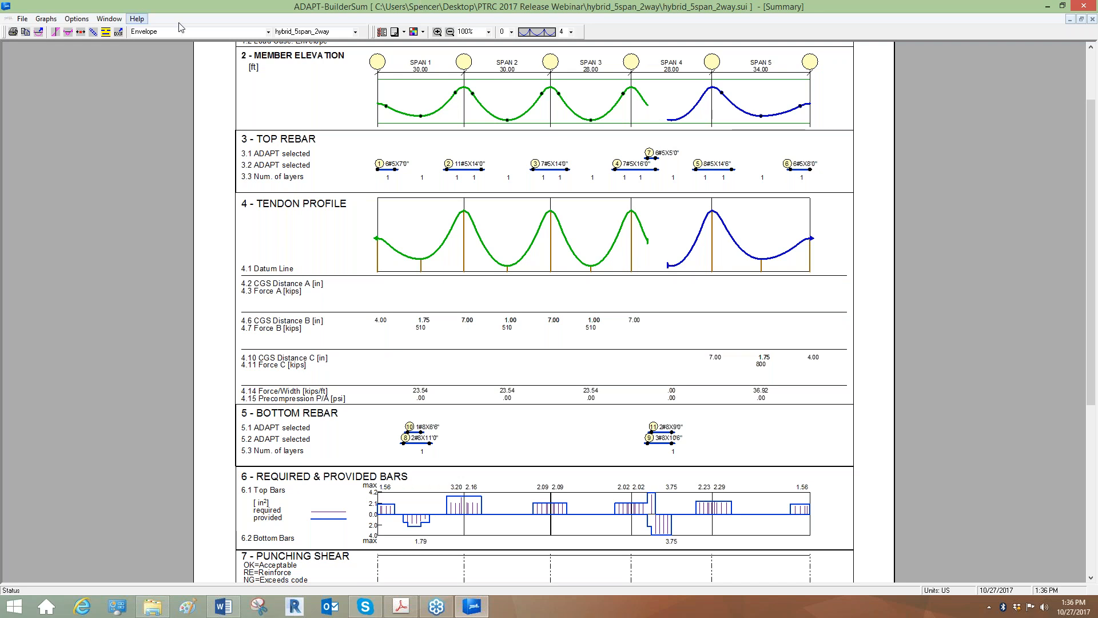
# Switch the summary's load combination to SERVICE_2_Max_LL and check its required and provided bars
pyautogui.click(268, 32)
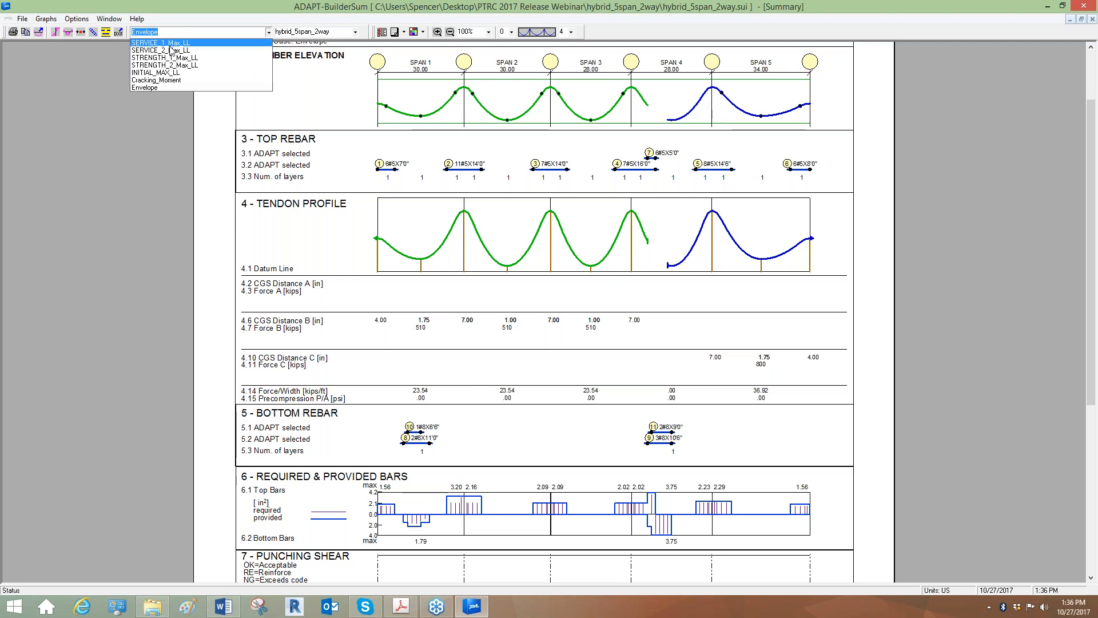
pyautogui.click(165, 47)
pyautogui.scroll(-5, 669, 514)
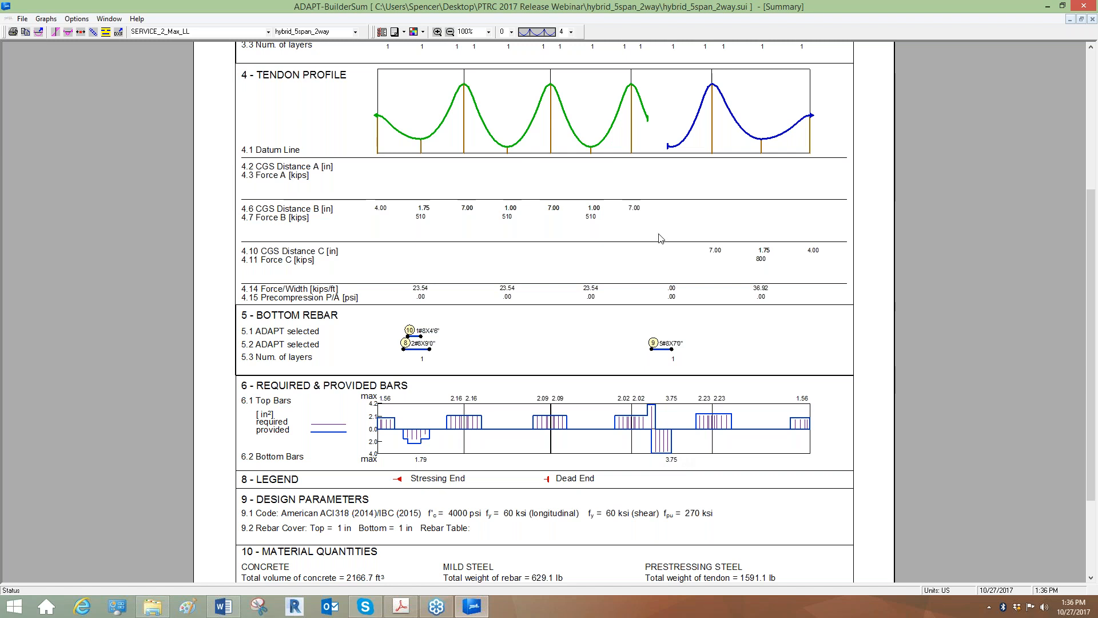
pyautogui.scroll(1, 658, 218)
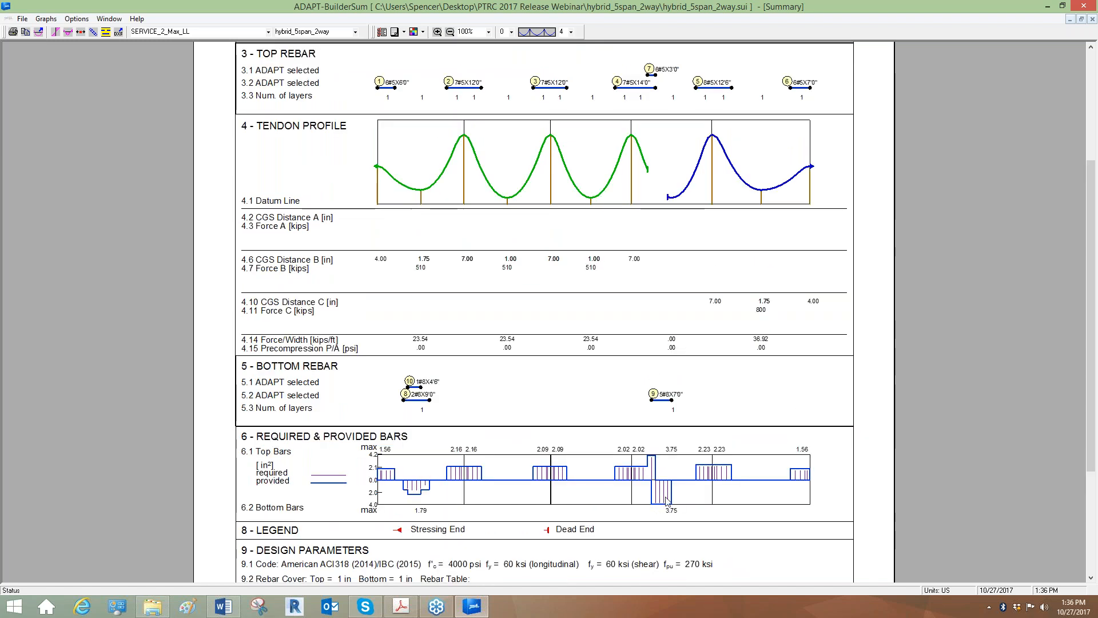
# Examine the Rebar Diagrams for SERVICE_2_Max_LL at full size, and close the rebar and summary windows
pyautogui.click(93, 31)
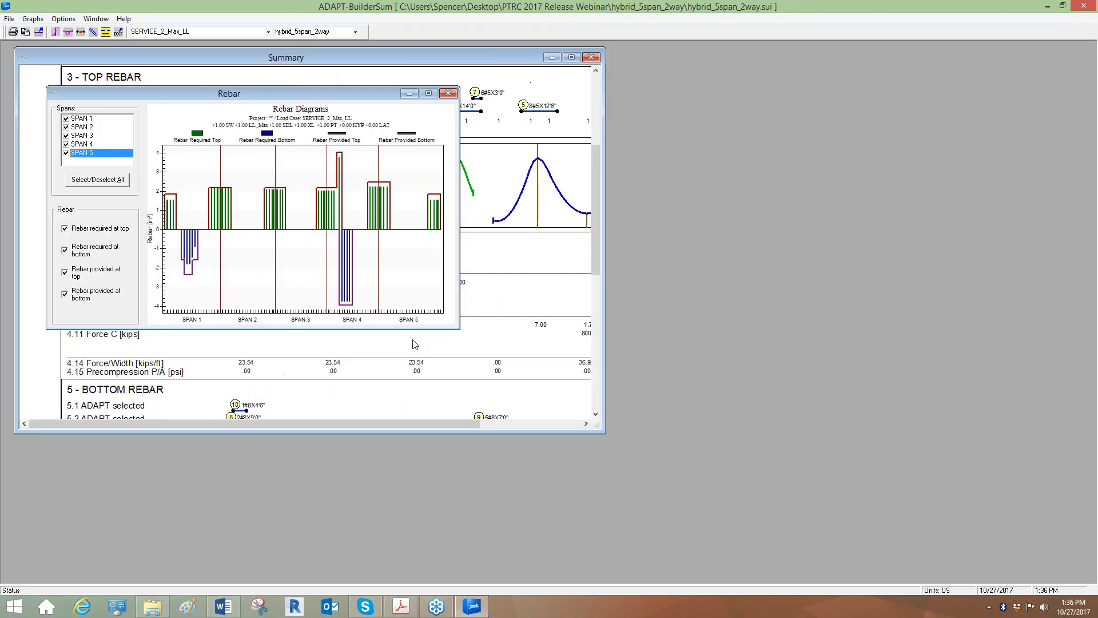
pyautogui.rightClick(368, 265)
pyautogui.click(394, 417)
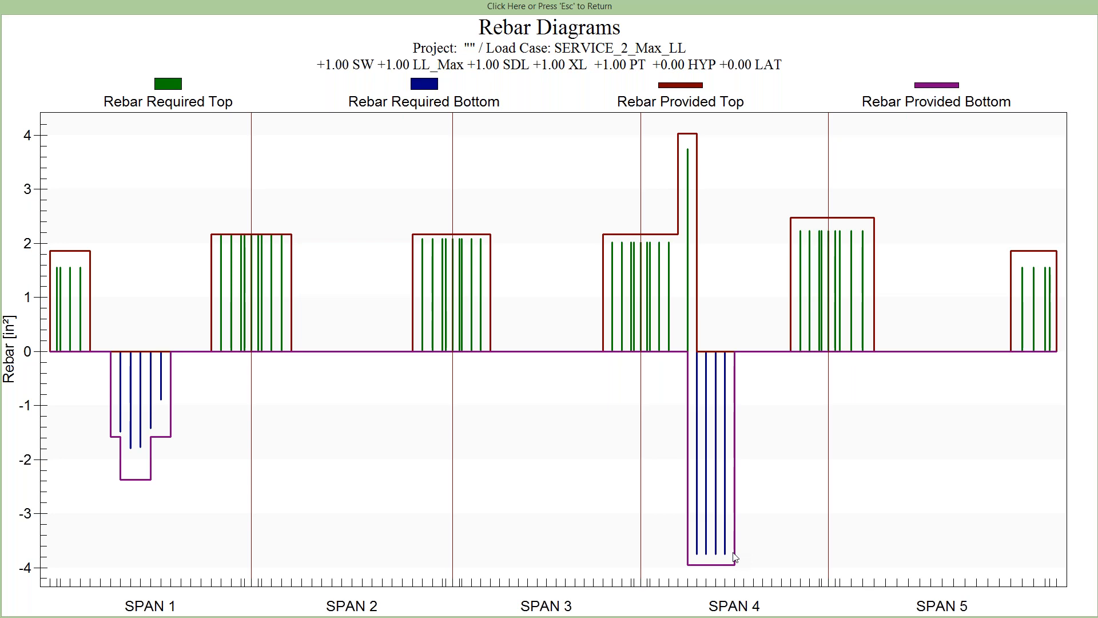
pyautogui.press('Escape')
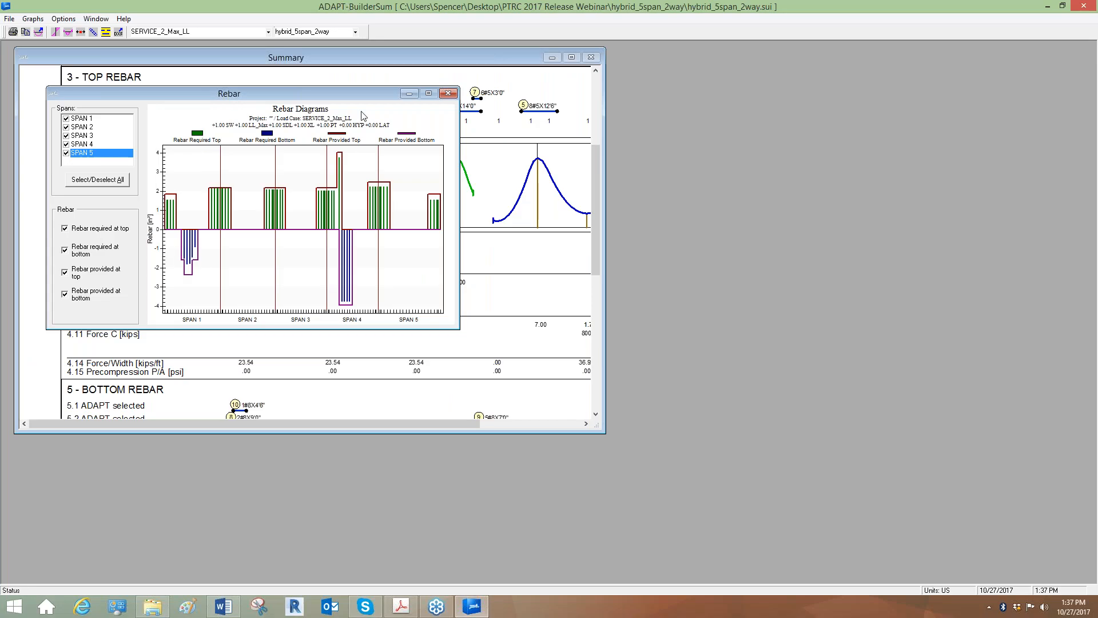
pyautogui.click(448, 94)
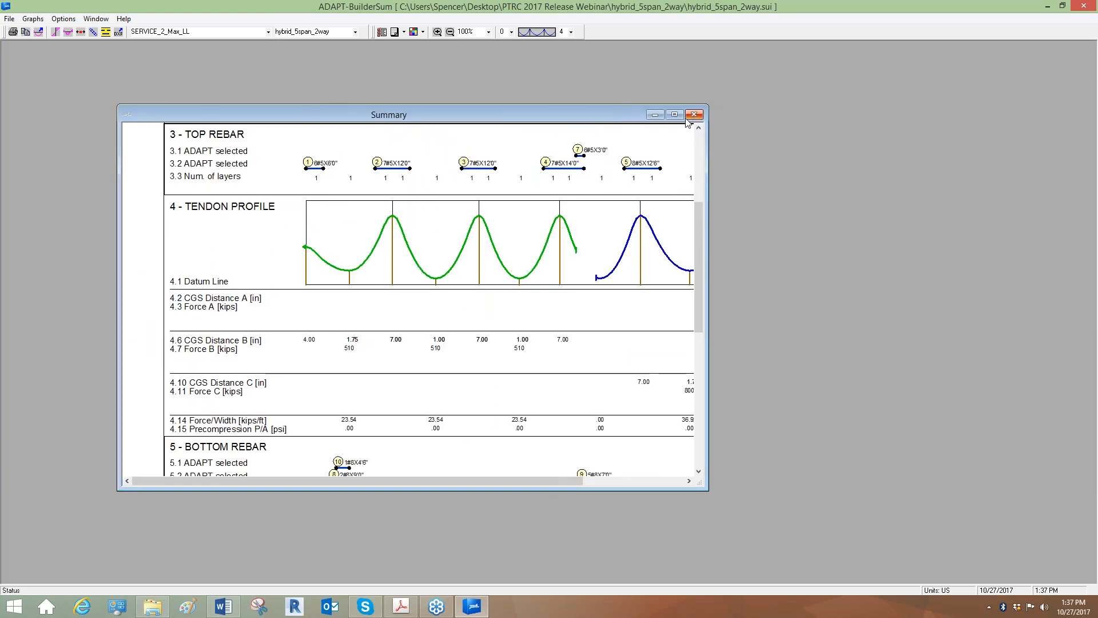
pyautogui.click(694, 116)
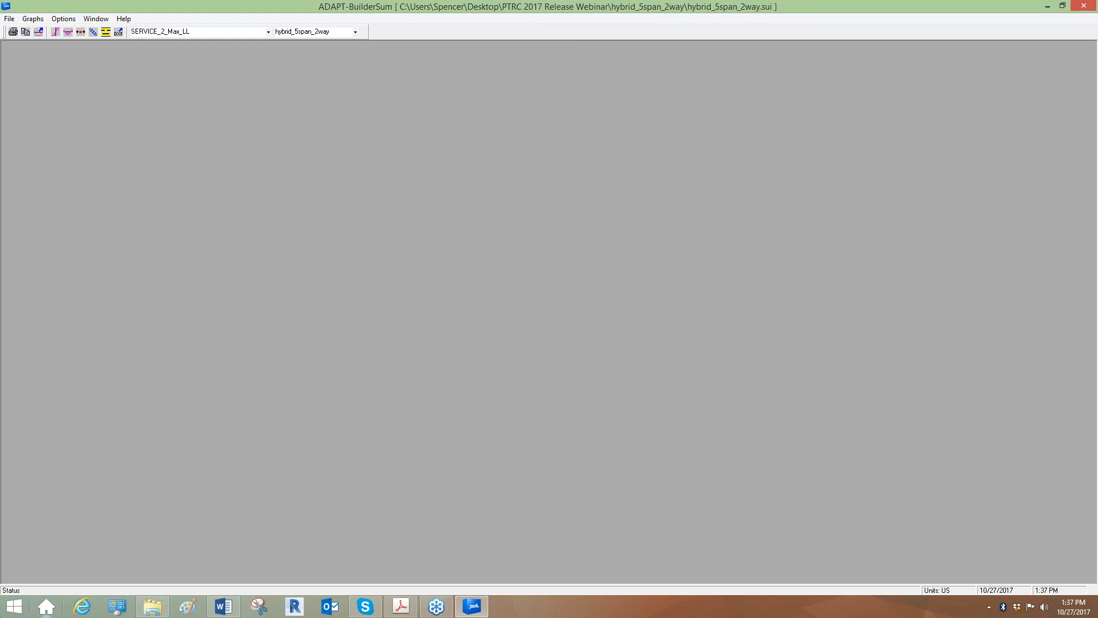
# Switch to File Explorer and open LOG_PT_RC2017.txt from the ADAPT-PTRC 2017 folder under C:\Program Files (x86)\ADAPT
pyautogui.click(152, 606)
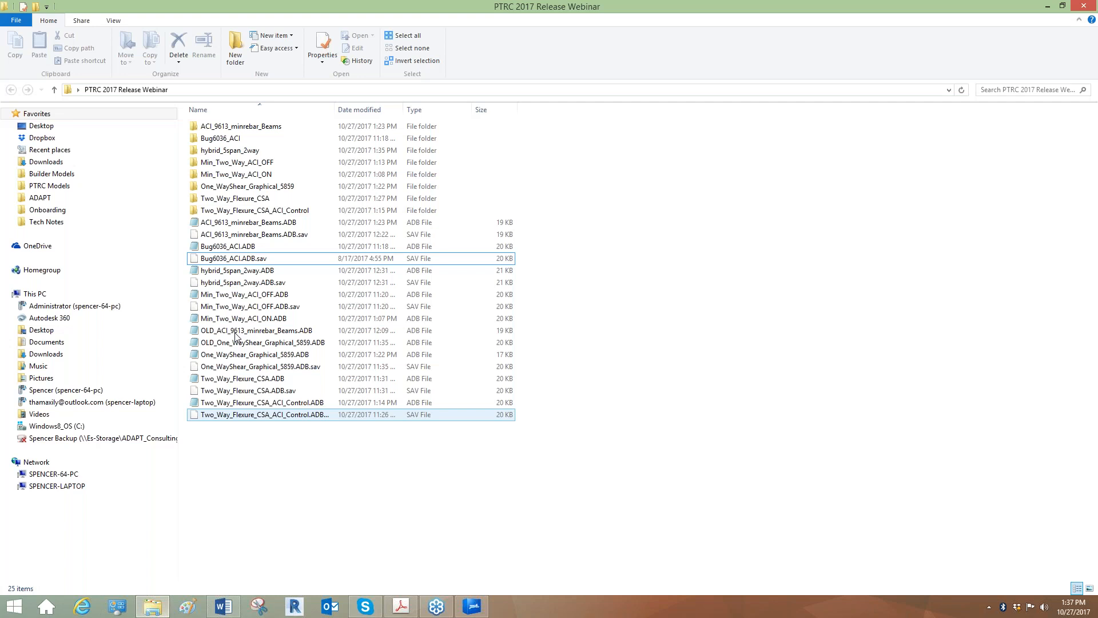
pyautogui.click(56, 426)
pyautogui.doubleClick(249, 223)
pyautogui.doubleClick(211, 126)
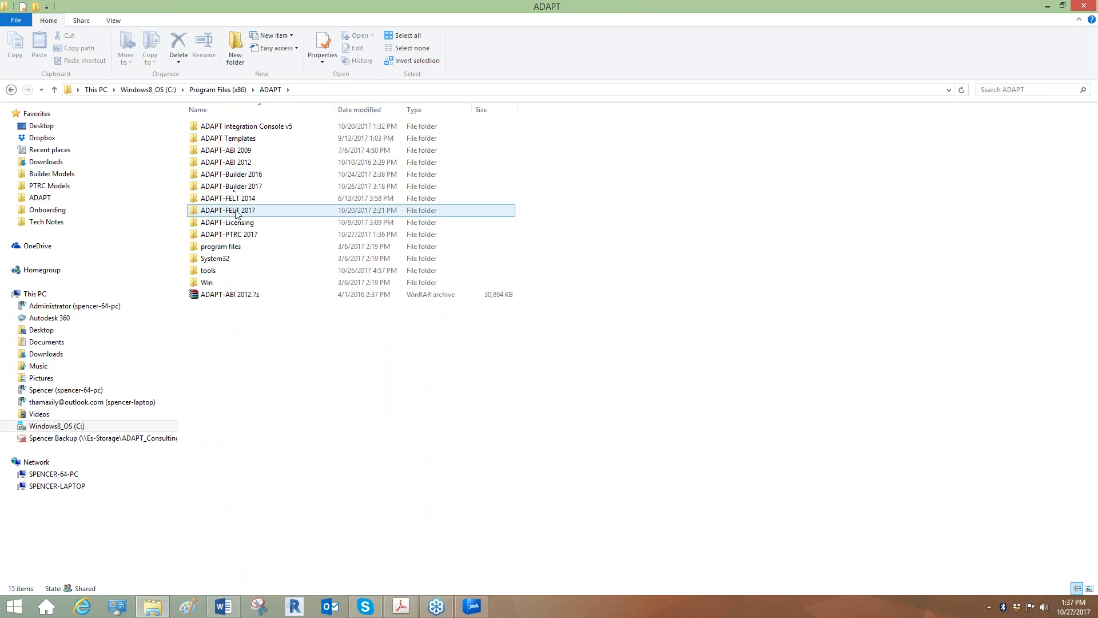
pyautogui.doubleClick(231, 239)
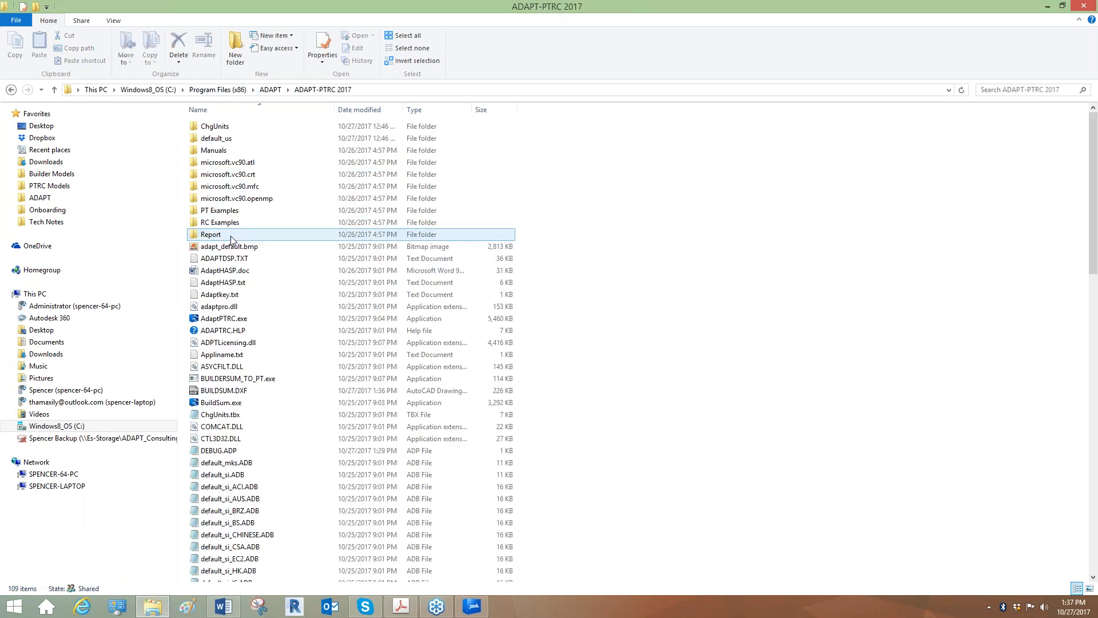
pyautogui.scroll(-2, 701, 330)
pyautogui.scroll(-13, 700, 331)
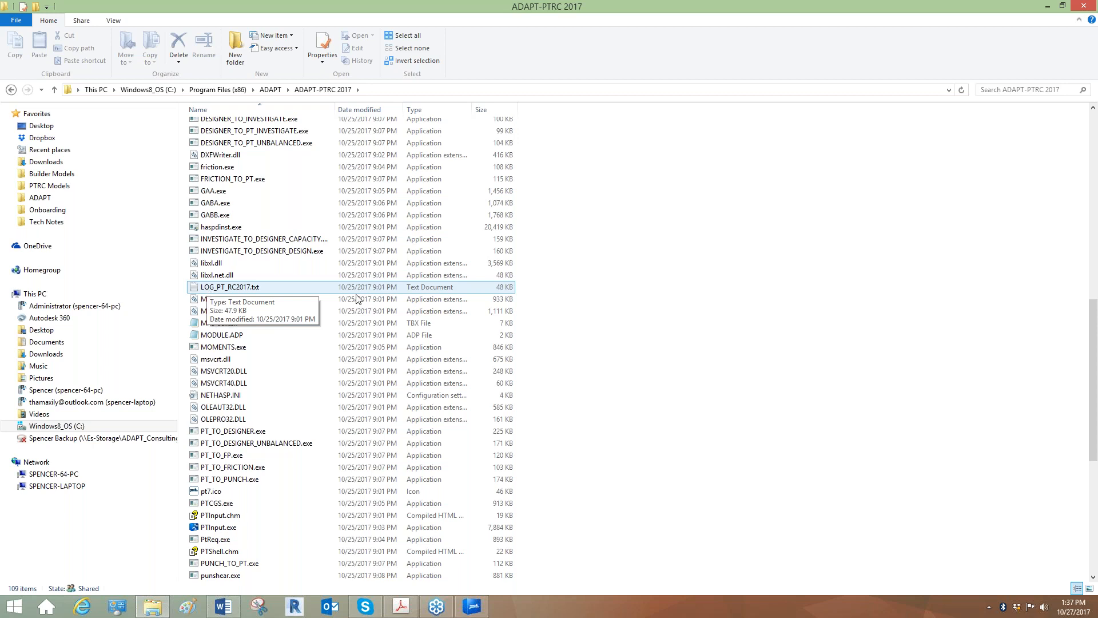
pyautogui.doubleClick(237, 289)
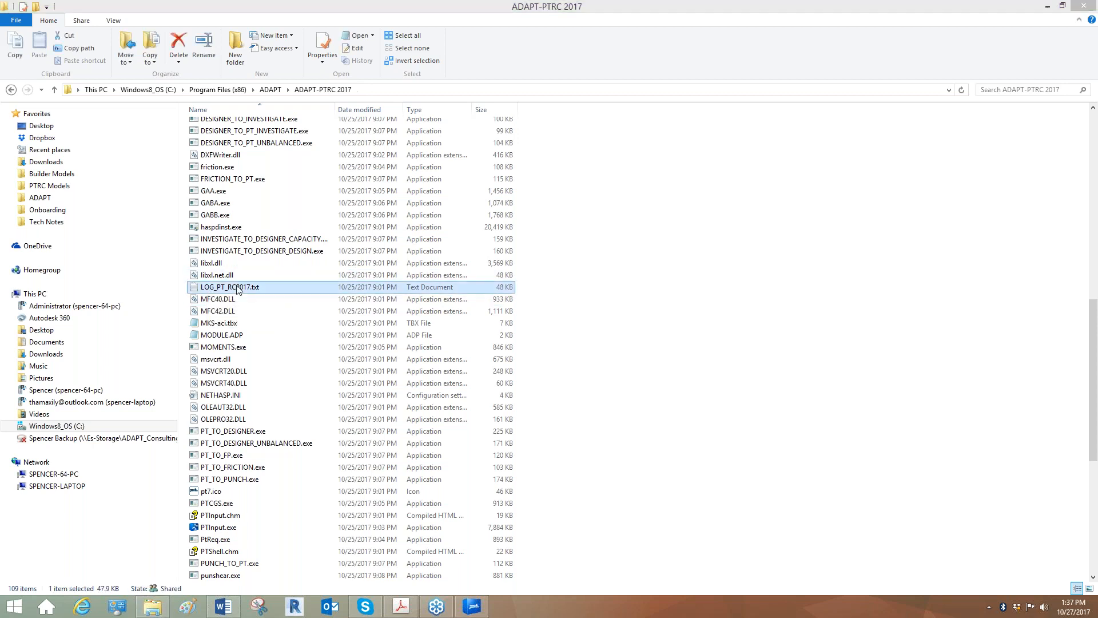
# Look through the list of enhancements and bug fixes for version PT/RC 2017 build 0 in the log
pyautogui.scroll(-3, 237, 288)
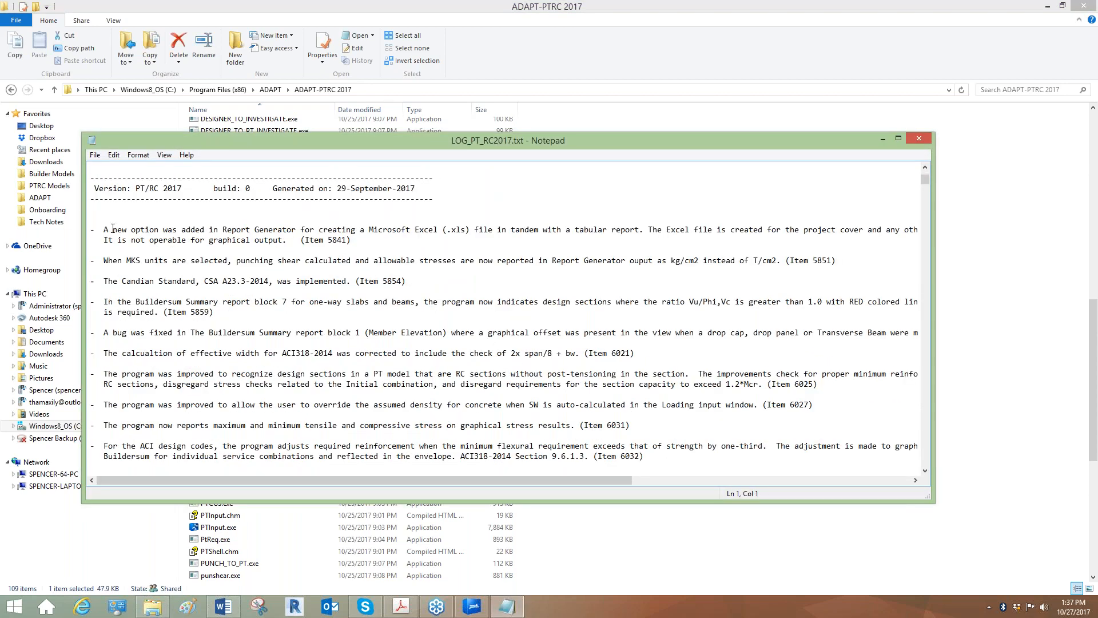
pyautogui.scroll(-7, 112, 350)
pyautogui.scroll(6, 111, 350)
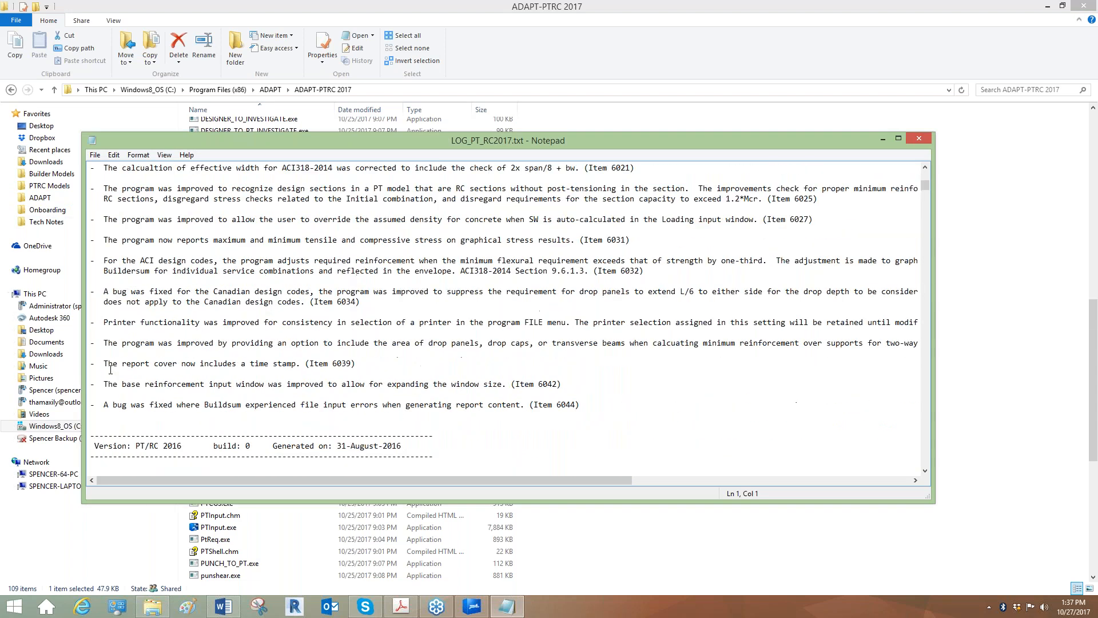
# Look through the remaining enhancements and the older version entries in the release log, and close the log and the BuilderSum window
pyautogui.scroll(-15, 256, 241)
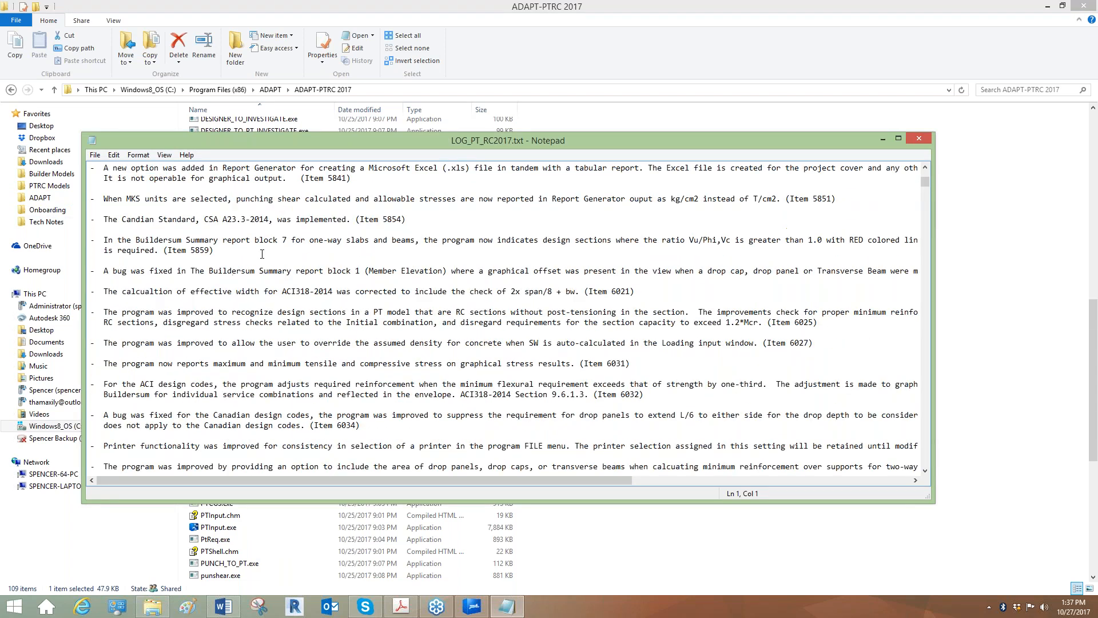
pyautogui.scroll(-2, 473, 173)
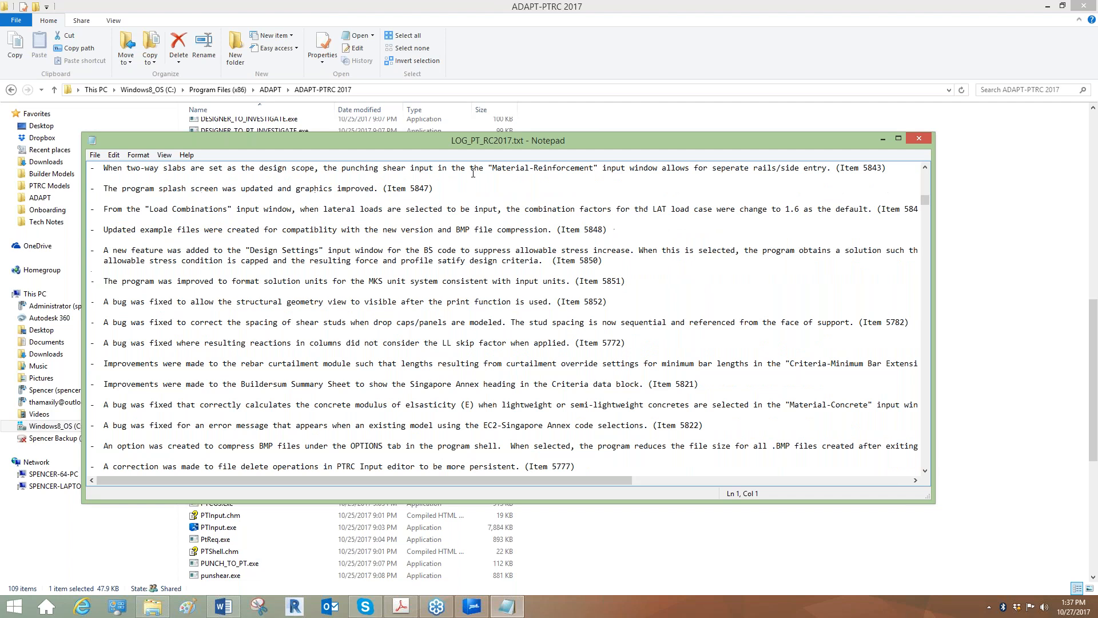
pyautogui.moveTo(654, 142); pyautogui.dragTo(574, 134)
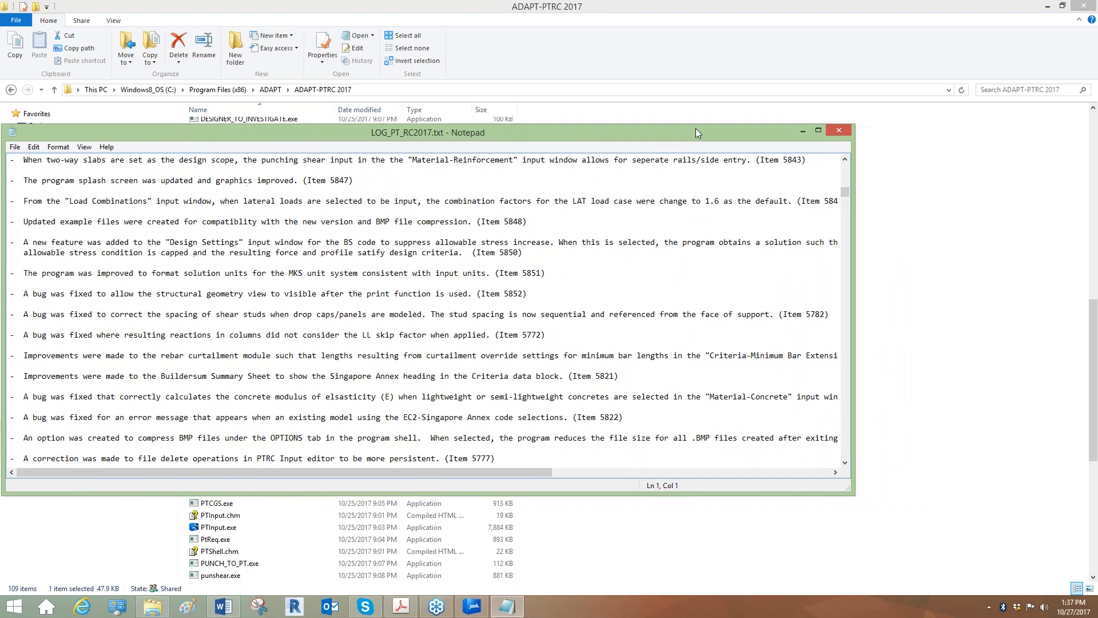
pyautogui.click(837, 131)
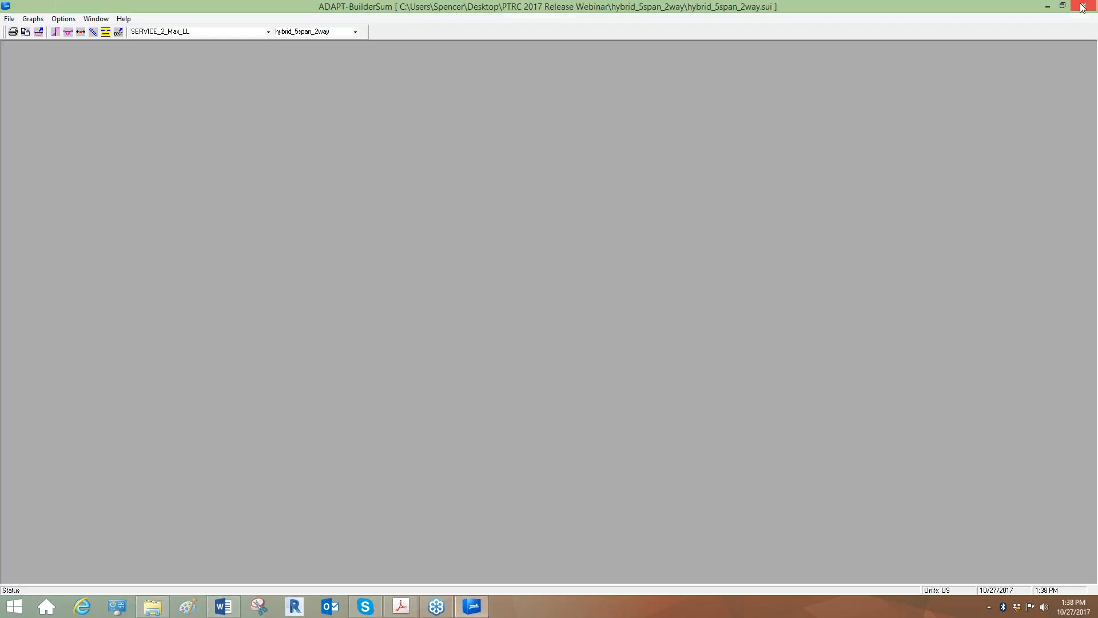
pyautogui.click(1083, 6)
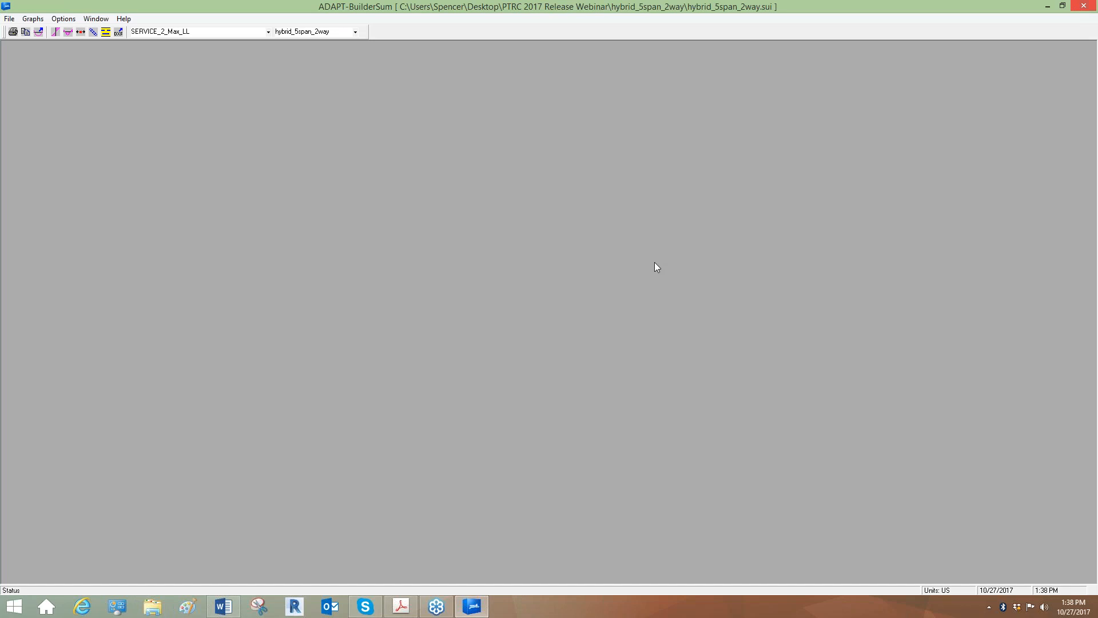
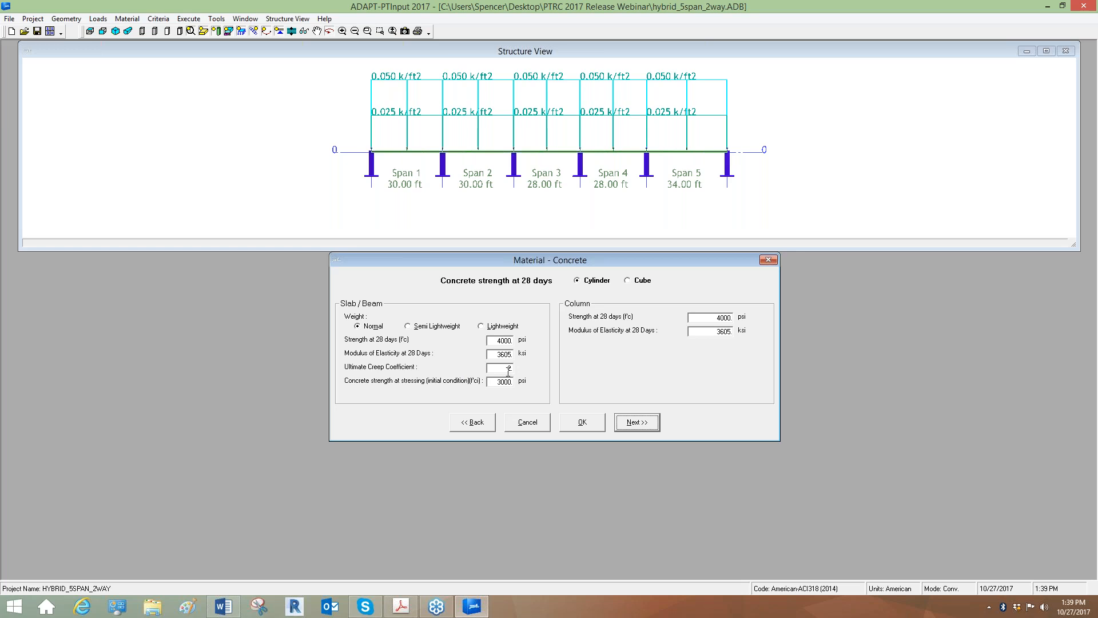
pyautogui.doubleClick(511, 370)
pyautogui.click(1007, 324)
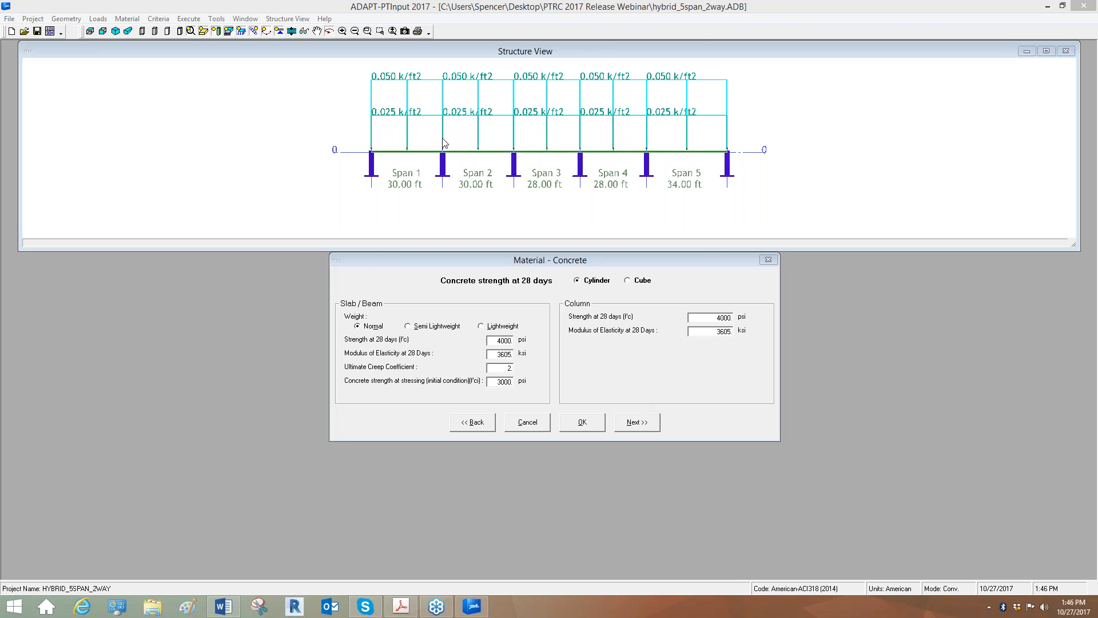
pyautogui.click(397, 204)
# Run the hybrid_5span_2way analysis from the input editor without saving the changed data, and exit PT Recycling
pyautogui.click(636, 421)
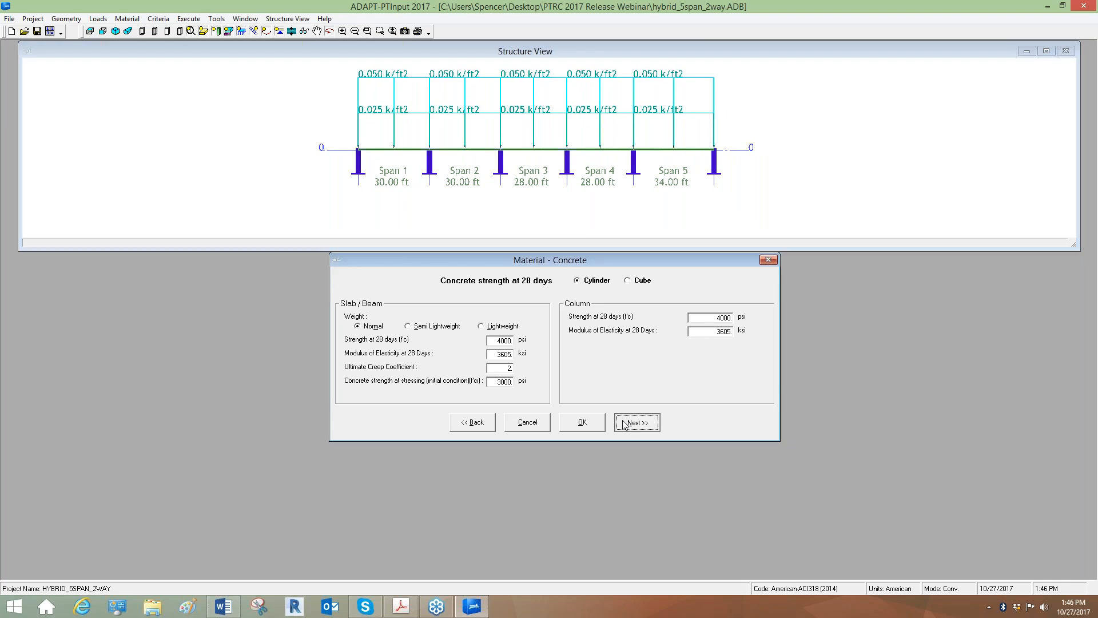
pyautogui.click(50, 31)
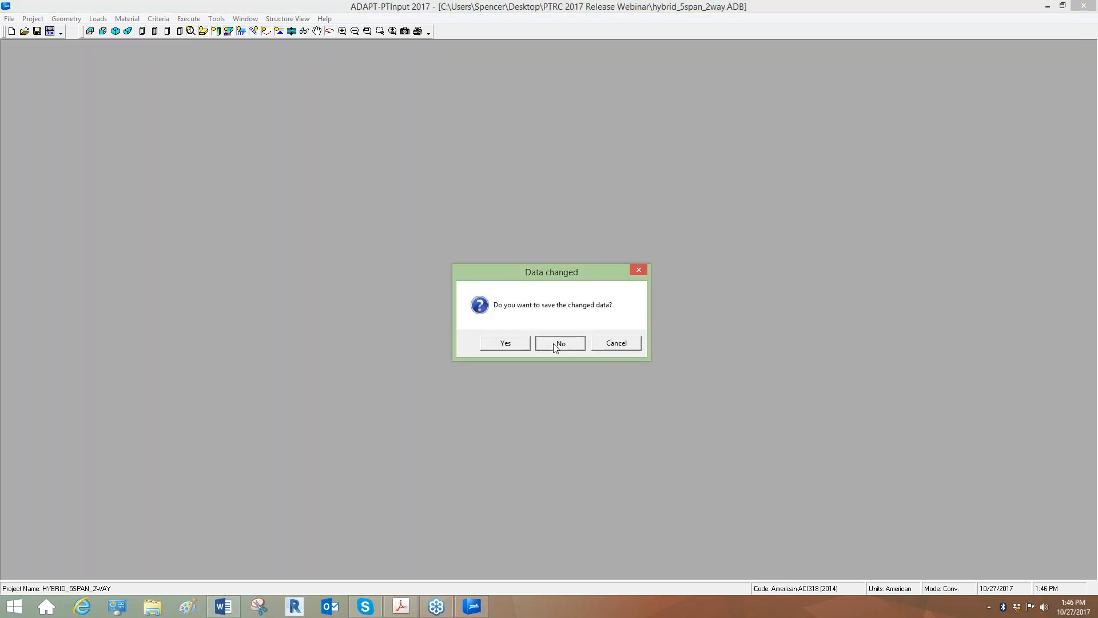
pyautogui.click(554, 344)
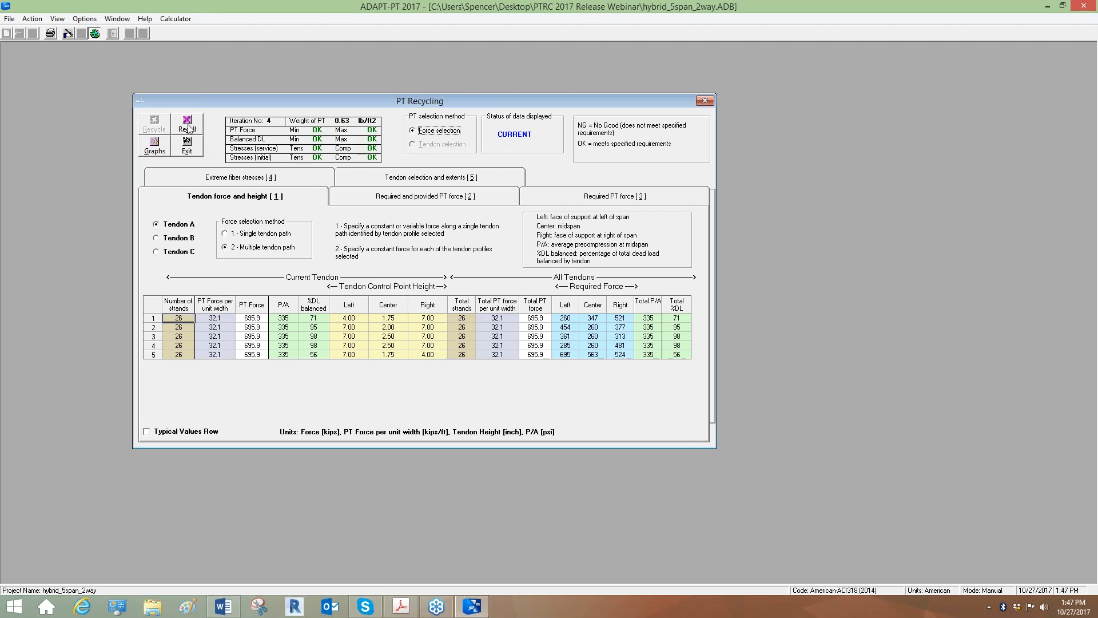
pyautogui.click(187, 147)
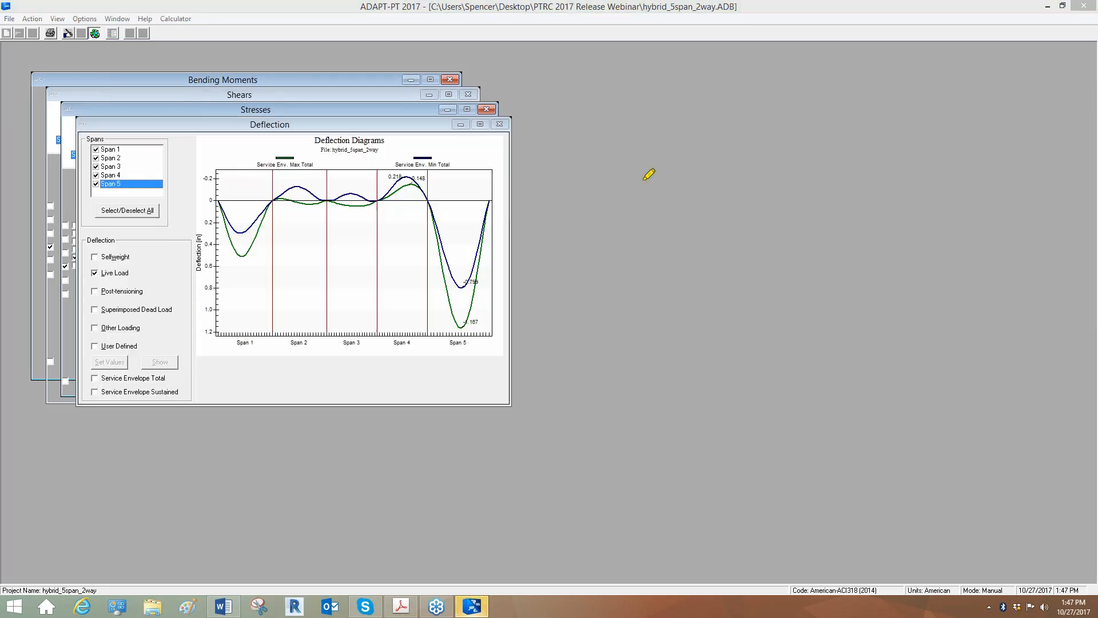
# Mark a 2 on the screen and sketch an interior column as a square with a pair of rail lines on each of its four sides
pyautogui.moveTo(658, 70)
pyautogui.mouseDown()
pyautogui.moveTo(685, 66)
pyautogui.moveTo(674, 90)
pyautogui.moveTo(719, 88)
pyautogui.mouseUp()
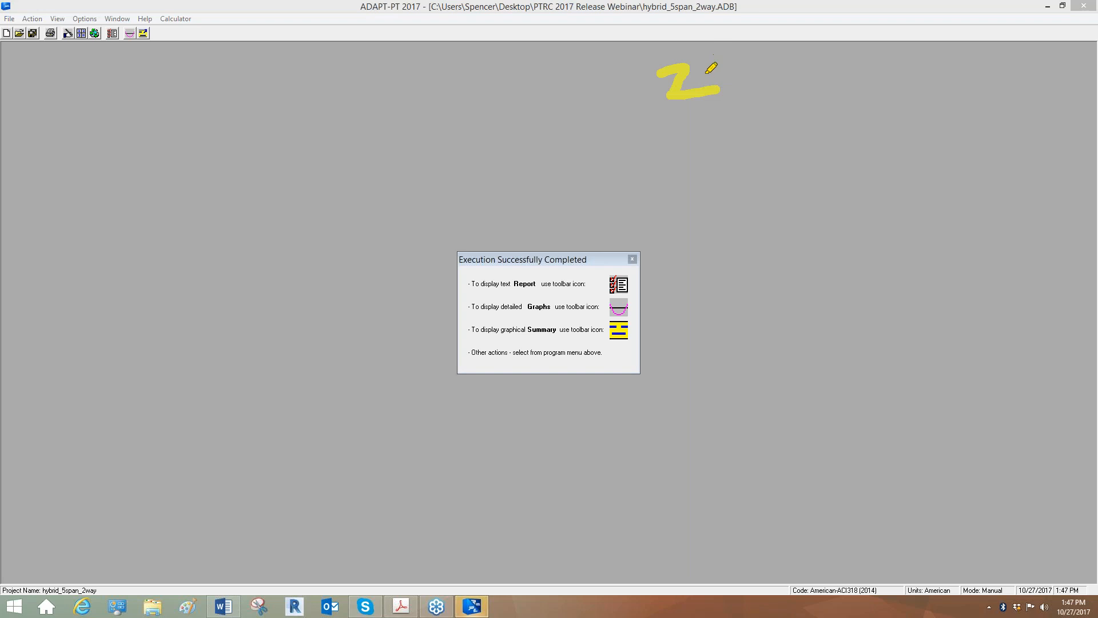
pyautogui.moveTo(293, 140)
pyautogui.mouseDown()
pyautogui.moveTo(298, 199)
pyautogui.moveTo(380, 196)
pyautogui.moveTo(382, 110)
pyautogui.moveTo(314, 118)
pyautogui.moveTo(293, 141)
pyautogui.mouseUp()
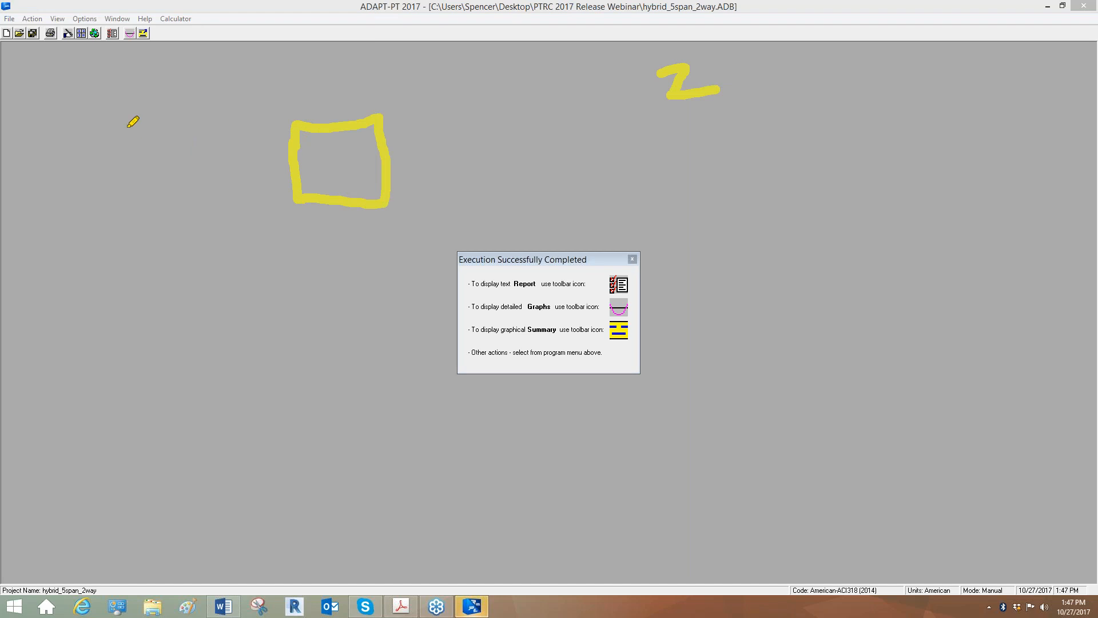
pyautogui.moveTo(140, 131); pyautogui.dragTo(266, 131)
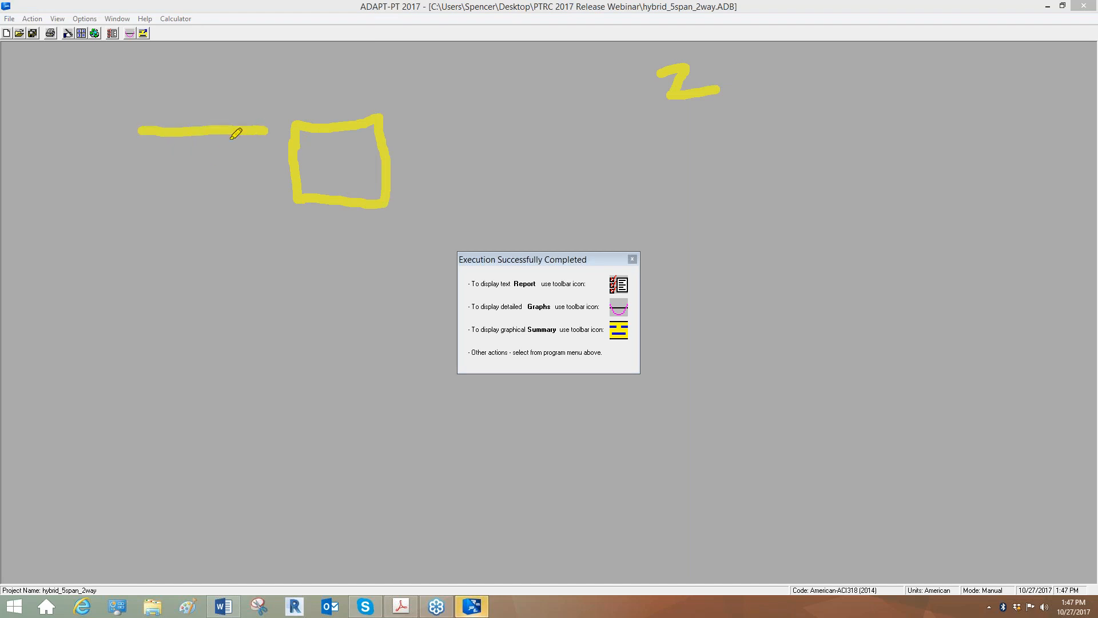
pyautogui.moveTo(133, 183); pyautogui.dragTo(274, 184)
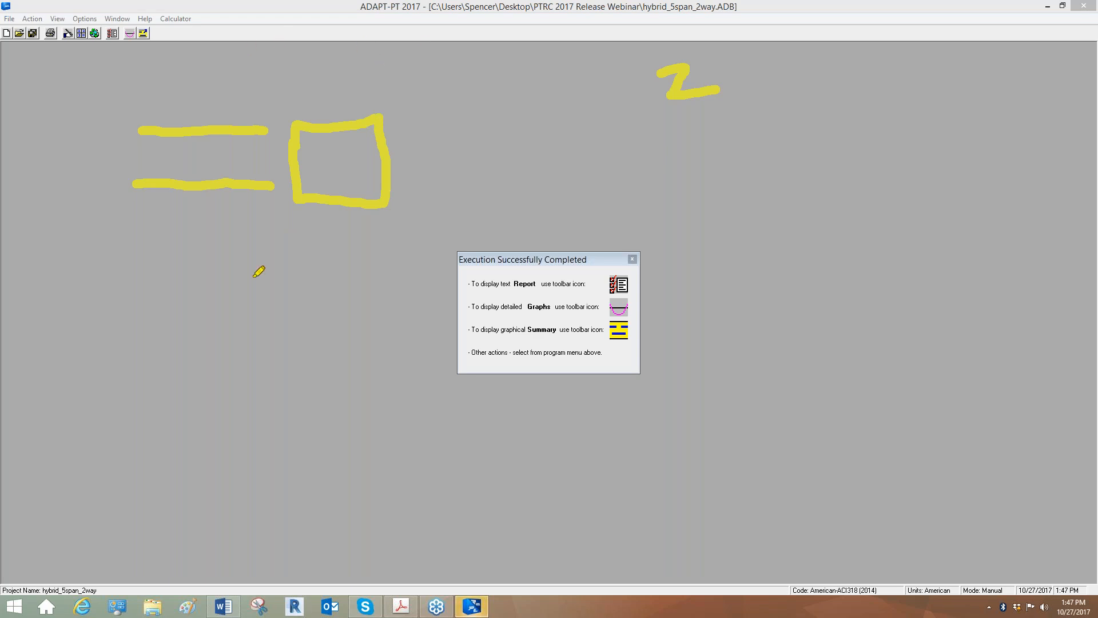
pyautogui.moveTo(299, 18); pyautogui.dragTo(309, 102)
pyautogui.moveTo(357, 20); pyautogui.dragTo(357, 91)
pyautogui.moveTo(399, 121); pyautogui.dragTo(539, 119)
pyautogui.moveTo(408, 190); pyautogui.dragTo(561, 183)
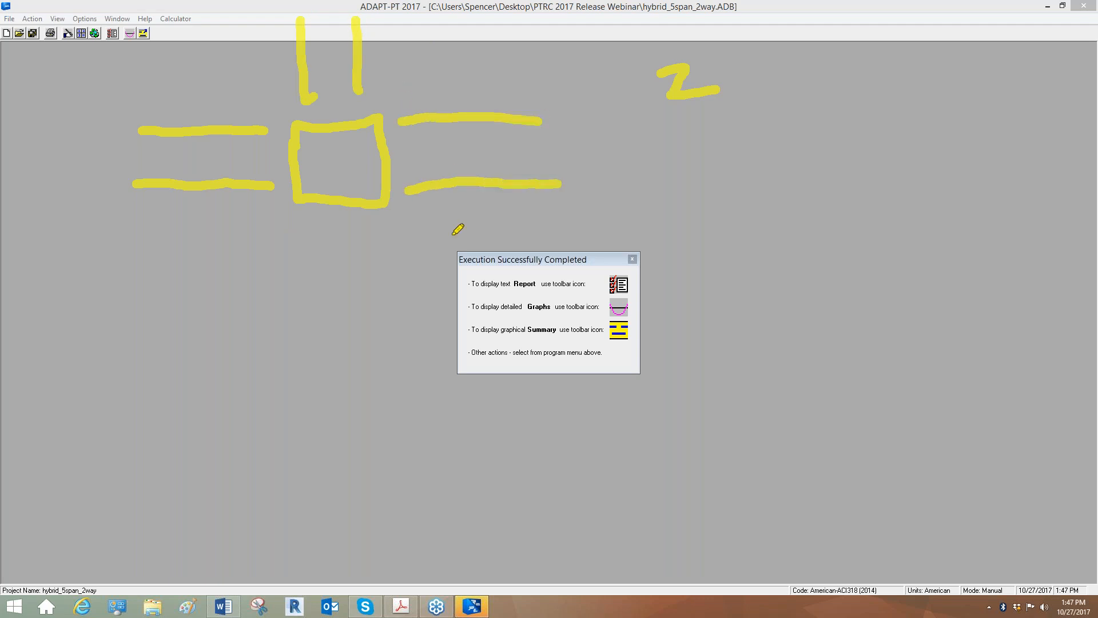
pyautogui.moveTo(377, 223); pyautogui.dragTo(371, 388)
pyautogui.moveTo(311, 237); pyautogui.dragTo(323, 399)
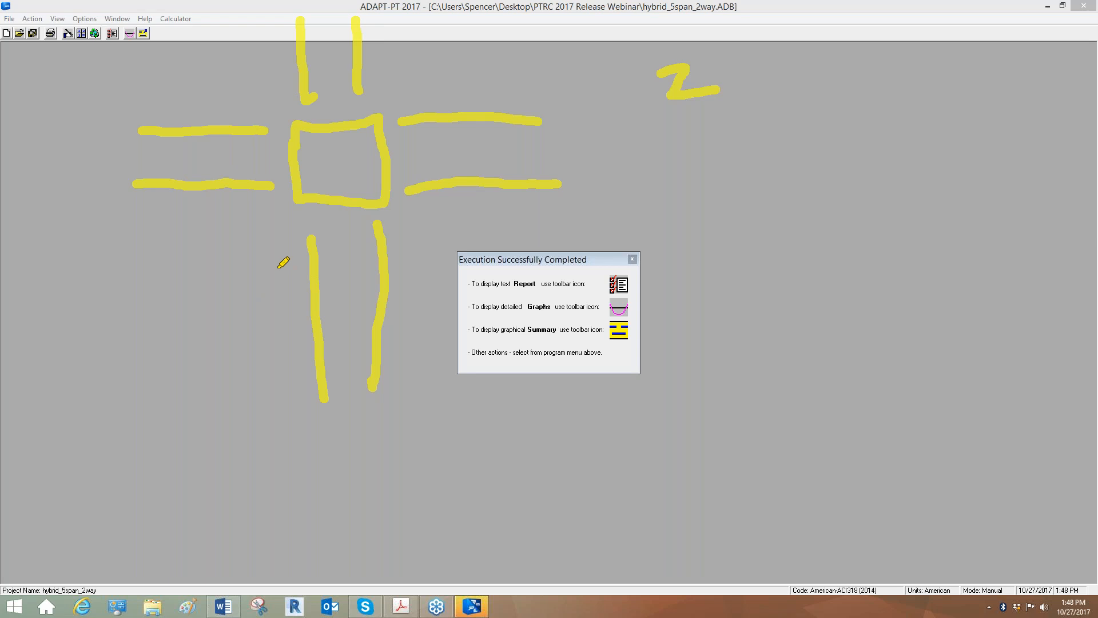
# Write the handwritten notes I - 4, E/E - 3 and C - 2 beneath the interior column sketch
pyautogui.moveTo(132, 258)
pyautogui.mouseDown()
pyautogui.moveTo(131, 286)
pyautogui.moveTo(162, 296)
pyautogui.mouseUp()
pyautogui.moveTo(114, 252)
pyautogui.mouseDown()
pyautogui.moveTo(162, 251)
pyautogui.moveTo(261, 291)
pyautogui.moveTo(238, 275)
pyautogui.mouseUp()
pyautogui.moveTo(231, 237); pyautogui.dragTo(227, 274)
pyautogui.moveTo(98, 328)
pyautogui.mouseDown()
pyautogui.moveTo(97, 367)
pyautogui.moveTo(125, 361)
pyautogui.mouseUp()
pyautogui.moveTo(91, 328); pyautogui.dragTo(126, 331)
pyautogui.moveTo(150, 324); pyautogui.dragTo(138, 385)
pyautogui.moveTo(152, 337)
pyautogui.mouseDown()
pyautogui.moveTo(192, 375)
pyautogui.moveTo(200, 343)
pyautogui.moveTo(229, 353)
pyautogui.moveTo(267, 344)
pyautogui.moveTo(262, 372)
pyautogui.moveTo(251, 371)
pyautogui.mouseUp()
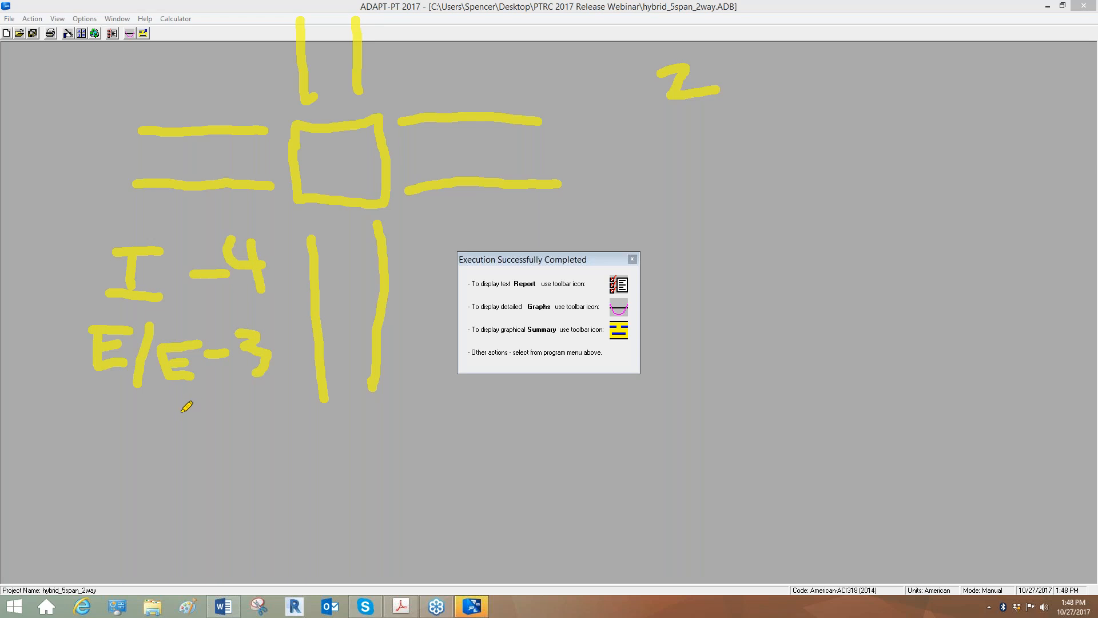
pyautogui.moveTo(133, 416)
pyautogui.mouseDown()
pyautogui.moveTo(120, 436)
pyautogui.moveTo(148, 445)
pyautogui.moveTo(200, 426)
pyautogui.moveTo(261, 446)
pyautogui.mouseUp()
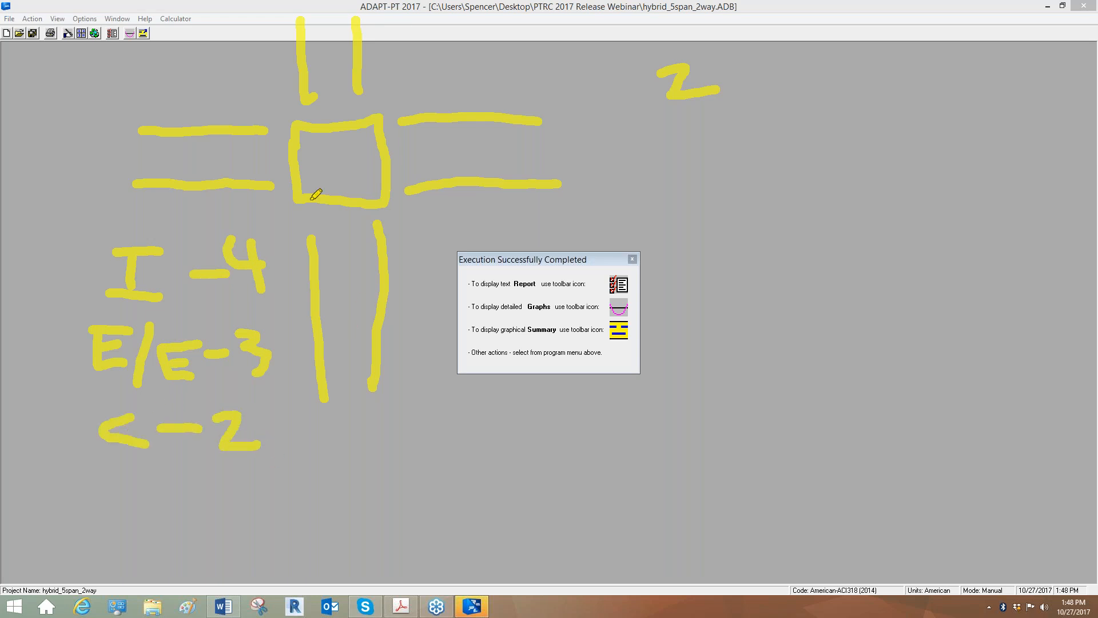
# Sketch an edge column as a square with a pair of rail lines on three sides
pyautogui.moveTo(413, 408)
pyautogui.mouseDown()
pyautogui.moveTo(417, 462)
pyautogui.moveTo(480, 387)
pyautogui.moveTo(414, 402)
pyautogui.mouseUp()
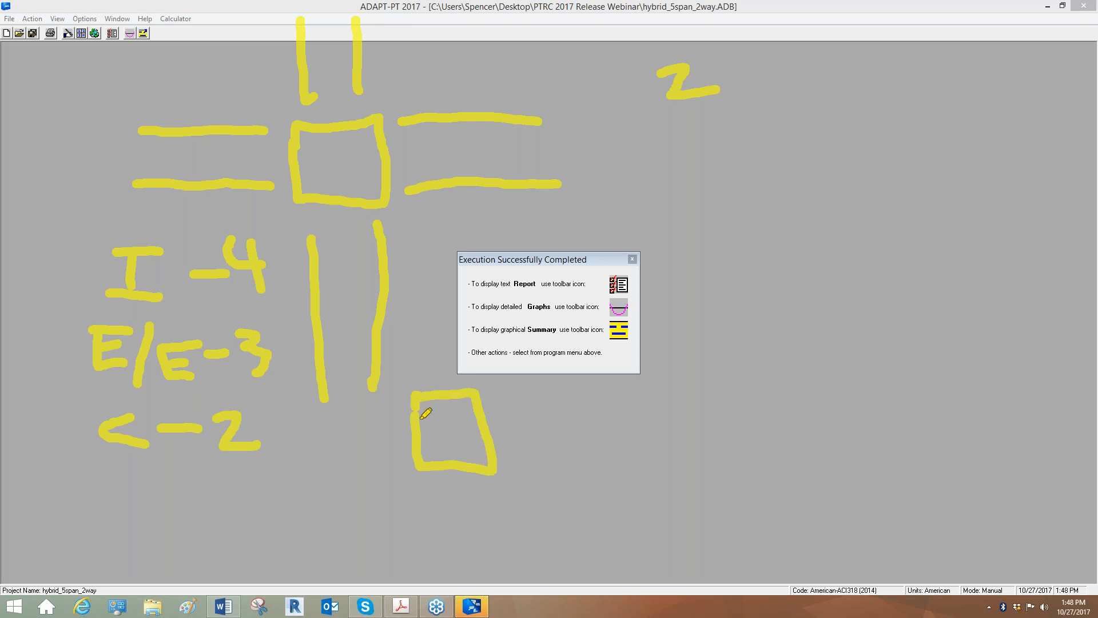
pyautogui.moveTo(423, 298); pyautogui.dragTo(436, 376)
pyautogui.moveTo(455, 296)
pyautogui.mouseDown()
pyautogui.moveTo(466, 385)
pyautogui.moveTo(759, 419)
pyautogui.mouseUp()
pyautogui.moveTo(521, 461); pyautogui.dragTo(732, 483)
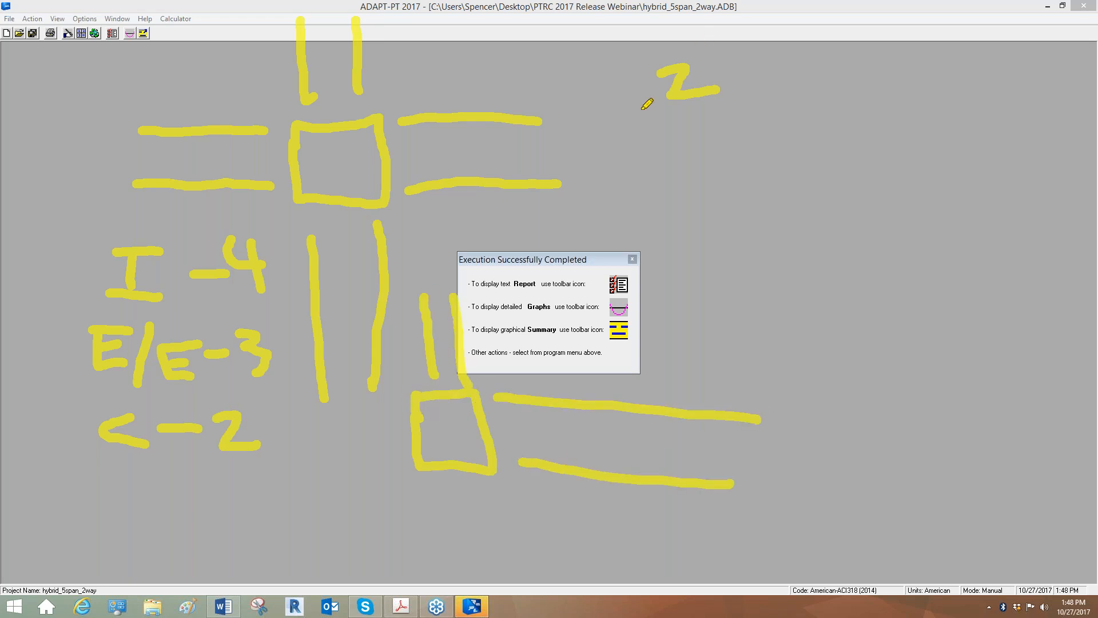
pyautogui.moveTo(432, 493)
pyautogui.mouseDown()
pyautogui.moveTo(445, 566)
pyautogui.moveTo(475, 538)
pyautogui.mouseUp()
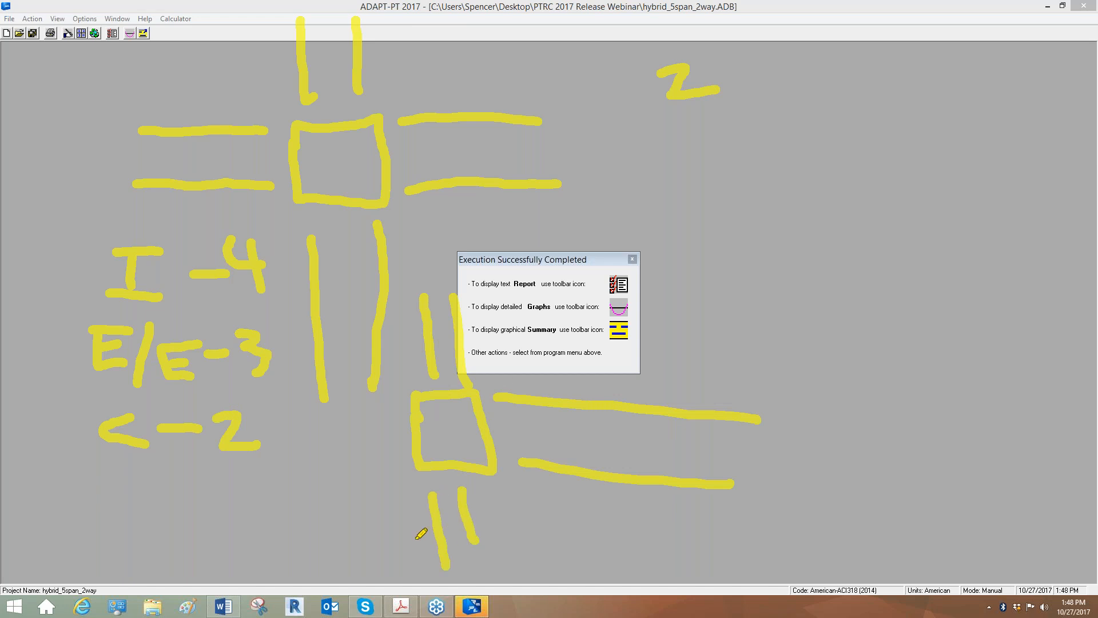
# Sketch a corner column with rail line pairs on two sides under the 2, and erase all drawings
pyautogui.moveTo(641, 169)
pyautogui.mouseDown()
pyautogui.moveTo(720, 200)
pyautogui.moveTo(715, 153)
pyautogui.moveTo(648, 163)
pyautogui.mouseUp()
pyautogui.moveTo(736, 161); pyautogui.dragTo(844, 159)
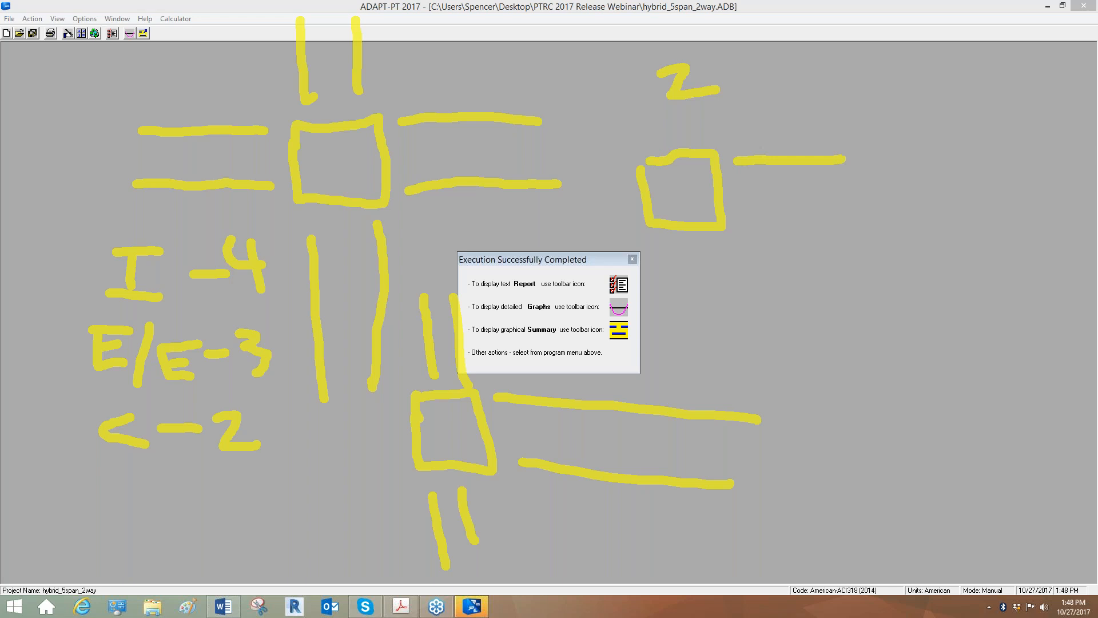
pyautogui.moveTo(739, 199); pyautogui.dragTo(882, 204)
pyautogui.moveTo(705, 246); pyautogui.dragTo(704, 384)
pyautogui.moveTo(666, 264); pyautogui.dragTo(668, 373)
pyautogui.moveTo(336, 282)
pyautogui.mouseDown()
pyautogui.moveTo(421, 152)
pyautogui.moveTo(299, 215)
pyautogui.mouseUp()
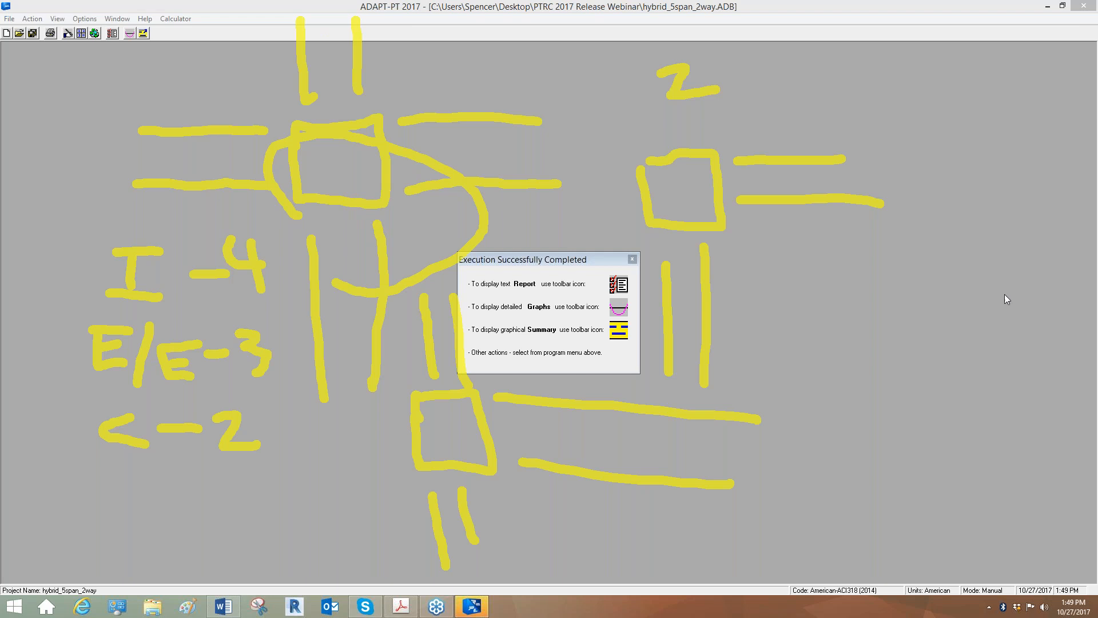
pyautogui.click(985, 358)
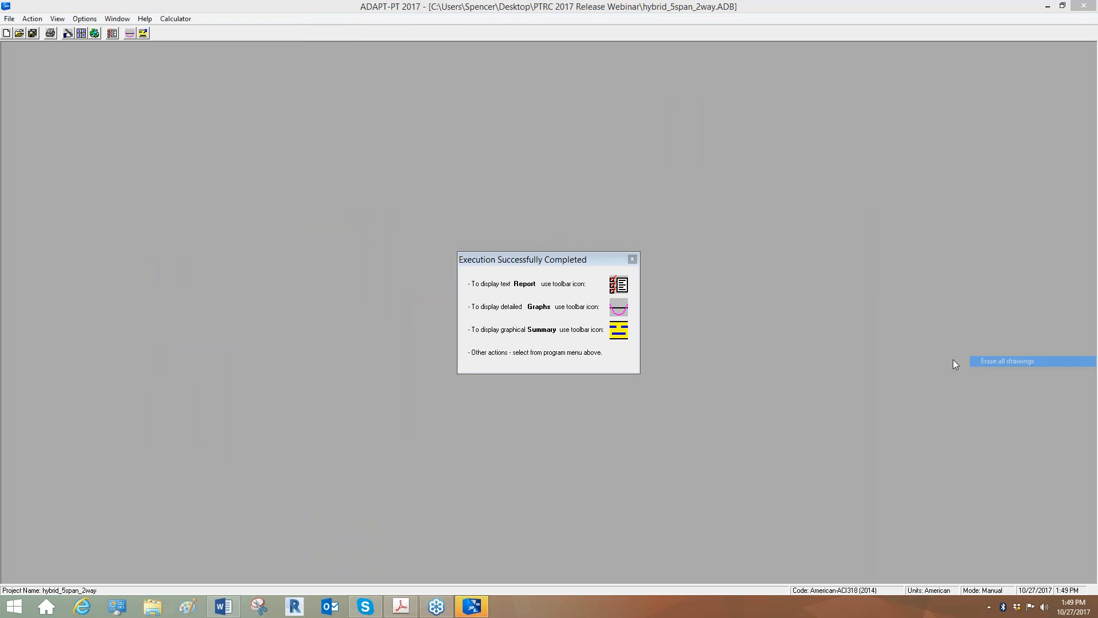
# Open the graphical summary, examine its punching shear block for the Envelope, and close BuilderSum
pyautogui.click(142, 35)
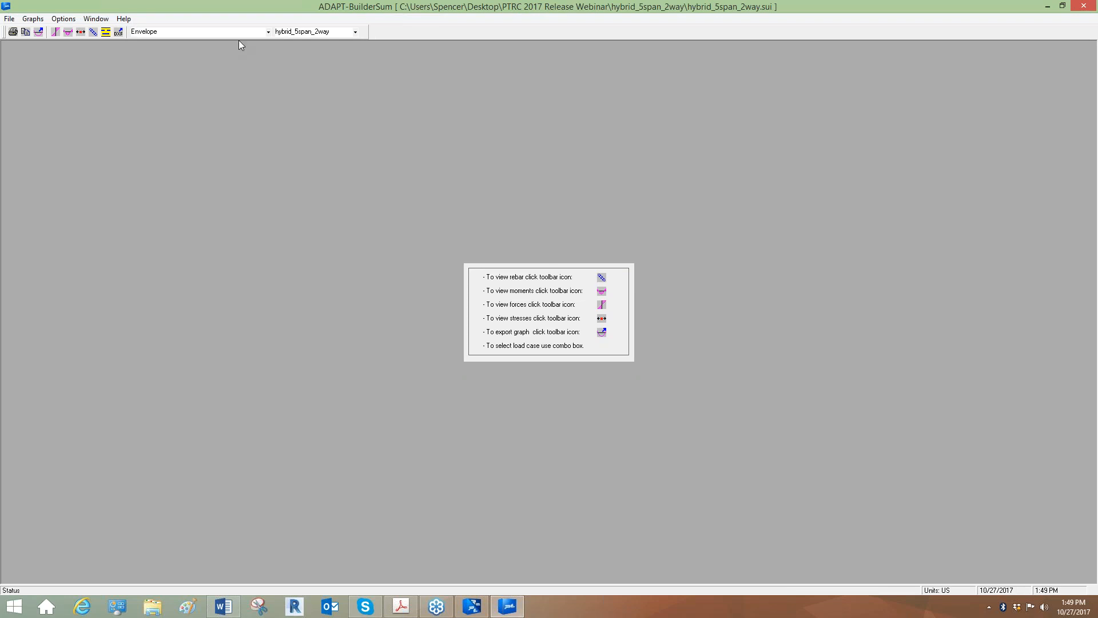
pyautogui.click(107, 33)
pyautogui.scroll(-10, 437, 206)
pyautogui.moveTo(418, 364); pyautogui.dragTo(331, 314)
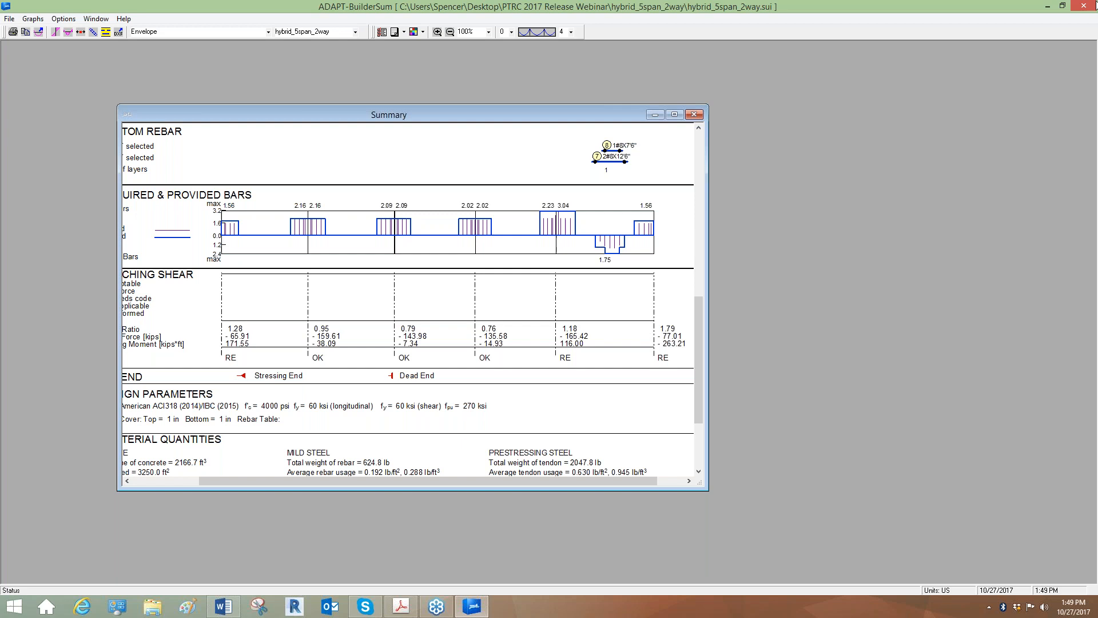
pyautogui.click(1077, 9)
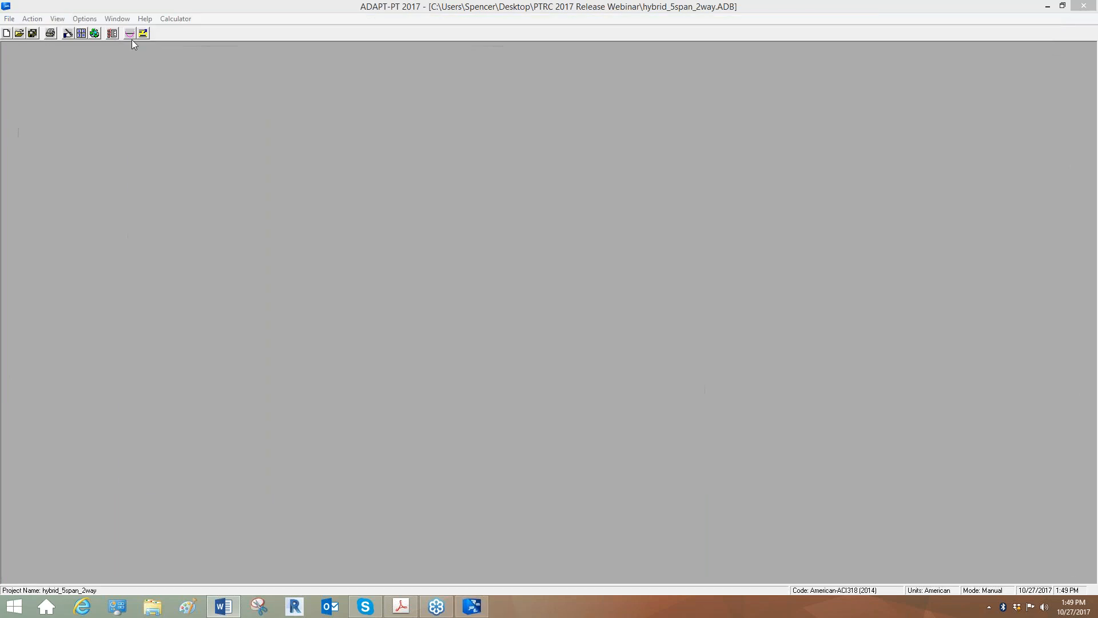
# Create a compact tabular report containing only section 13 - Punching Shear Reinforcement, named ps
pyautogui.click(113, 35)
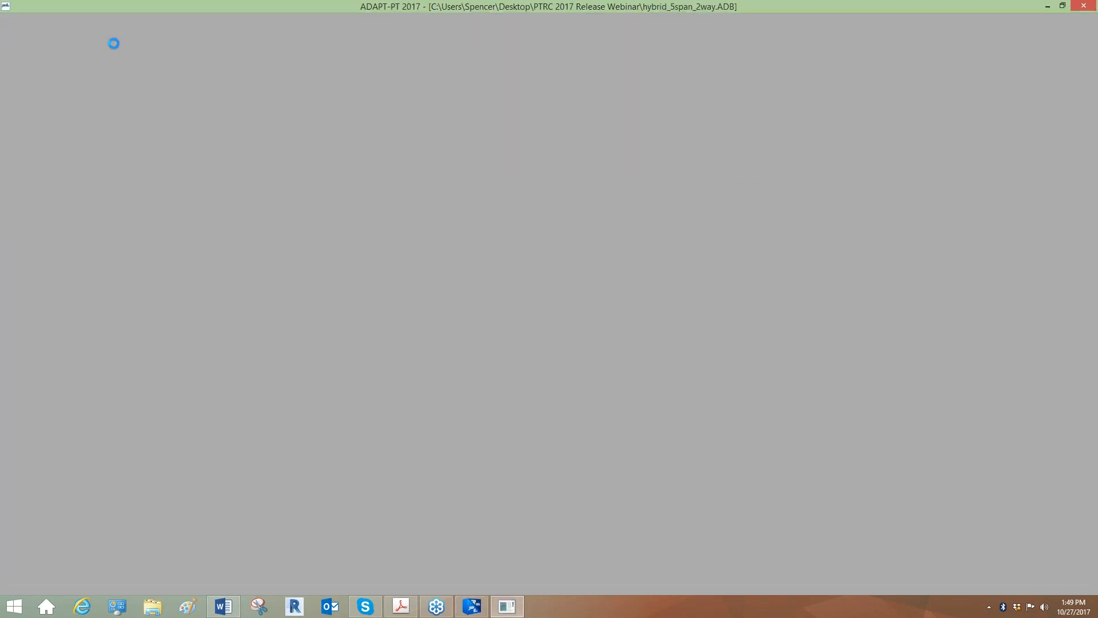
pyautogui.click(331, 249)
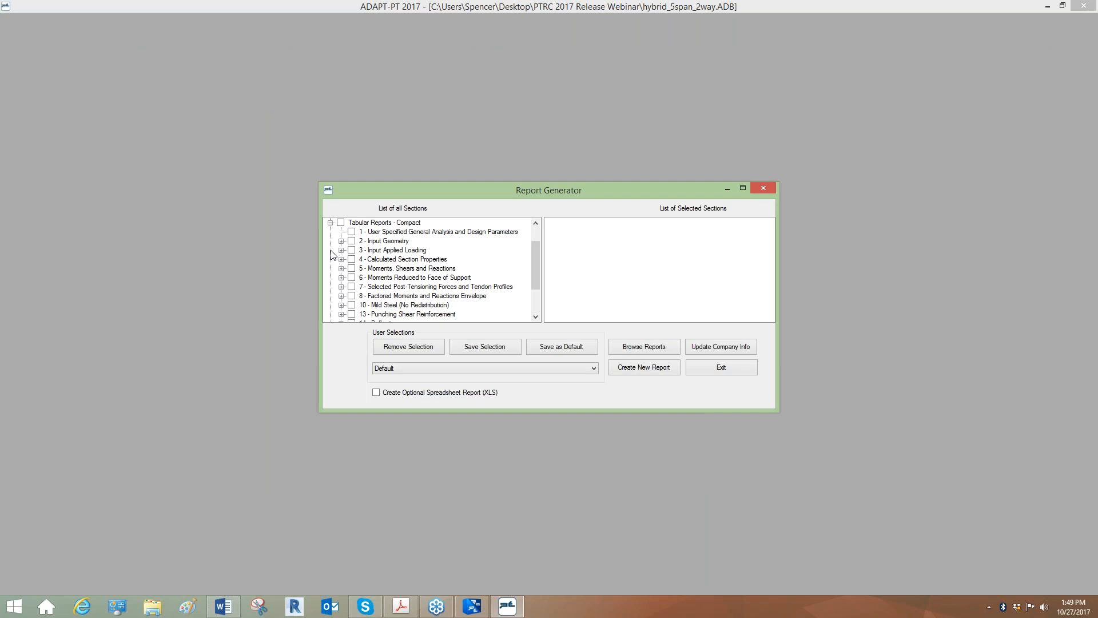
pyautogui.click(352, 314)
pyautogui.click(649, 371)
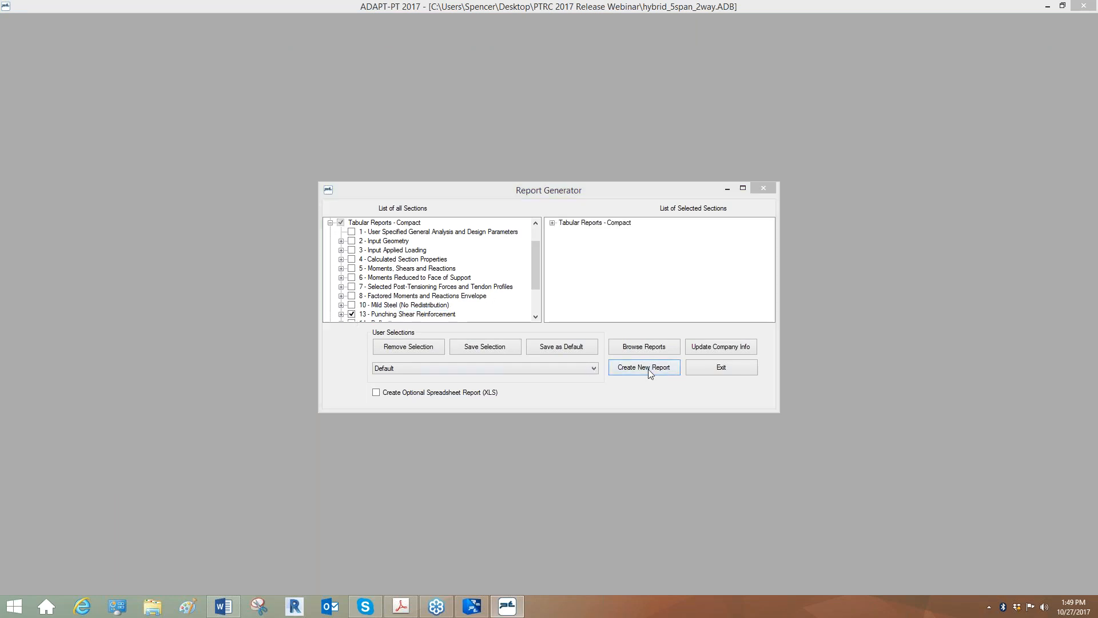
pyautogui.write('ps')
pyautogui.press('Return')
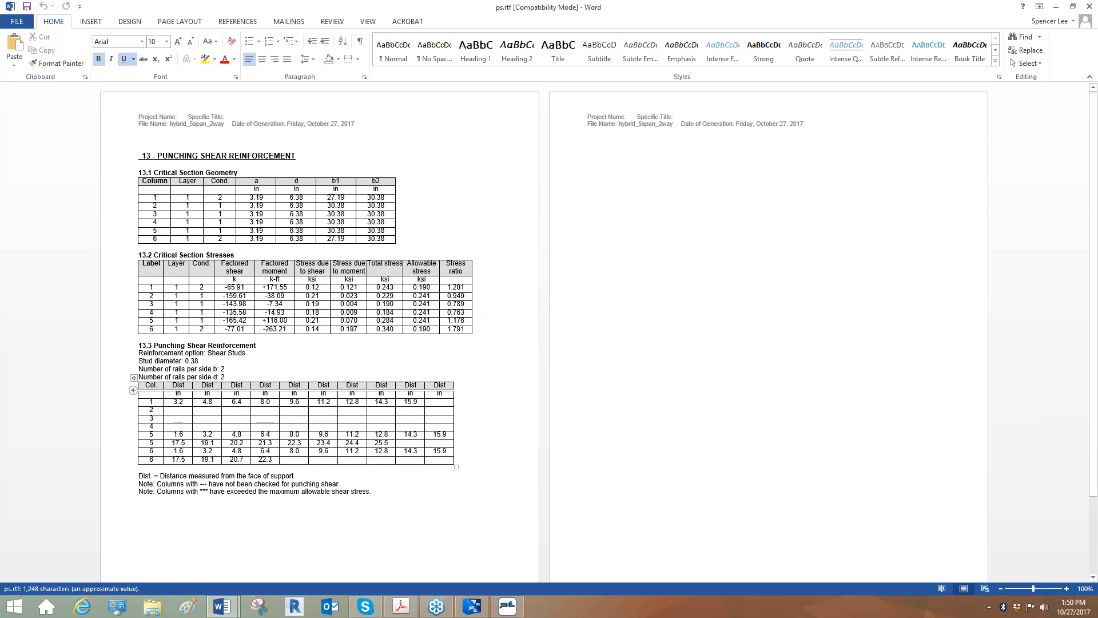
# Examine the report's critical section geometry conditions for columns 5 and 6 and the 13.3 Punching Shear Reinforcement section
pyautogui.scroll(-2, 162, 275)
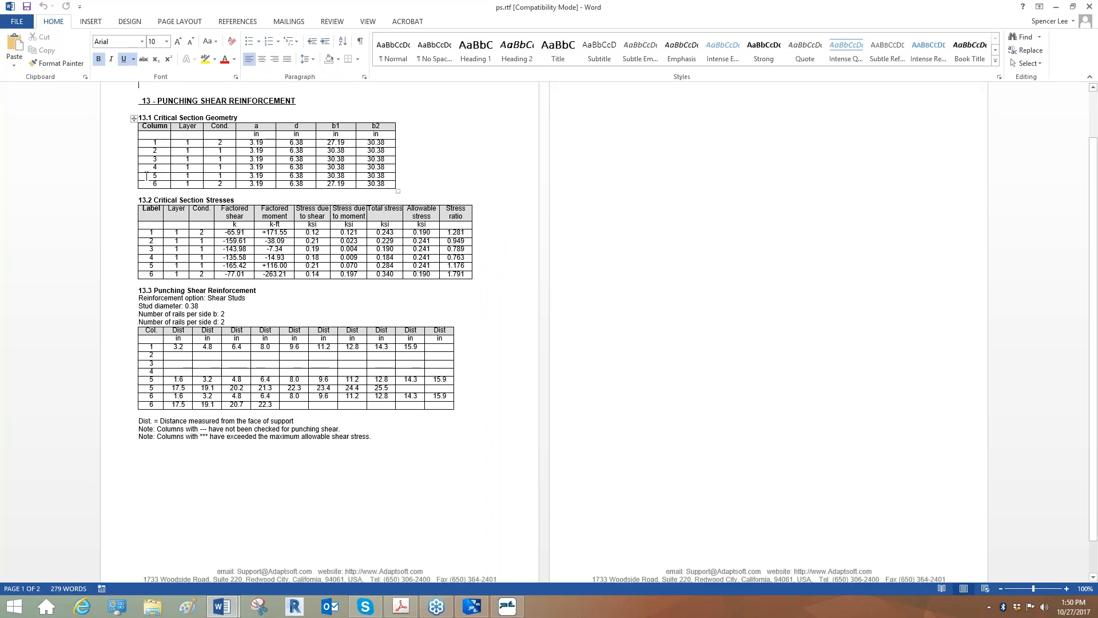
pyautogui.moveTo(146, 175); pyautogui.dragTo(264, 184)
pyautogui.click(230, 177)
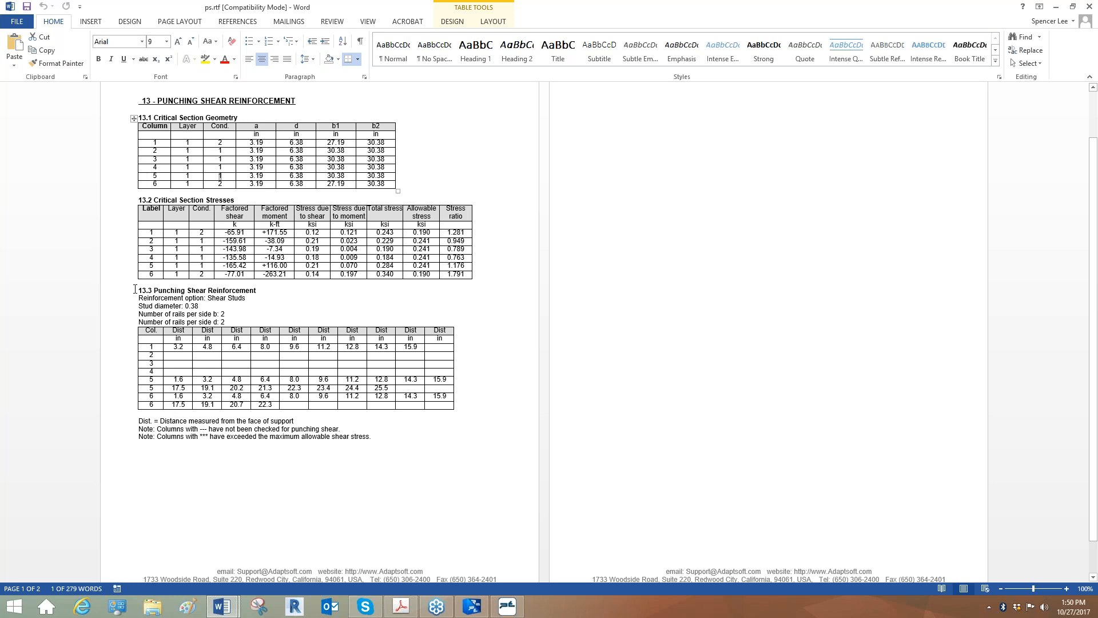
pyautogui.moveTo(135, 297); pyautogui.dragTo(278, 294)
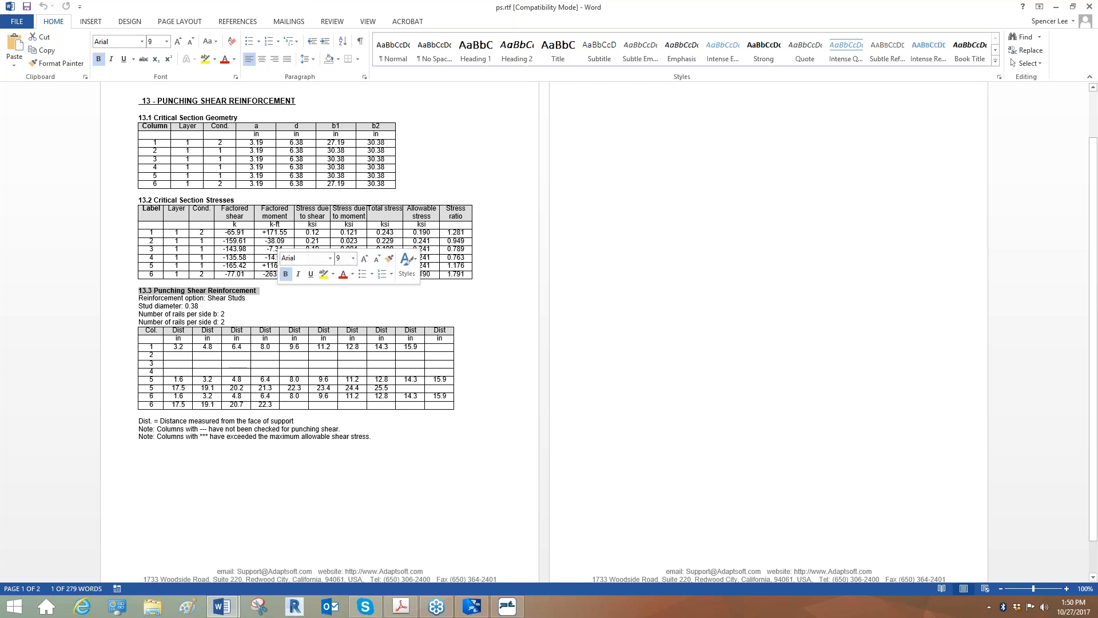
# Select column 5's first distance and the stud diameter line in section 13.3 of the report
pyautogui.moveTo(147, 379); pyautogui.dragTo(179, 382)
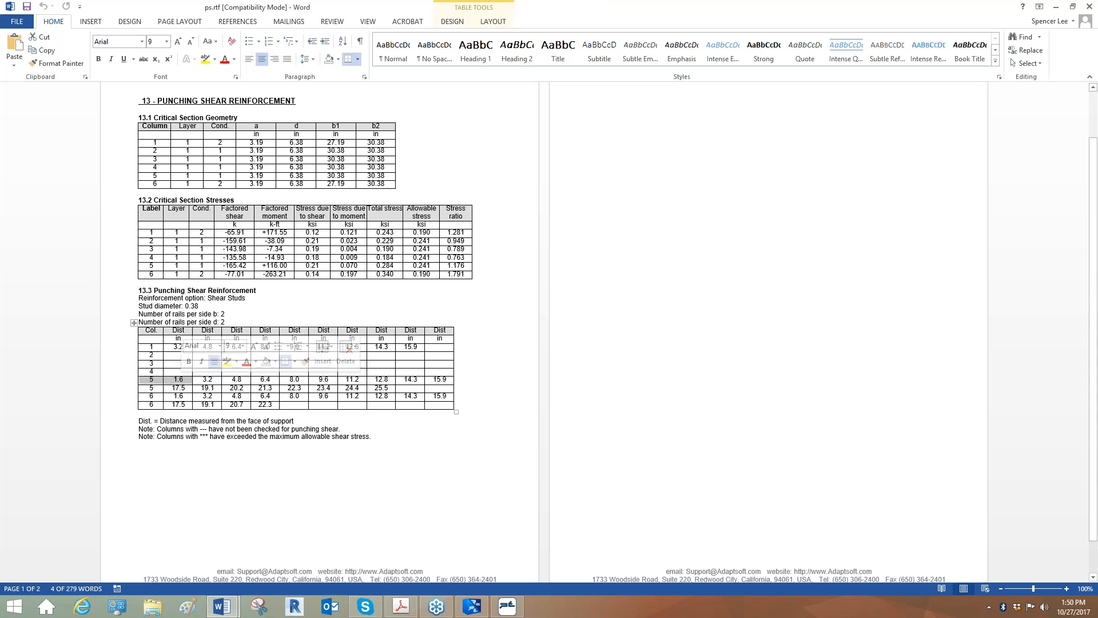
pyautogui.moveTo(137, 305); pyautogui.dragTo(201, 306)
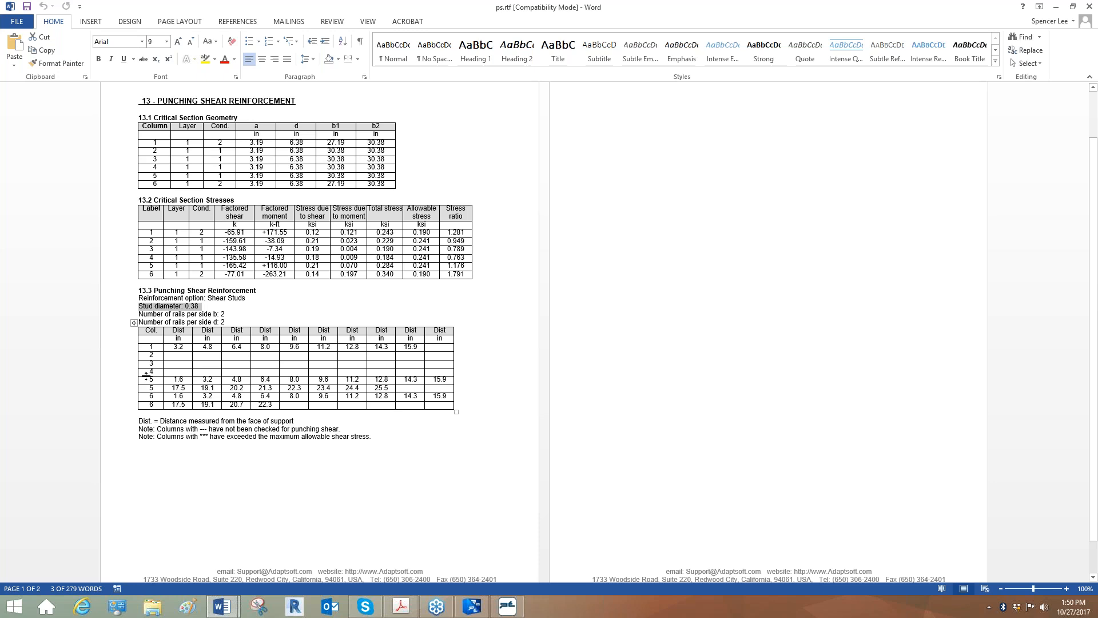
# Sketch a square column with a highlighter beside the report tables, adding a pair of rail lines on each of its four sides
pyautogui.click(1008, 289)
pyautogui.click(995, 327)
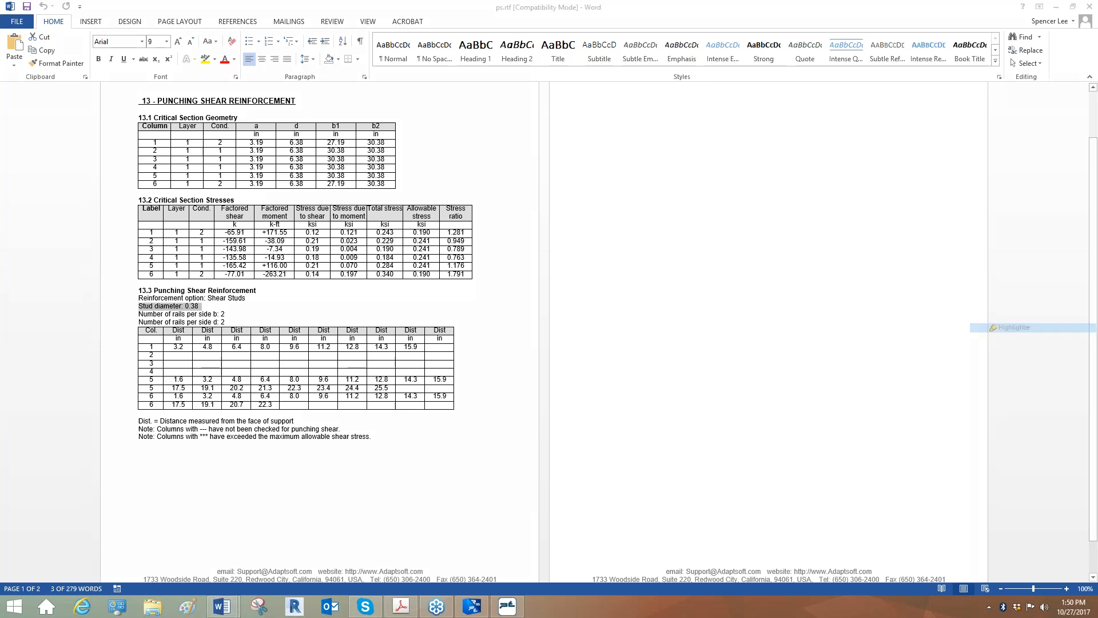
pyautogui.moveTo(490, 133)
pyautogui.mouseDown()
pyautogui.moveTo(498, 211)
pyautogui.moveTo(579, 152)
pyautogui.moveTo(492, 137)
pyautogui.mouseUp()
pyautogui.moveTo(561, 21); pyautogui.dragTo(560, 109)
pyautogui.moveTo(504, 26); pyautogui.dragTo(504, 116)
pyautogui.moveTo(607, 147); pyautogui.dragTo(620, 147)
pyautogui.moveTo(766, 155); pyautogui.dragTo(782, 159)
pyautogui.moveTo(613, 211); pyautogui.dragTo(806, 216)
pyautogui.moveTo(554, 266); pyautogui.dragTo(567, 355)
pyautogui.moveTo(505, 273); pyautogui.dragTo(508, 371)
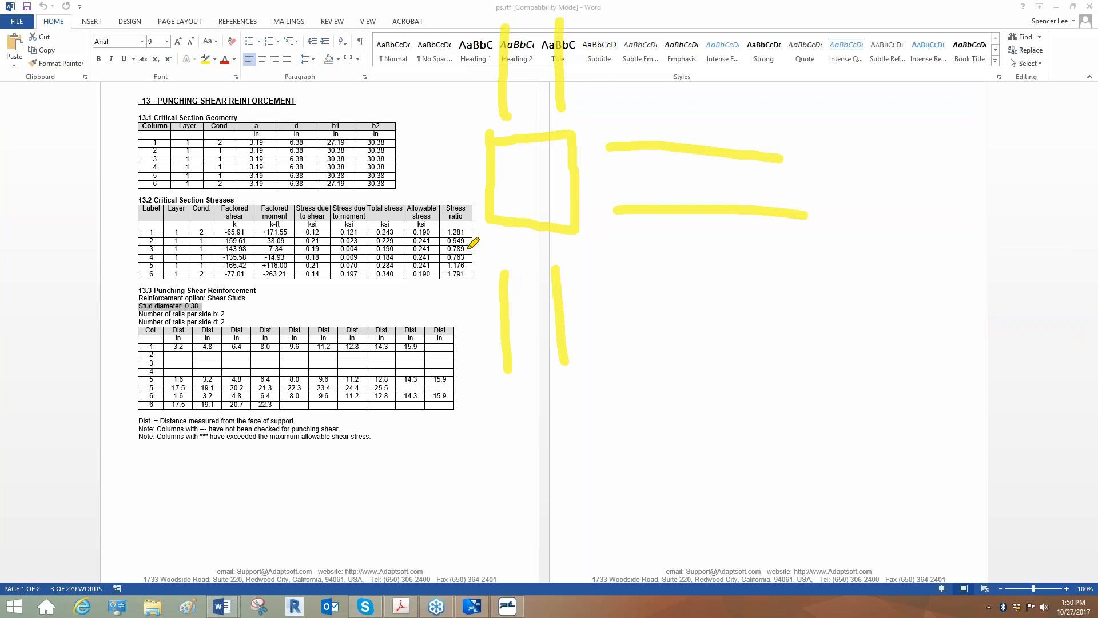
pyautogui.moveTo(378, 160); pyautogui.dragTo(429, 152)
pyautogui.moveTo(377, 193); pyautogui.dragTo(463, 199)
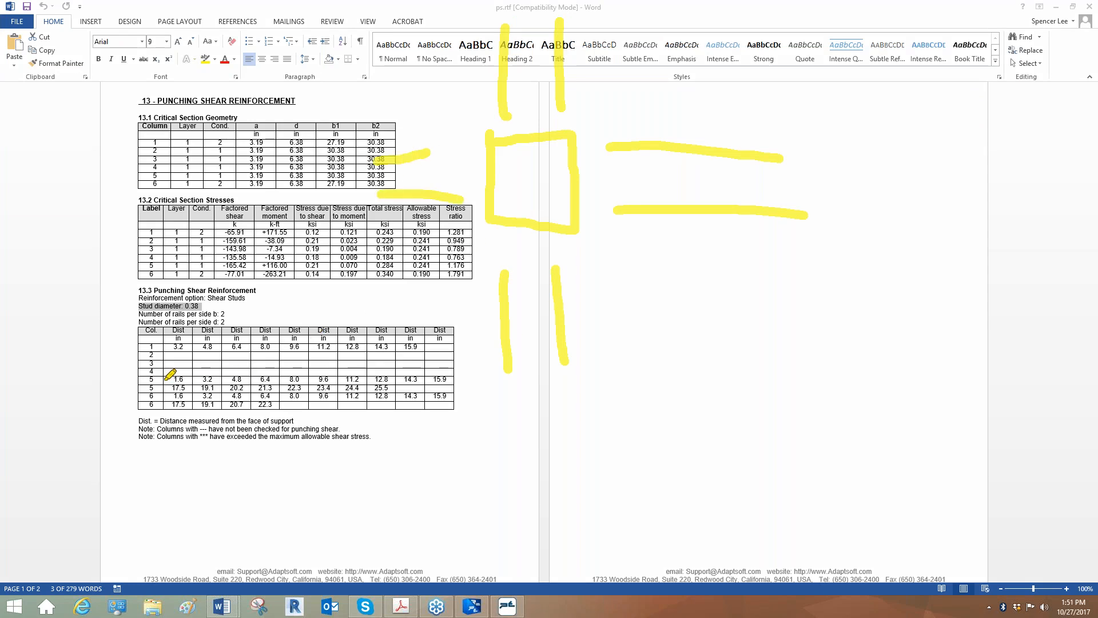
# Highlight column 5's 1.6 in distance in the 13.3 table and mark the first stud on the rails around the sketched column
pyautogui.moveTo(164, 380); pyautogui.dragTo(188, 379)
pyautogui.moveTo(619, 136); pyautogui.dragTo(620, 170)
pyautogui.moveTo(622, 212); pyautogui.dragTo(623, 233)
pyautogui.moveTo(530, 277); pyautogui.dragTo(569, 276)
pyautogui.moveTo(478, 279); pyautogui.dragTo(512, 277)
pyautogui.moveTo(447, 190); pyautogui.dragTo(447, 200)
pyautogui.moveTo(431, 151); pyautogui.dragTo(433, 161)
pyautogui.moveTo(496, 112); pyautogui.dragTo(600, 113)
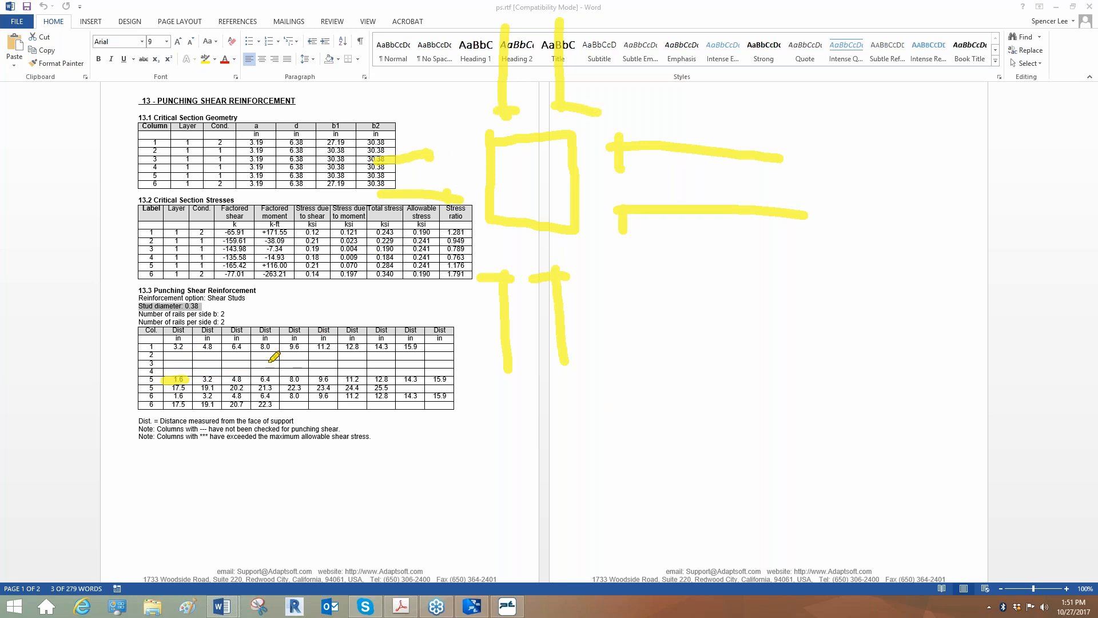
# Highlight column 5's 3.2 in distance and mark a second stud on both rails right of the sketched column
pyautogui.moveTo(197, 380); pyautogui.dragTo(215, 379)
pyautogui.moveTo(570, 130); pyautogui.dragTo(585, 190)
pyautogui.moveTo(641, 138); pyautogui.dragTo(645, 174)
pyautogui.moveTo(647, 213); pyautogui.dragTo(648, 234)
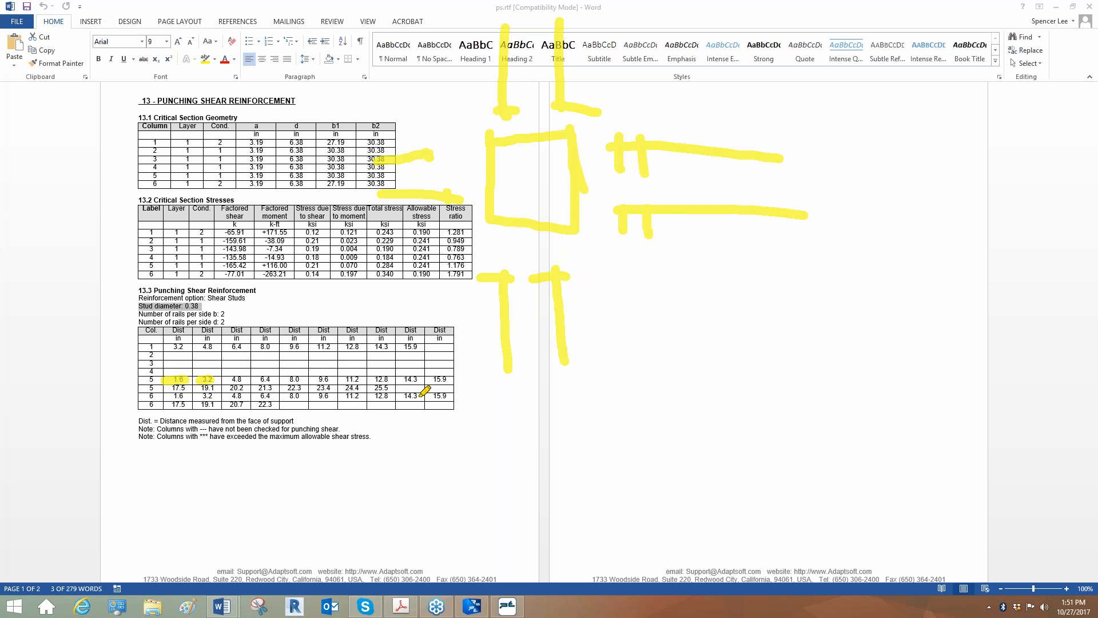
# Highlight column 5's 25.5 in distance, draw the outer perimeter around the rails labelled 25.5, and erase all drawings
pyautogui.moveTo(374, 388); pyautogui.dragTo(391, 388)
pyautogui.moveTo(769, 129)
pyautogui.mouseDown()
pyautogui.moveTo(792, 342)
pyautogui.moveTo(581, 342)
pyautogui.mouseUp()
pyautogui.moveTo(458, 337)
pyautogui.mouseDown()
pyautogui.moveTo(382, 334)
pyautogui.moveTo(377, 132)
pyautogui.moveTo(497, 41)
pyautogui.moveTo(769, 66)
pyautogui.moveTo(812, 223)
pyautogui.mouseUp()
pyautogui.moveTo(668, 106)
pyautogui.mouseDown()
pyautogui.moveTo(678, 117)
pyautogui.moveTo(703, 111)
pyautogui.moveTo(758, 144)
pyautogui.mouseUp()
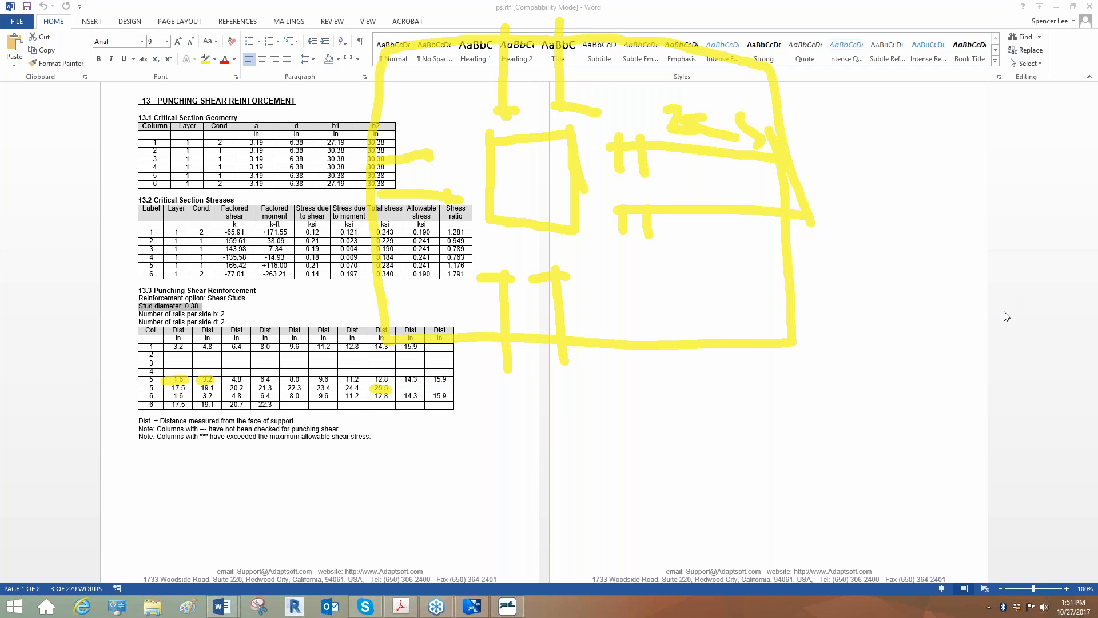
pyautogui.click(1001, 361)
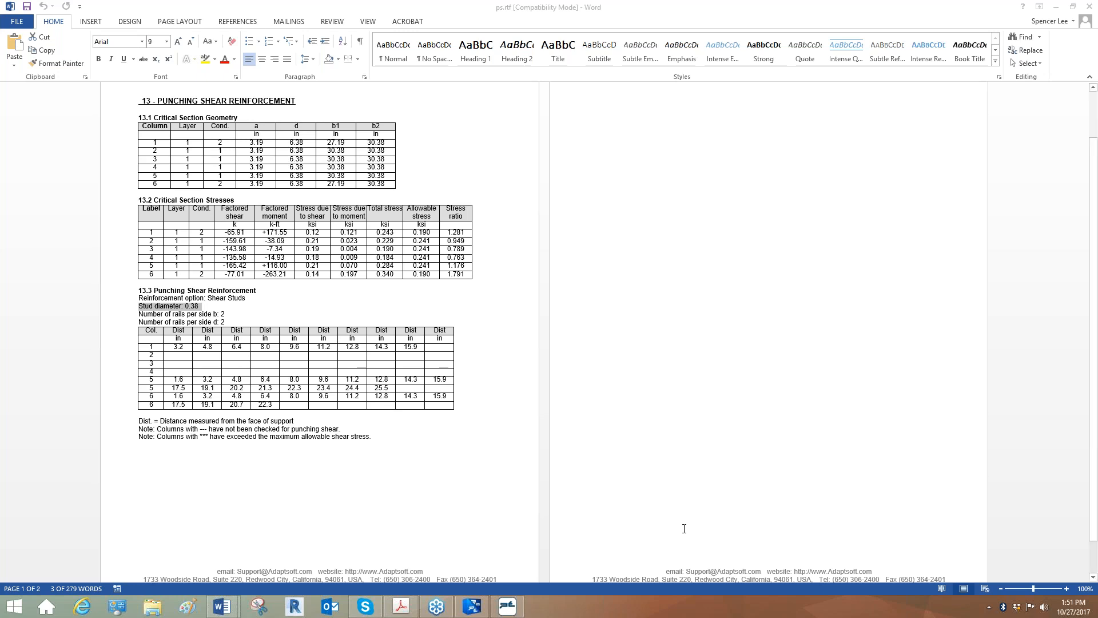
# Close the ps and test1 reports in Word and exit the Report Generator
pyautogui.click(692, 486)
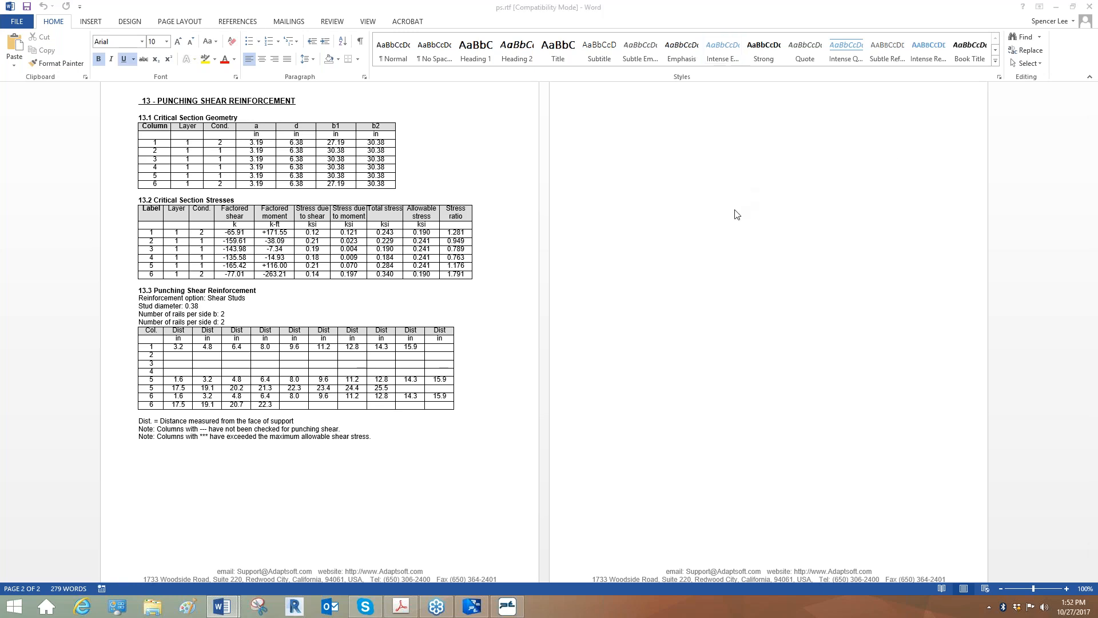
pyautogui.click(1089, 7)
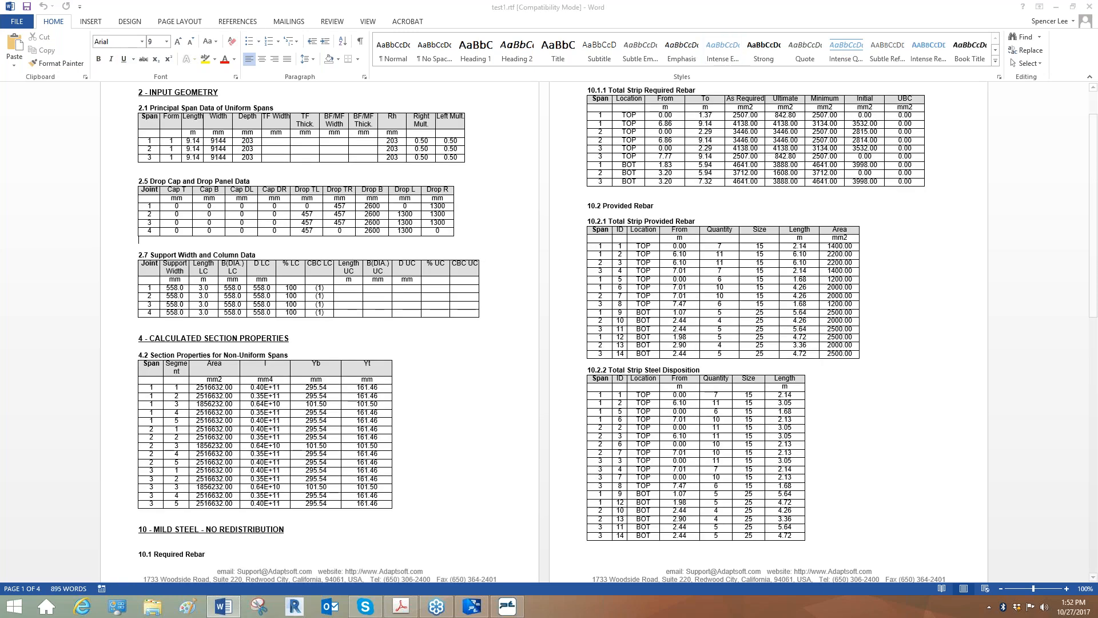
pyautogui.click(1090, 6)
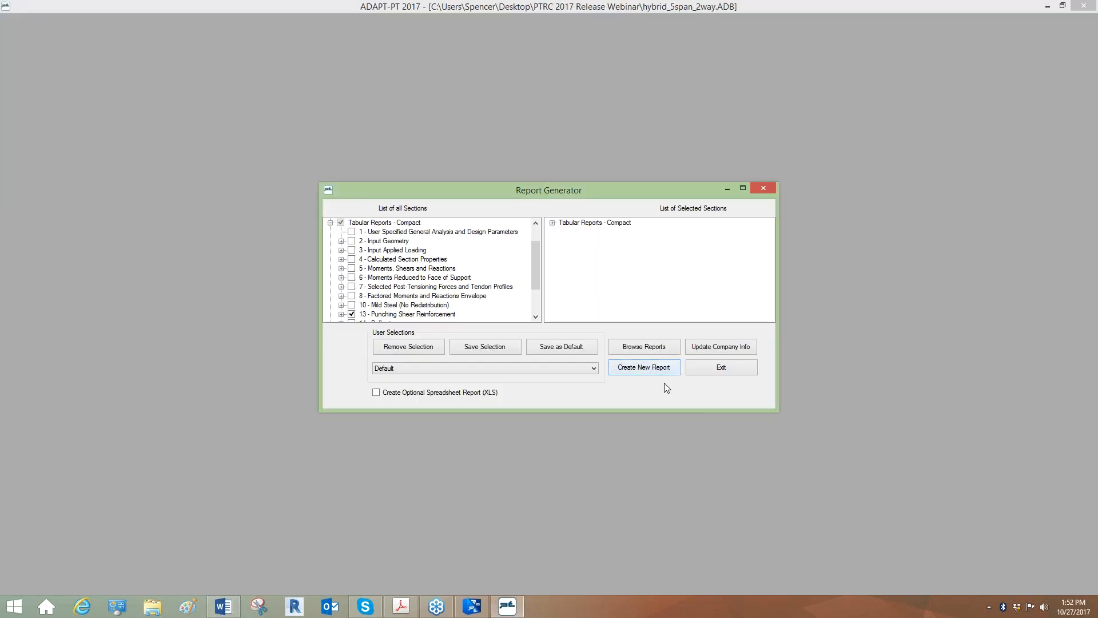
pyautogui.click(709, 367)
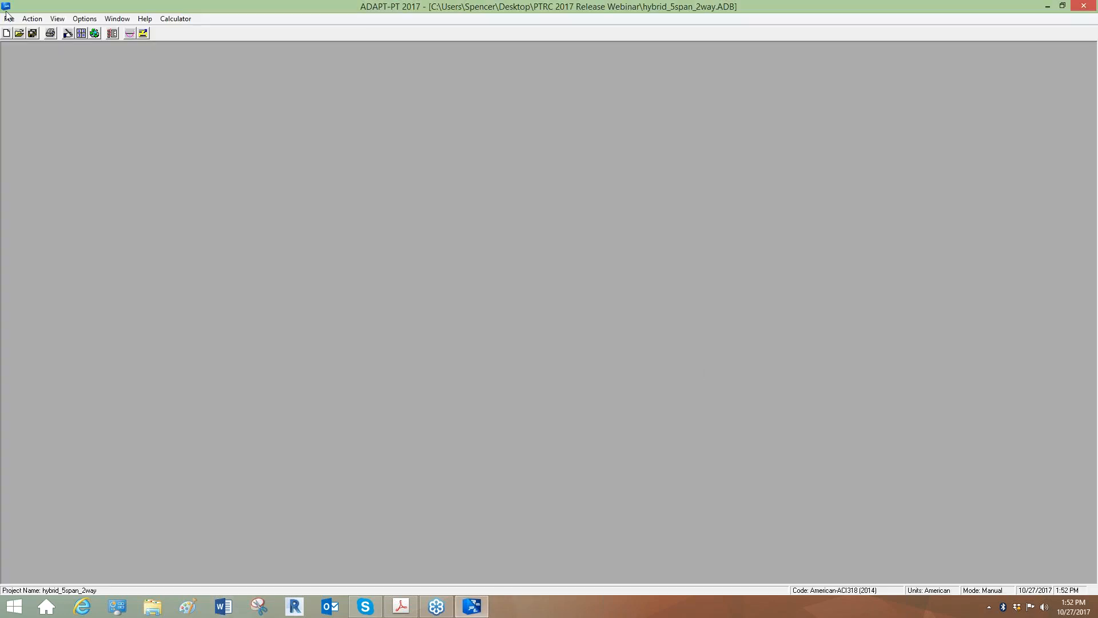
# Open the hybrid_5span_2way model's input and advance from General Settings to Supports - Boundary Conditions
pyautogui.click(68, 33)
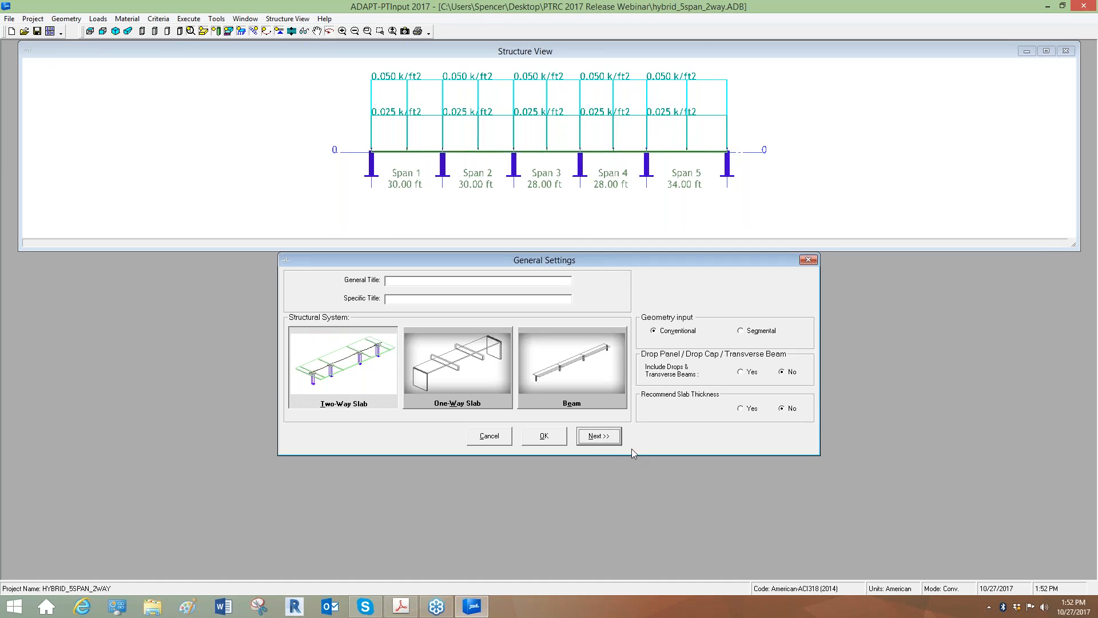
pyautogui.click(596, 441)
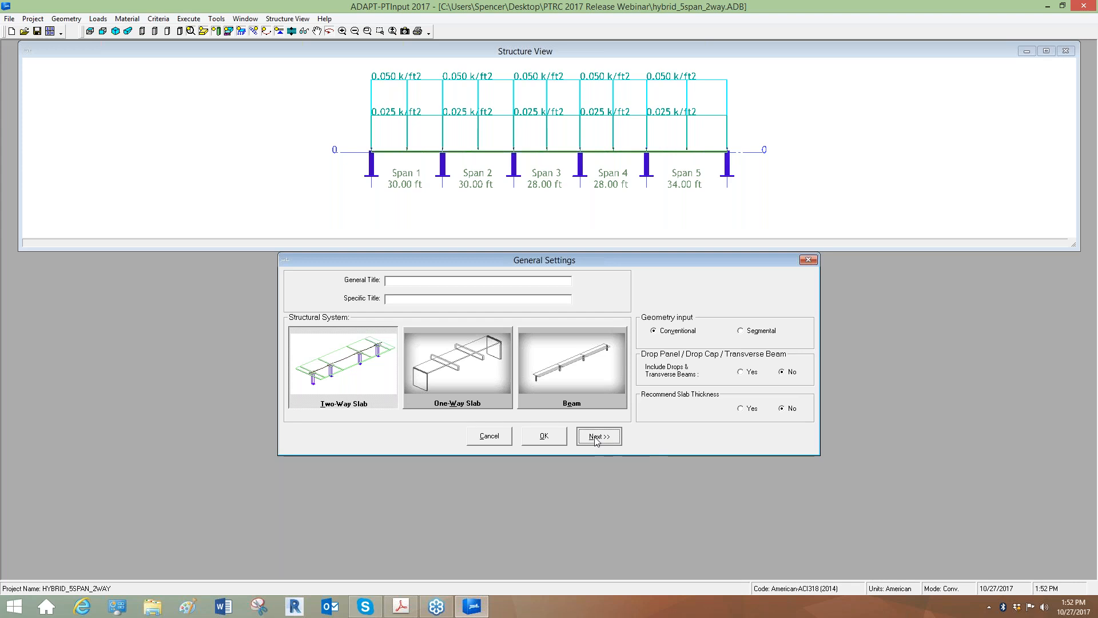
pyautogui.click(632, 454)
pyautogui.click(635, 527)
pyautogui.click(649, 496)
pyautogui.click(649, 494)
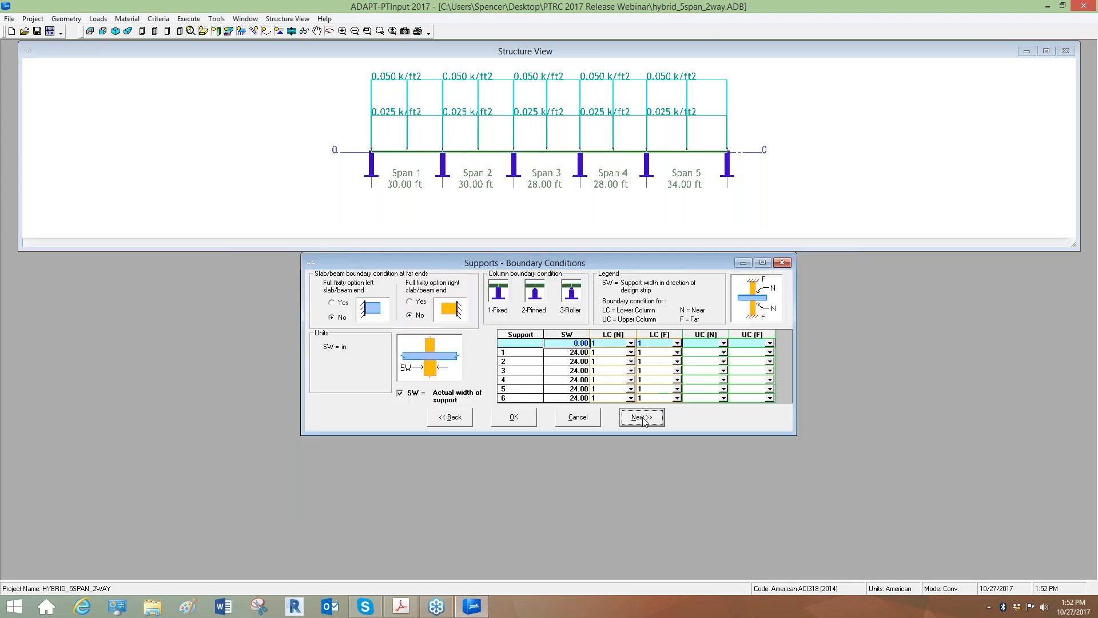
# Advance through the Loads and Material input pages to Criteria - Allowable Stresses
pyautogui.click(642, 418)
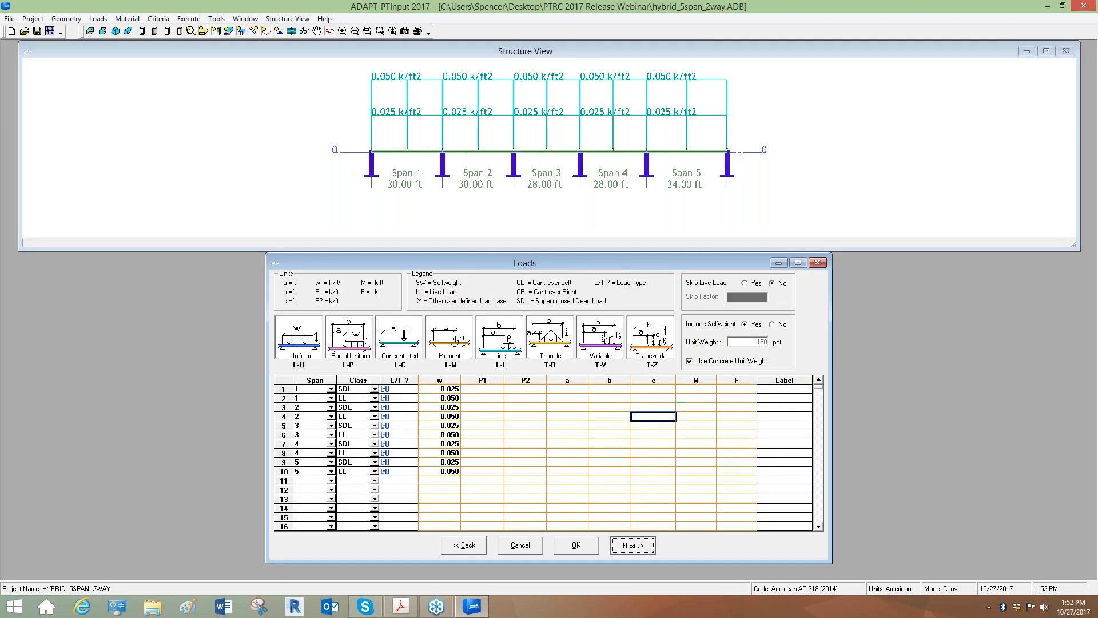
pyautogui.press('Return')
pyautogui.click(642, 419)
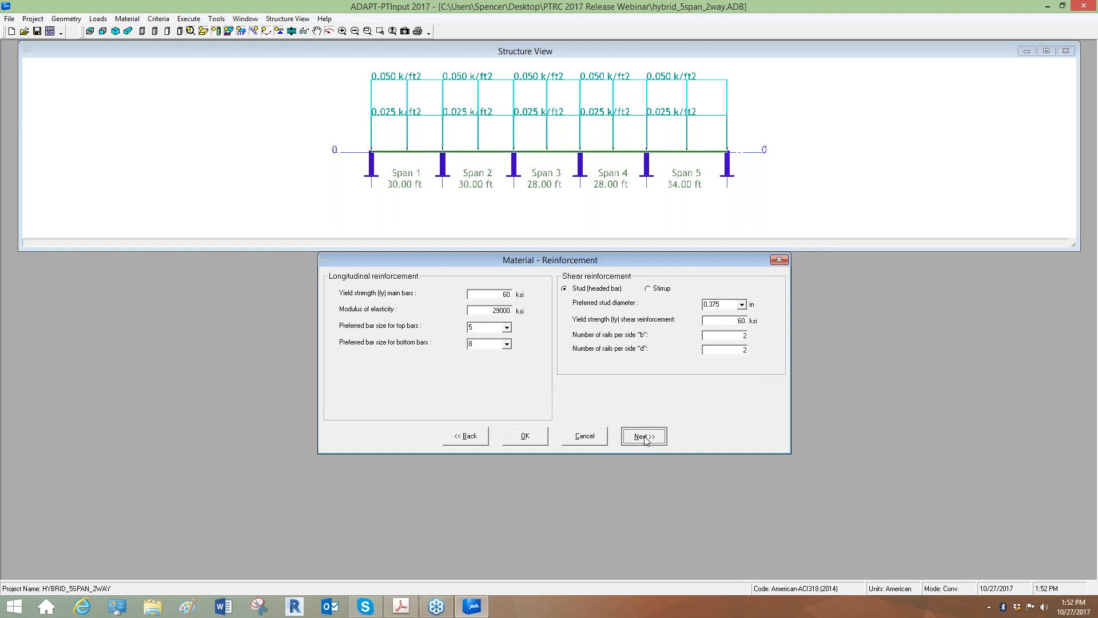
pyautogui.click(644, 437)
pyautogui.click(642, 397)
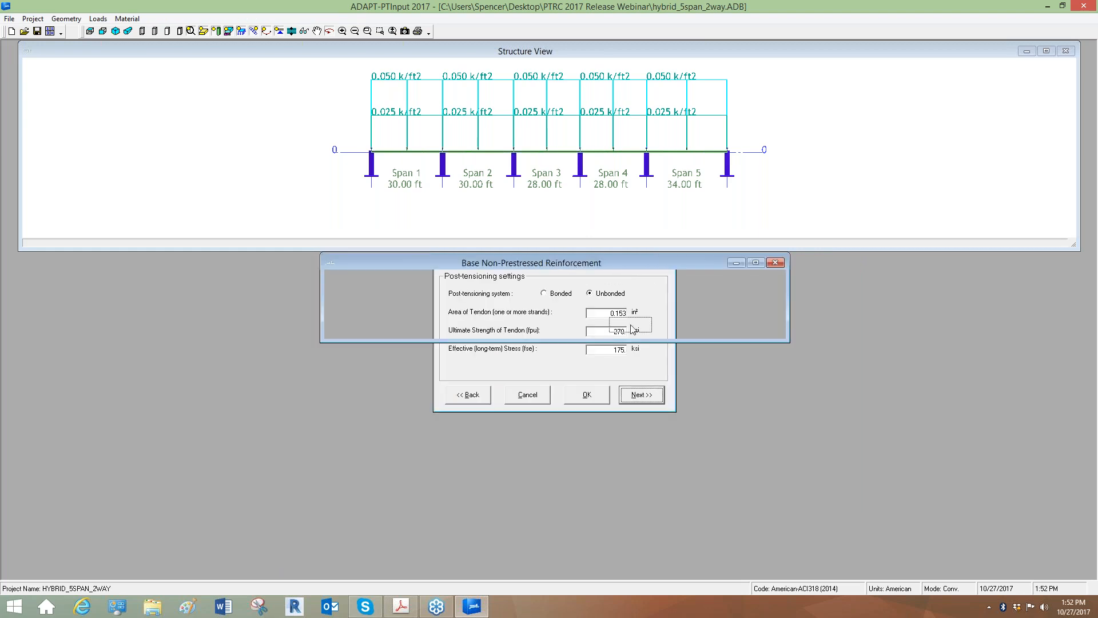
pyautogui.click(631, 326)
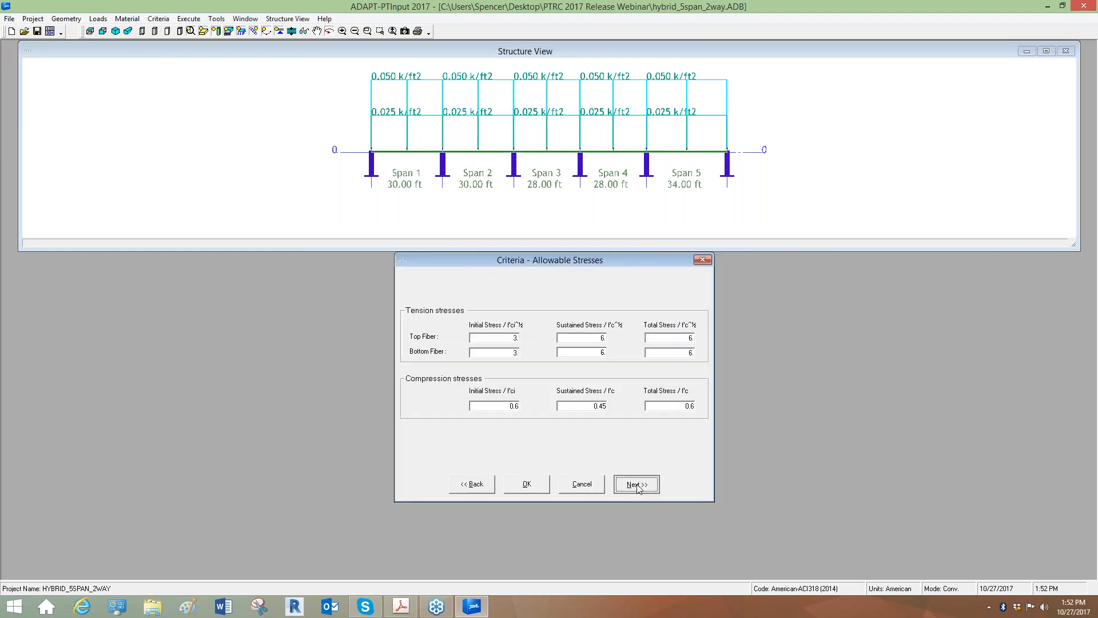
# Advance through the calculation and tendon criteria to Minimum Bar Extension and examine the minimum reinforcement cut-off lengths over support and in span
pyautogui.click(637, 487)
pyautogui.click(632, 433)
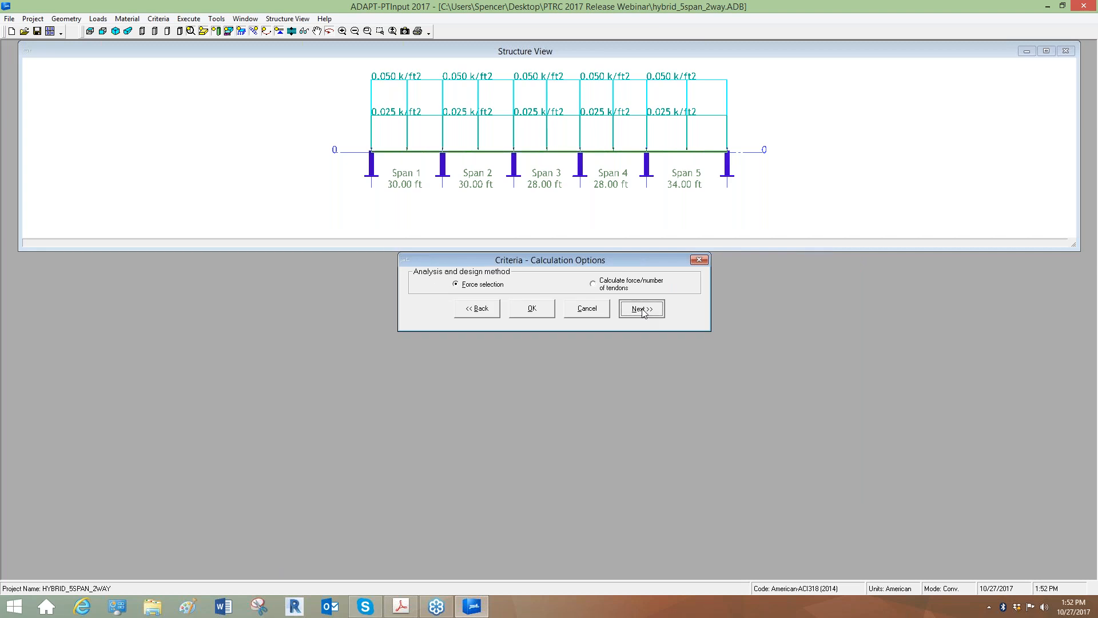
pyautogui.click(643, 310)
pyautogui.click(648, 463)
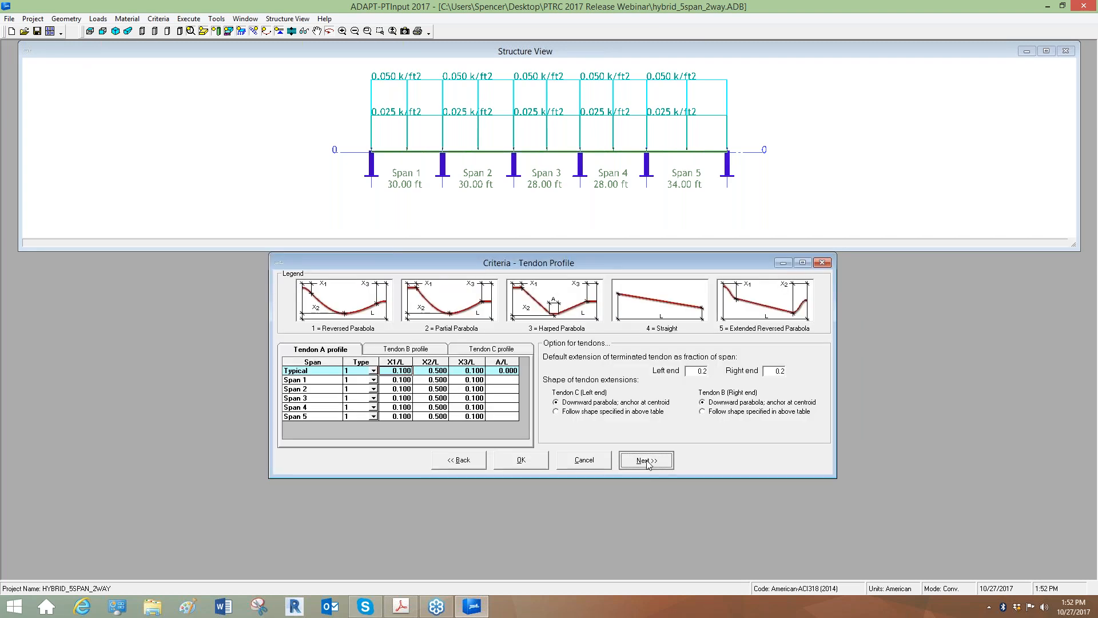
pyautogui.click(636, 429)
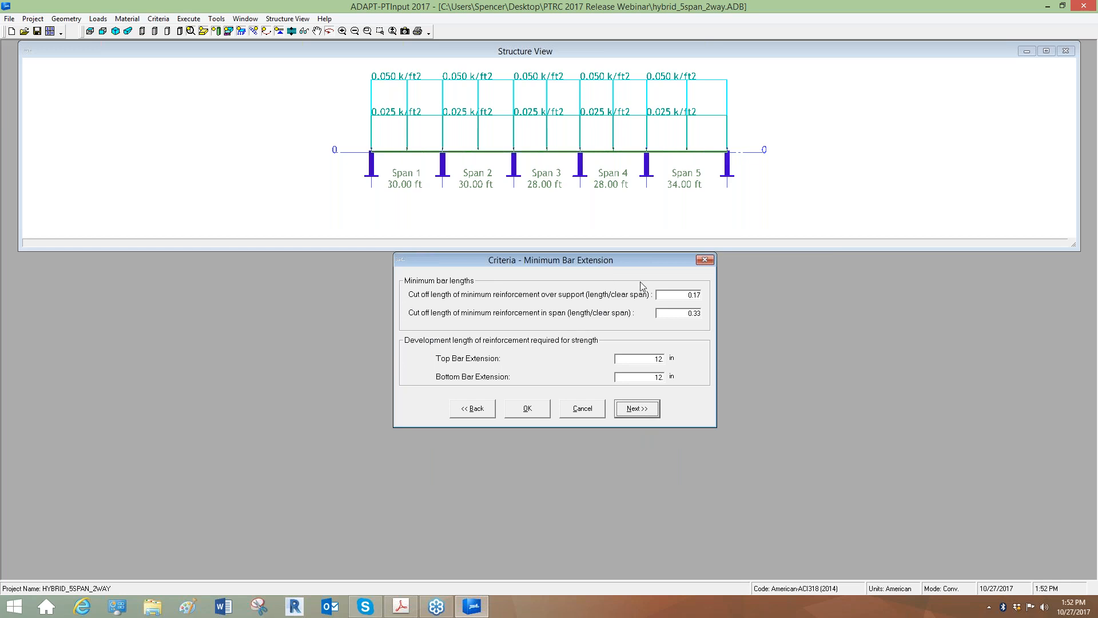
pyautogui.doubleClick(674, 296)
pyautogui.click(681, 313)
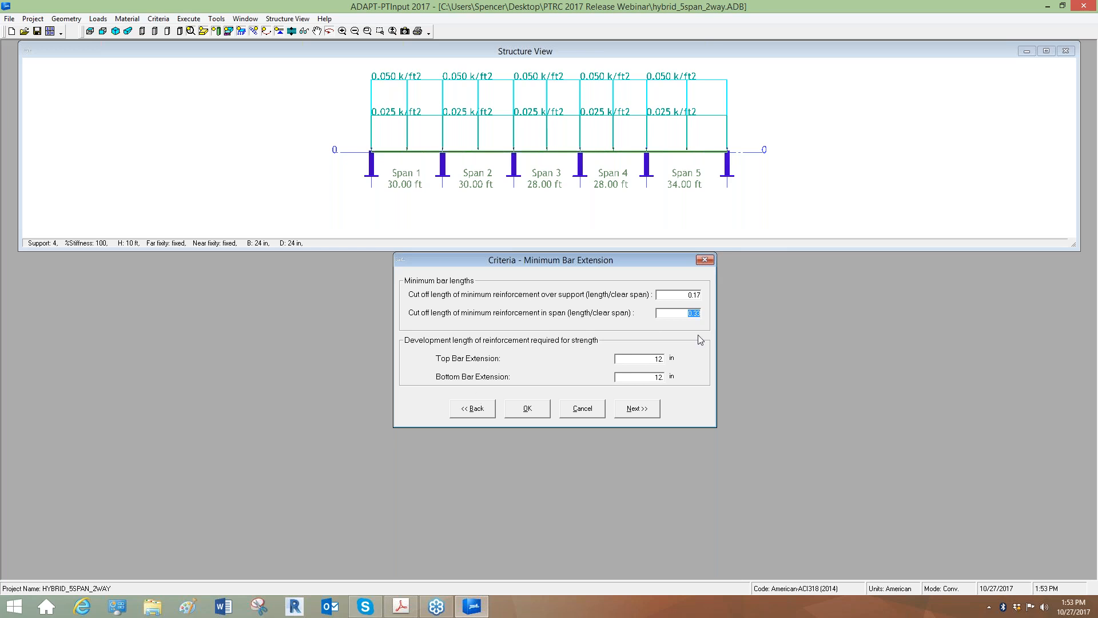
# Advance to the Reinforcement Curtailment criteria and base the curtailment rules on ADAPT
pyautogui.click(636, 415)
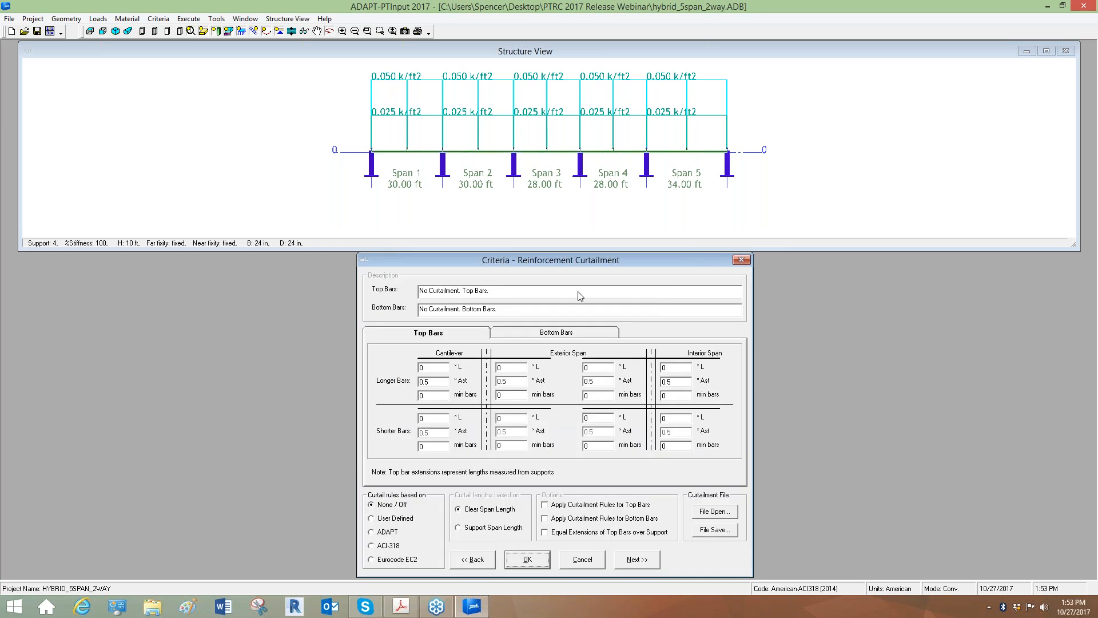
pyautogui.moveTo(569, 255); pyautogui.dragTo(572, 176)
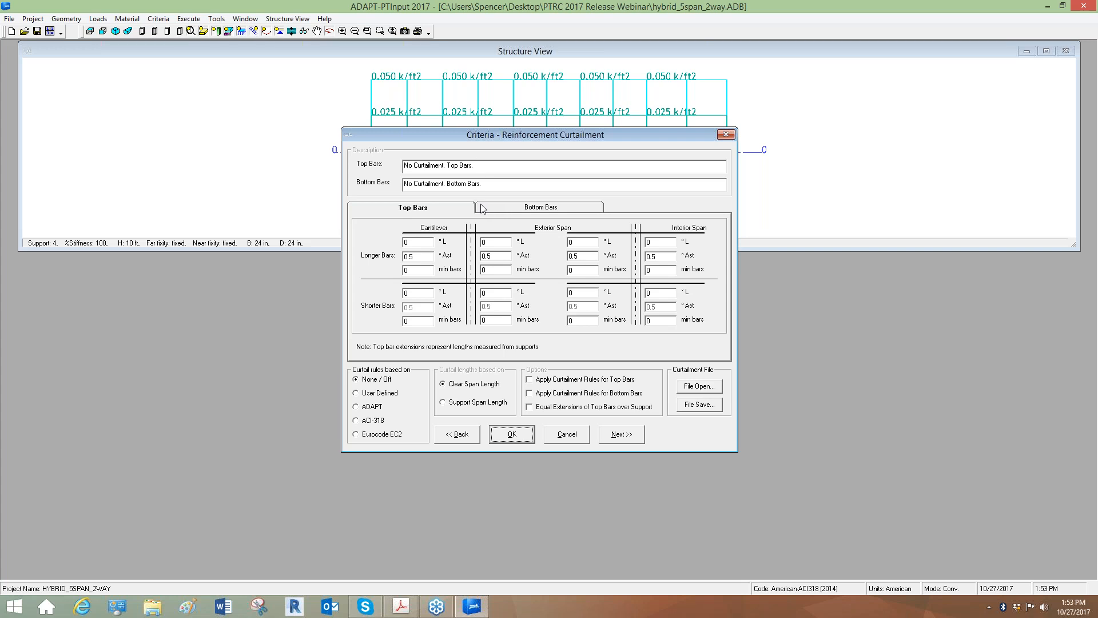
pyautogui.click(482, 206)
pyautogui.click(446, 210)
pyautogui.click(359, 405)
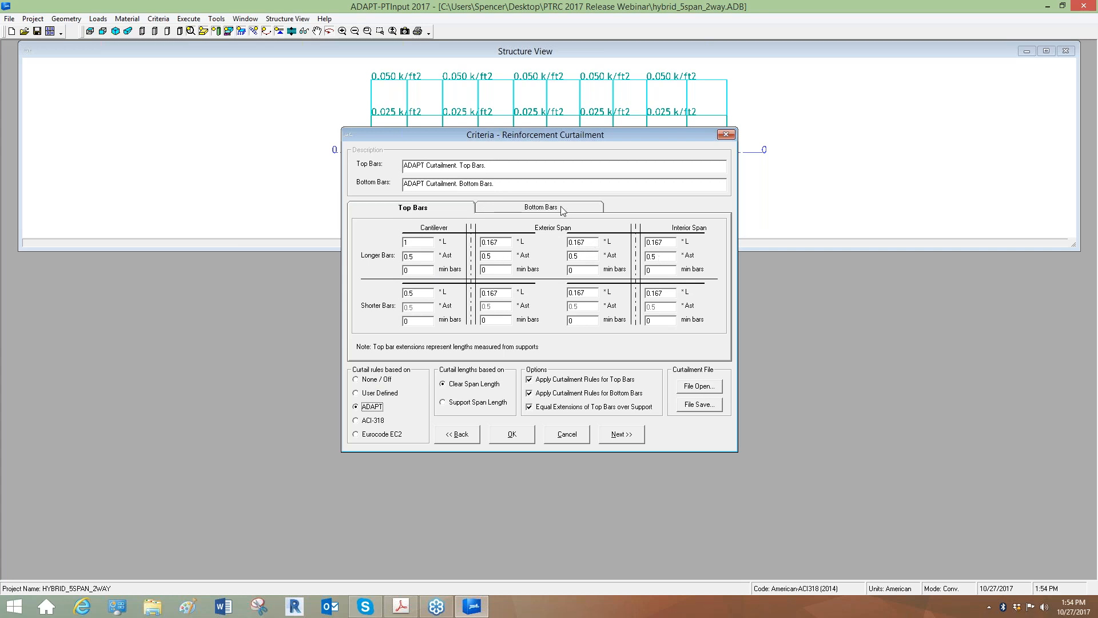
# Switch the curtailment rules to User Defined, ACI-318 and Eurocode EC2 in turn to compare their top bar values
pyautogui.click(462, 433)
pyautogui.click(629, 411)
pyautogui.click(385, 518)
pyautogui.moveTo(490, 267); pyautogui.dragTo(504, 147)
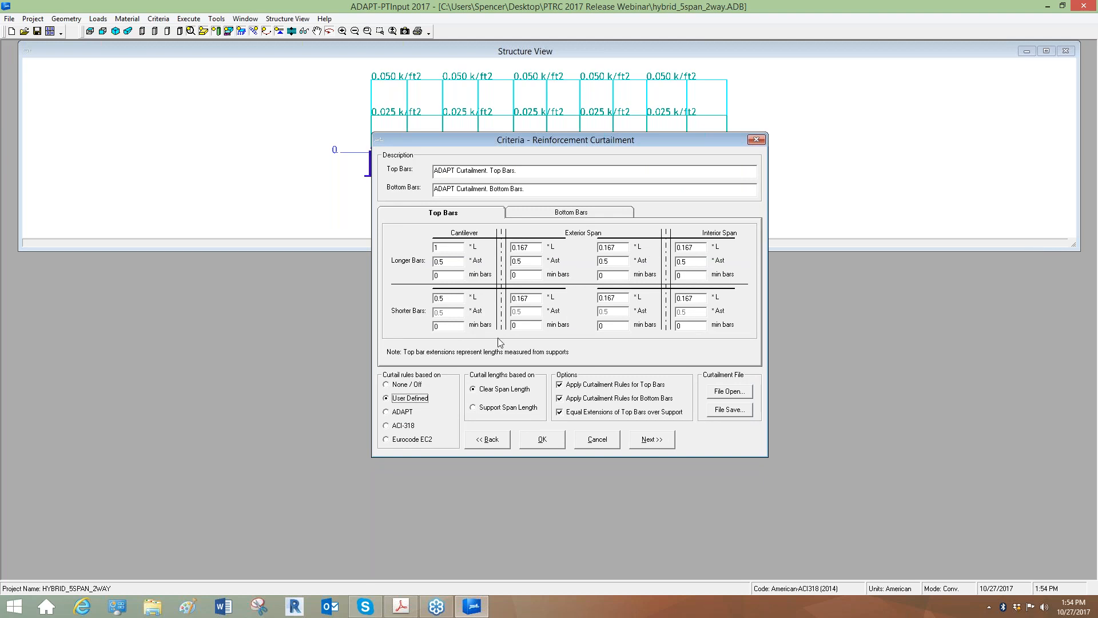
pyautogui.click(386, 426)
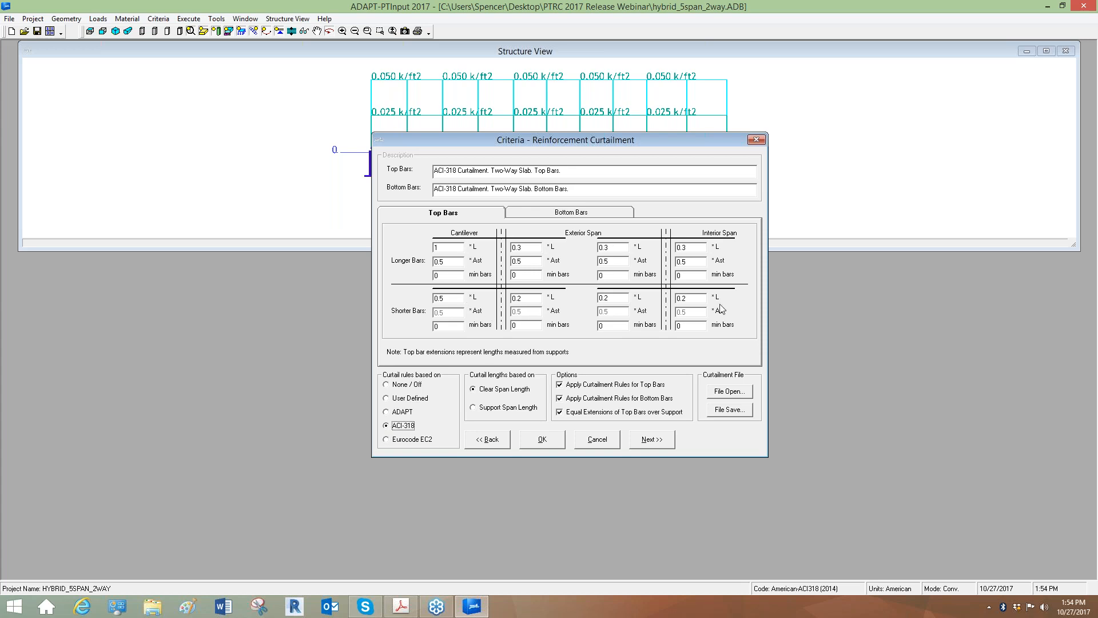
pyautogui.click(400, 441)
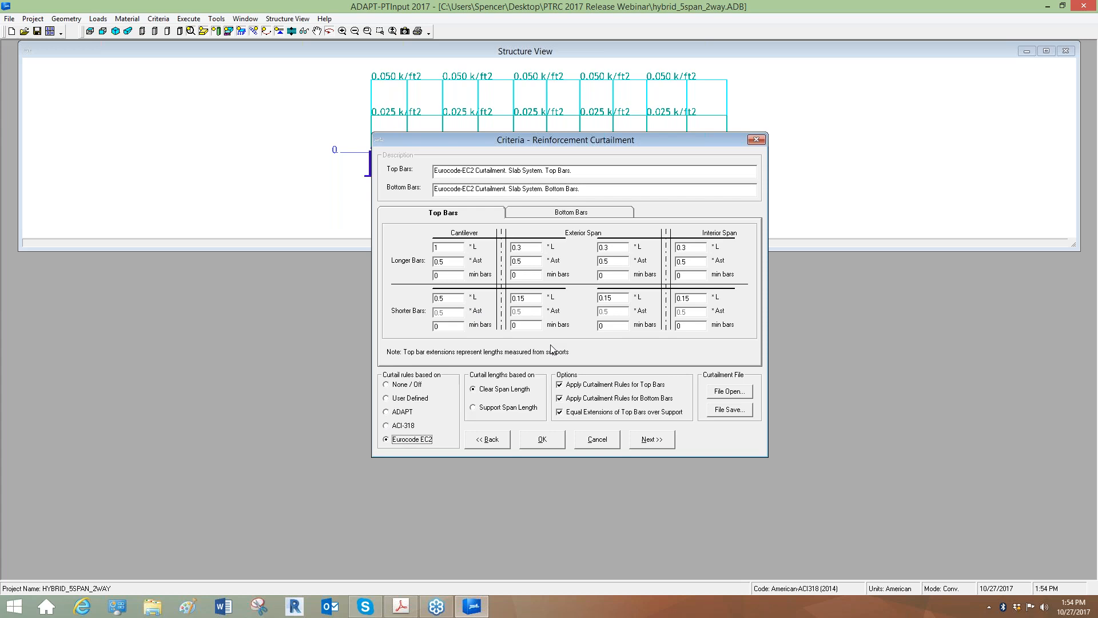
# Turn the bottom bar curtailment rules and the equal extensions of top bars over support off and back on
pyautogui.click(560, 399)
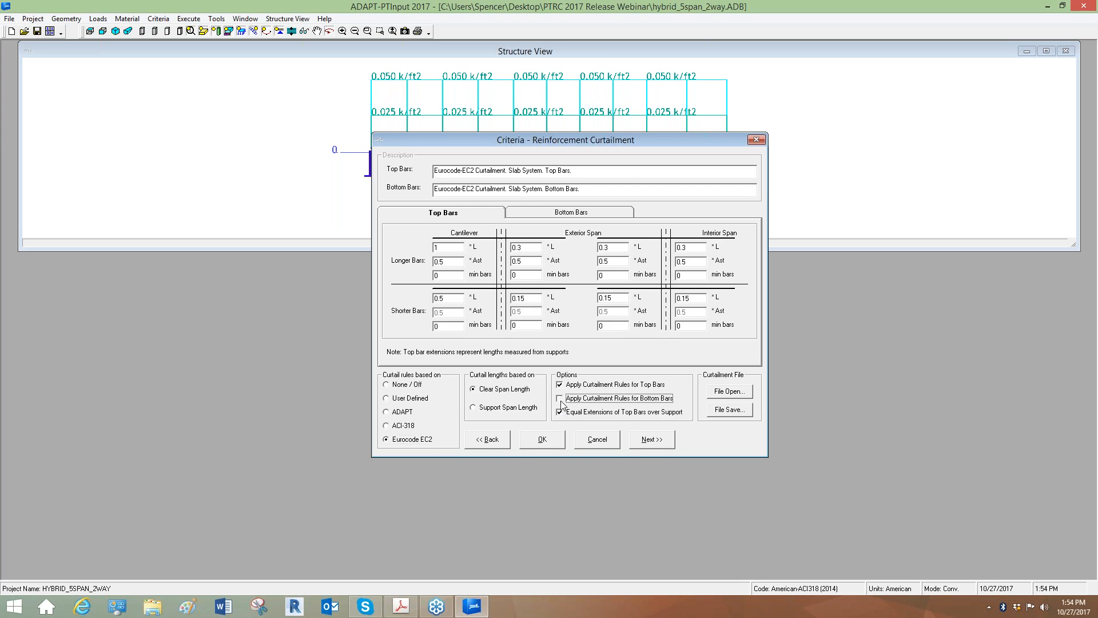
pyautogui.click(560, 412)
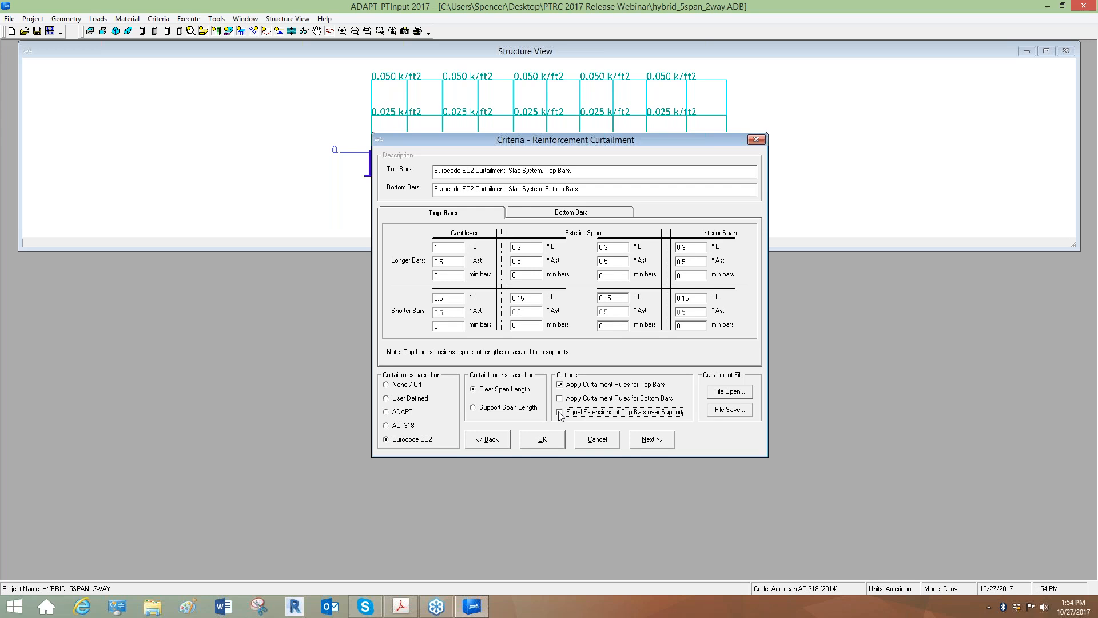
pyautogui.click(559, 398)
pyautogui.click(560, 412)
# Browse for an ADAPT curtailment file without opening one, and cancel the Reinforcement Curtailment criteria
pyautogui.click(732, 396)
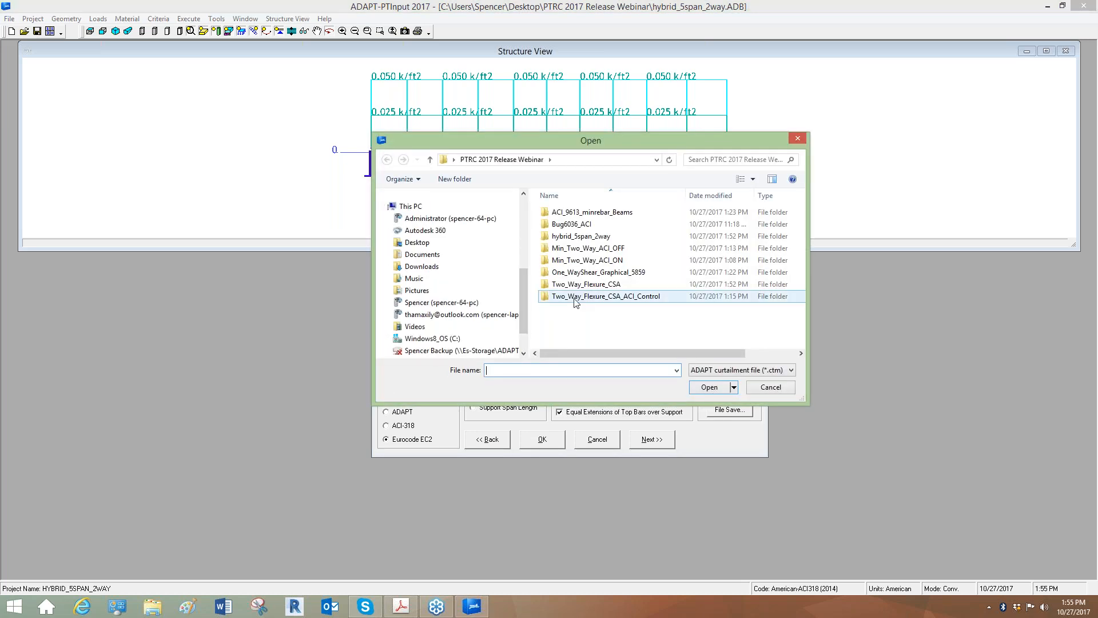
pyautogui.click(752, 389)
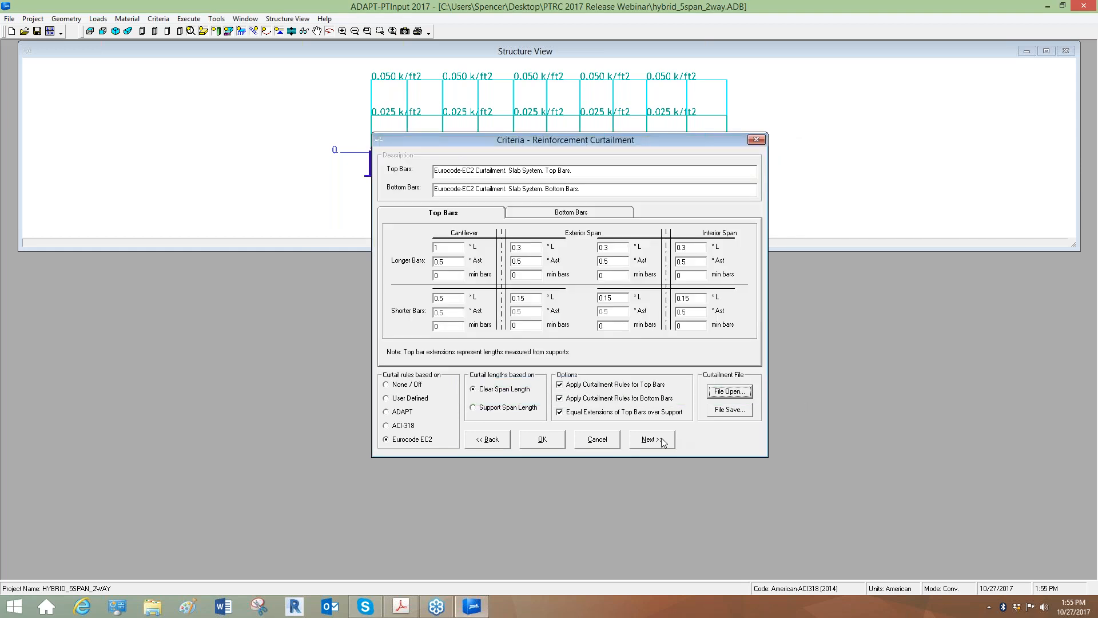
pyautogui.click(608, 443)
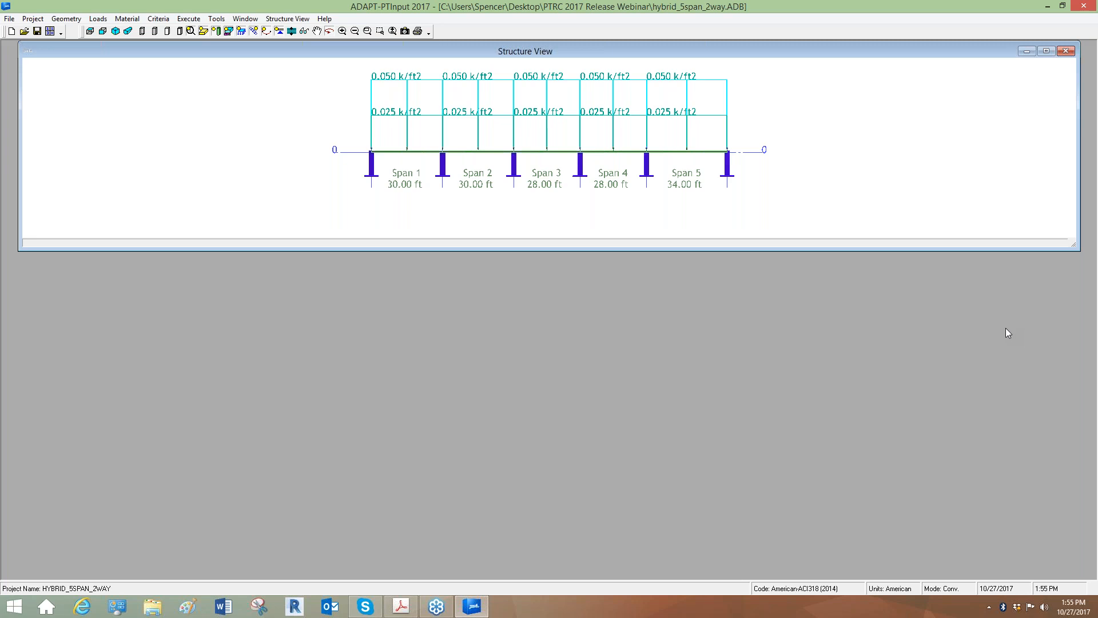
# Run the analysis of the hybrid_5span_2way model
pyautogui.click(50, 32)
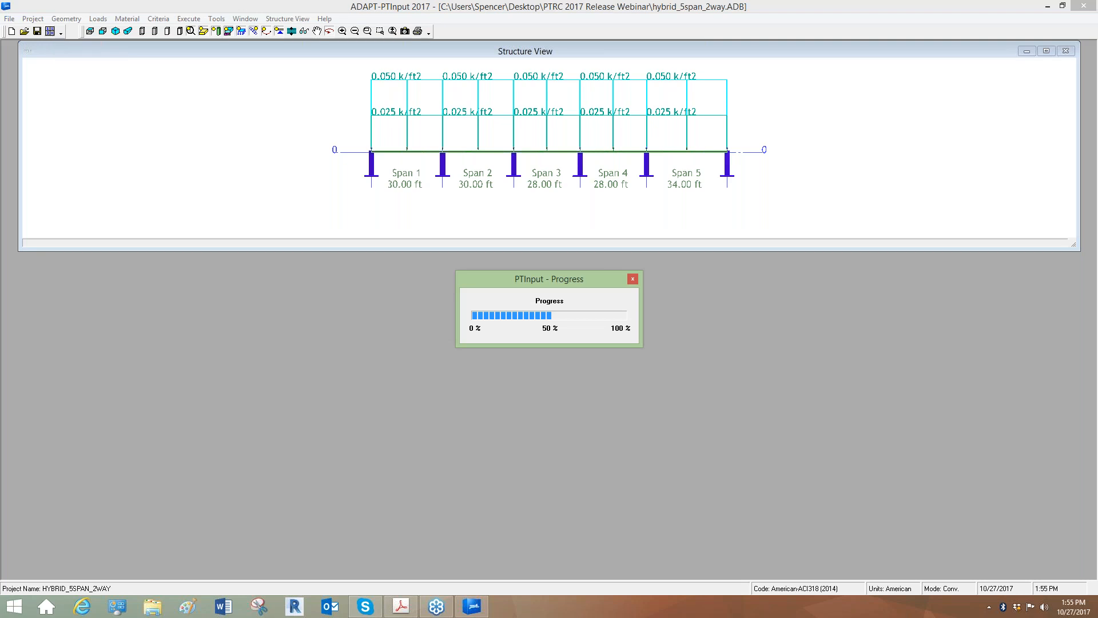